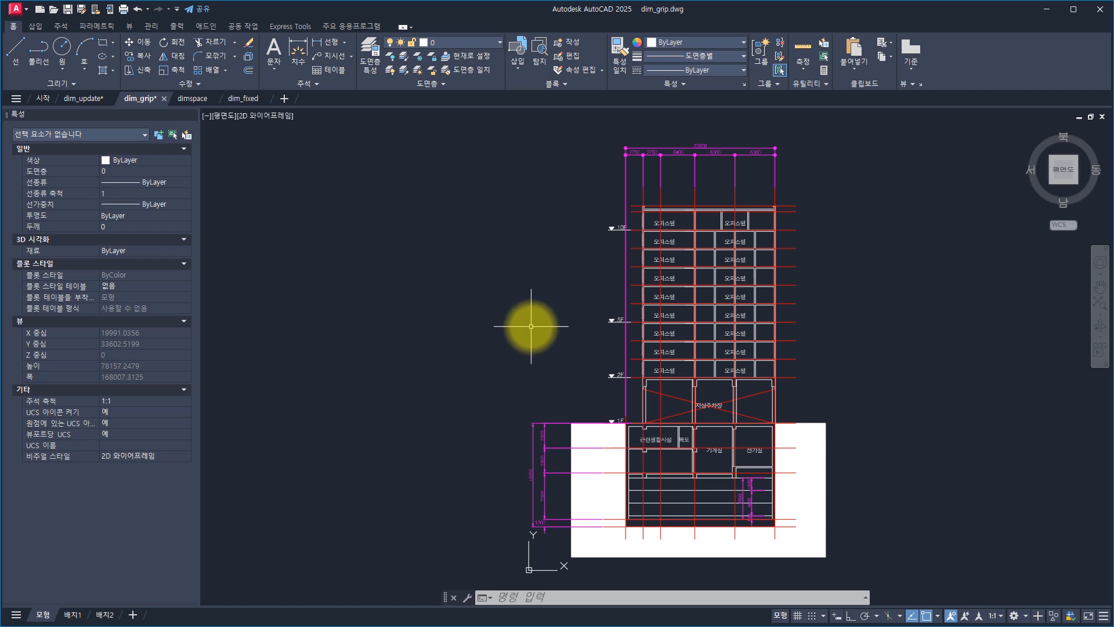
# Check the dimension style of an existing 3900 basement dimension and make DIM the current dimension style.
pyautogui.click(60, 26)
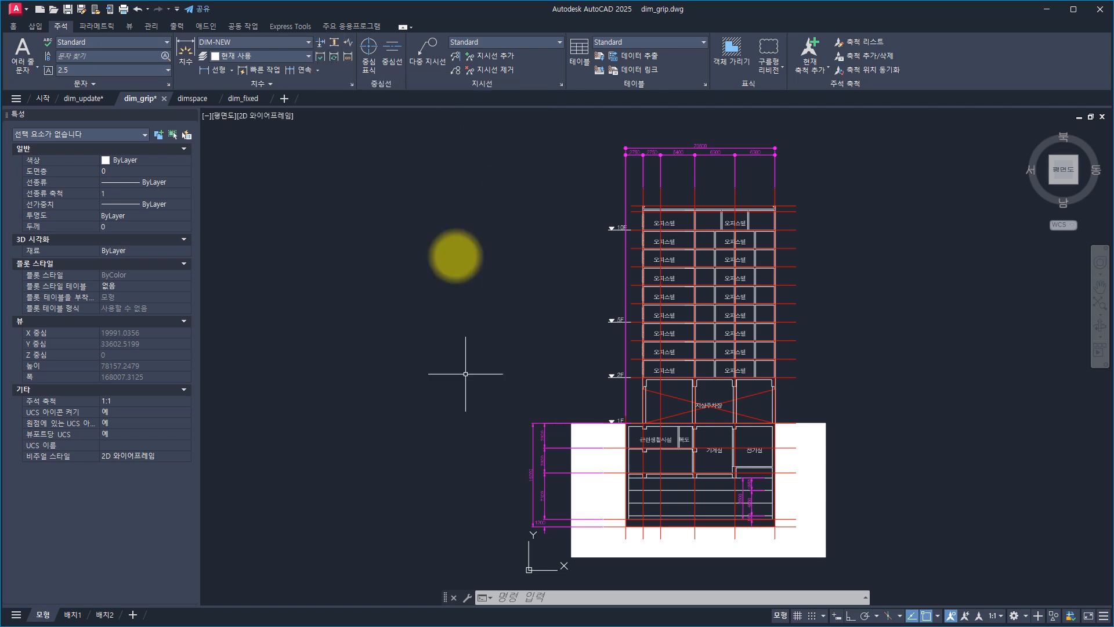
pyautogui.moveTo(500, 319); pyautogui.dragTo(525, 285, button='middle')
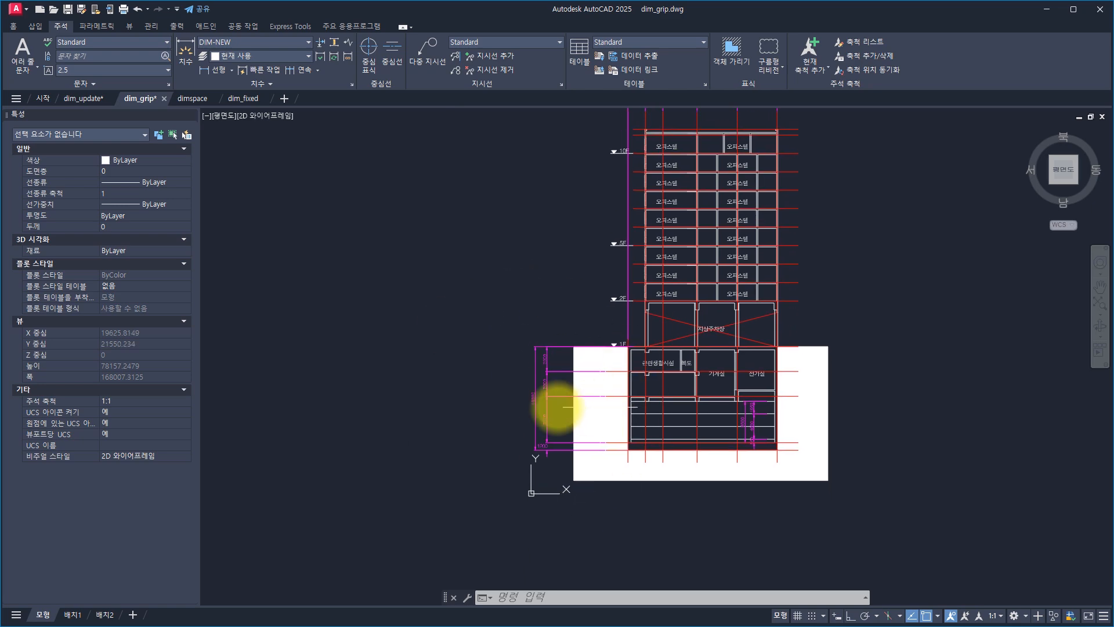
pyautogui.scroll(6, 539, 418)
pyautogui.scroll(-3, 589, 380)
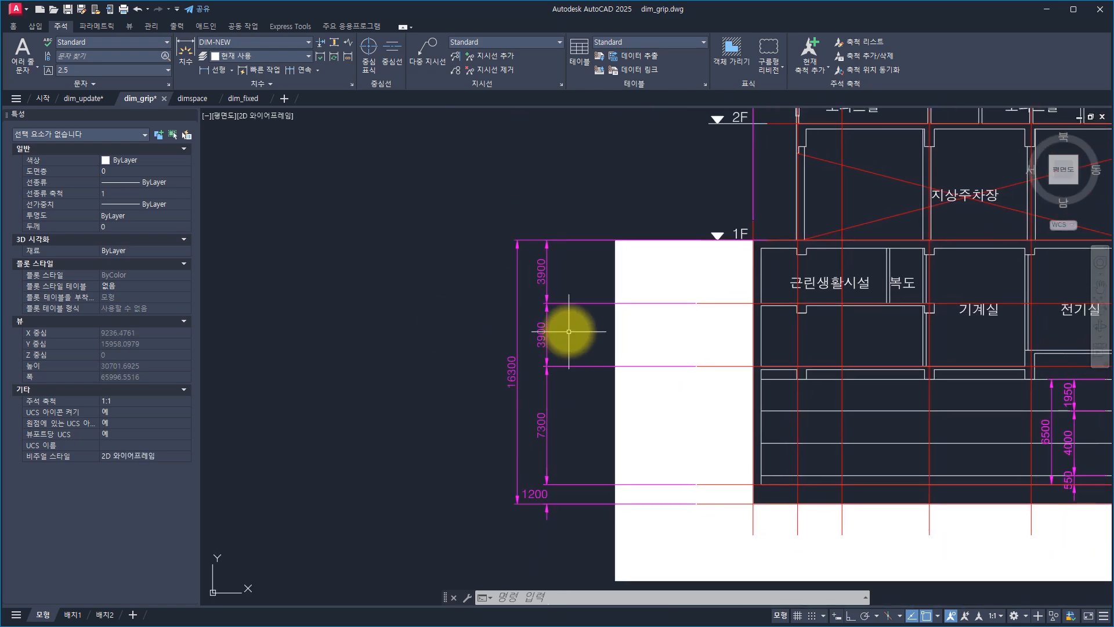
pyautogui.click(566, 329)
pyautogui.click(530, 341)
pyautogui.click(531, 342)
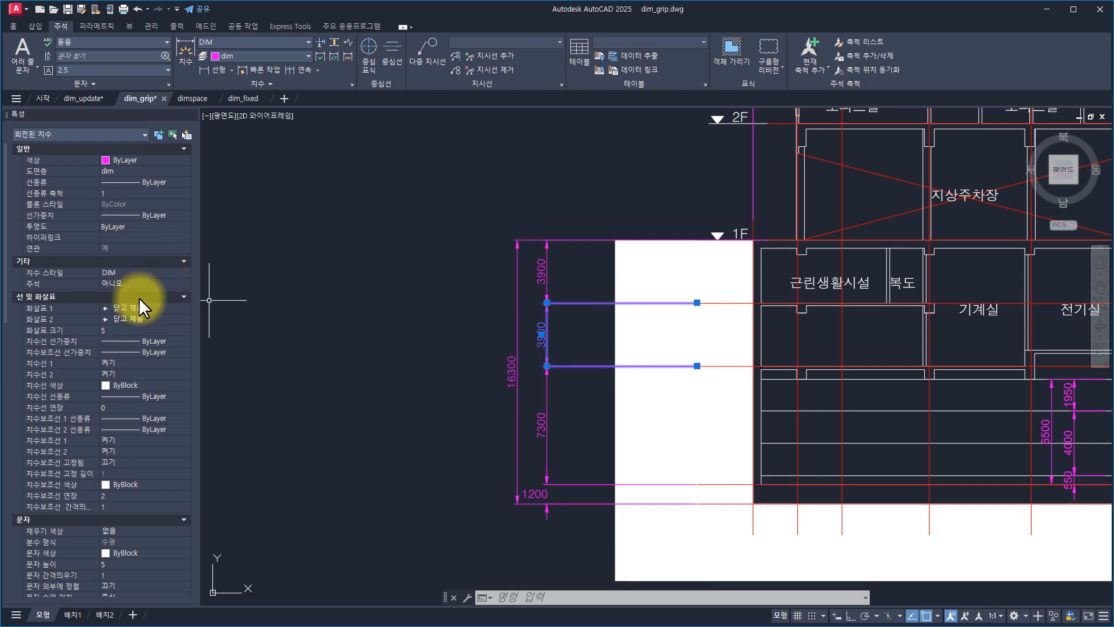
pyautogui.press('Escape')
pyautogui.press('Escape')
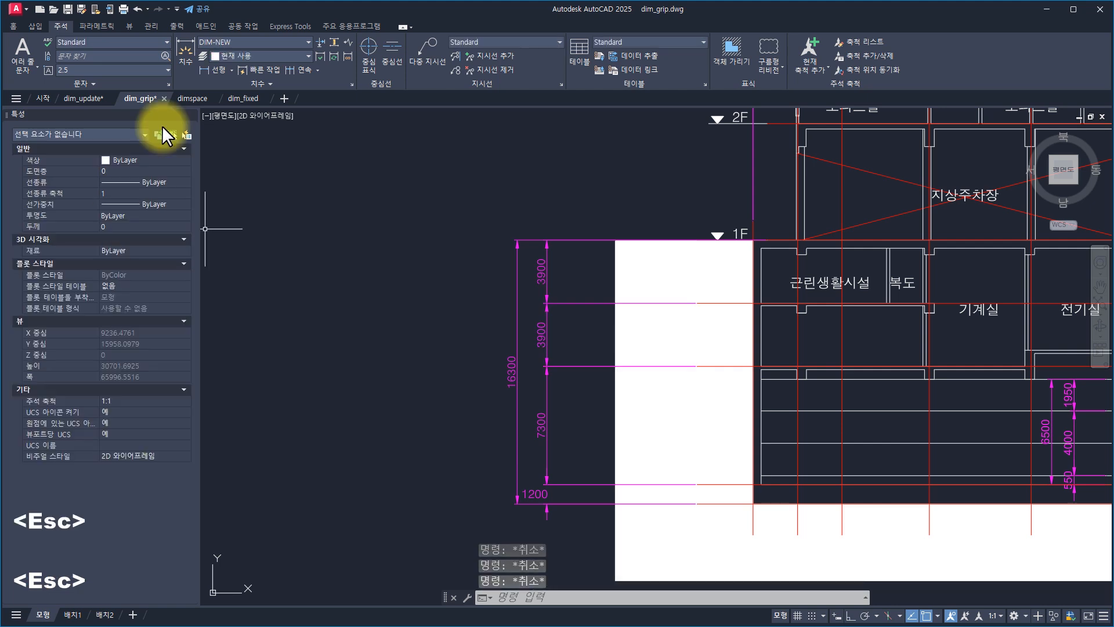
pyautogui.click(239, 41)
pyautogui.click(229, 82)
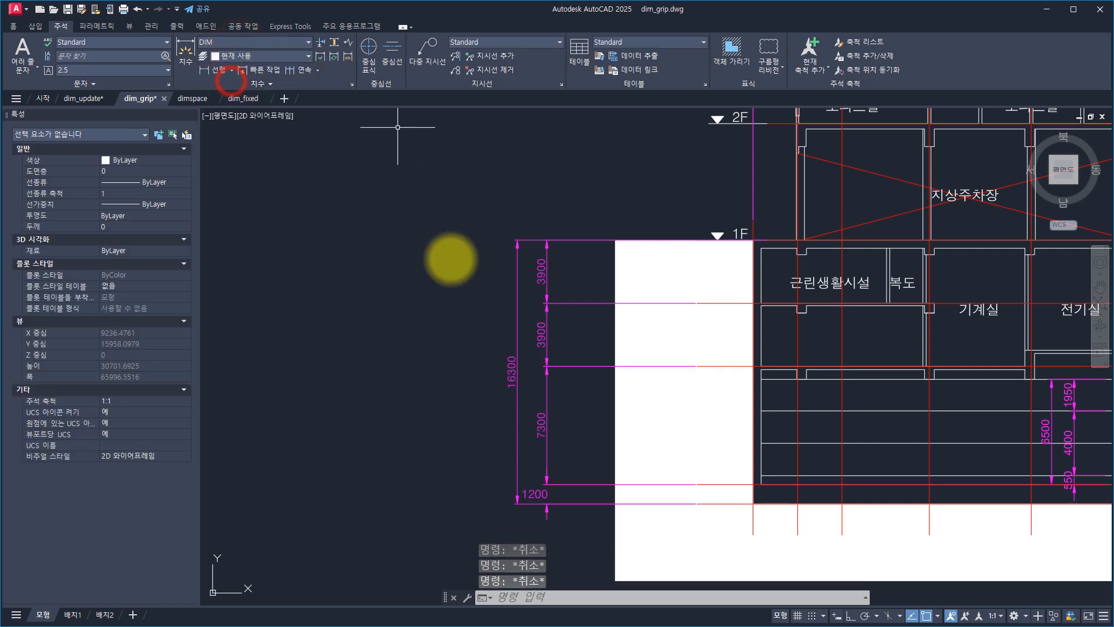
# Dimension the third-floor storey height with the DIM command, placing the dimension line outside the building's left edge.
pyautogui.write('dim')
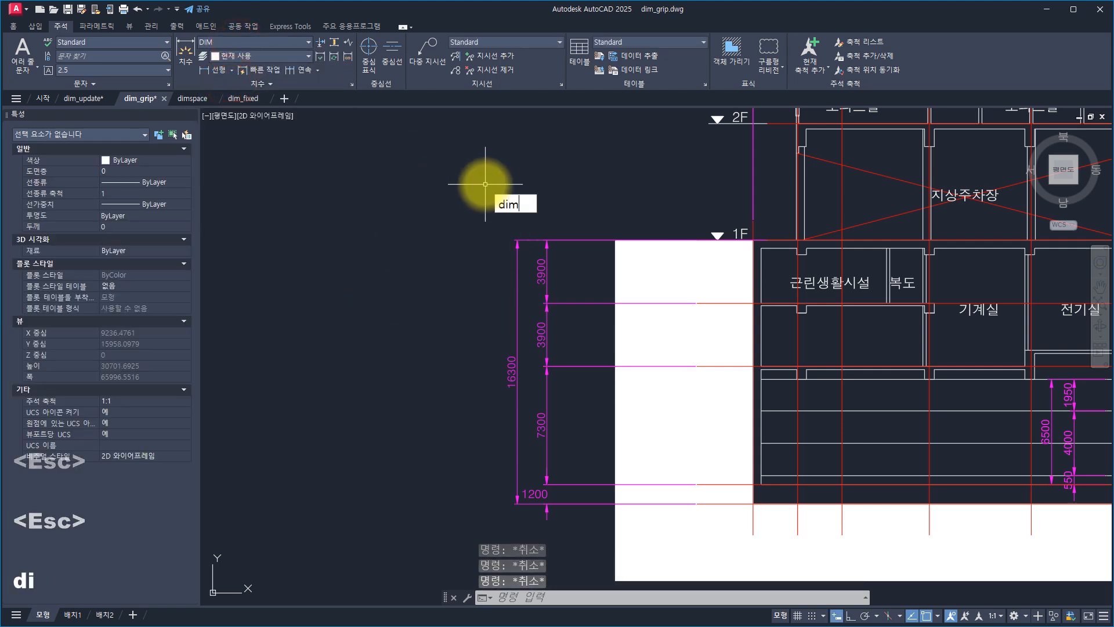
pyautogui.press('space')
pyautogui.moveTo(582, 181); pyautogui.dragTo(540, 257, button='middle')
pyautogui.moveTo(711, 161); pyautogui.dragTo(686, 195, button='middle')
pyautogui.click(691, 188)
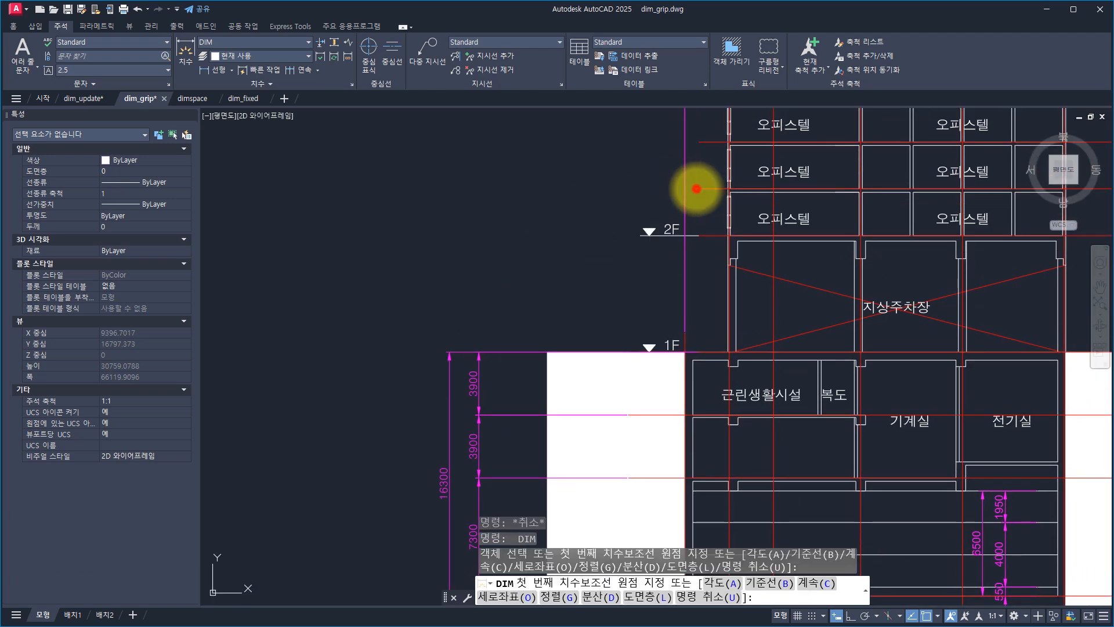
pyautogui.click(694, 188)
pyautogui.click(698, 140)
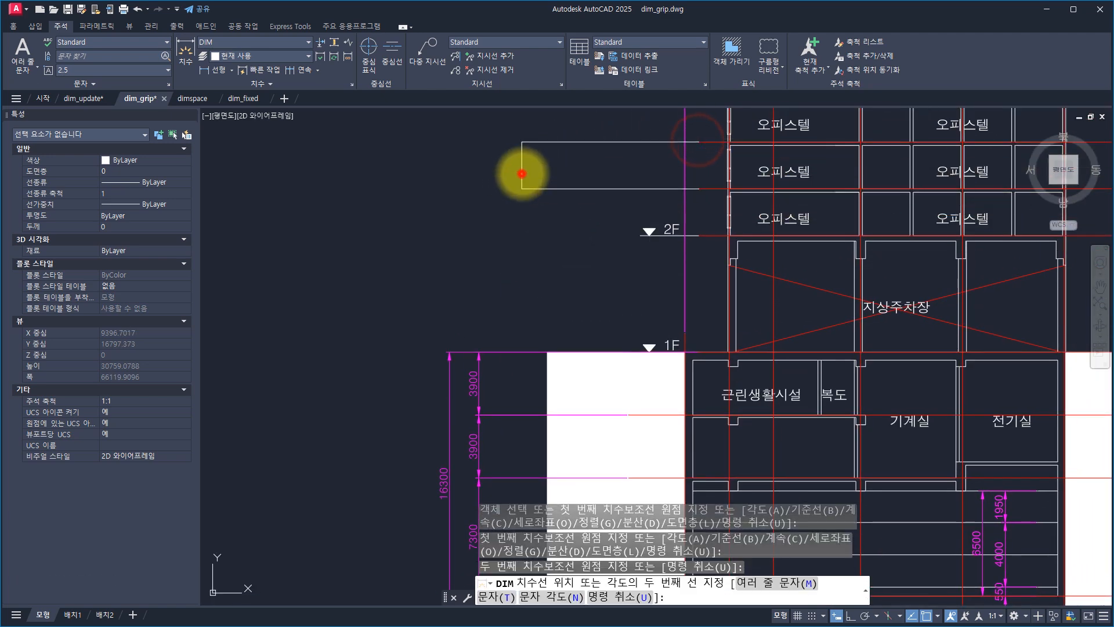
pyautogui.click(522, 174)
pyautogui.press('Escape')
pyautogui.press('Escape')
pyautogui.press('Escape')
pyautogui.press('Escape')
pyautogui.press('Escape')
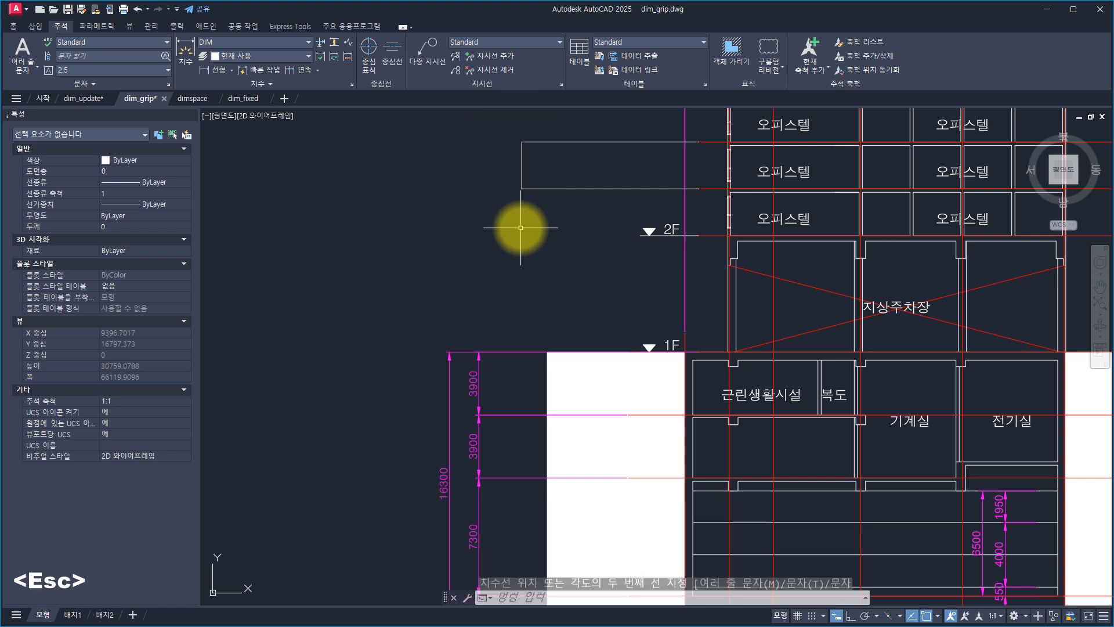
# Examine the layer, colour and style properties of the existing dimensions beside the basement levels.
pyautogui.moveTo(490, 333); pyautogui.dragTo(391, 441)
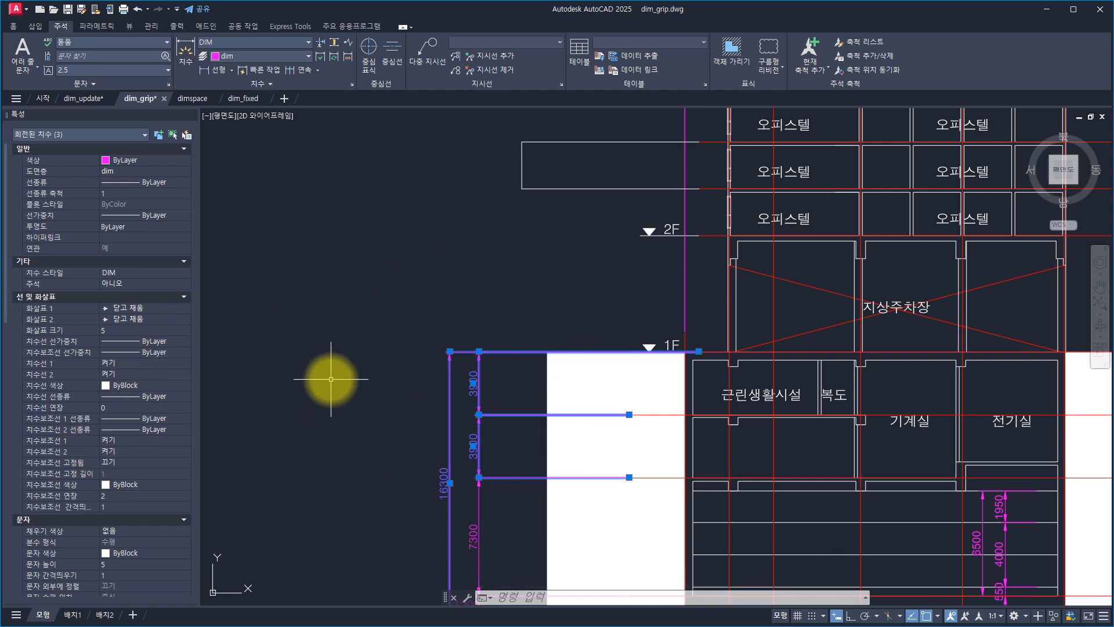
pyautogui.press('Escape')
pyautogui.press('Escape')
pyautogui.press('Escape')
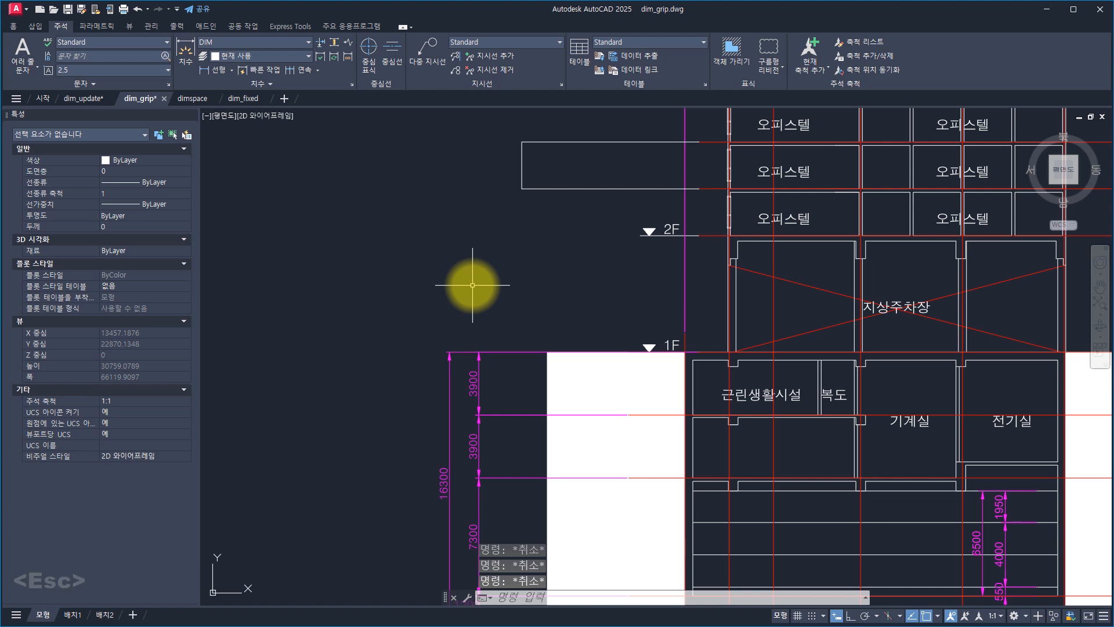
pyautogui.press('Escape')
pyautogui.press('Escape')
pyautogui.press('Escape')
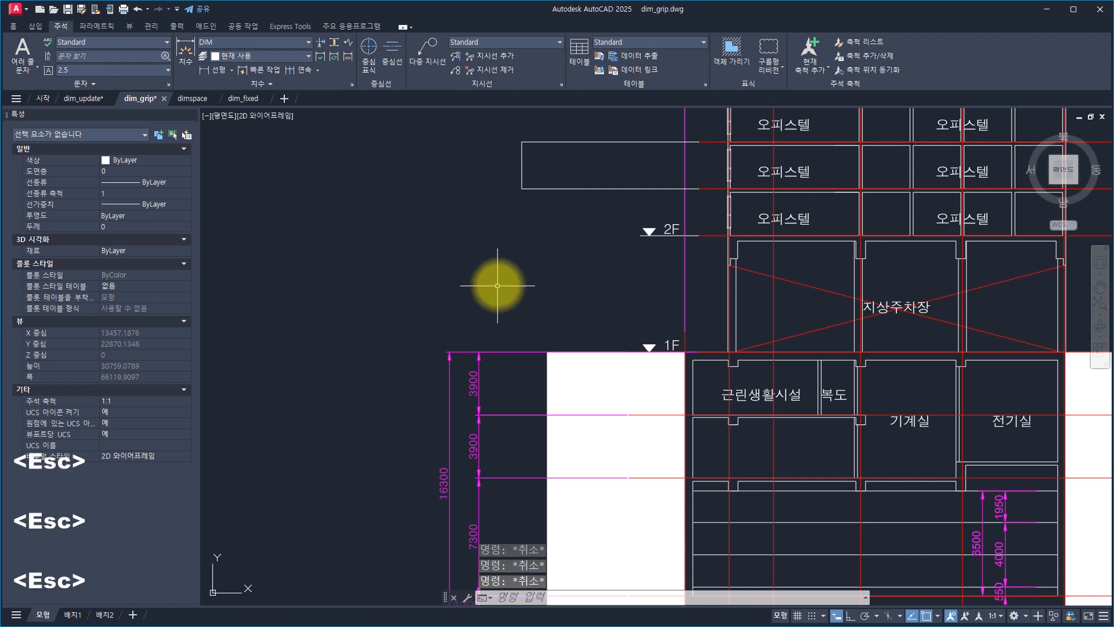
# Match the properties of the uppermost 3900 basement dimension onto the new third-floor height dimension.
pyautogui.write('ma')
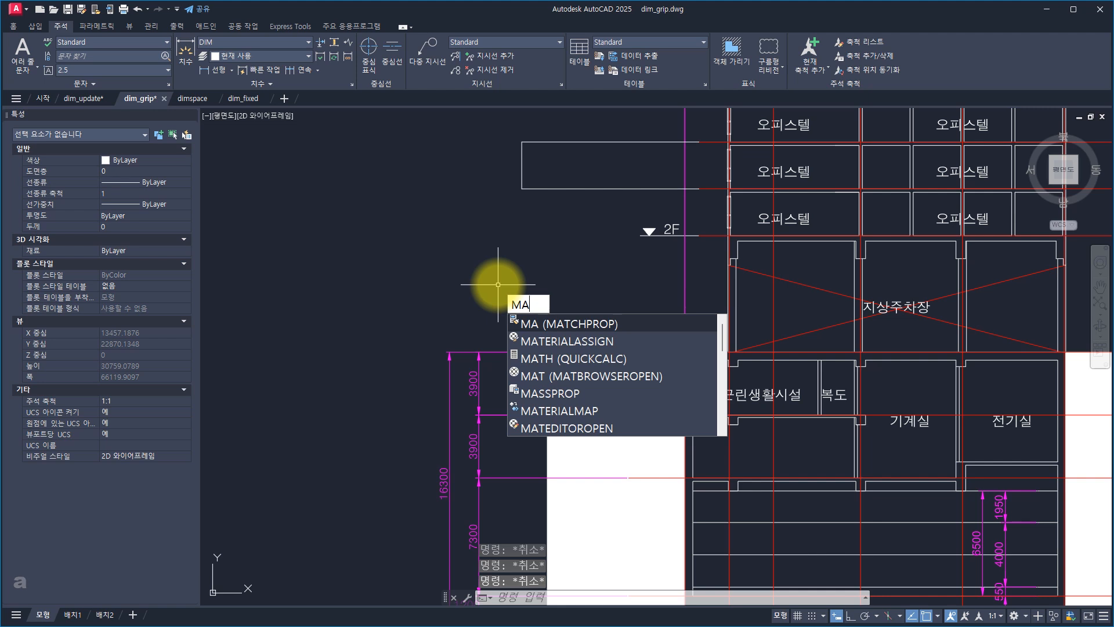
pyautogui.press('space')
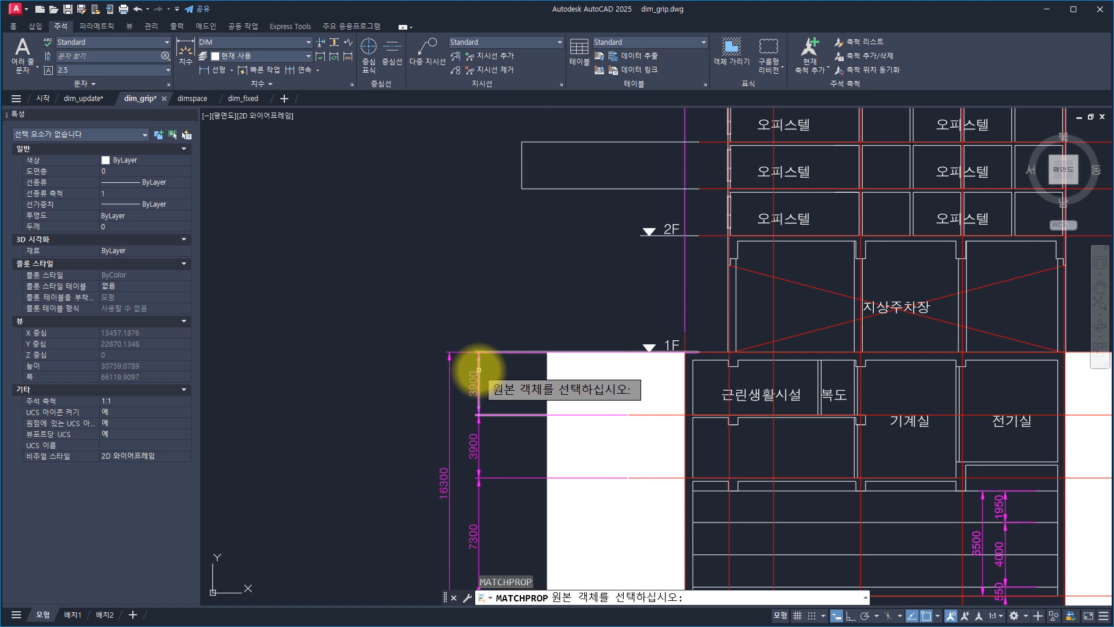
pyautogui.click(479, 370)
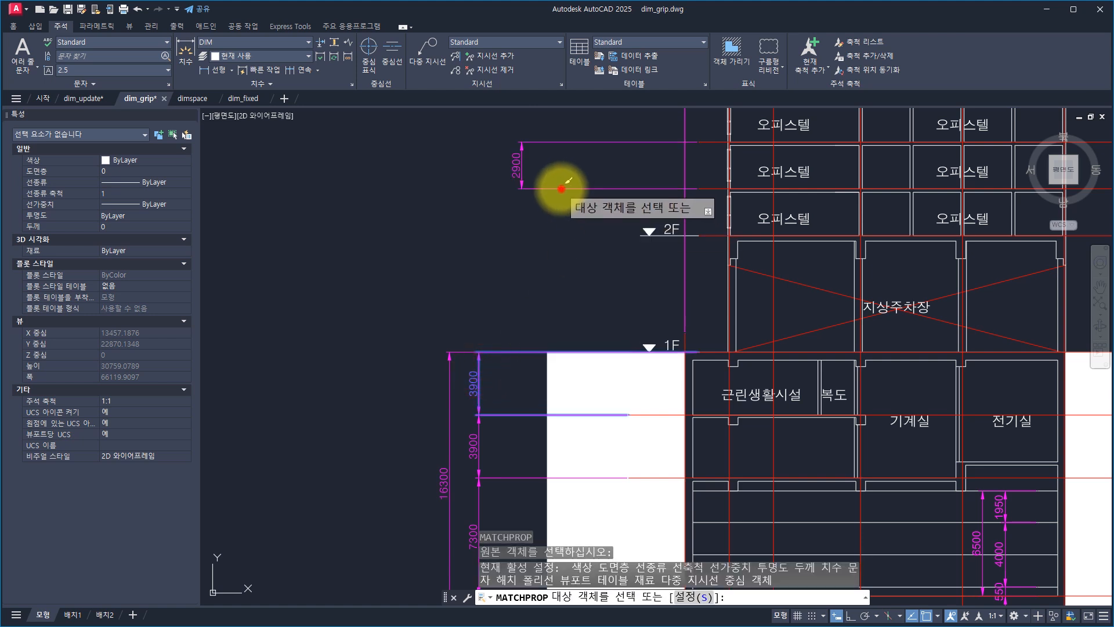
pyautogui.click(561, 189)
pyautogui.press('space')
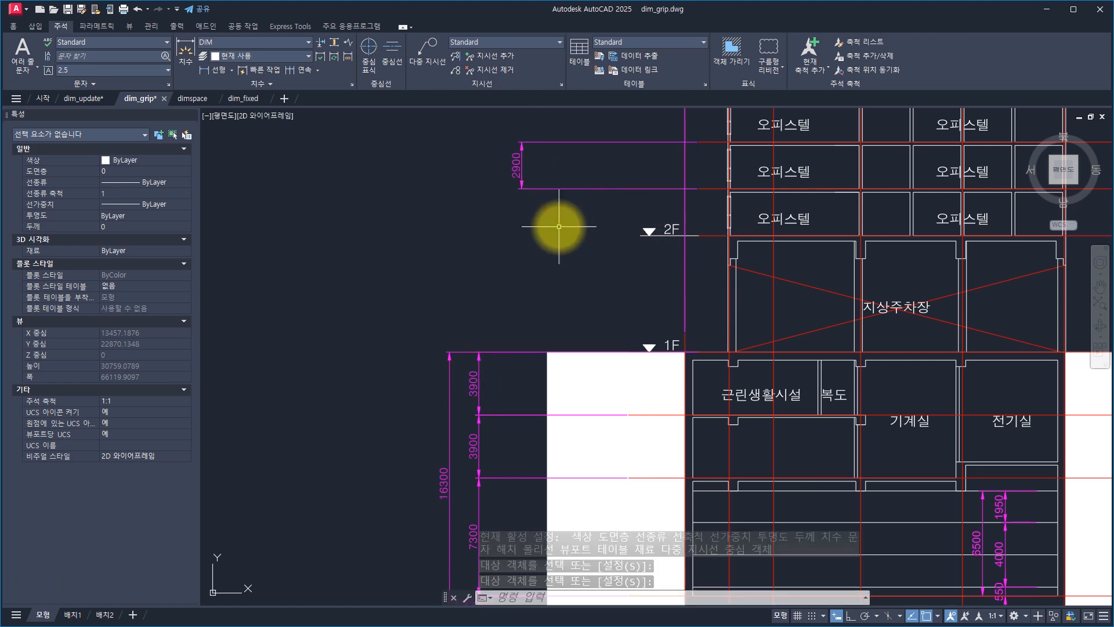
pyautogui.press('Escape')
pyautogui.press('Escape')
pyautogui.press('Escape')
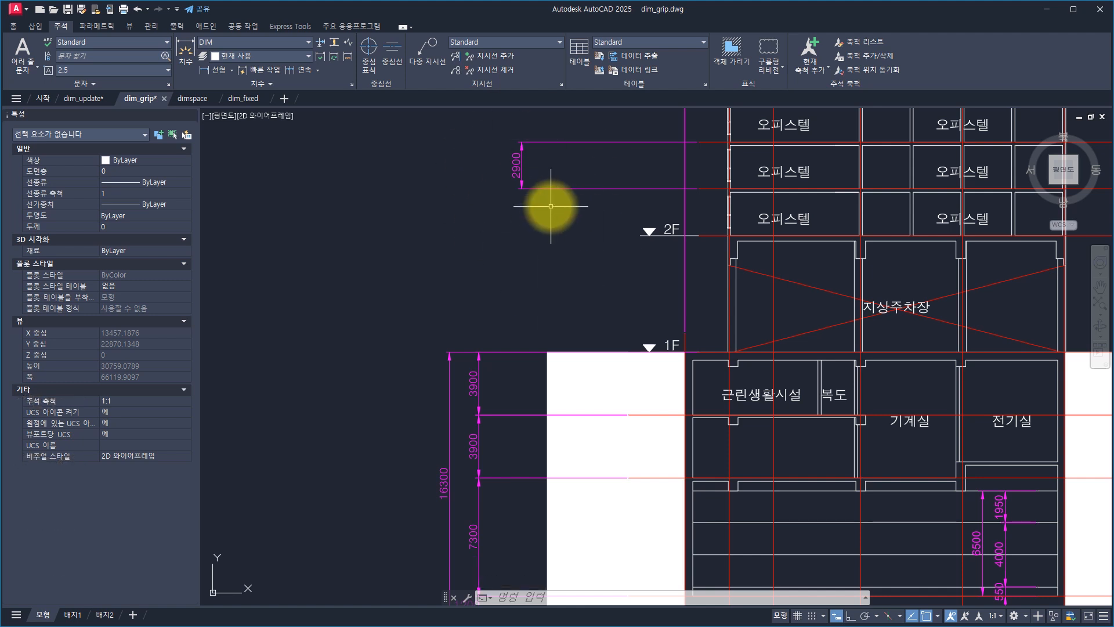
# Compare the properties of the existing basement dimensions with those of the third-floor height dimension.
pyautogui.click(494, 323)
pyautogui.click(444, 378)
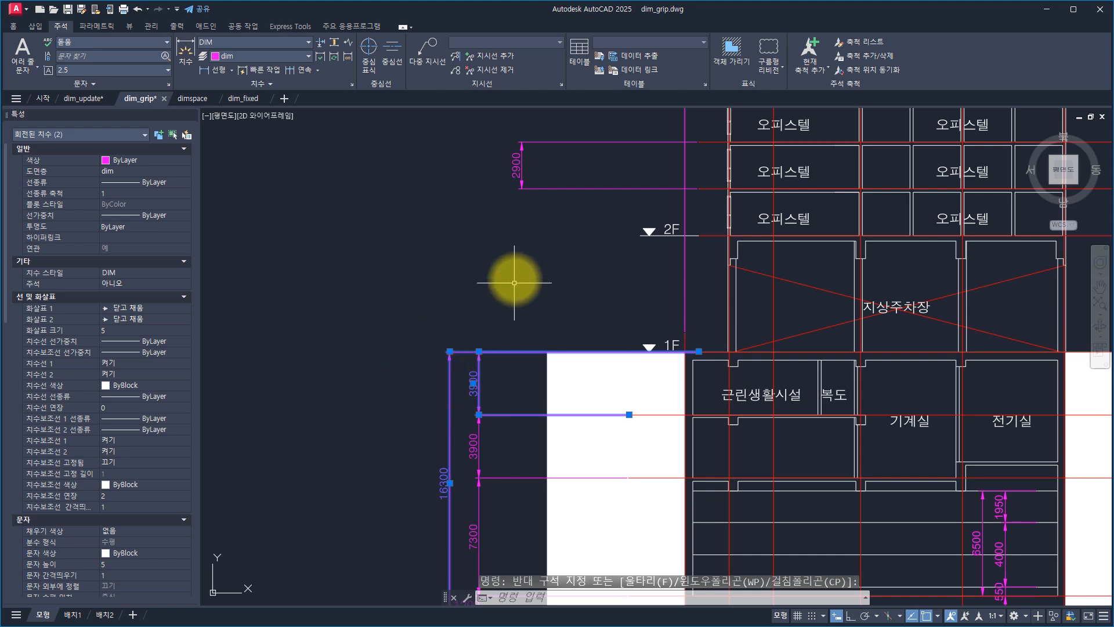
pyautogui.press('Escape')
pyautogui.press('Escape')
pyautogui.click(545, 219)
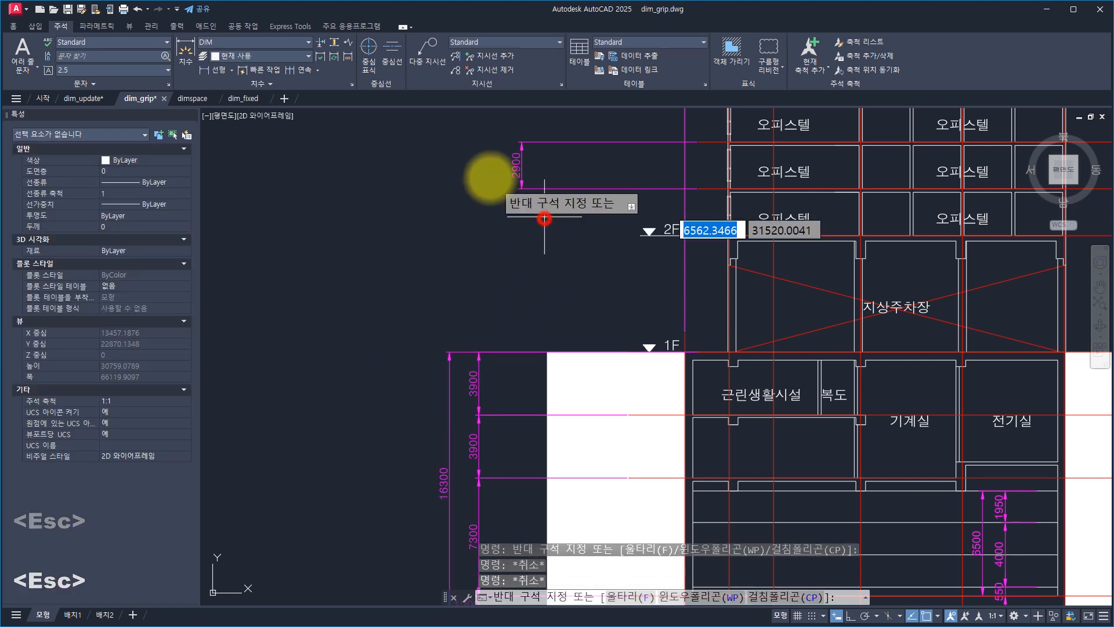
pyautogui.click(486, 172)
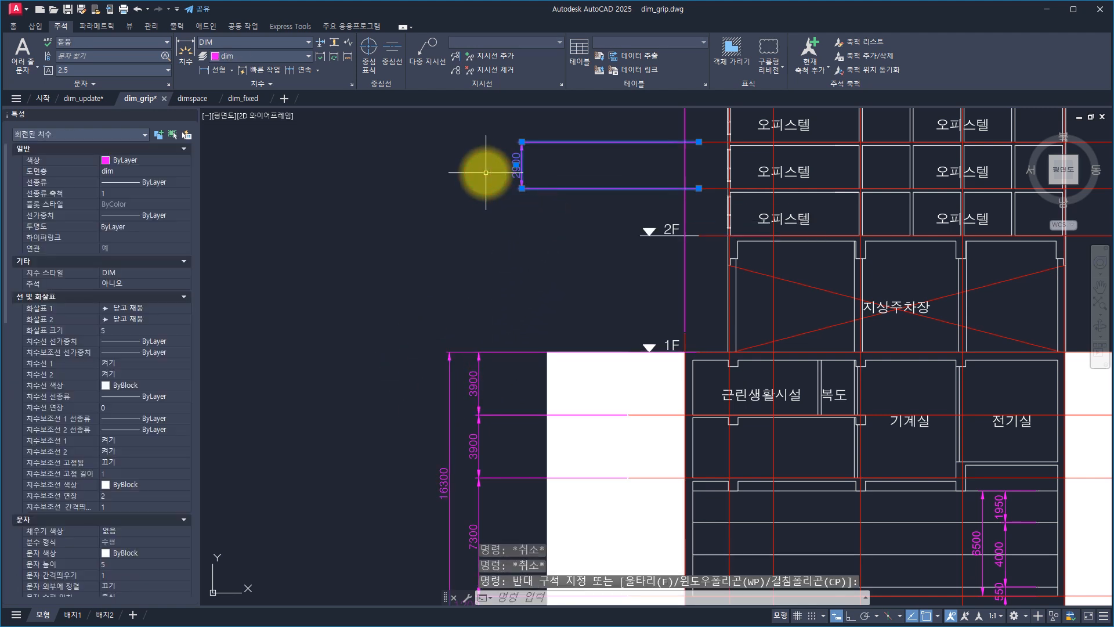
pyautogui.press('Escape')
# Erase the third-floor height dimension above the 2F level mark.
pyautogui.click(540, 176)
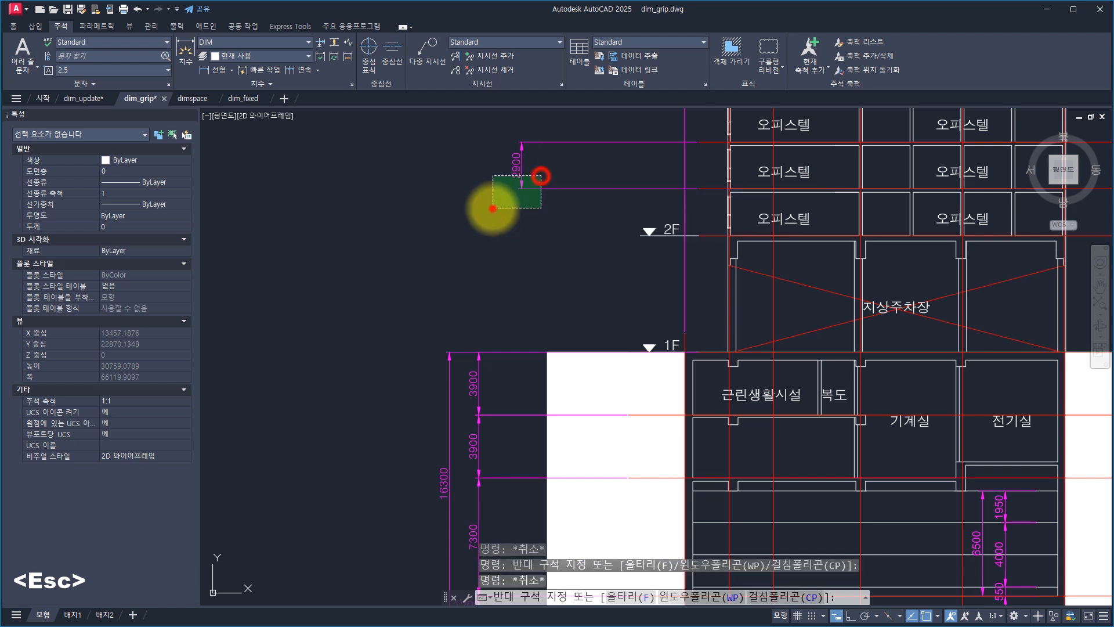
pyautogui.click(493, 208)
pyautogui.write('E')
pyautogui.press('space')
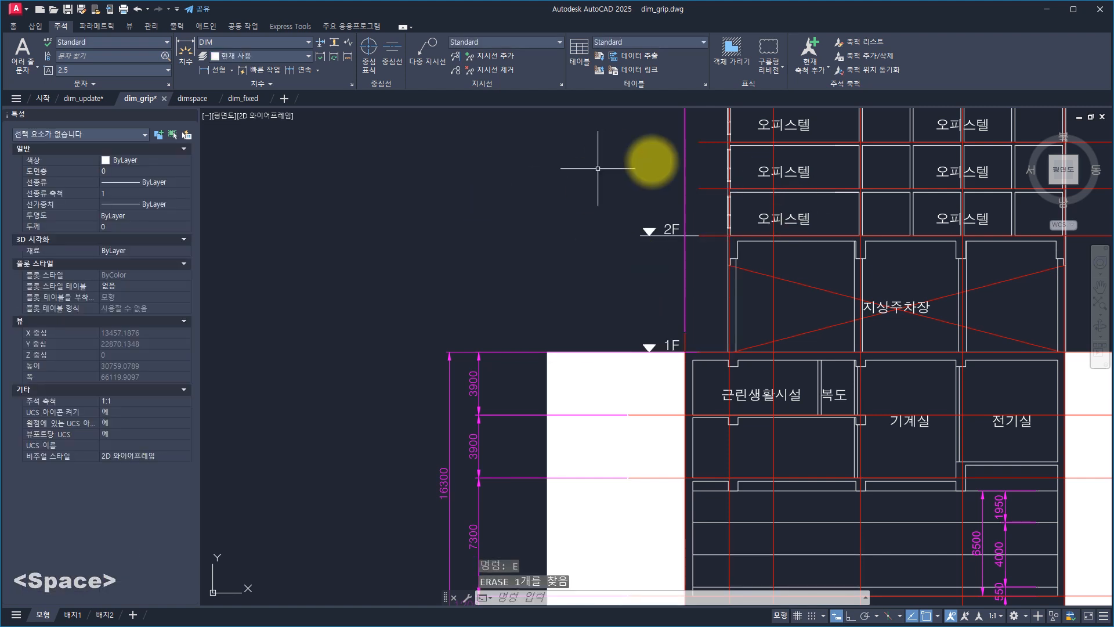
pyautogui.press('Escape')
pyautogui.press('Escape')
pyautogui.press('Escape')
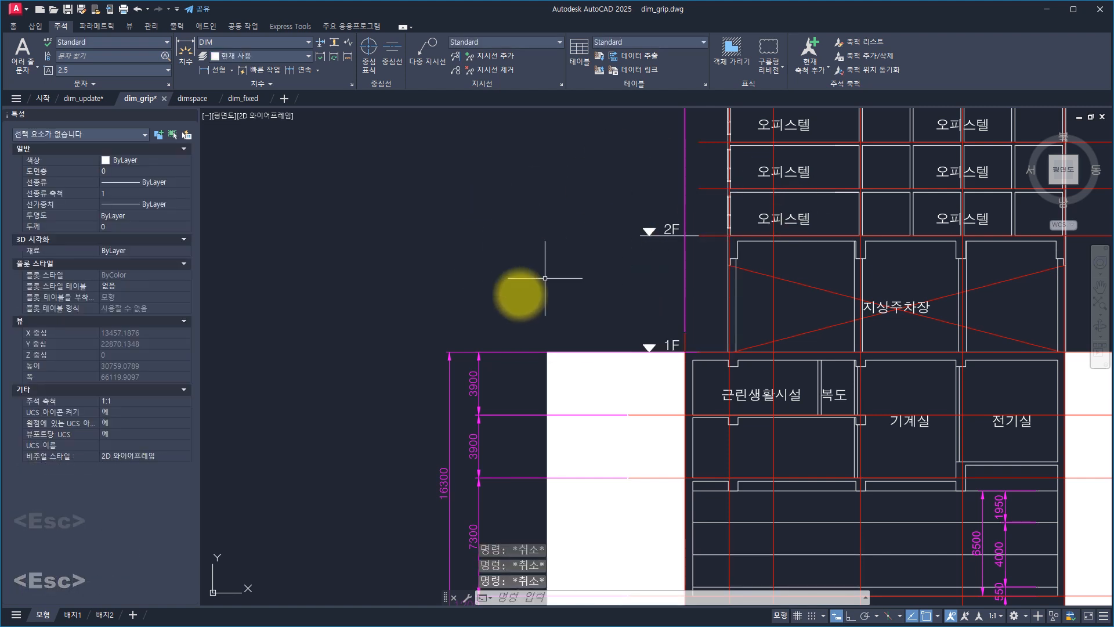
# Use Add Selected on the 16300 overall basement dimension to dimension the third-floor storey height left of the building.
pyautogui.click(456, 315)
pyautogui.click(406, 415)
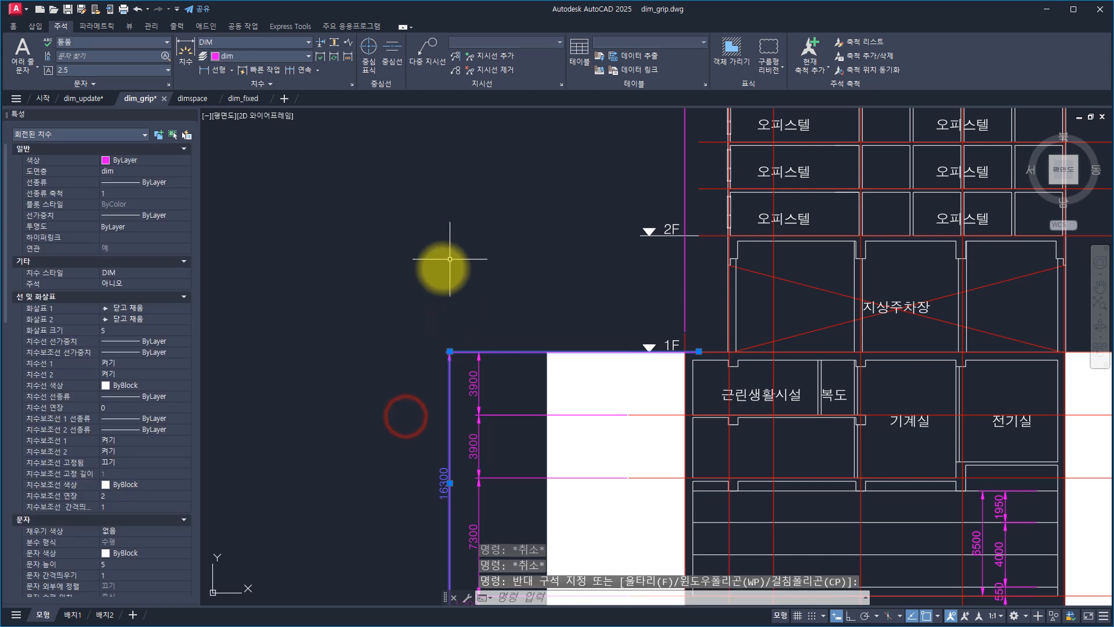
pyautogui.rightClick(423, 187)
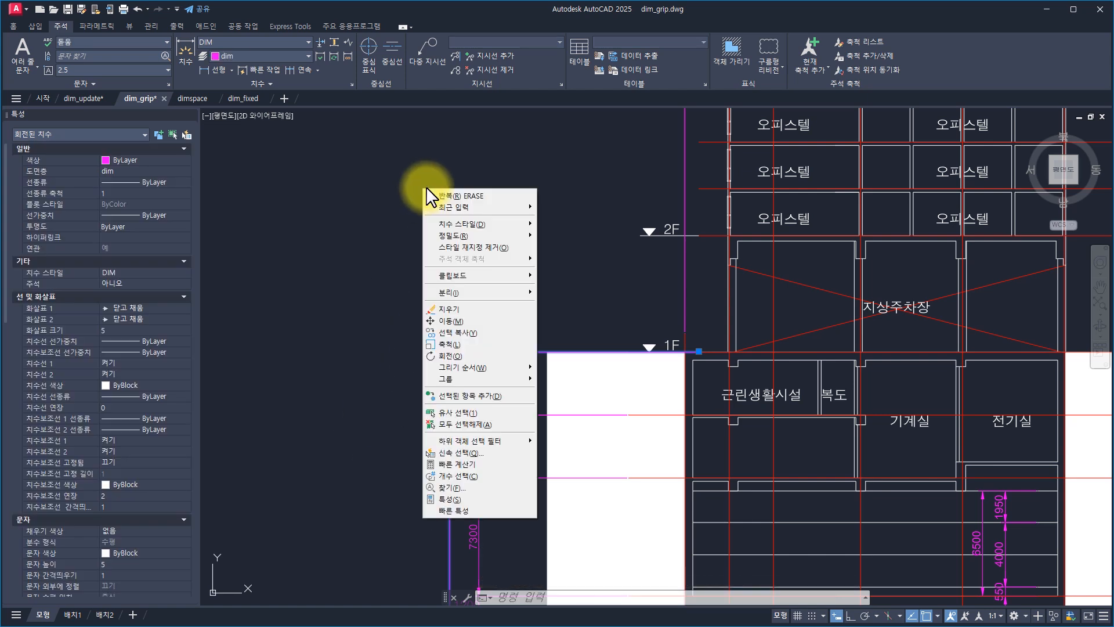
pyautogui.click(495, 397)
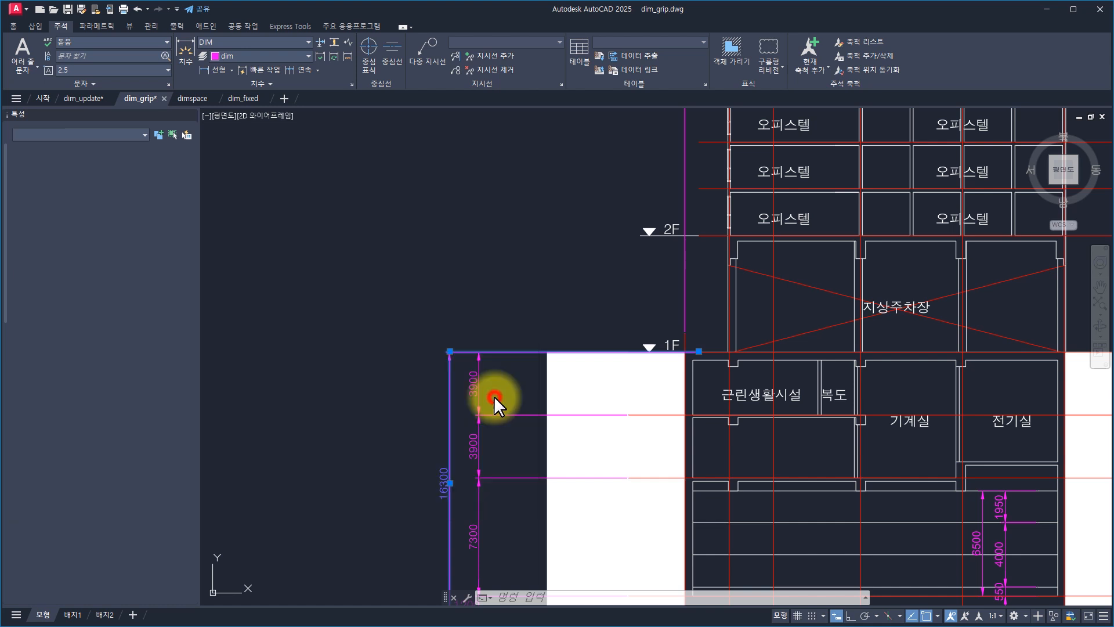
pyautogui.moveTo(609, 184); pyautogui.dragTo(582, 267, button='middle')
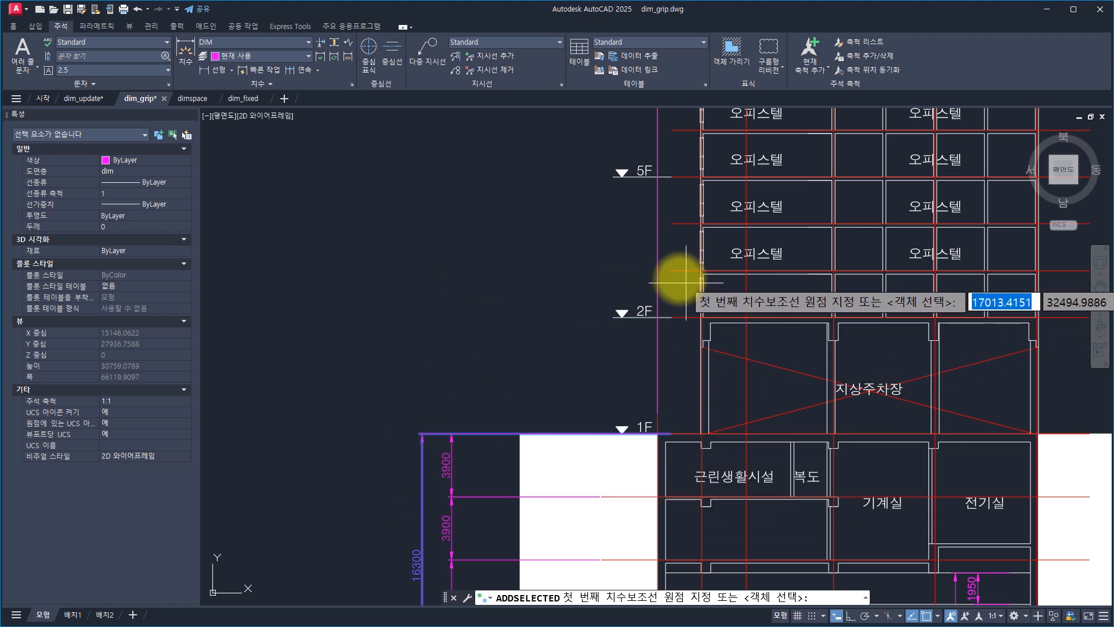
pyautogui.click(672, 269)
pyautogui.click(671, 224)
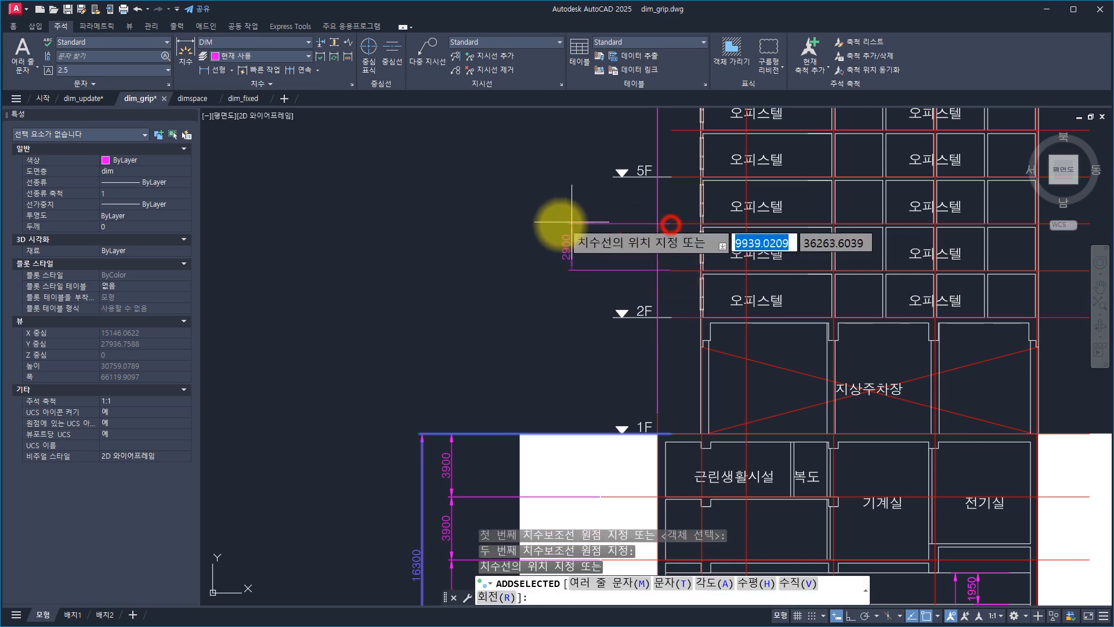
pyautogui.click(557, 222)
pyautogui.moveTo(567, 204); pyautogui.dragTo(531, 341, button='middle')
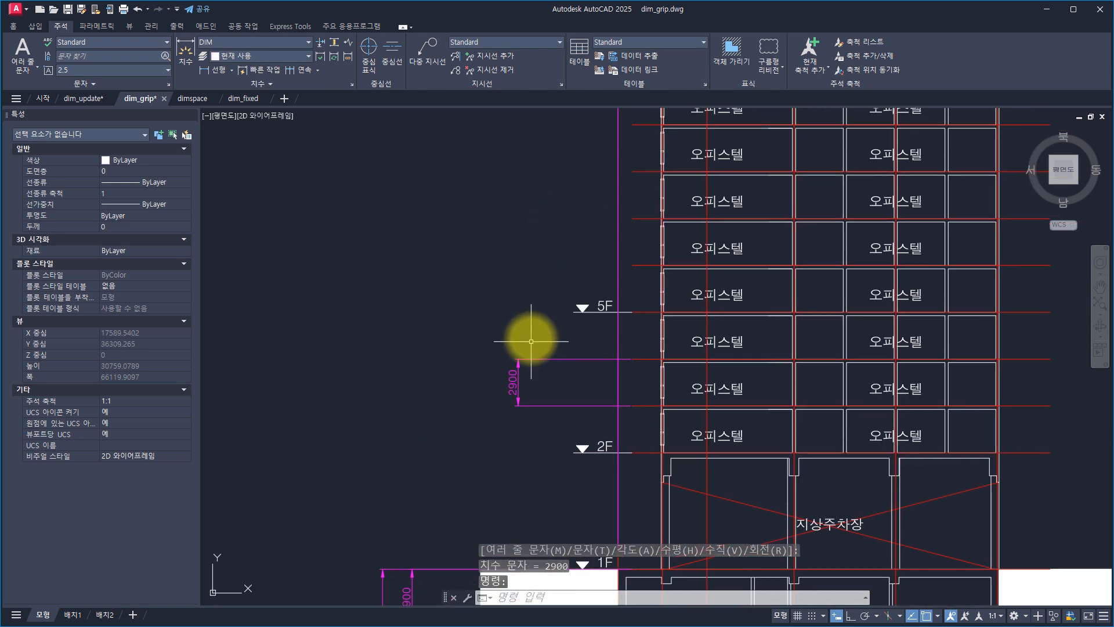
pyautogui.scroll(-2, 532, 330)
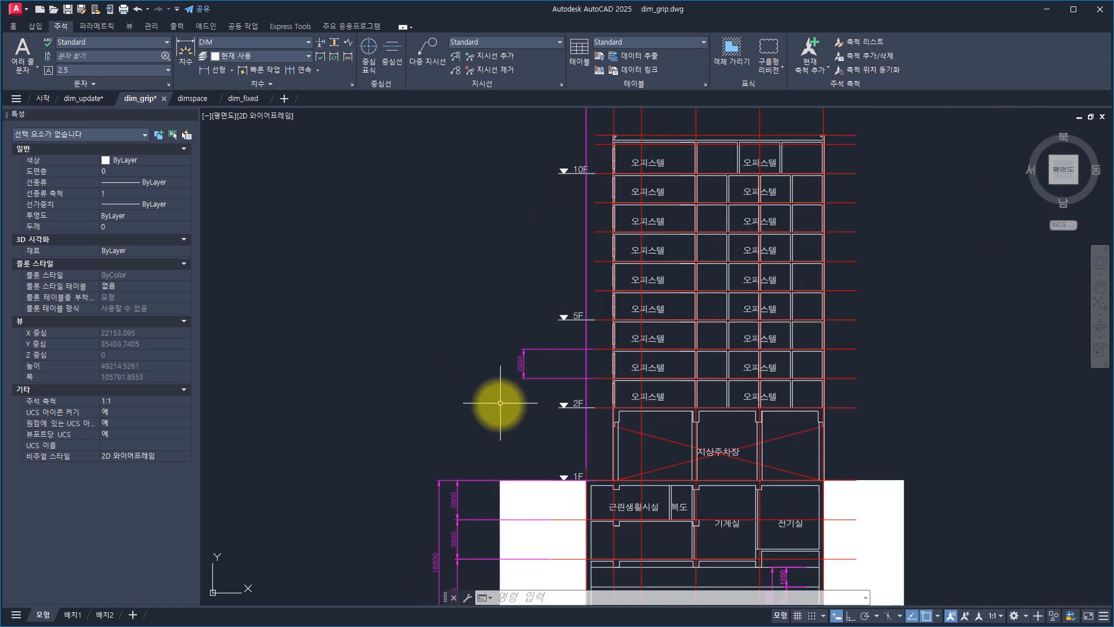
pyautogui.scroll(2, 499, 403)
pyautogui.press('Escape')
pyautogui.press('Escape')
pyautogui.press('Escape')
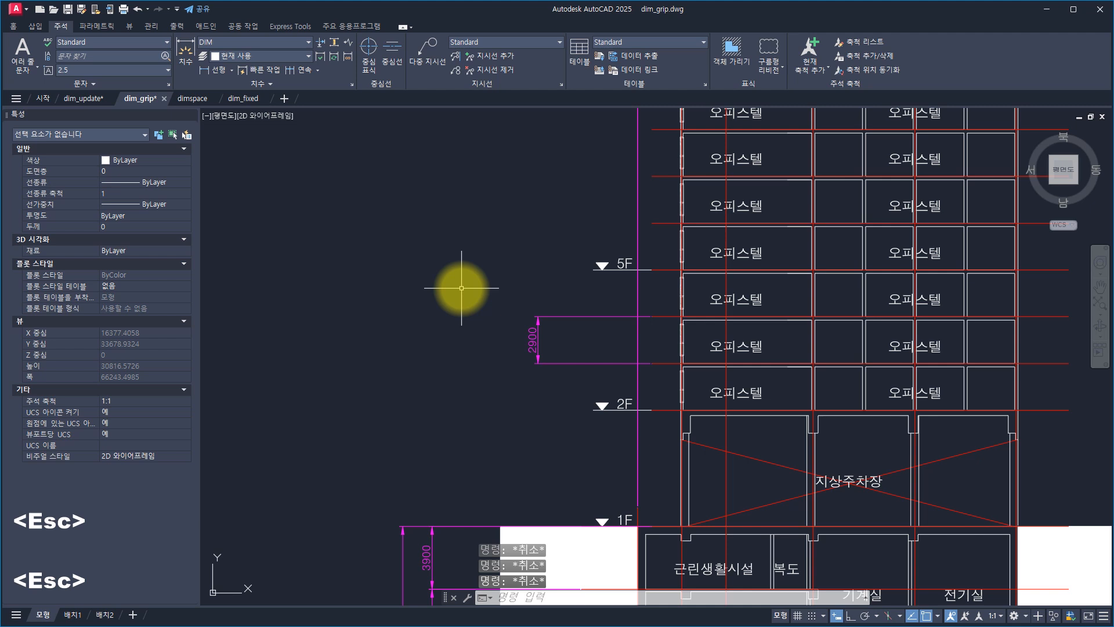
pyautogui.write('ma')
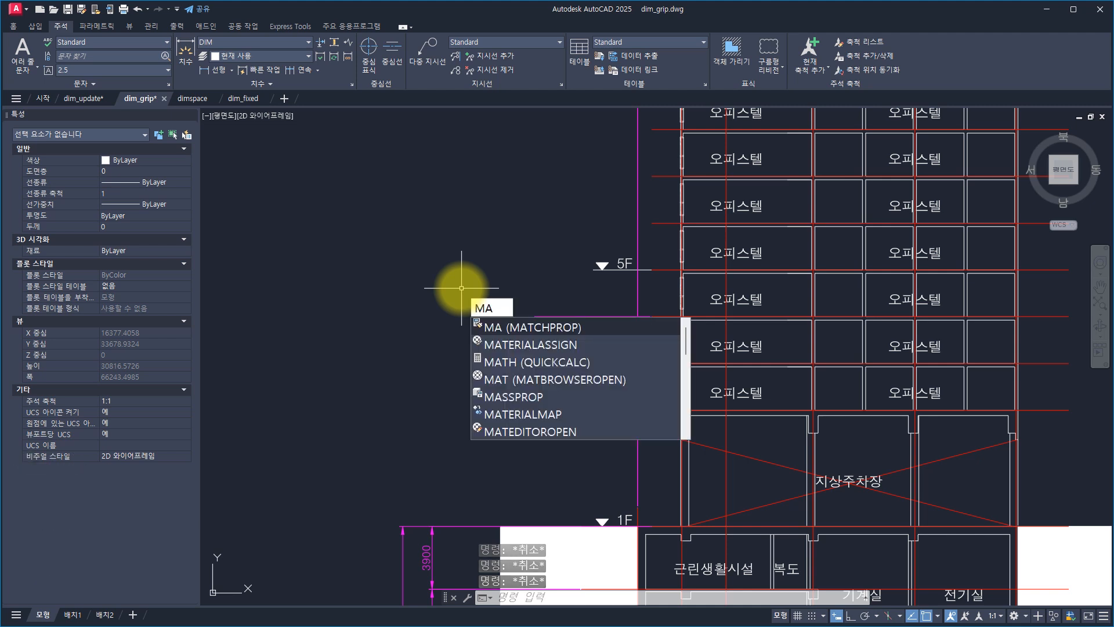
pyautogui.press('Escape')
pyautogui.press('Escape')
pyautogui.press('Escape')
pyautogui.click(552, 402)
pyautogui.click(495, 322)
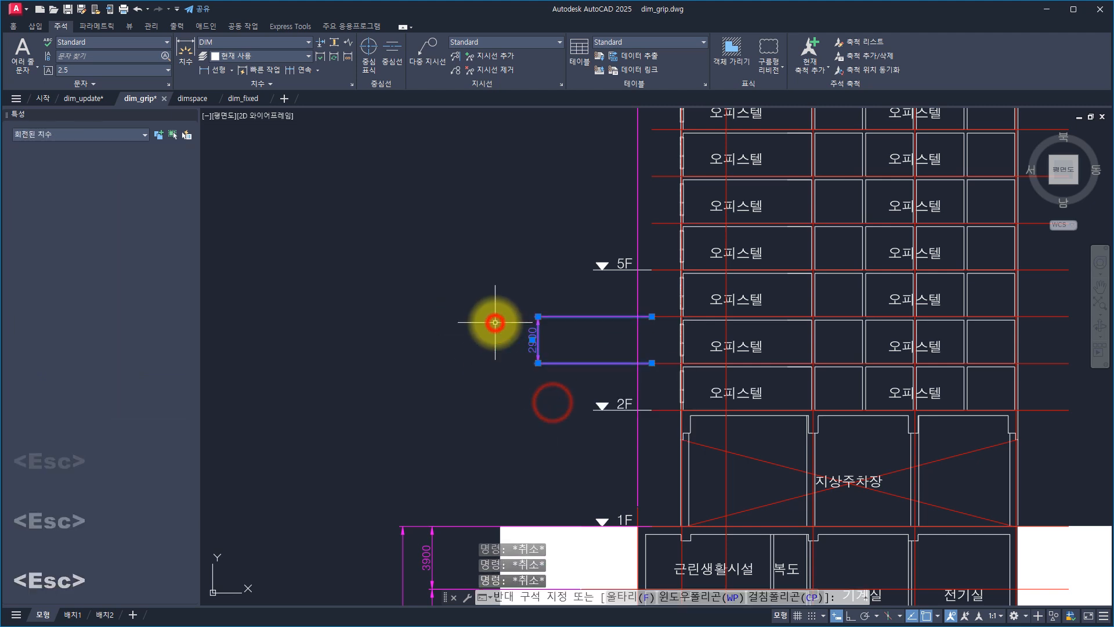
pyautogui.rightClick(495, 322)
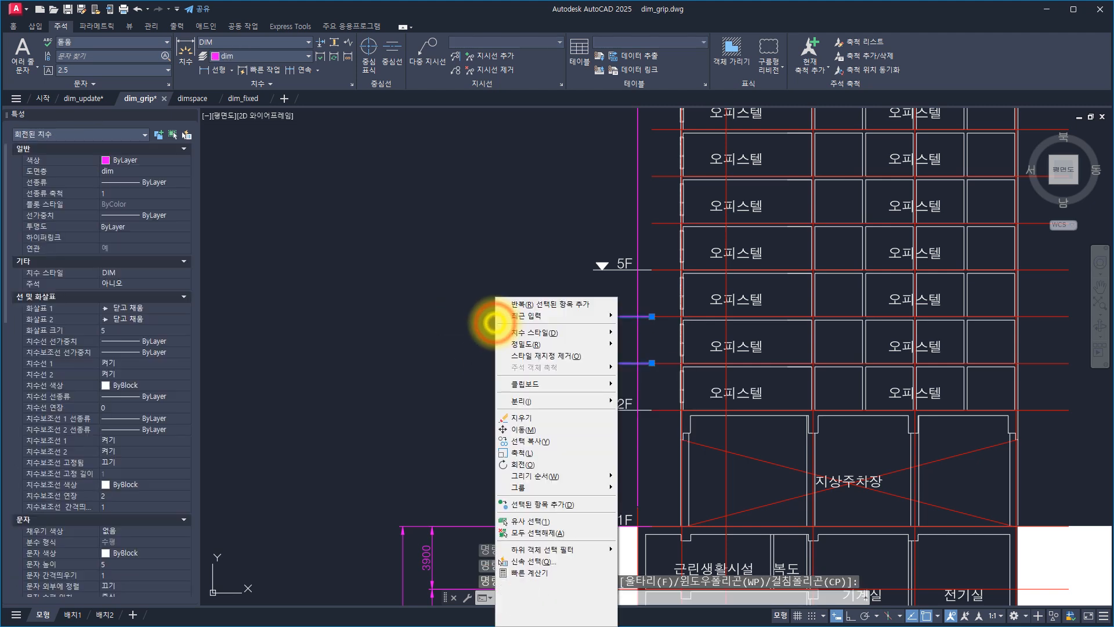
pyautogui.click(542, 503)
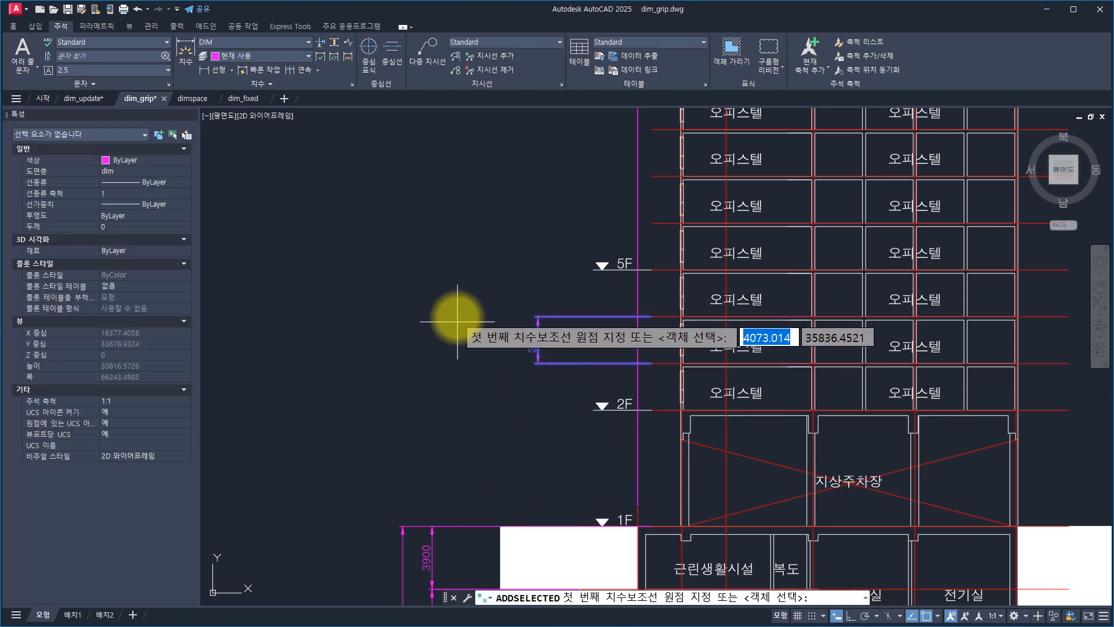
pyautogui.press('Escape')
pyautogui.press('Escape')
pyautogui.press('Escape')
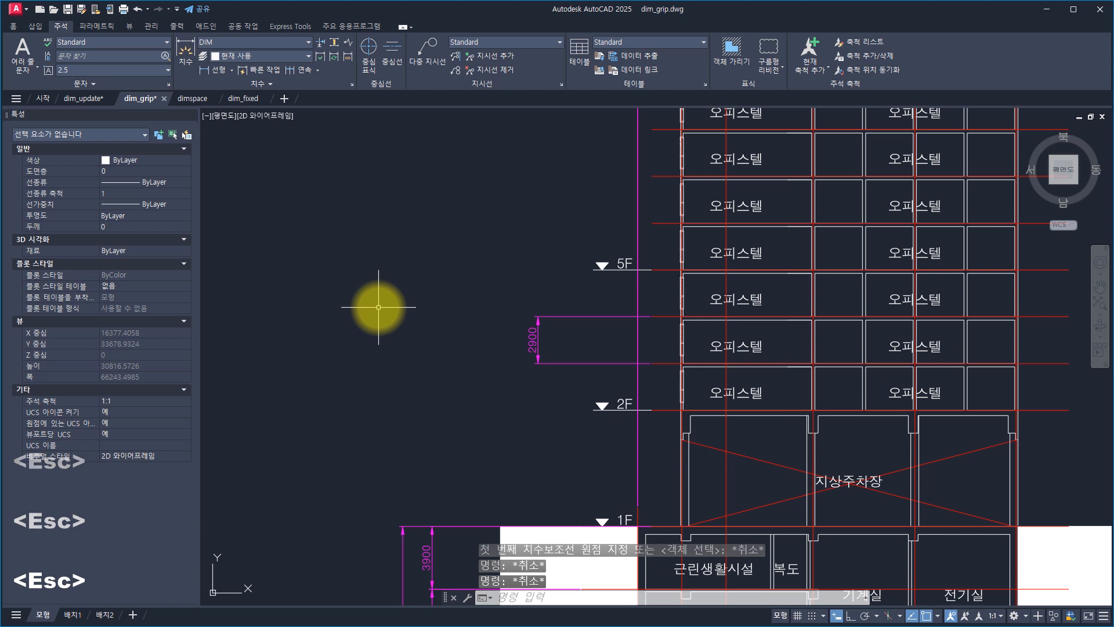
# Switch to the dim_update drawing.
pyautogui.hotkey('ctrl', 'shift', 'Tab')
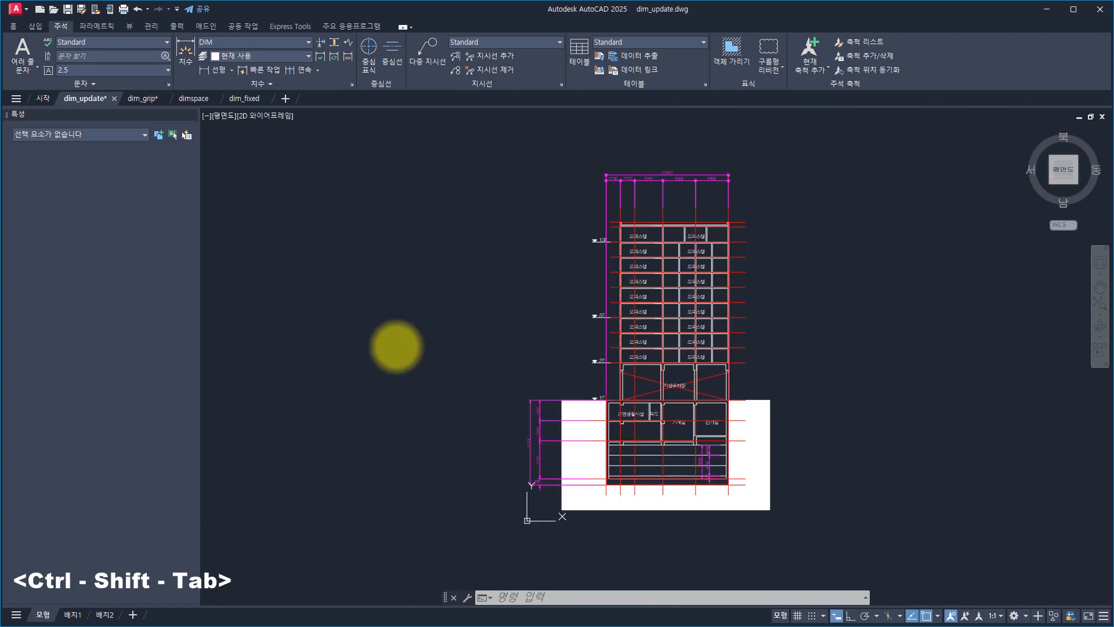
pyautogui.press('Escape')
pyautogui.press('Escape')
pyautogui.press('Escape')
pyautogui.press('Escape')
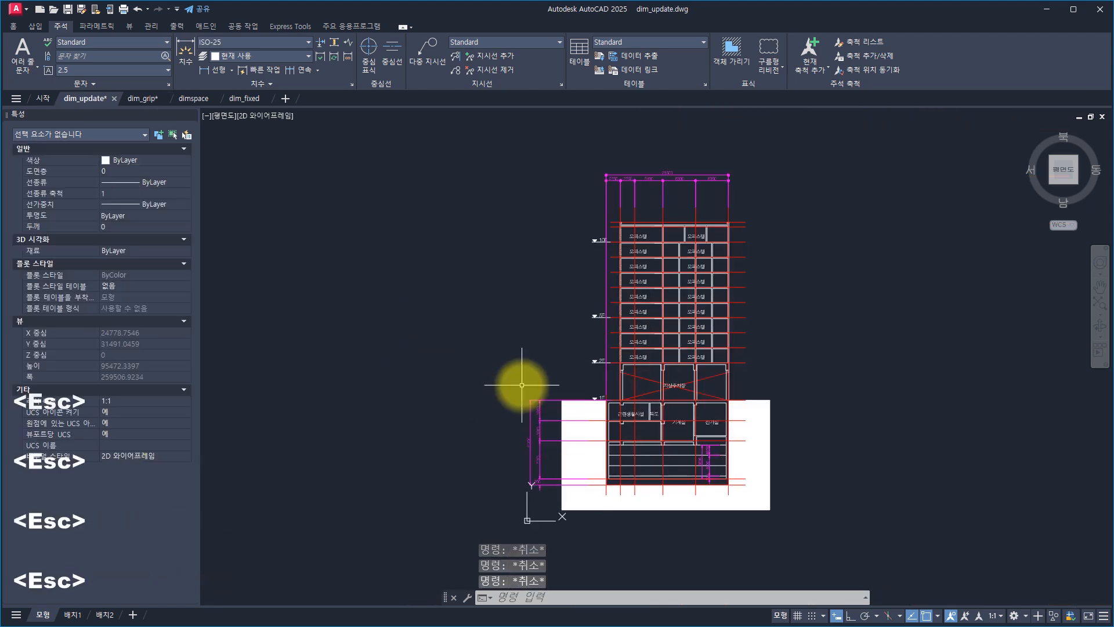
pyautogui.moveTo(518, 386); pyautogui.dragTo(472, 368, button='middle')
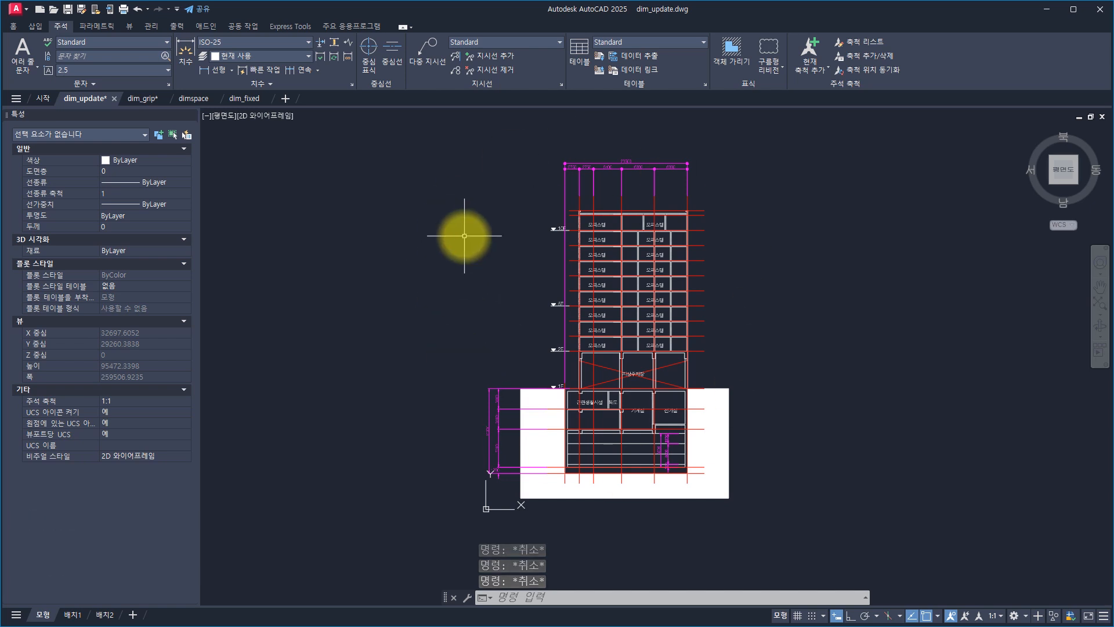
# Compare the properties of a width dimension above the building with those of the overall basement height dimension.
pyautogui.press('Escape')
pyautogui.press('Escape')
pyautogui.press('Escape')
pyautogui.press('Escape')
pyautogui.click(606, 169)
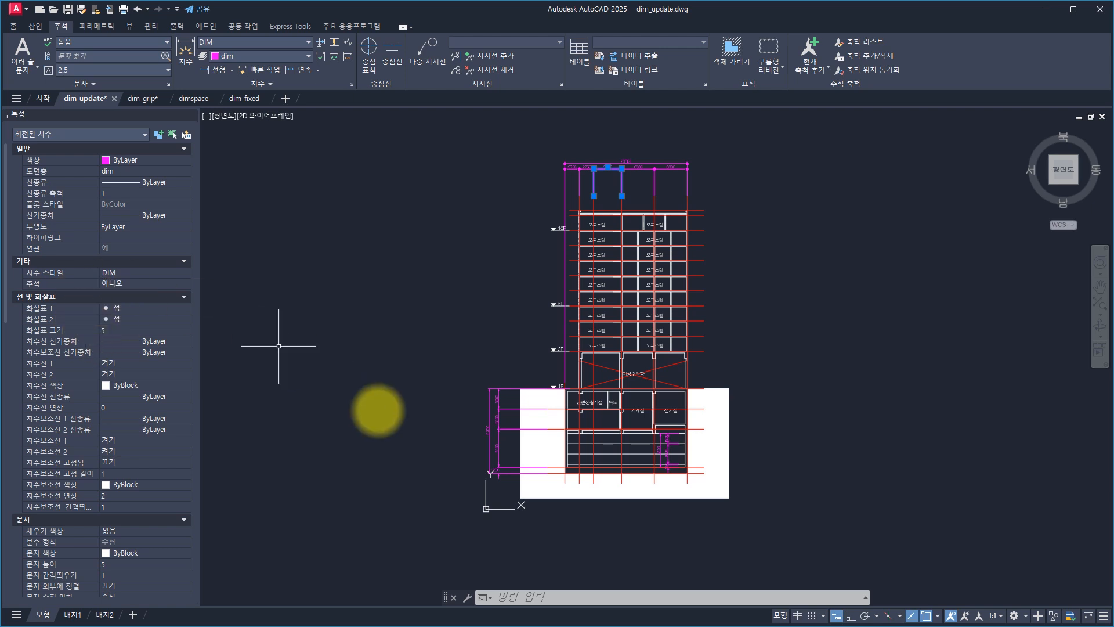
pyautogui.press('Escape')
pyautogui.press('Escape')
pyautogui.press('Escape')
pyautogui.click(489, 414)
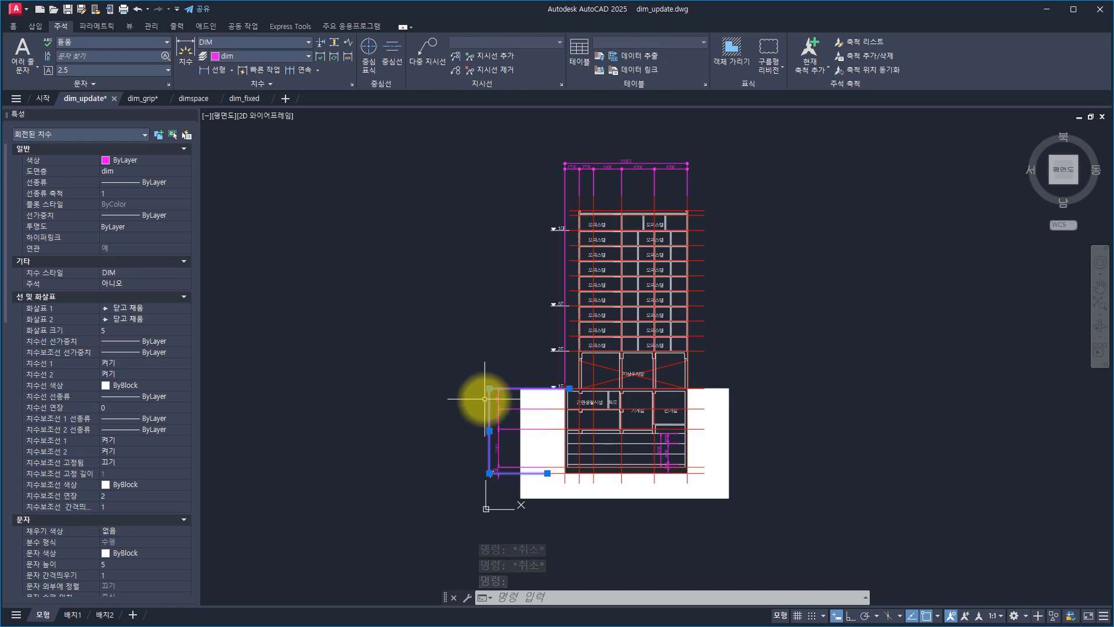
pyautogui.scroll(5, 477, 393)
pyautogui.scroll(-5, 573, 352)
pyautogui.moveTo(601, 296); pyautogui.dragTo(571, 326, button='middle')
pyautogui.press('Escape')
pyautogui.press('Escape')
pyautogui.press('Escape')
pyautogui.press('Escape')
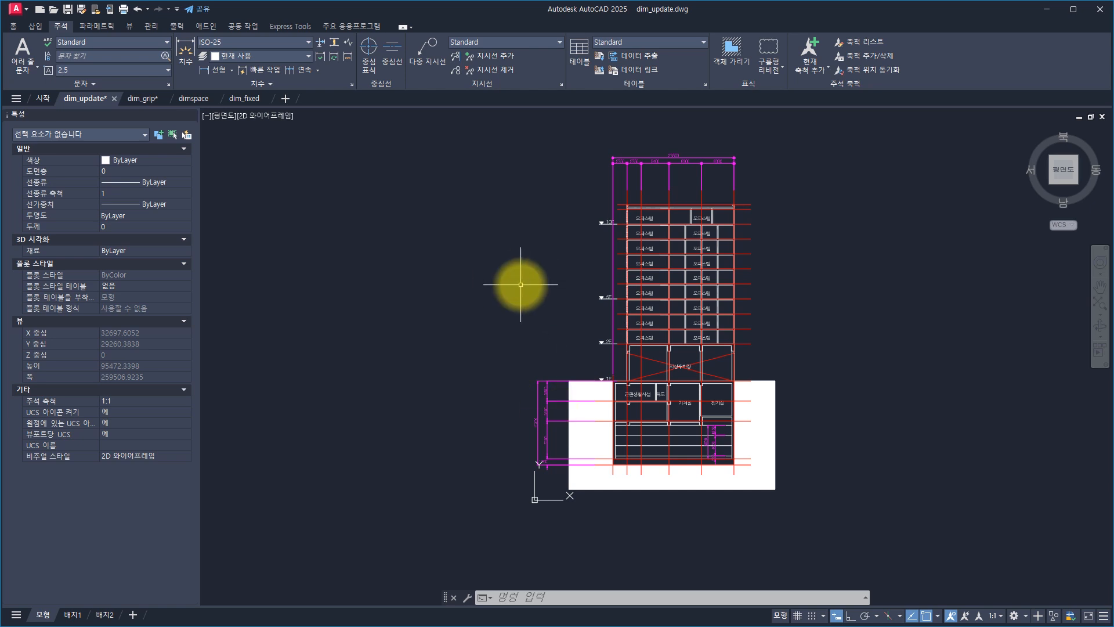
# Copy the entire building section with its dimensions about 61,000 units to the left of the original.
pyautogui.click(831, 507)
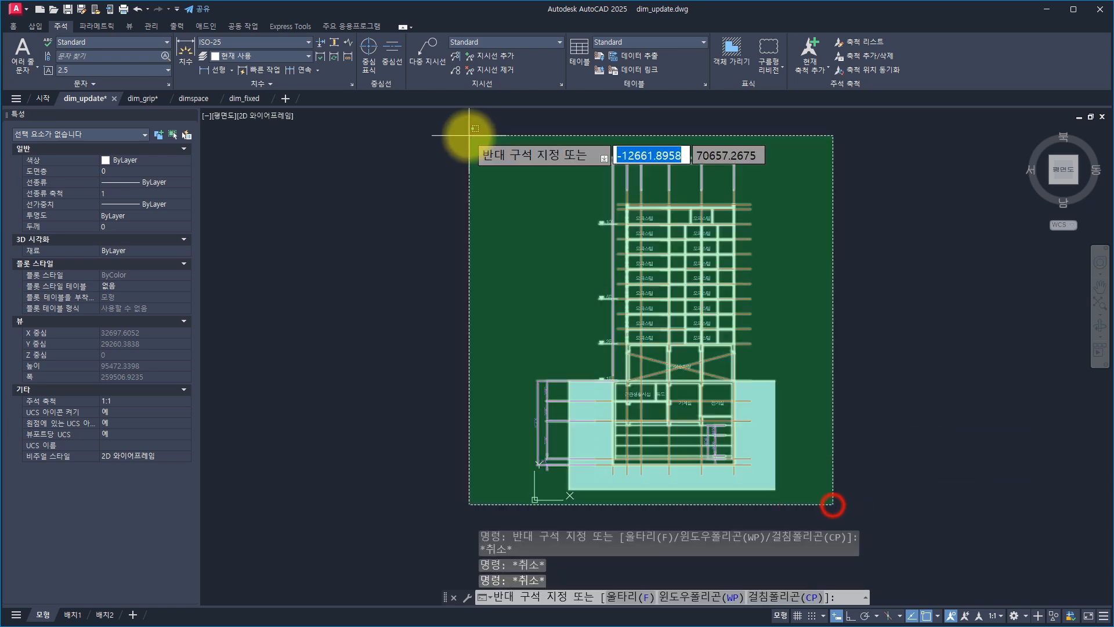
pyautogui.click(469, 135)
pyautogui.press('space')
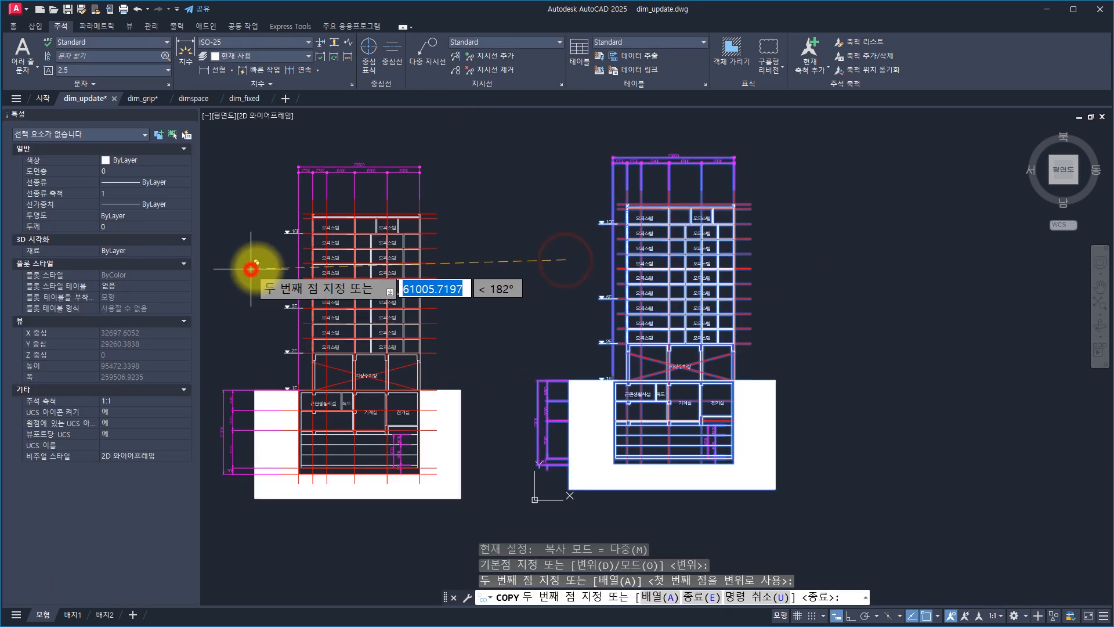
pyautogui.click(252, 268)
pyautogui.press('Escape')
# Scale the copied building section and its dimensions by a factor of 0.5.
pyautogui.click(216, 152)
pyautogui.click(485, 512)
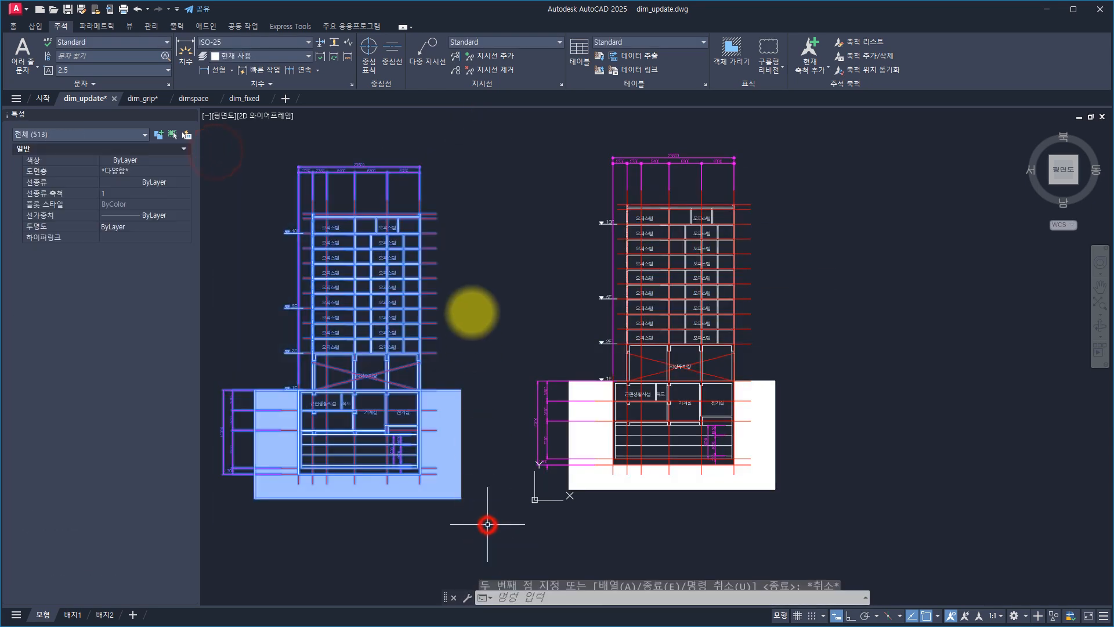
pyautogui.write('sc')
pyautogui.press('space')
pyautogui.write('0.5')
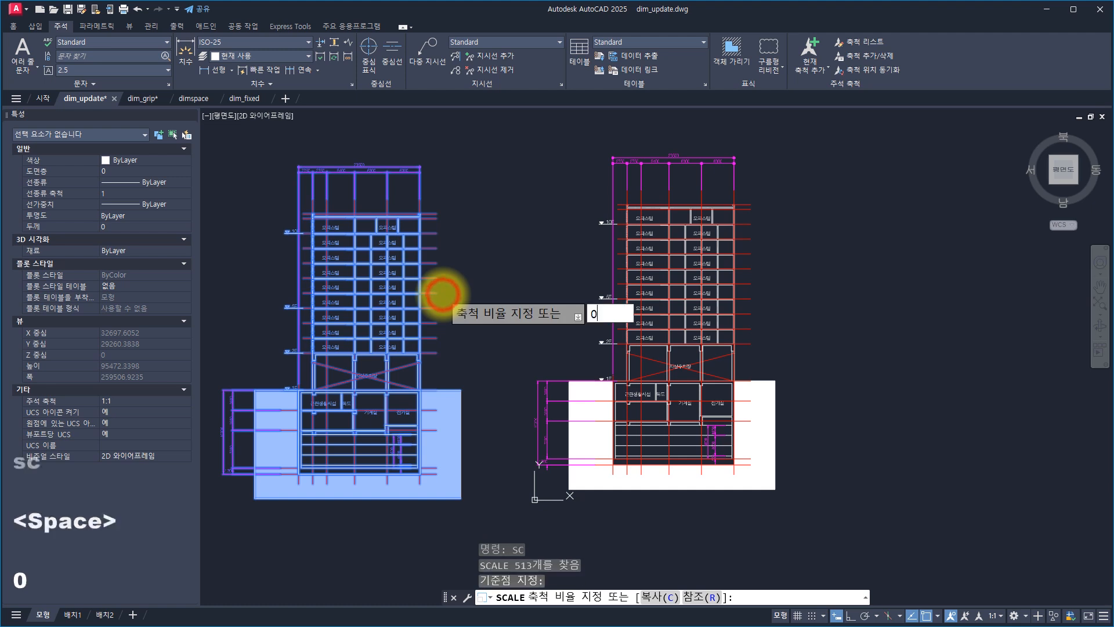
pyautogui.press('Return')
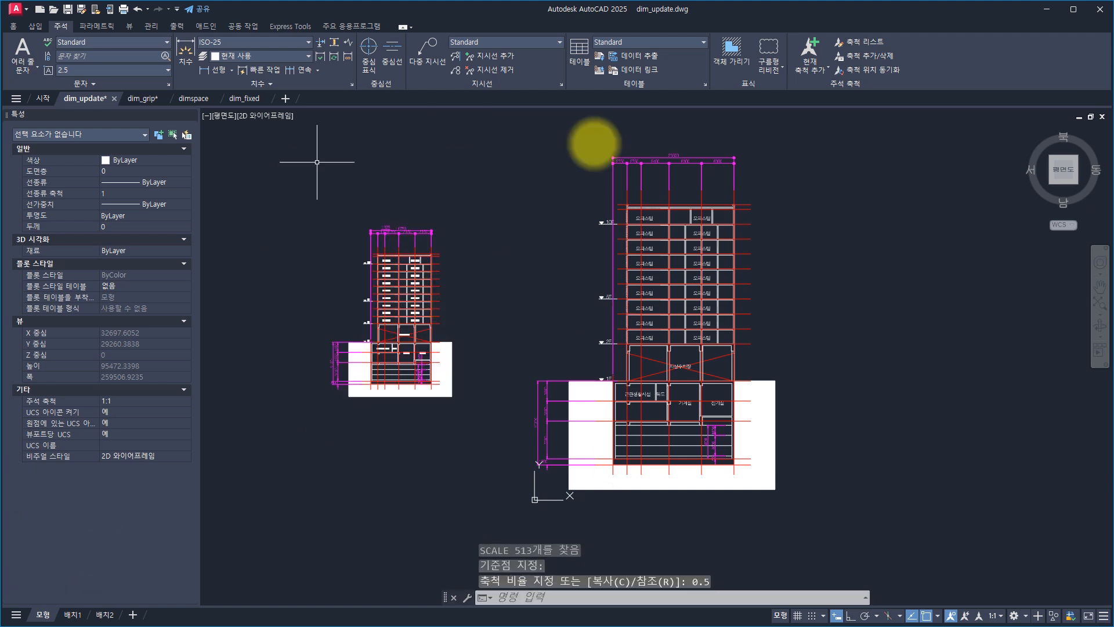
pyautogui.press('Escape')
pyautogui.press('Escape')
pyautogui.press('Escape')
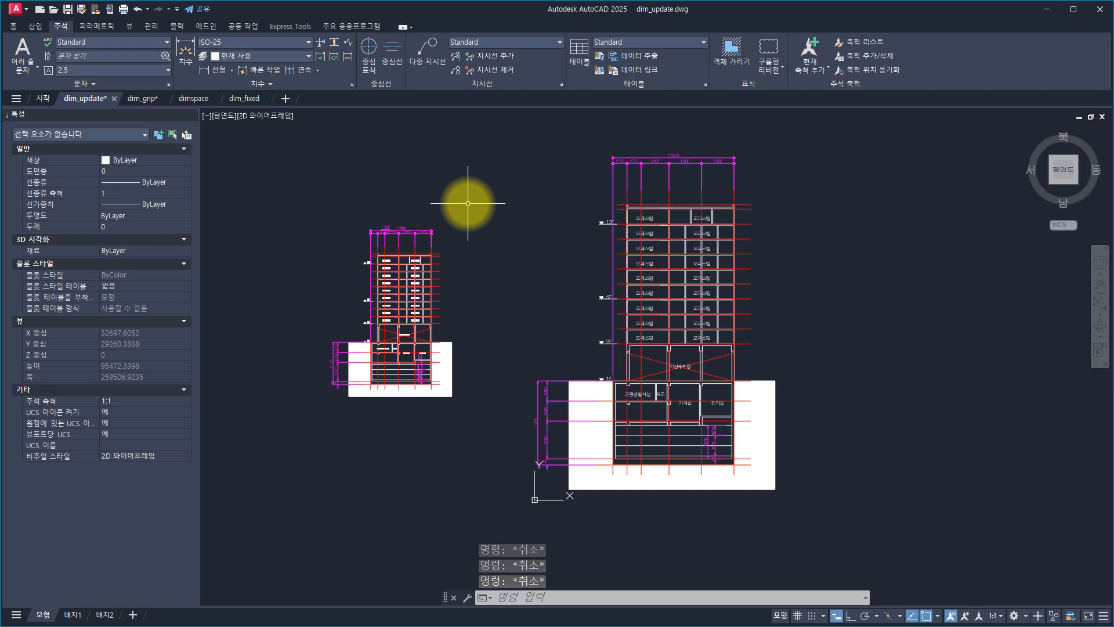
# Check the linear dimension scale property of the dimensions above the reduced building section.
pyautogui.press('Escape')
pyautogui.press('Escape')
pyautogui.click(448, 214)
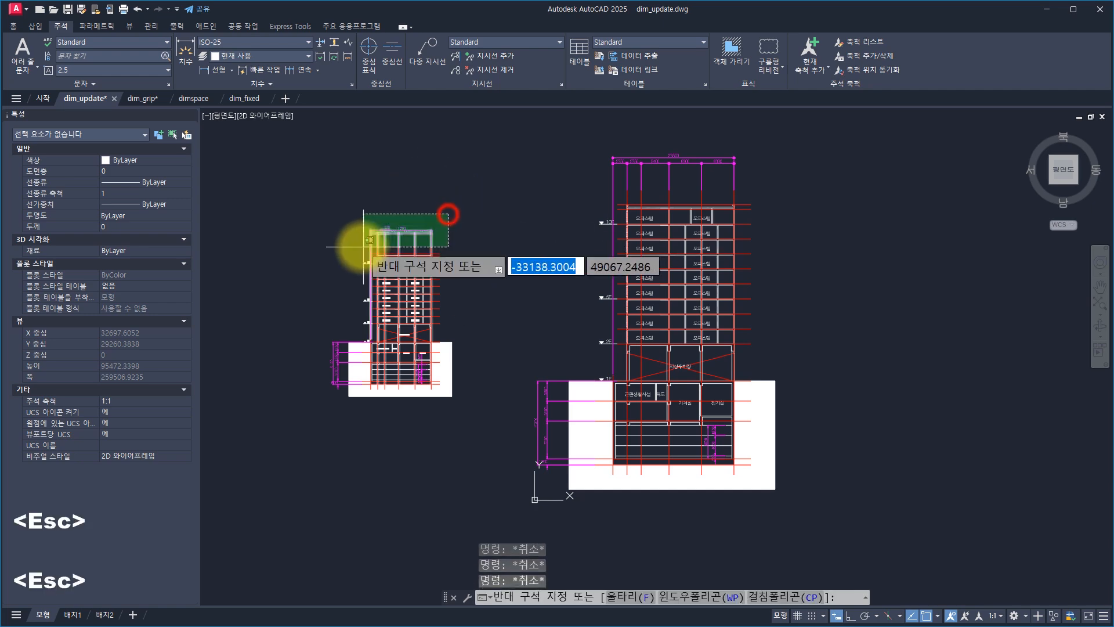
pyautogui.click(354, 240)
pyautogui.scroll(-10, 109, 336)
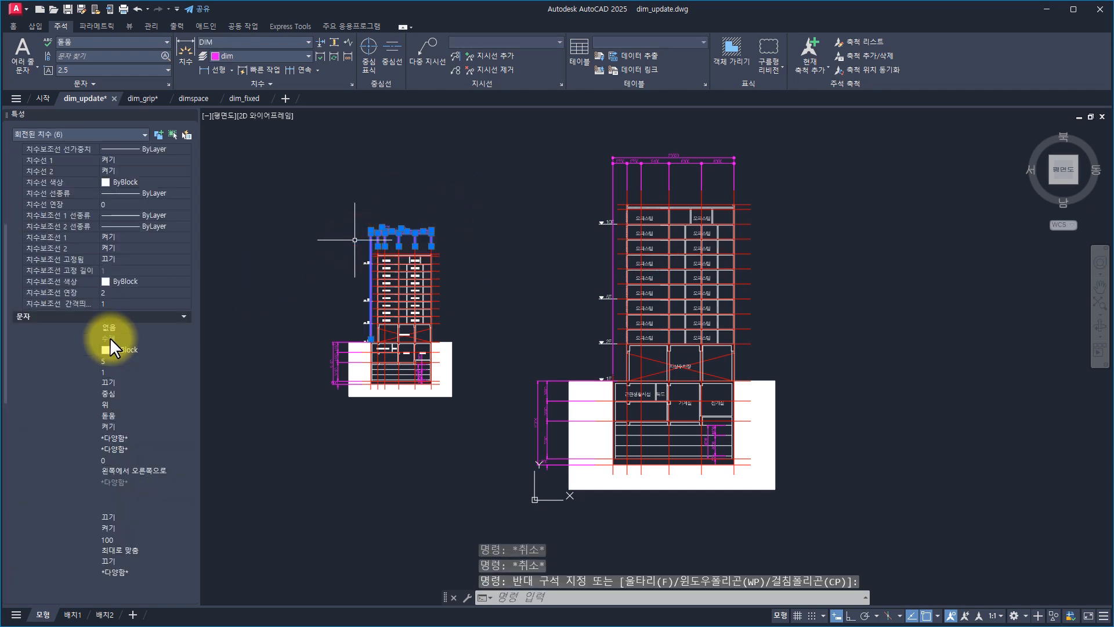
pyautogui.scroll(-4, 110, 337)
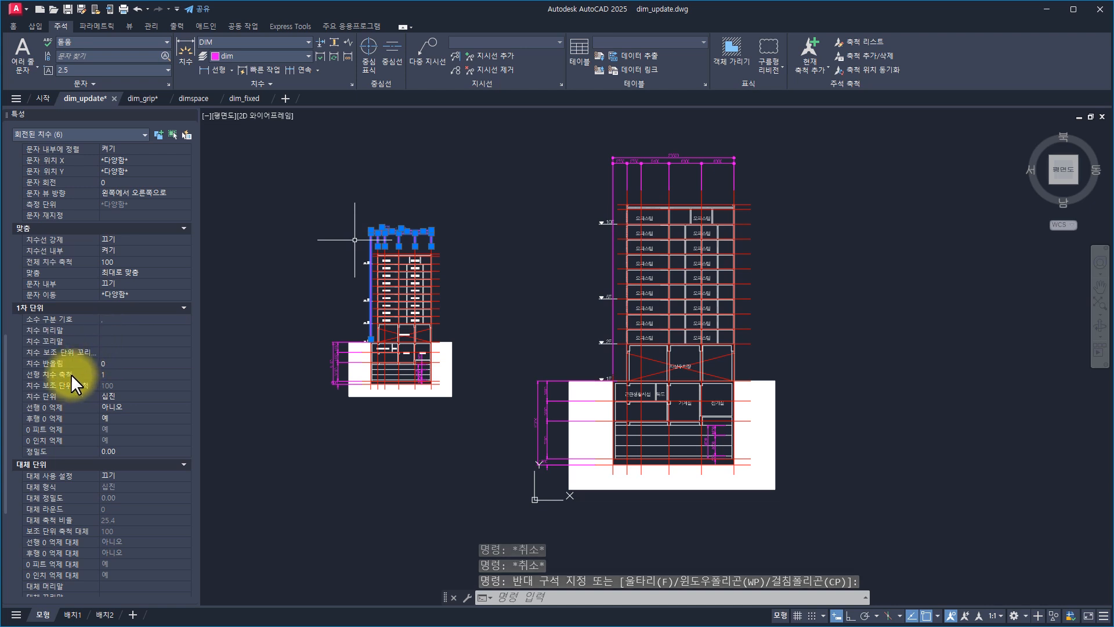
pyautogui.click(71, 373)
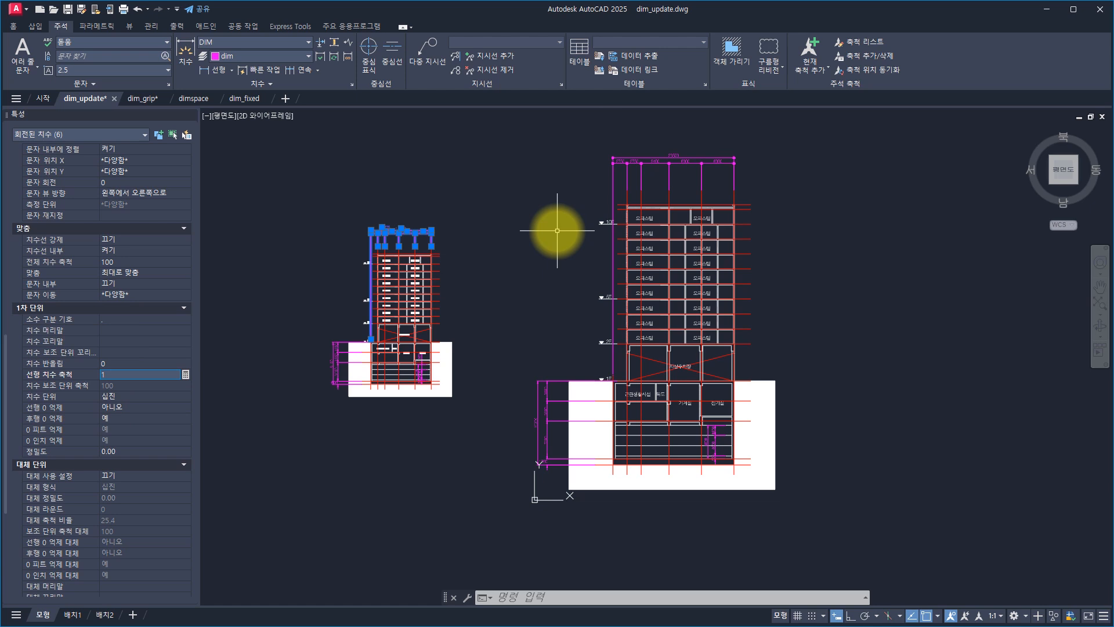
pyautogui.press('Escape')
pyautogui.press('Escape')
pyautogui.press('Escape')
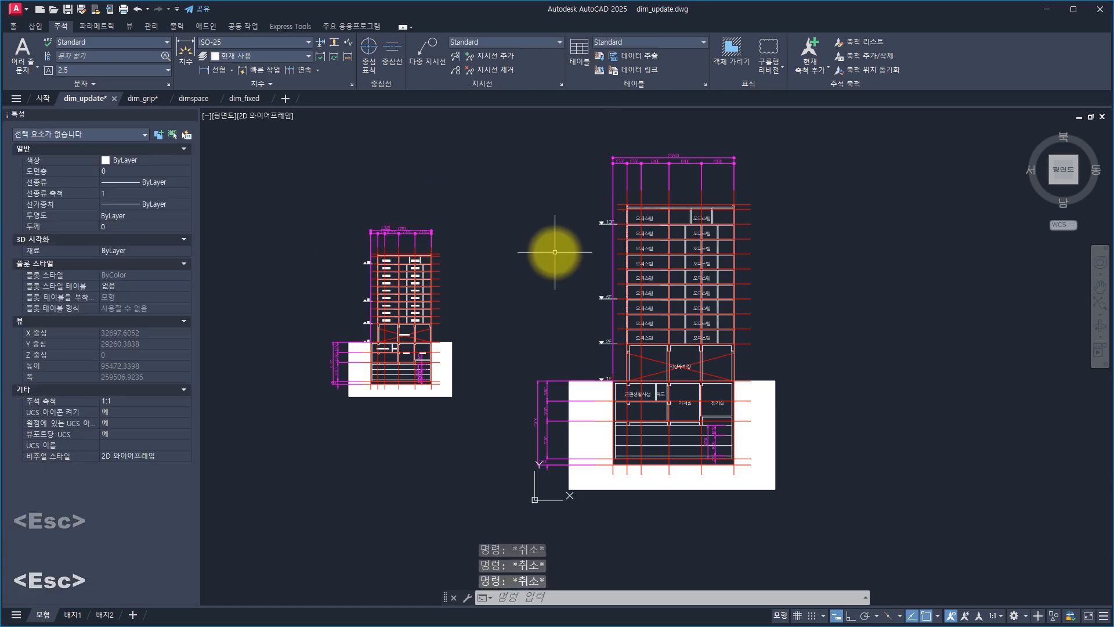
pyautogui.press('Escape')
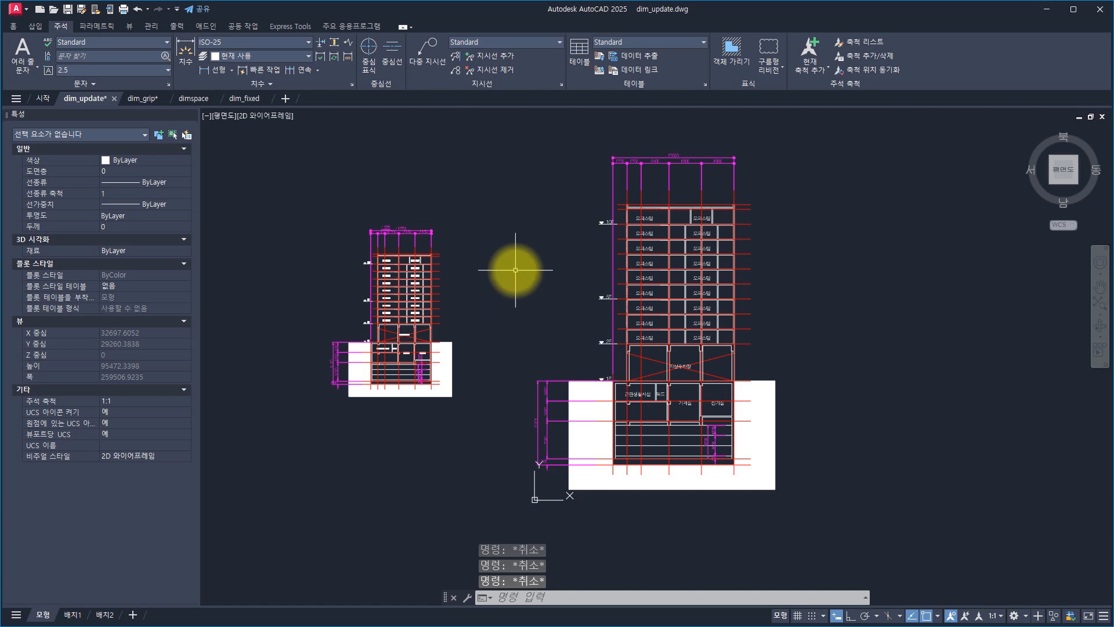
pyautogui.press('Escape')
pyautogui.press('Escape')
pyautogui.press('Escape')
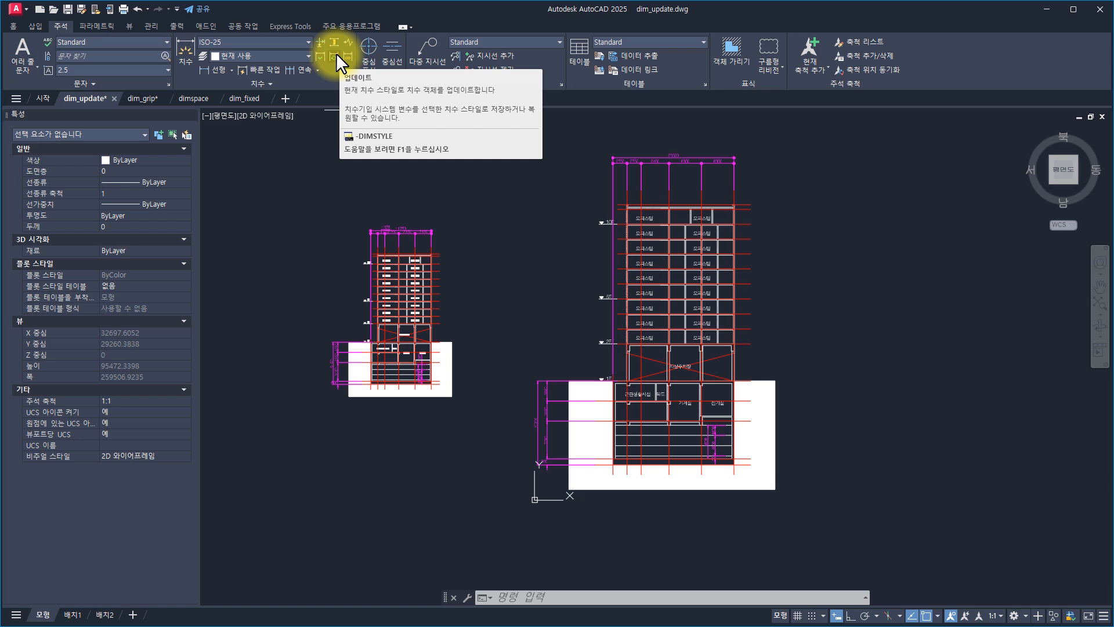
# Make DIM-NEW the current dimension style and update all dimensions of the full-size building section to it.
pyautogui.press('Escape')
pyautogui.press('Escape')
pyautogui.press('Escape')
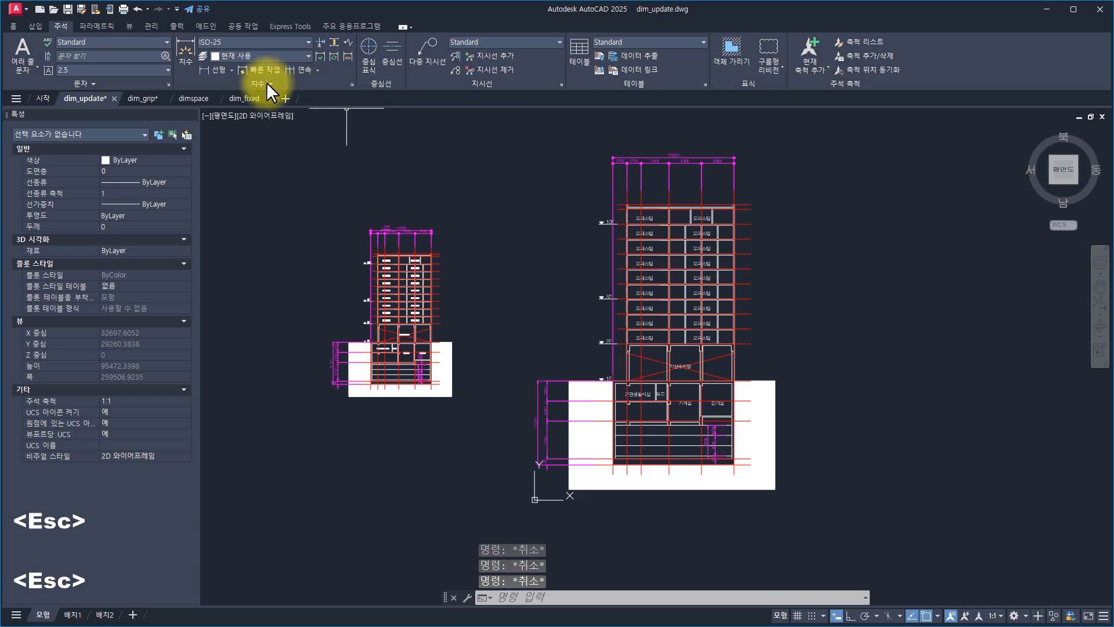
pyautogui.click(264, 44)
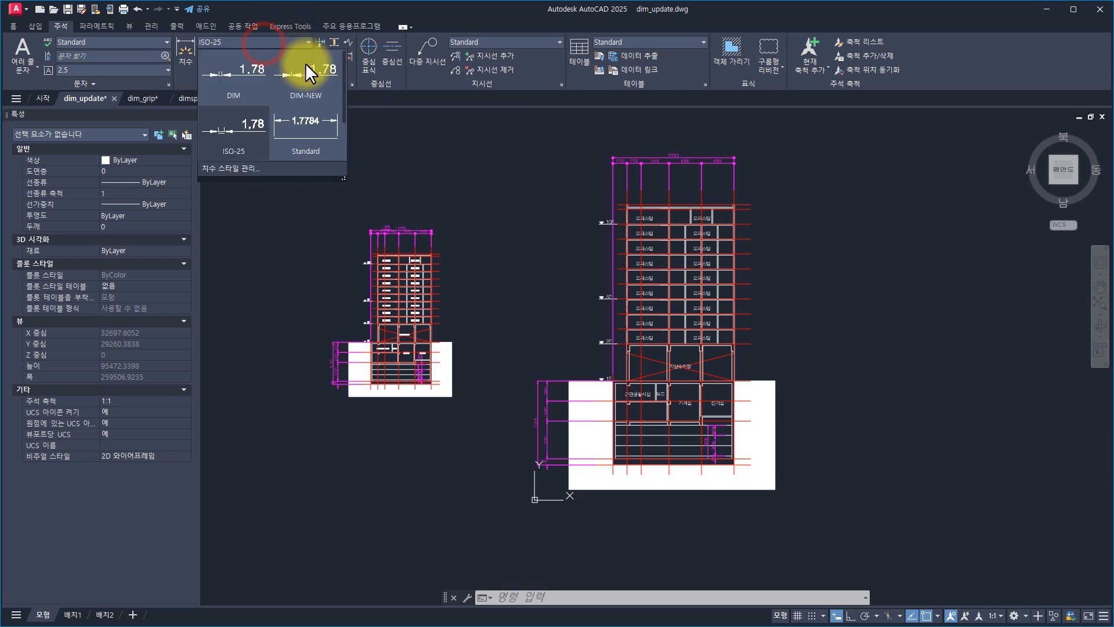
pyautogui.click(311, 81)
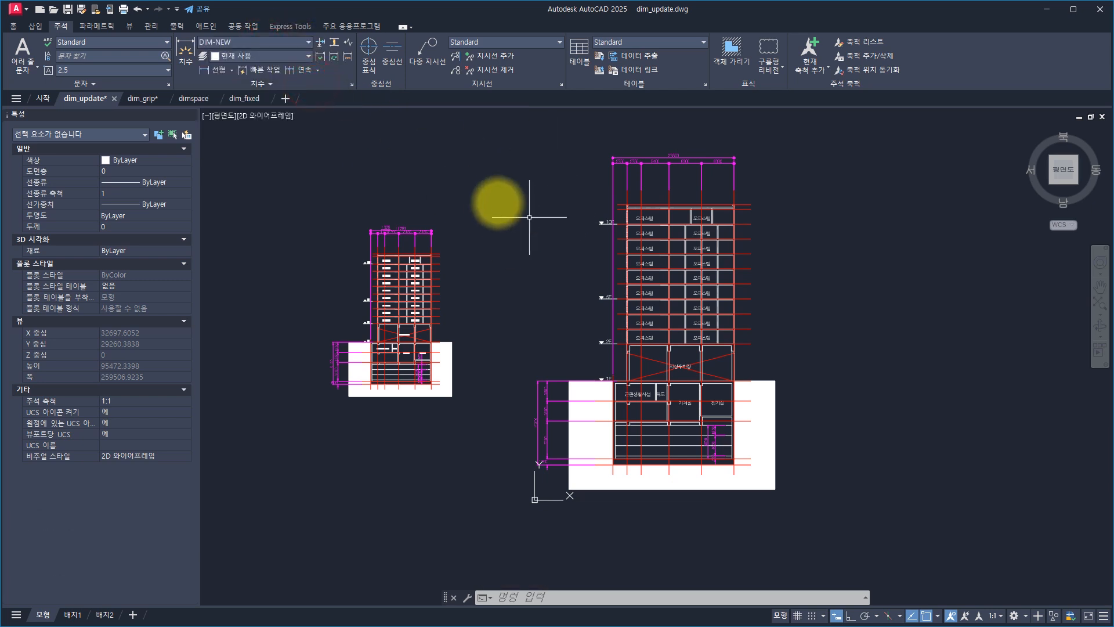
pyautogui.click(339, 56)
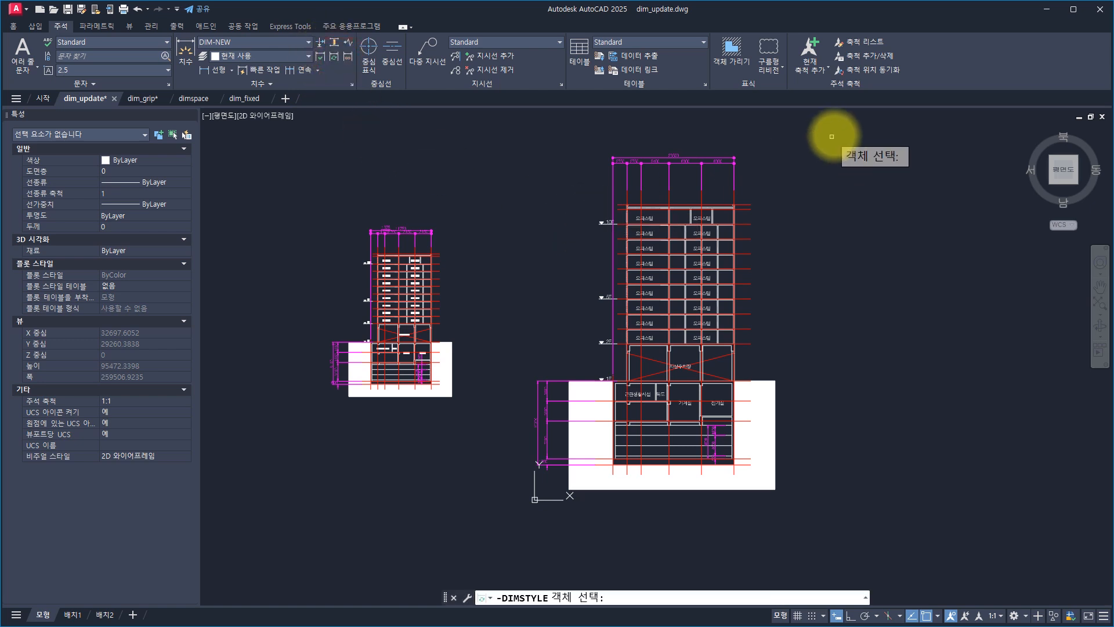
pyautogui.click(848, 130)
pyautogui.click(485, 528)
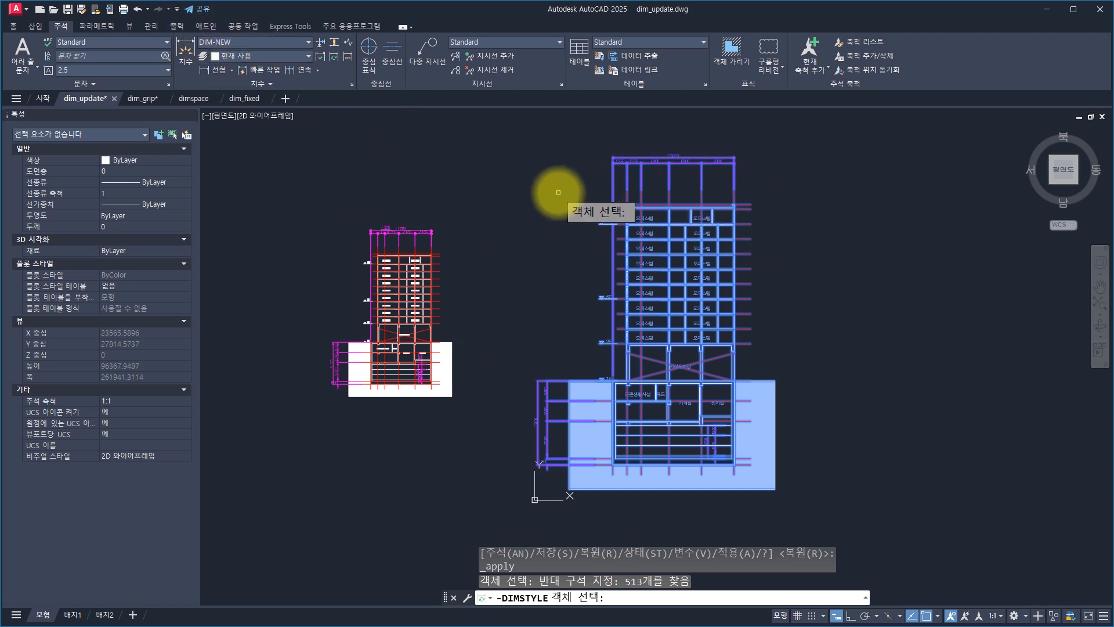
pyautogui.press('space')
# Filter the full-size section's selection to rotated dimensions and examine their style, arrow, line and text properties.
pyautogui.click(504, 143)
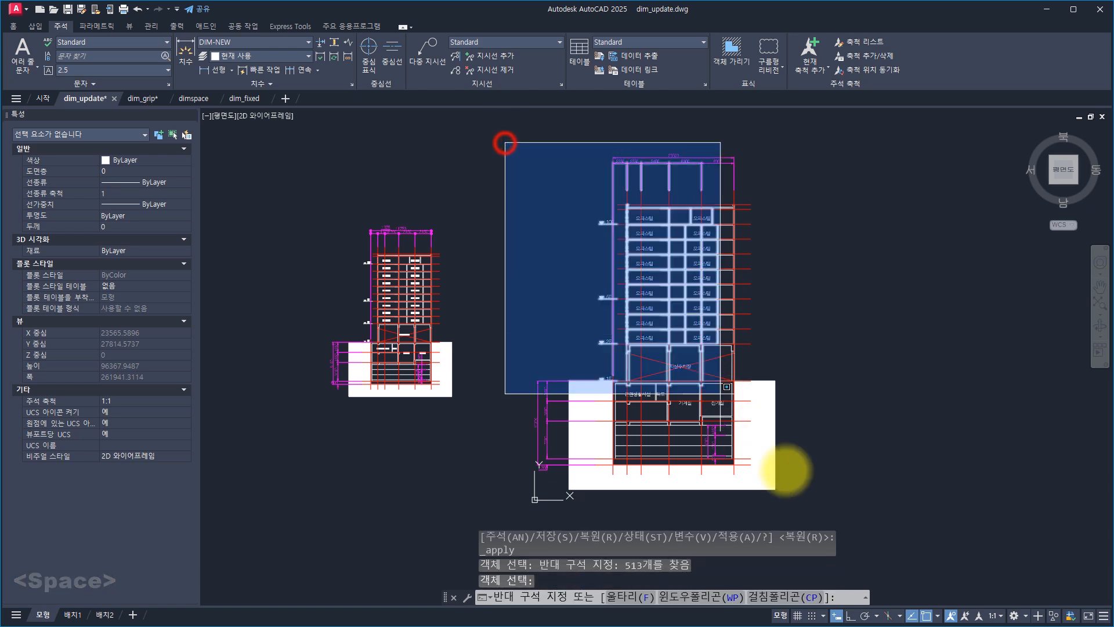
pyautogui.click(835, 485)
pyautogui.click(71, 134)
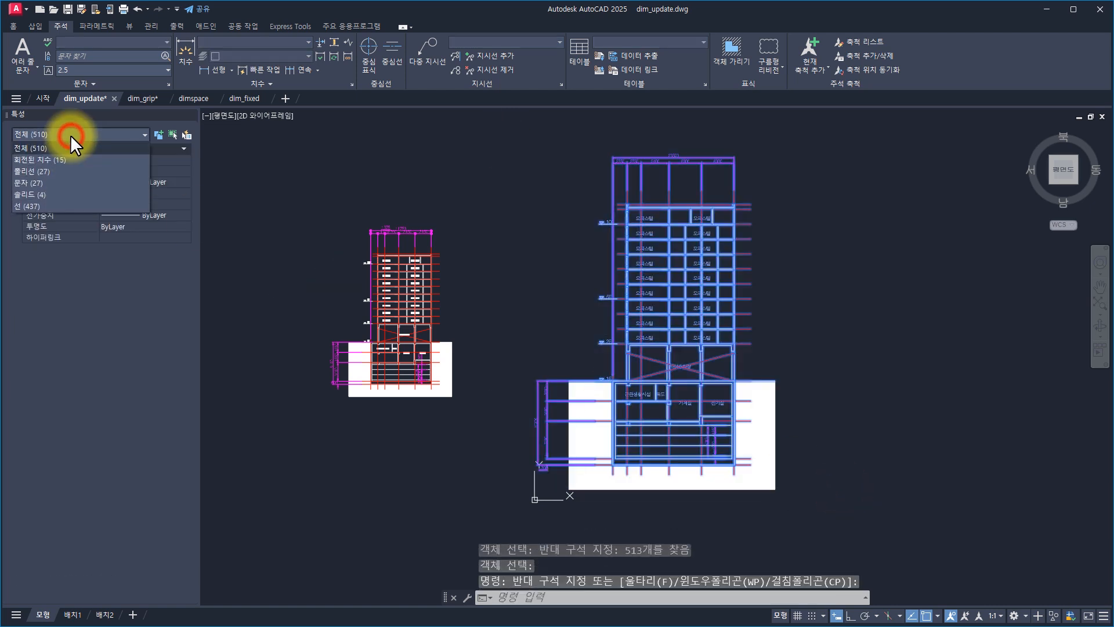
pyautogui.click(58, 159)
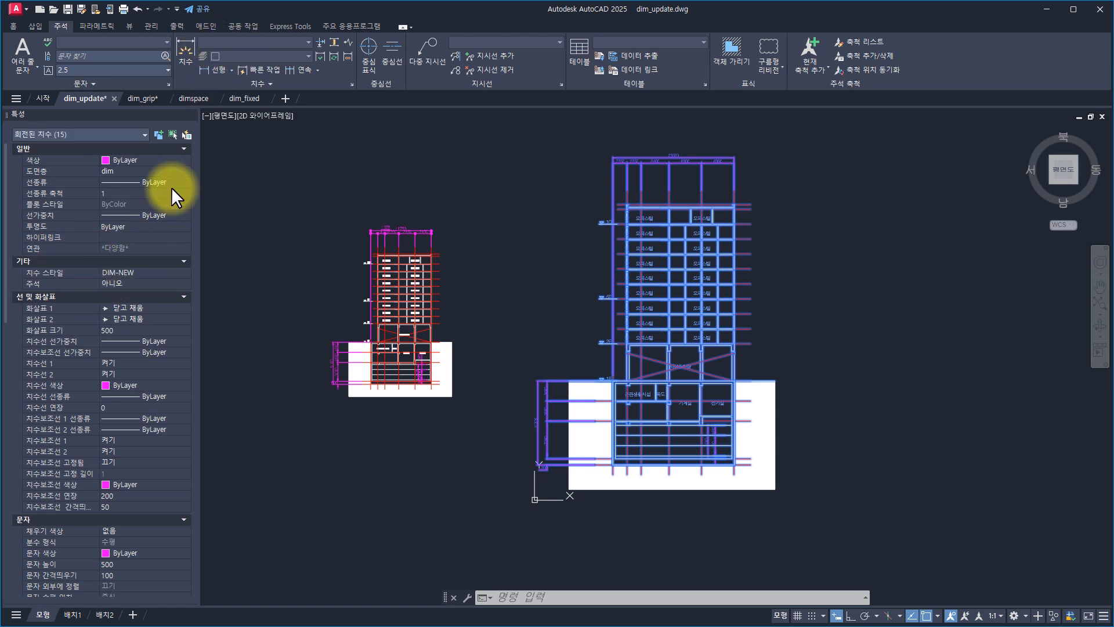
pyautogui.scroll(-4, 127, 358)
pyautogui.scroll(4, 112, 354)
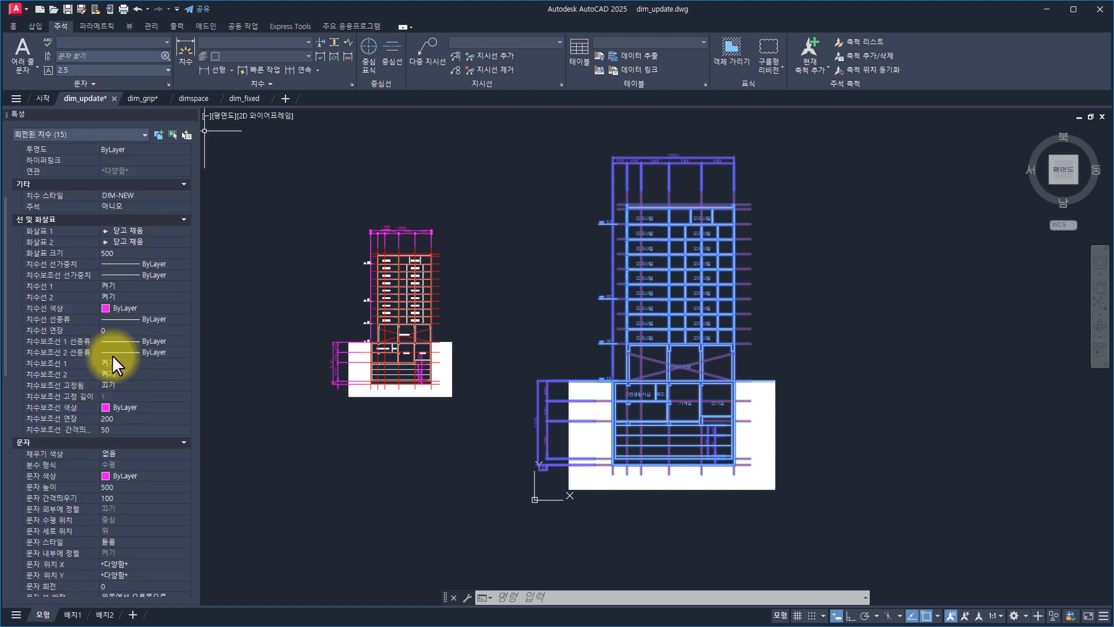
pyautogui.press('Escape')
pyautogui.press('Escape')
pyautogui.press('Escape')
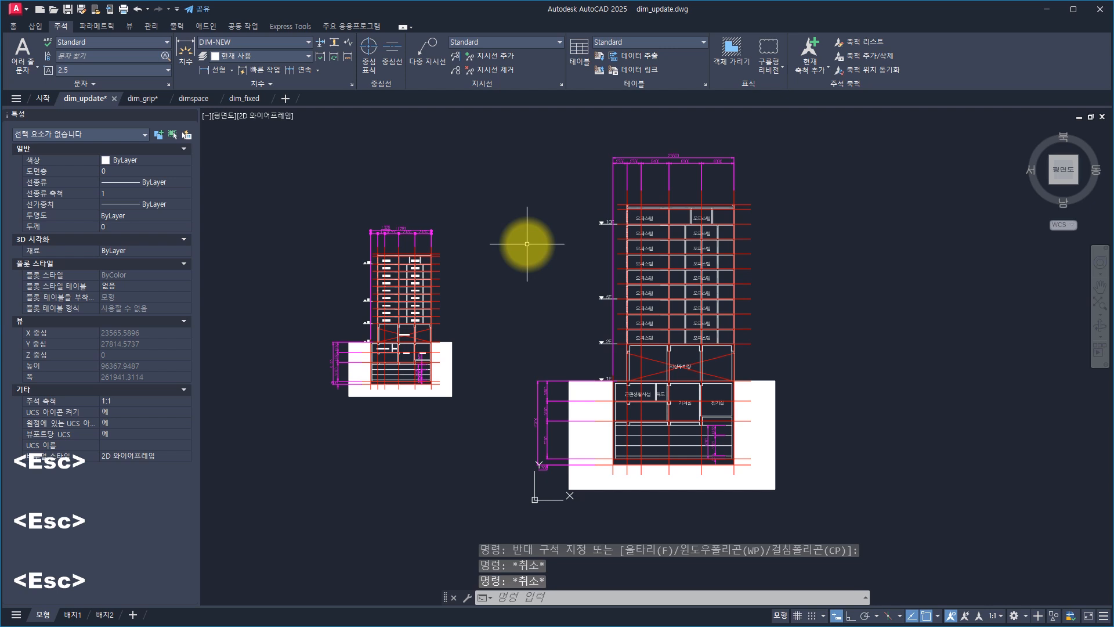
pyautogui.click(492, 418)
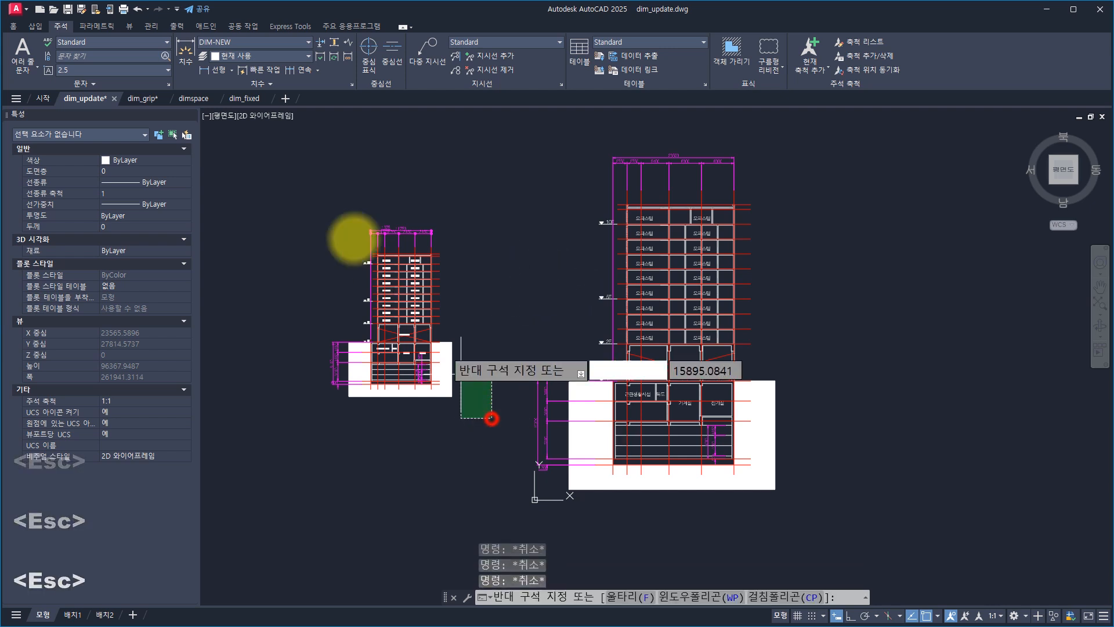
pyautogui.click(287, 197)
pyautogui.press('Escape')
pyautogui.press('Escape')
pyautogui.press('Escape')
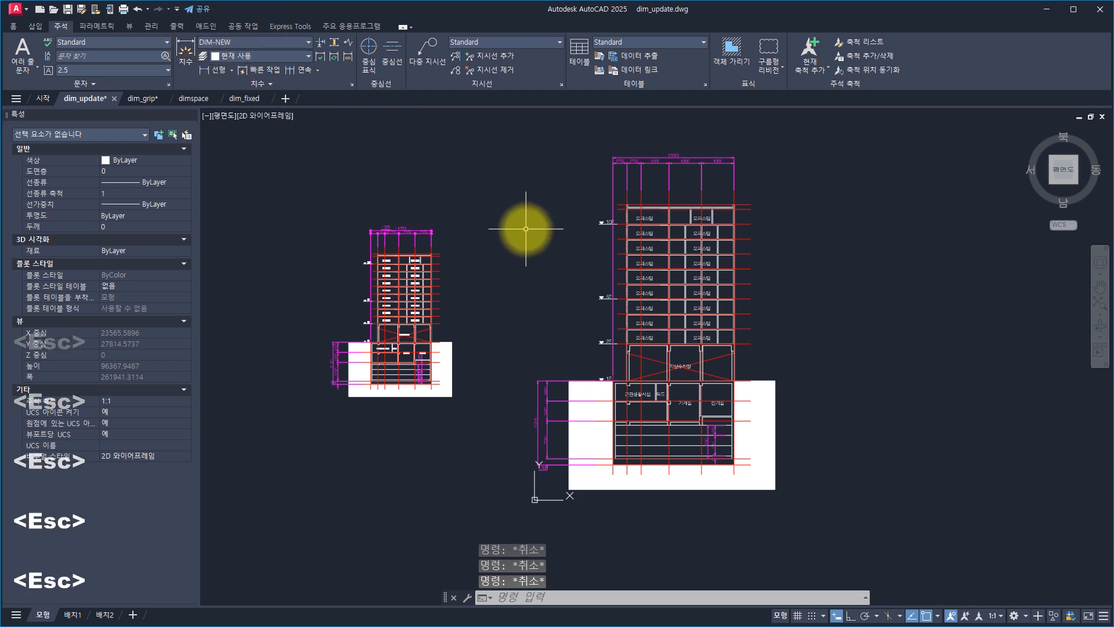
# Set the linear dimension scale factor DIMLFAC to 2.
pyautogui.write('dimlf')
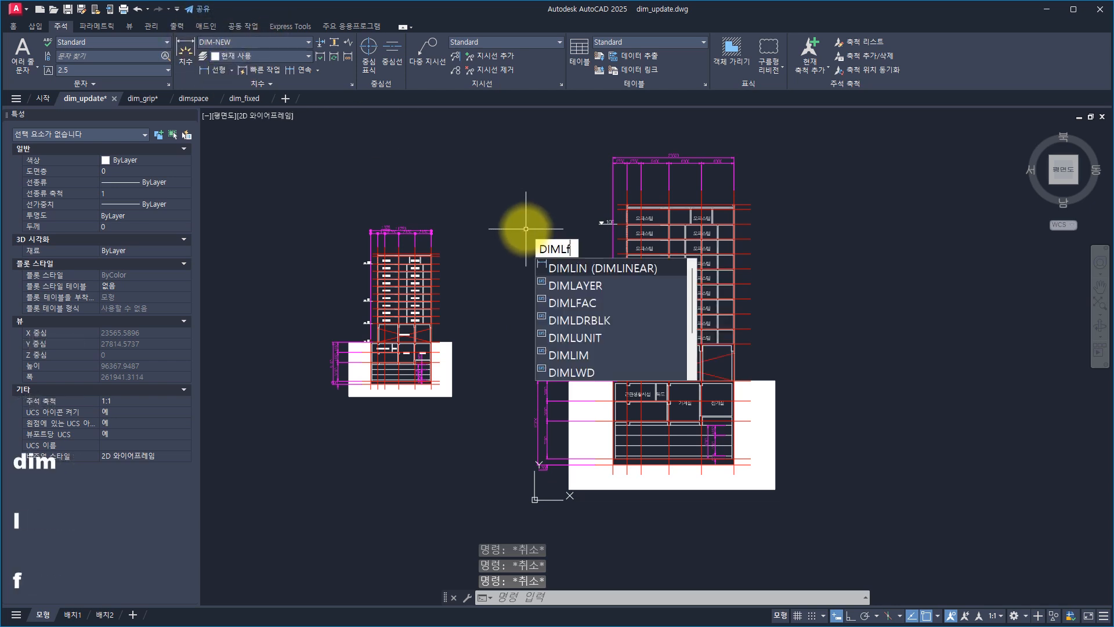
pyautogui.press('Return')
pyautogui.write('2')
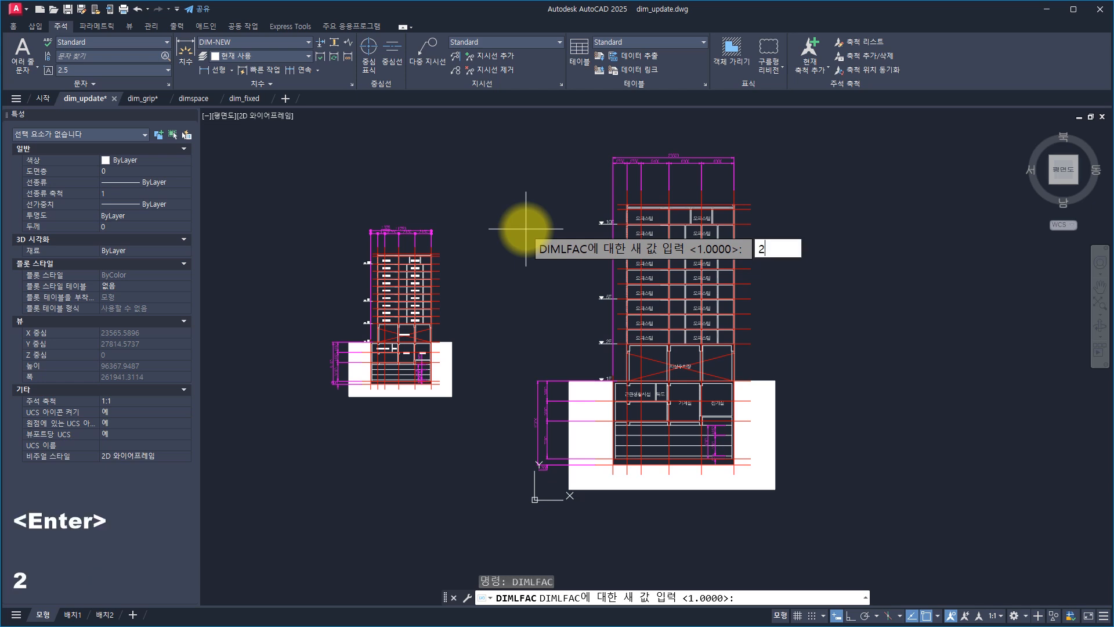
pyautogui.press('space')
pyautogui.press('Escape')
pyautogui.press('Escape')
pyautogui.press('Escape')
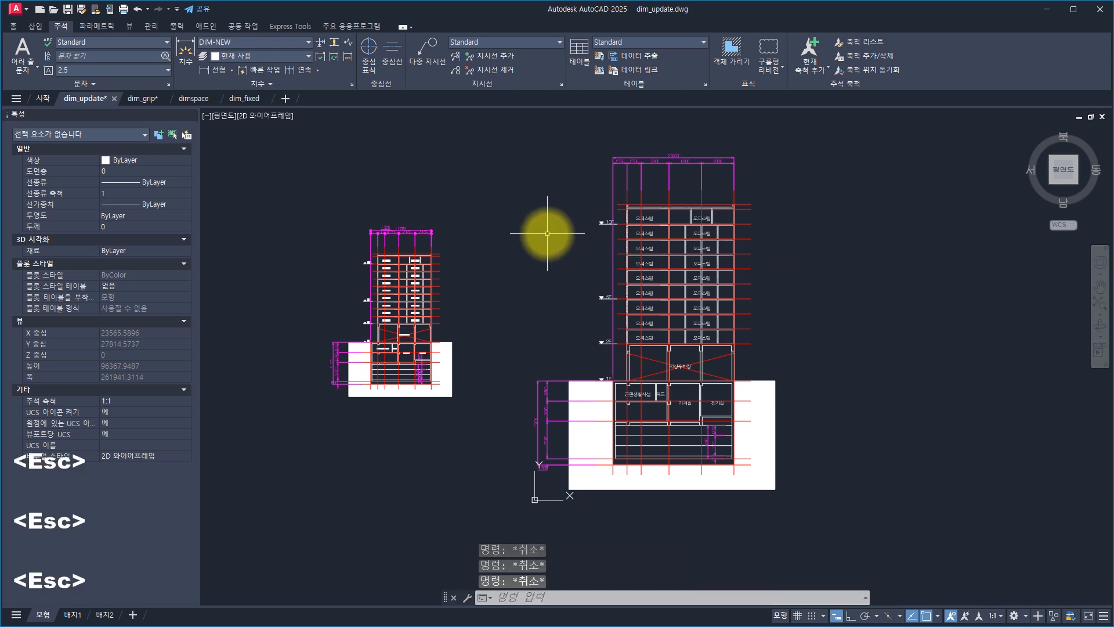
# Check the style override listed under DIM-NEW in the Dimension Style Manager, including its description.
pyautogui.write('d')
pyautogui.press('space')
pyautogui.click(463, 276)
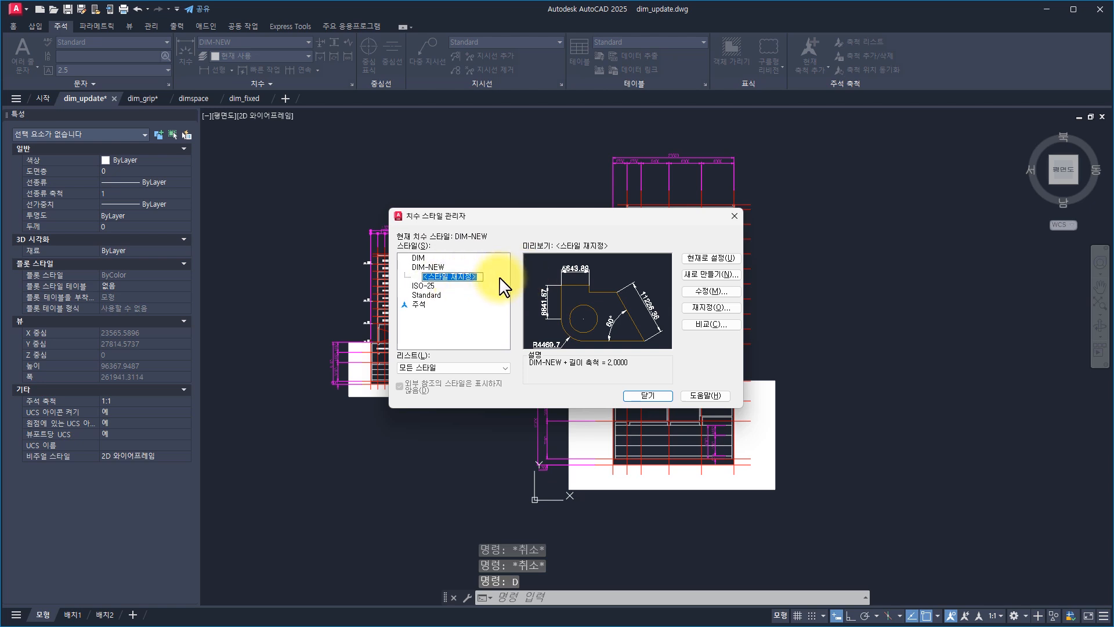
pyautogui.click(473, 276)
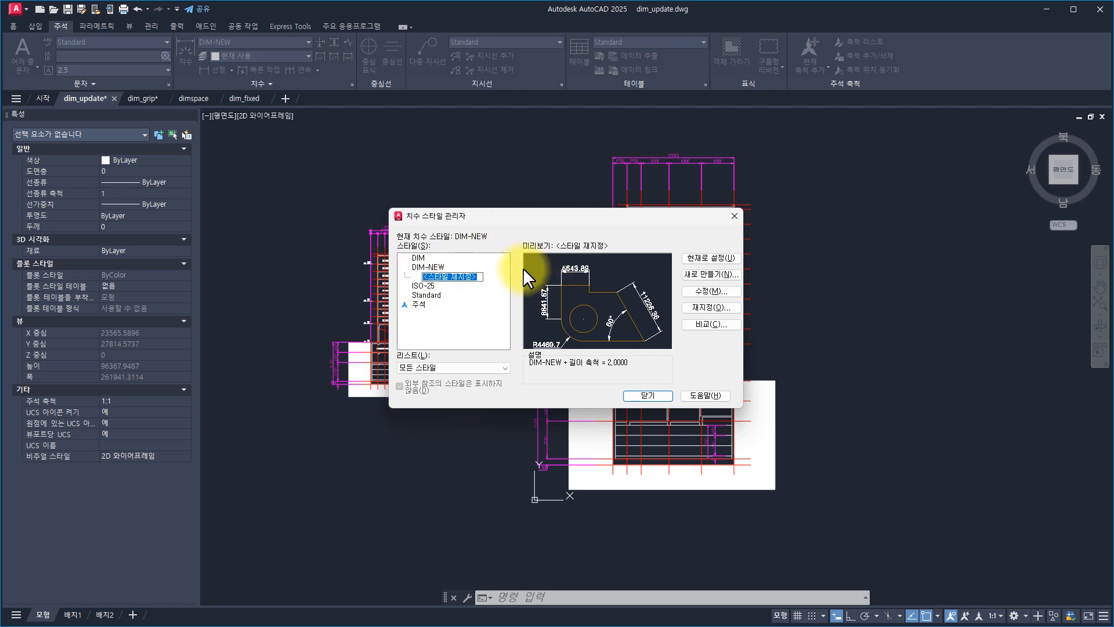
pyautogui.press('Escape')
pyautogui.press('Escape')
pyautogui.press('Escape')
pyautogui.press('Escape')
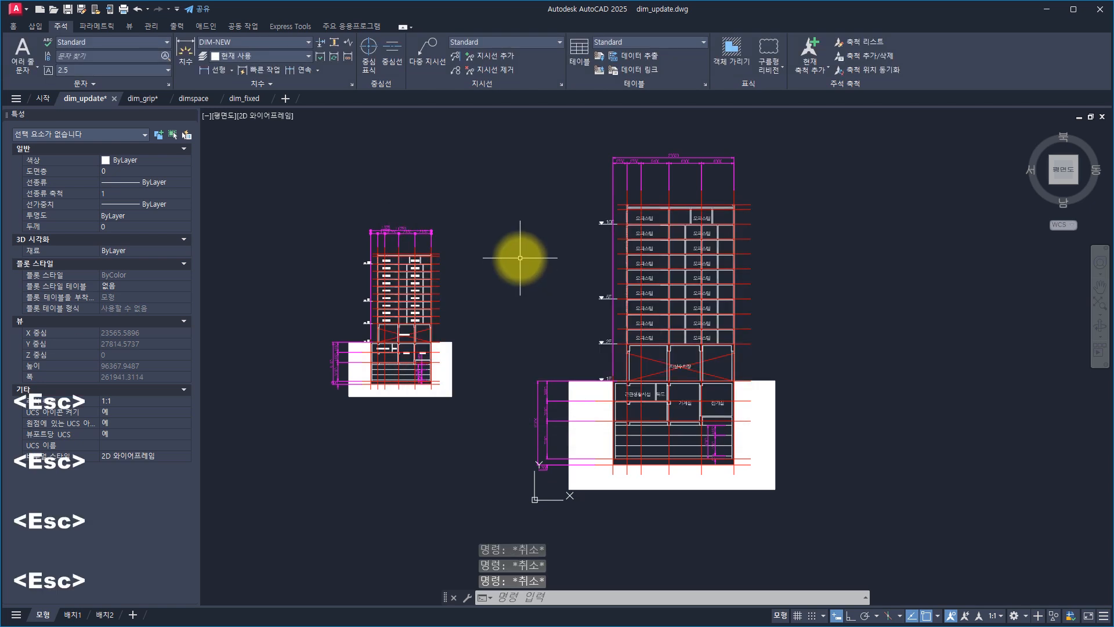
# Update all dimensions of the half-scale building section to the current DIM-NEW style with its override.
pyautogui.click(333, 54)
pyautogui.click(510, 156)
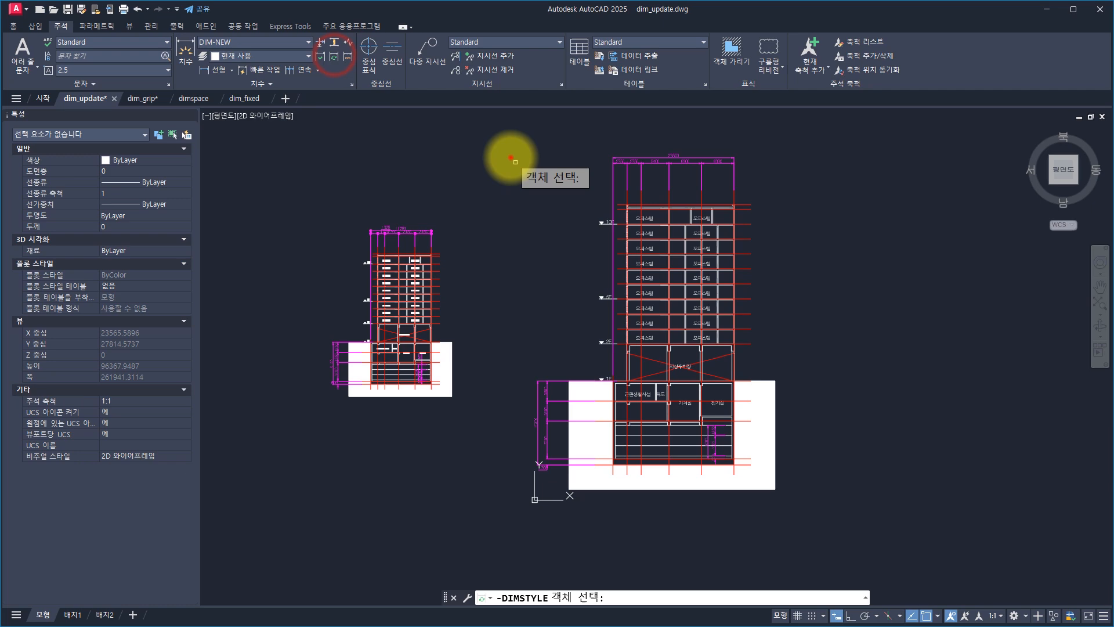
pyautogui.click(274, 486)
pyautogui.press('space')
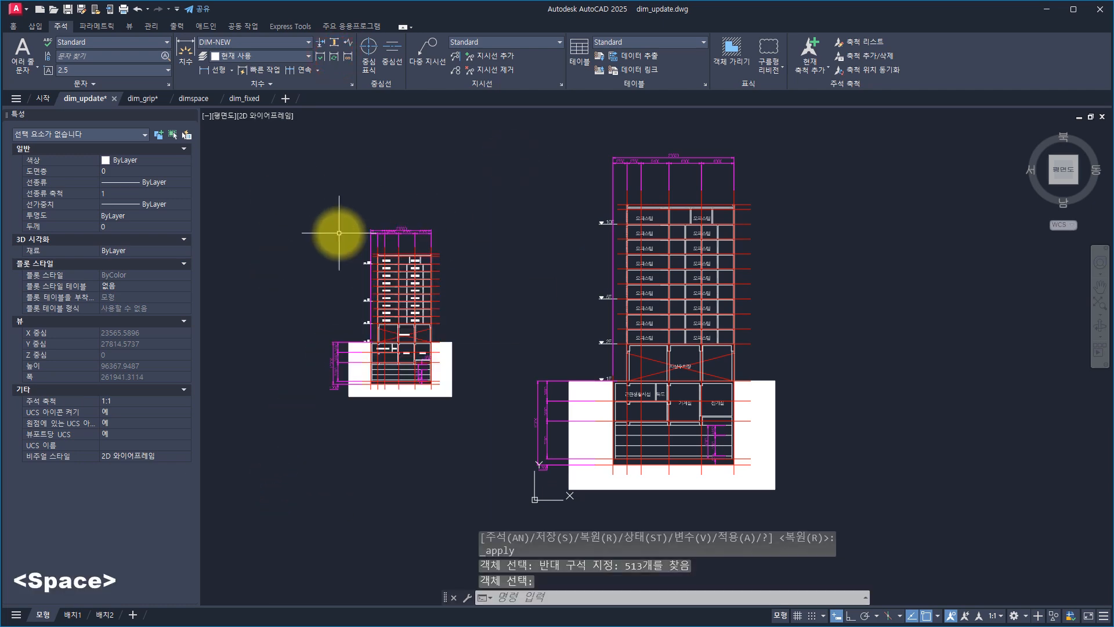
# Compare the dimension values above the half-scale and full-size sections, and check the dimension style of the half-scale section's upper dimensions.
pyautogui.scroll(5, 448, 220)
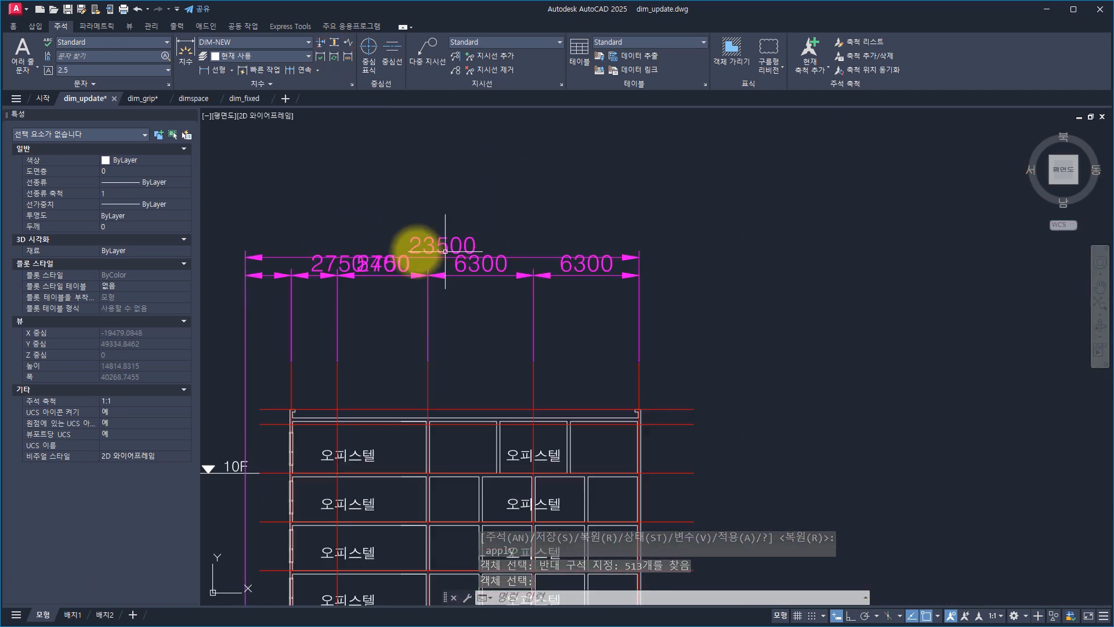
pyautogui.scroll(-5, 465, 250)
pyautogui.scroll(2, 453, 361)
pyautogui.scroll(4, 818, 192)
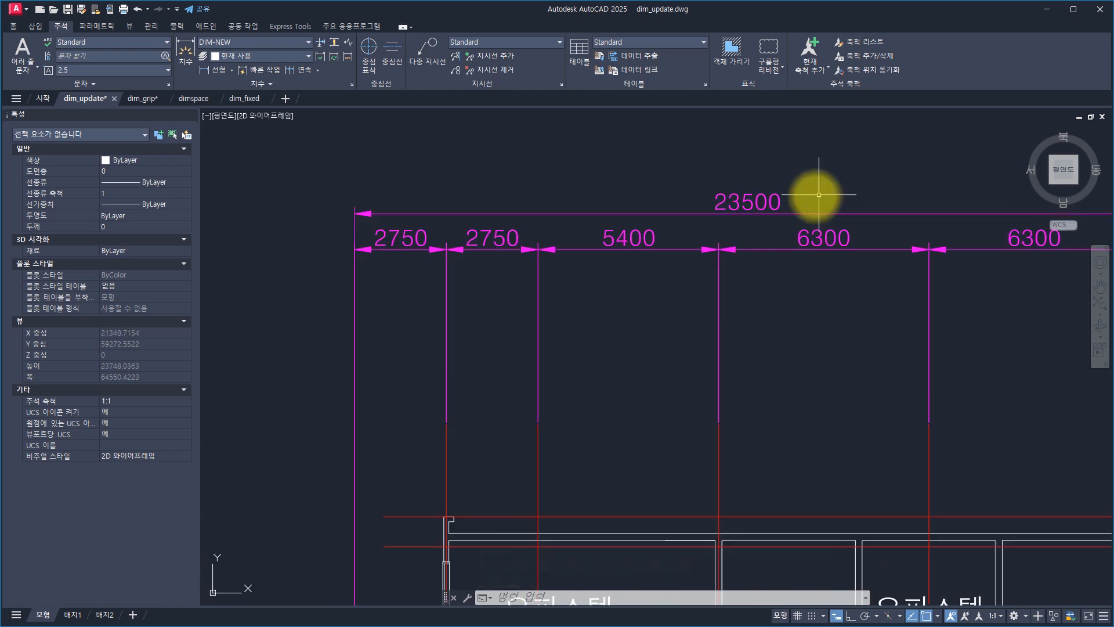
pyautogui.scroll(-8, 791, 224)
pyautogui.press('Escape')
pyautogui.press('Escape')
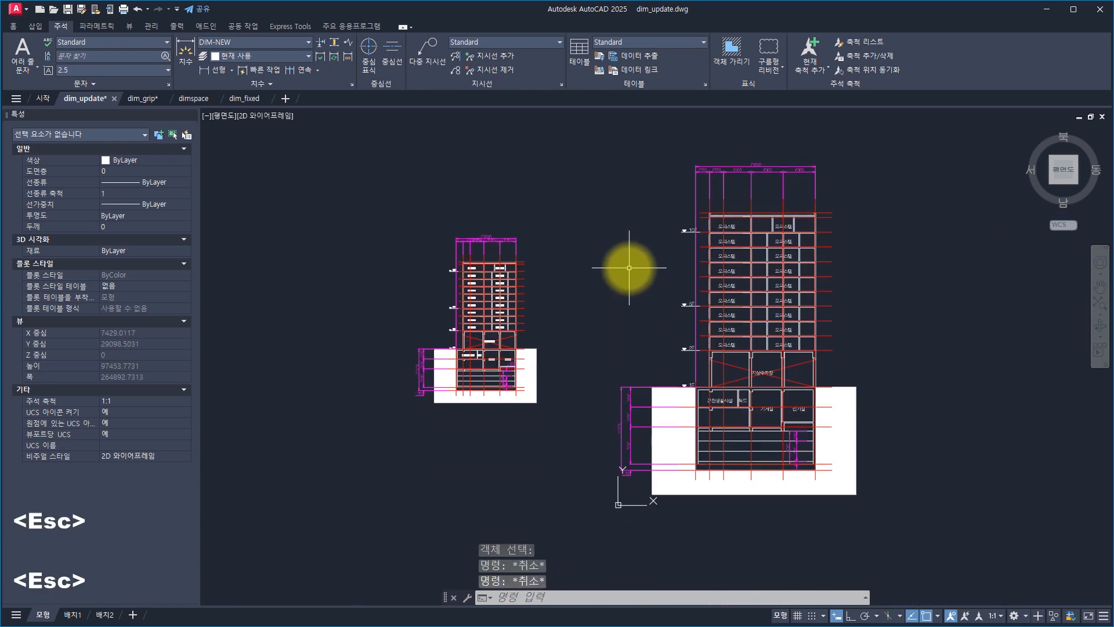
pyautogui.click(507, 228)
pyautogui.click(458, 244)
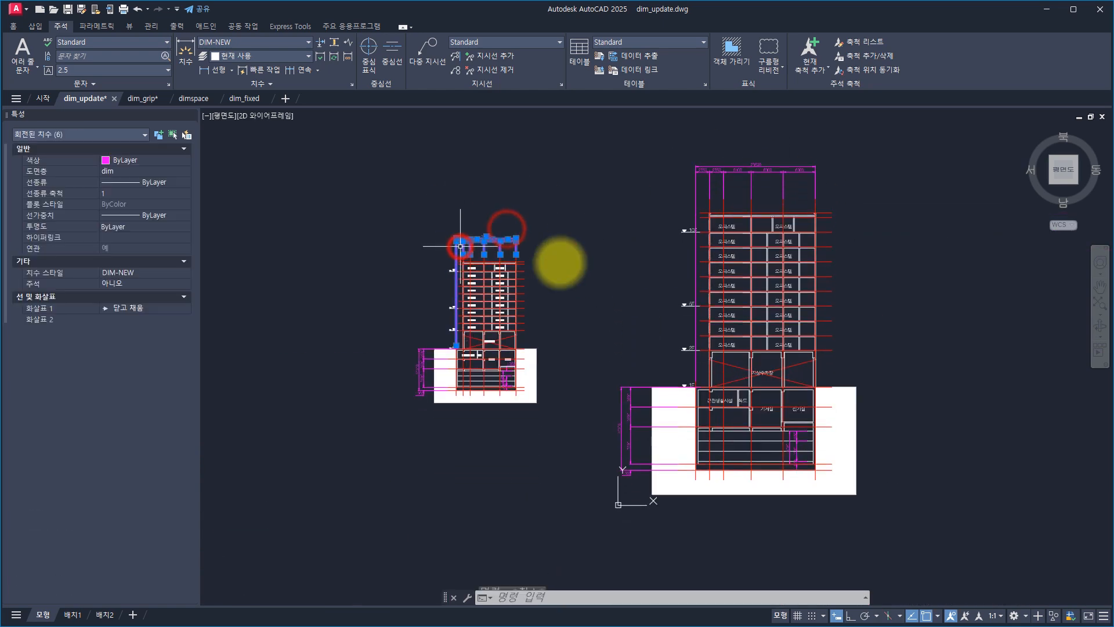
pyautogui.press('Escape')
pyautogui.press('Escape')
pyautogui.press('Escape')
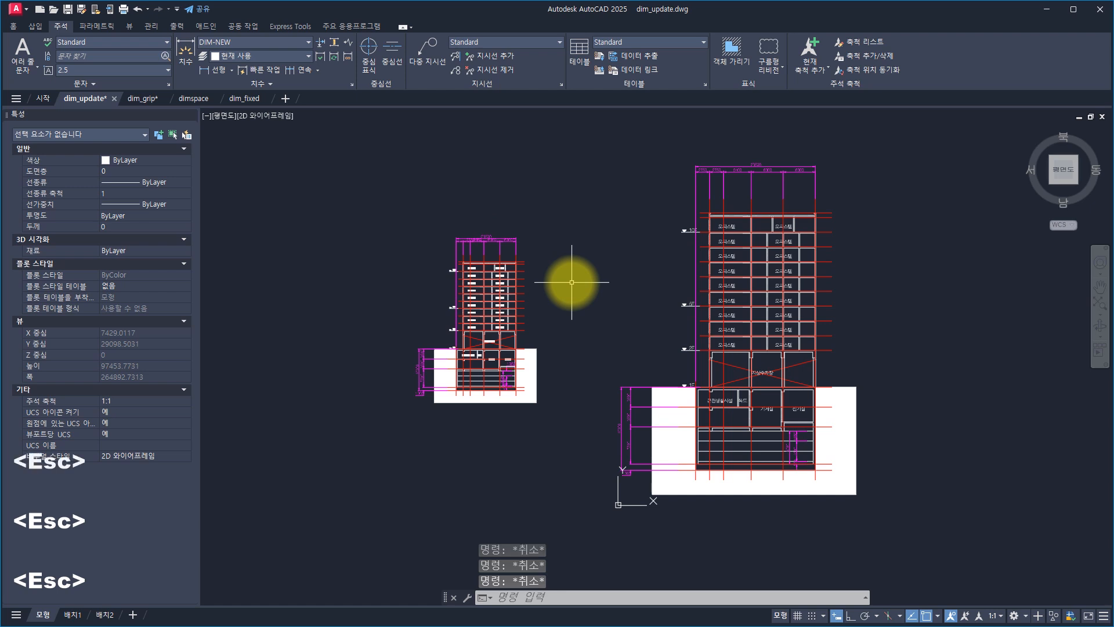
# Set the overall dimension scale DIMSCALE to 2 and the linear scale factor DIMLFAC to 1.
pyautogui.write('dims')
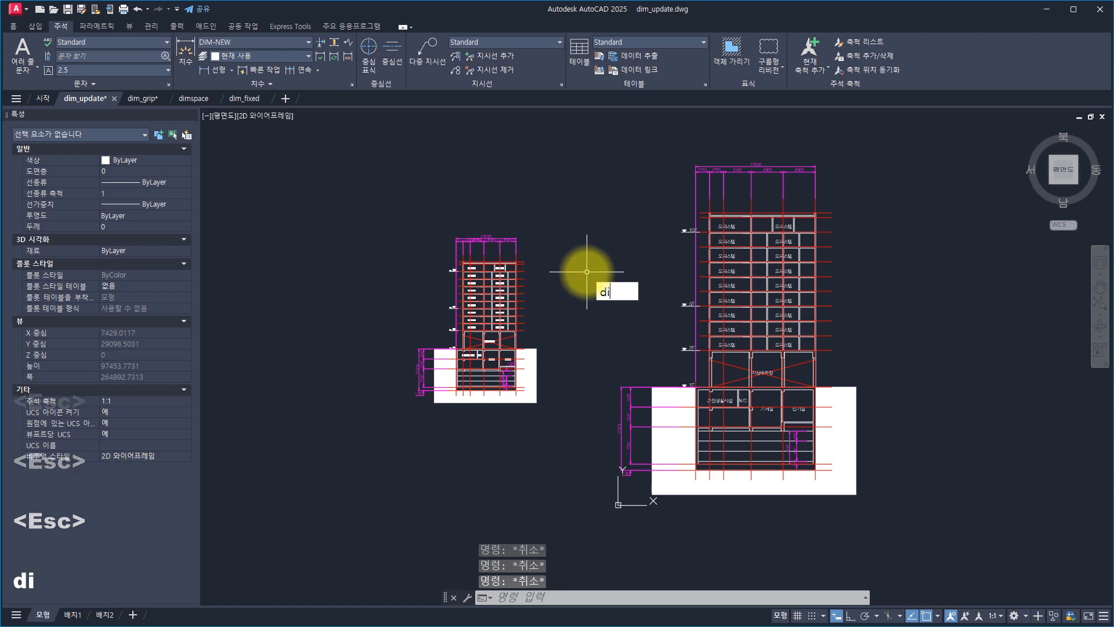
pyautogui.press('Return')
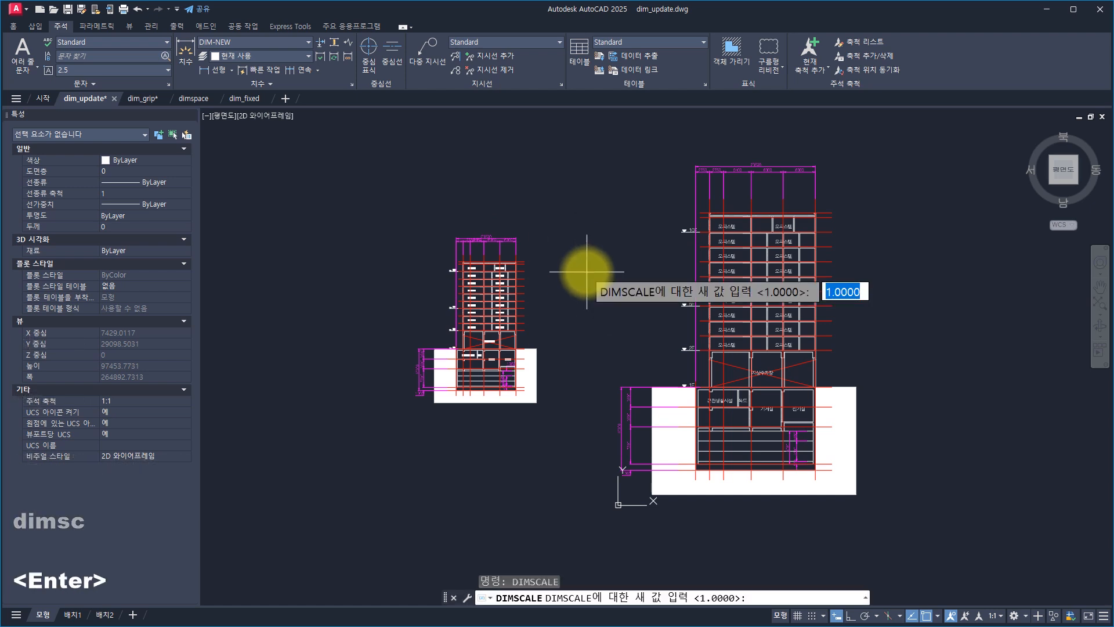
pyautogui.write('2')
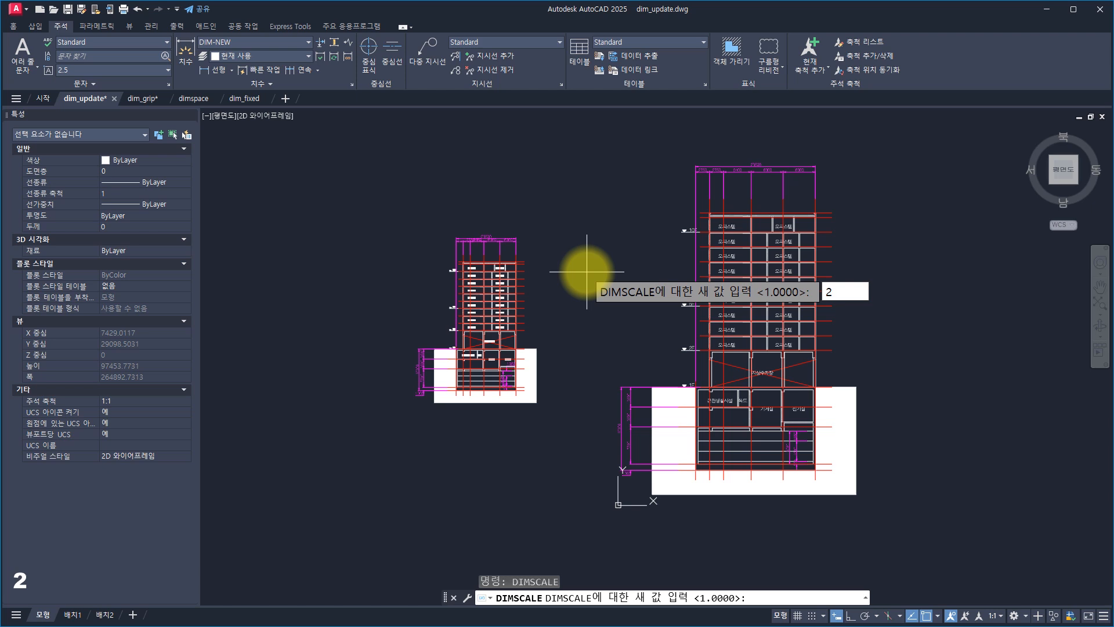
pyautogui.press('Up')
pyautogui.press('Up')
pyautogui.press('Up')
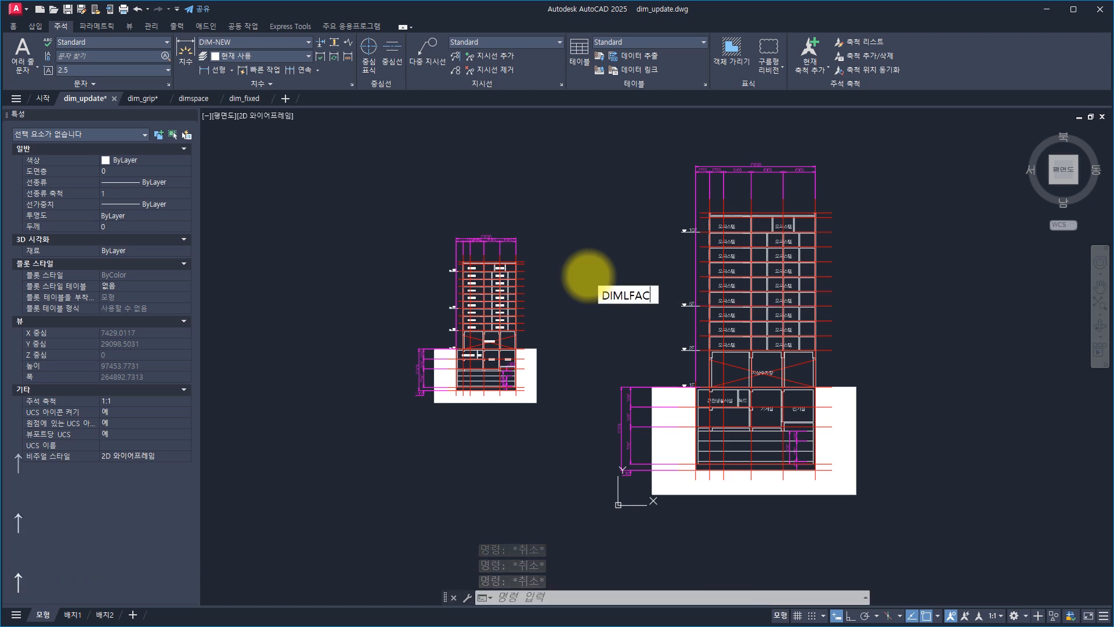
pyautogui.press('Return')
pyautogui.write('1')
pyautogui.press('Return')
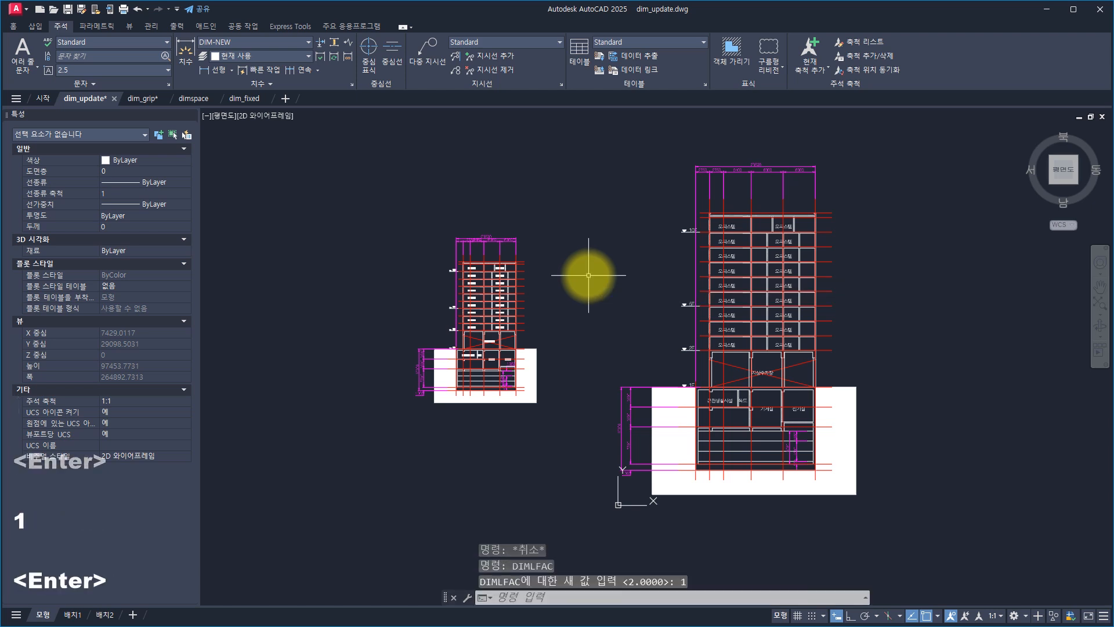
# Update all dimensions of the full-size building section with the current DIM-NEW style overrides.
pyautogui.click(333, 56)
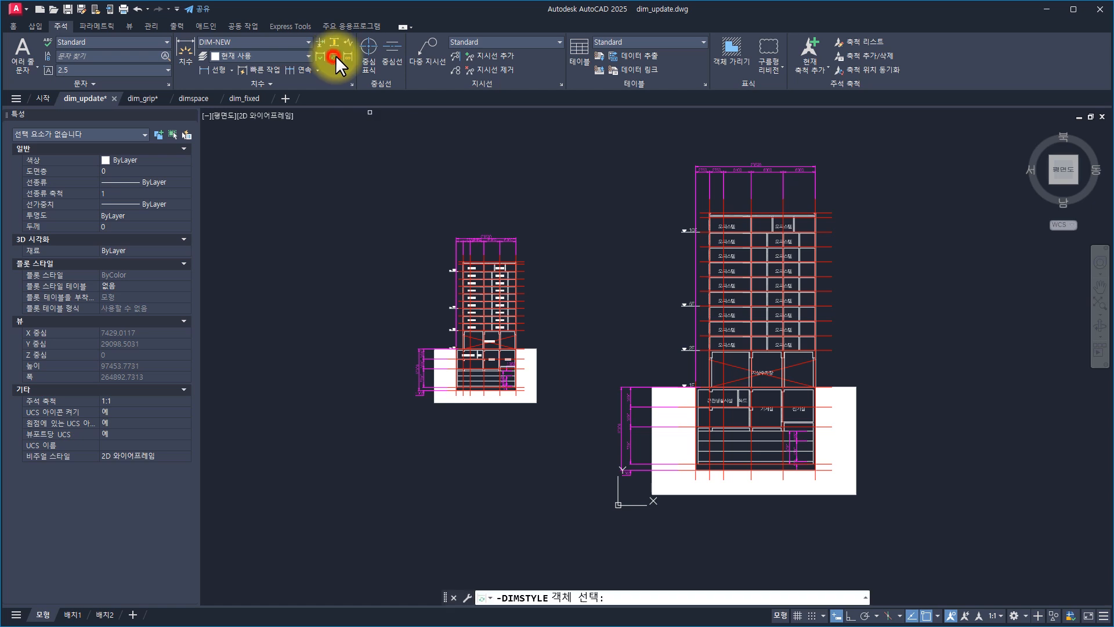
pyautogui.click(561, 138)
pyautogui.click(911, 526)
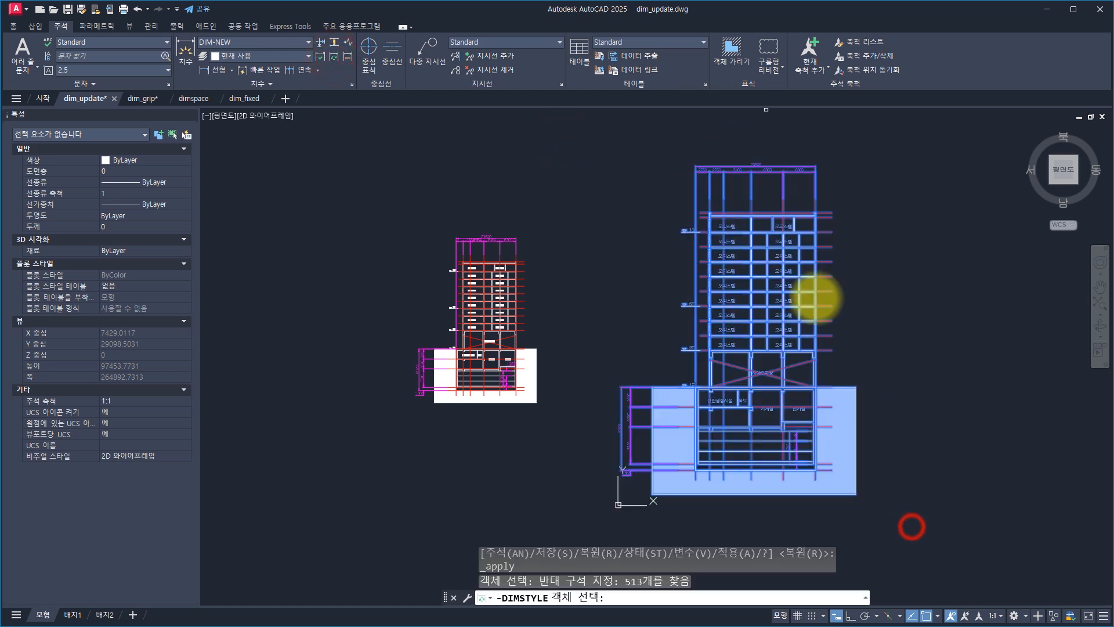
pyautogui.press('space')
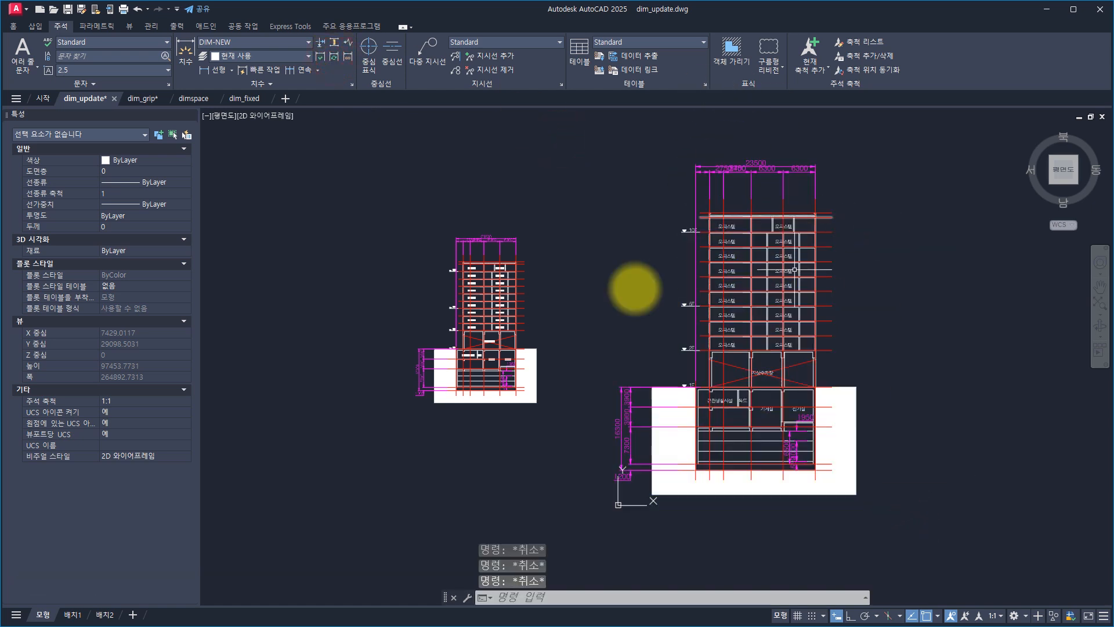
pyautogui.press('Escape')
pyautogui.press('Escape')
pyautogui.press('Escape')
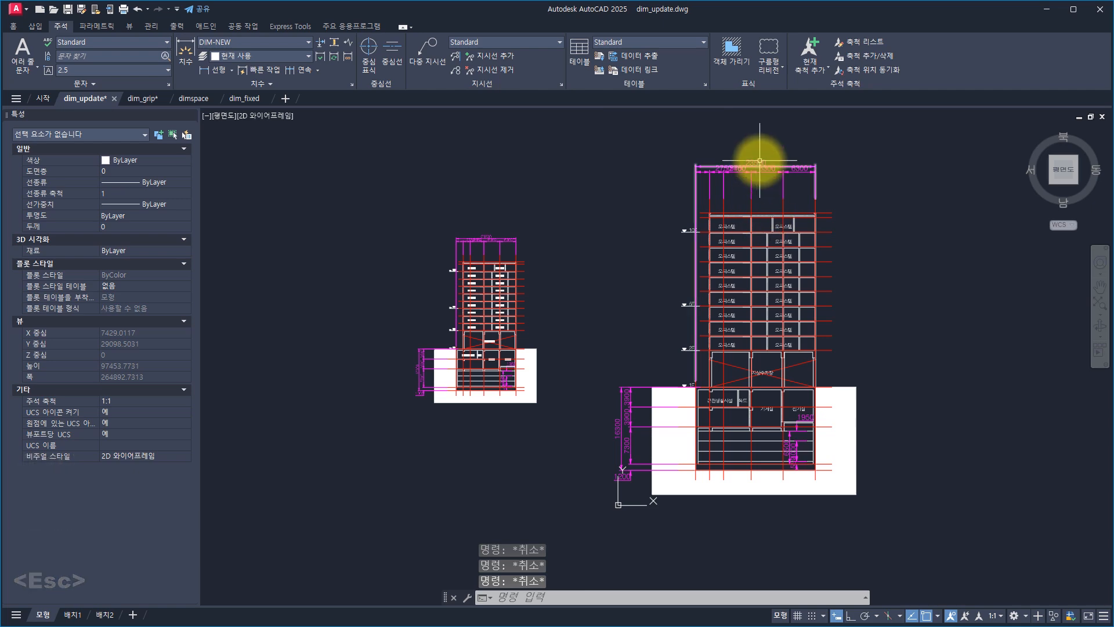
# Examine the text and arrow size of the updated dimensions above the full-size section and beside its basement.
pyautogui.scroll(5, 760, 163)
pyautogui.scroll(-2, 766, 170)
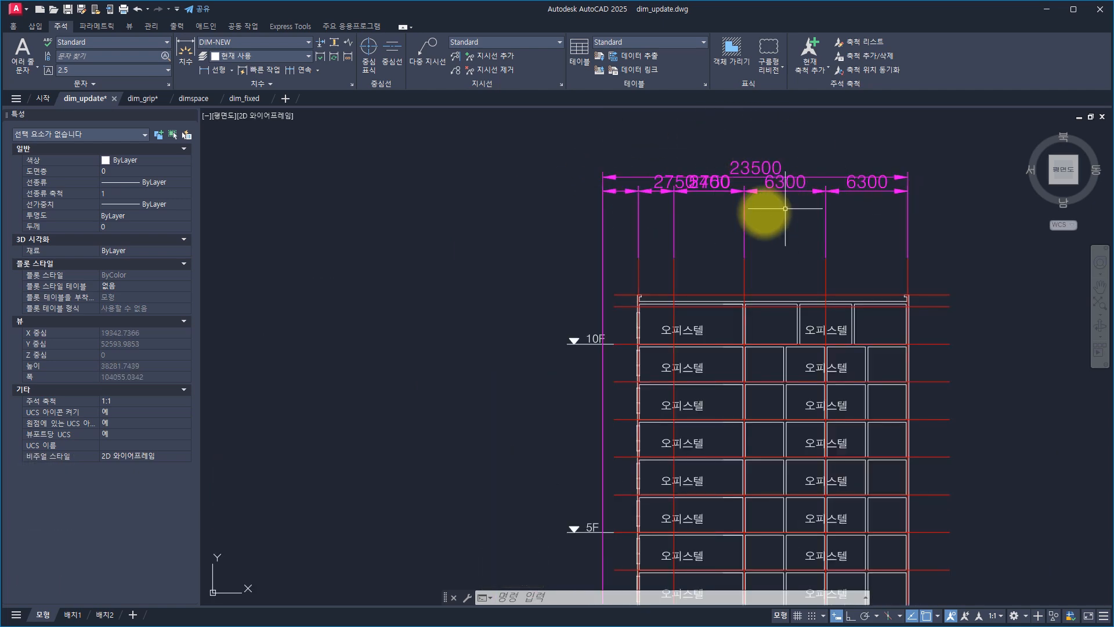
pyautogui.scroll(-2, 775, 223)
pyautogui.scroll(-1, 755, 267)
pyautogui.moveTo(732, 300); pyautogui.dragTo(788, 180, button='middle')
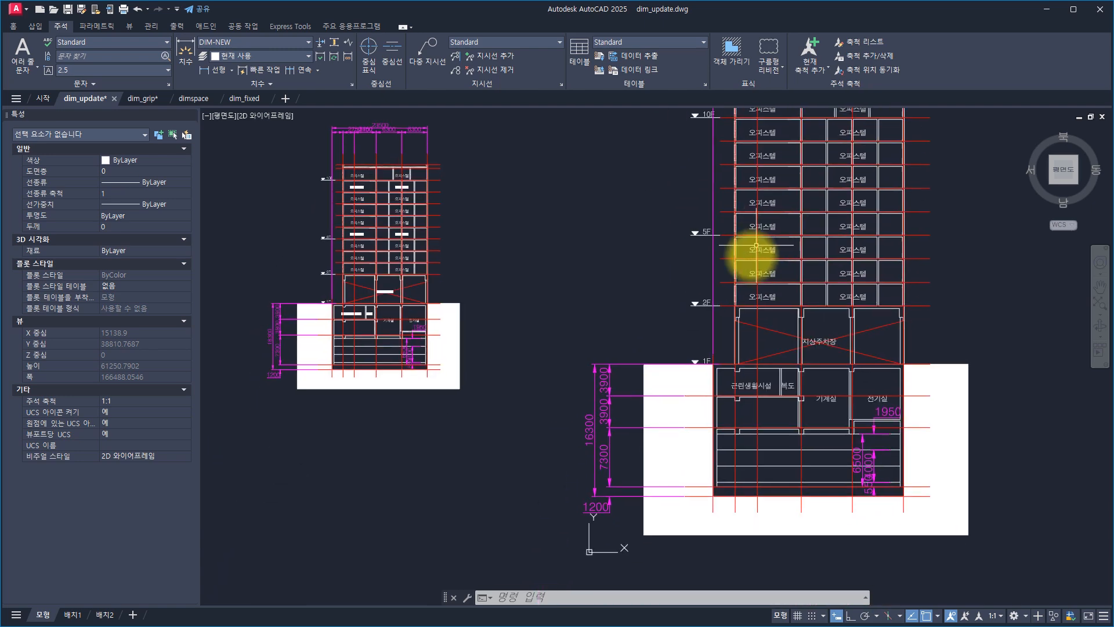
pyautogui.press('Escape')
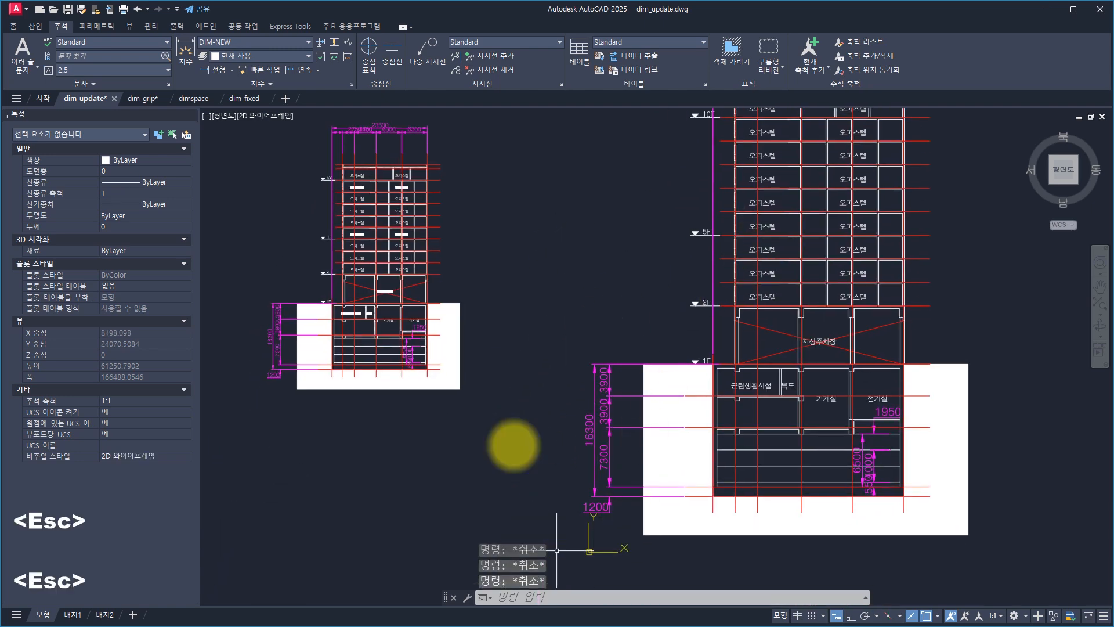
pyautogui.press('Escape')
pyautogui.press('Escape')
pyautogui.scroll(-2, 551, 294)
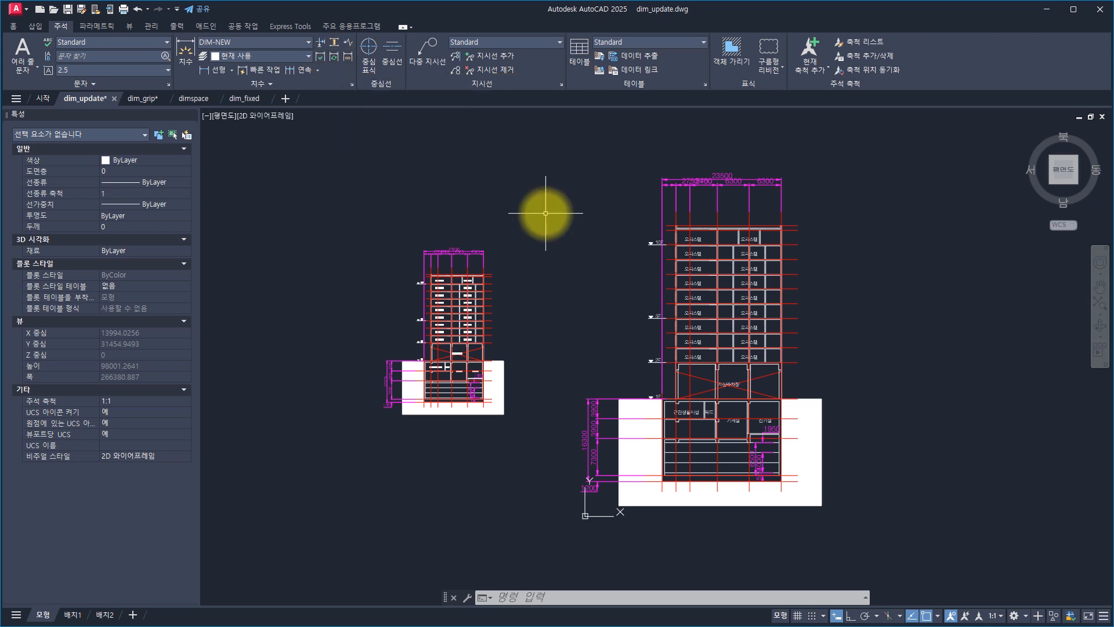
pyautogui.write('layer')
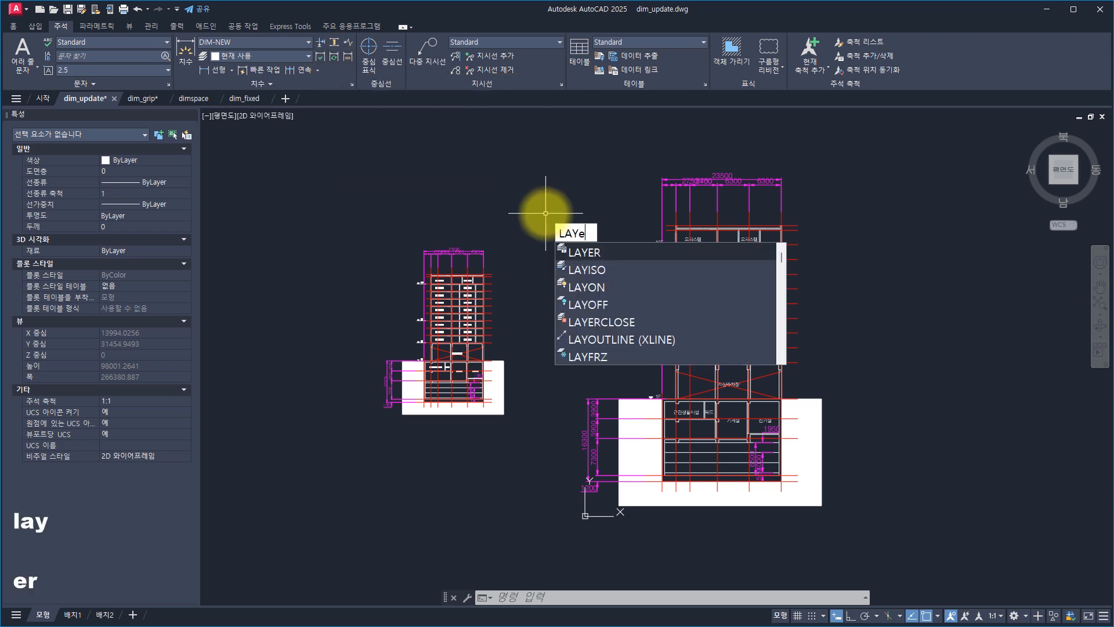
pyautogui.press('Home')
pyautogui.write('-')
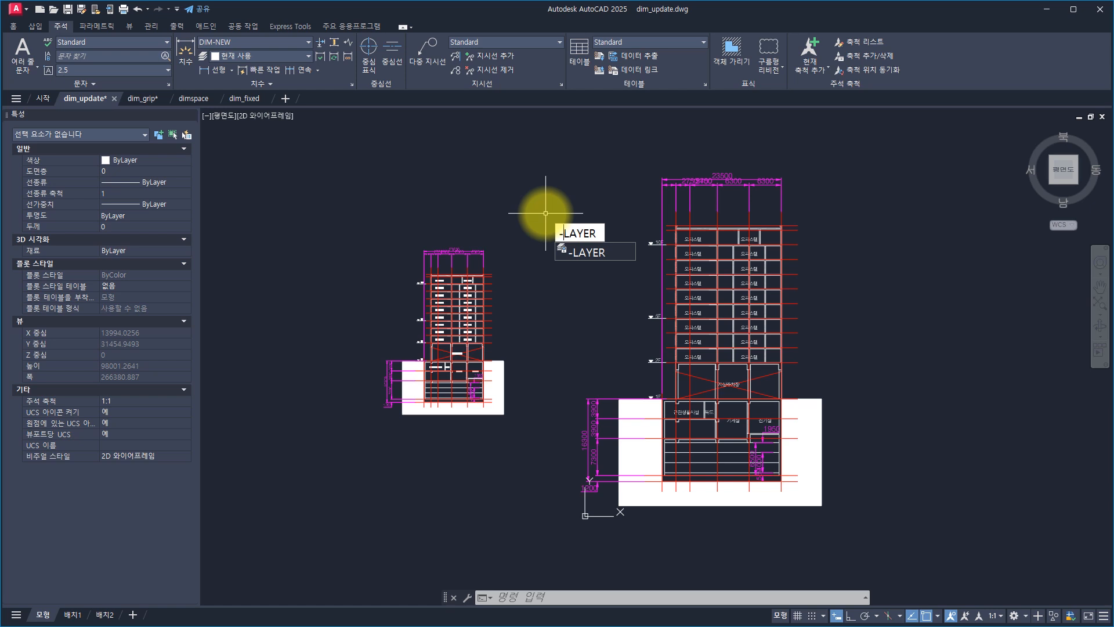
pyautogui.press('Escape')
pyautogui.press('Escape')
pyautogui.press('Escape')
# Run the command-line version of the layer command, -LAYER, to review its options, and leave it without changes.
pyautogui.write('la')
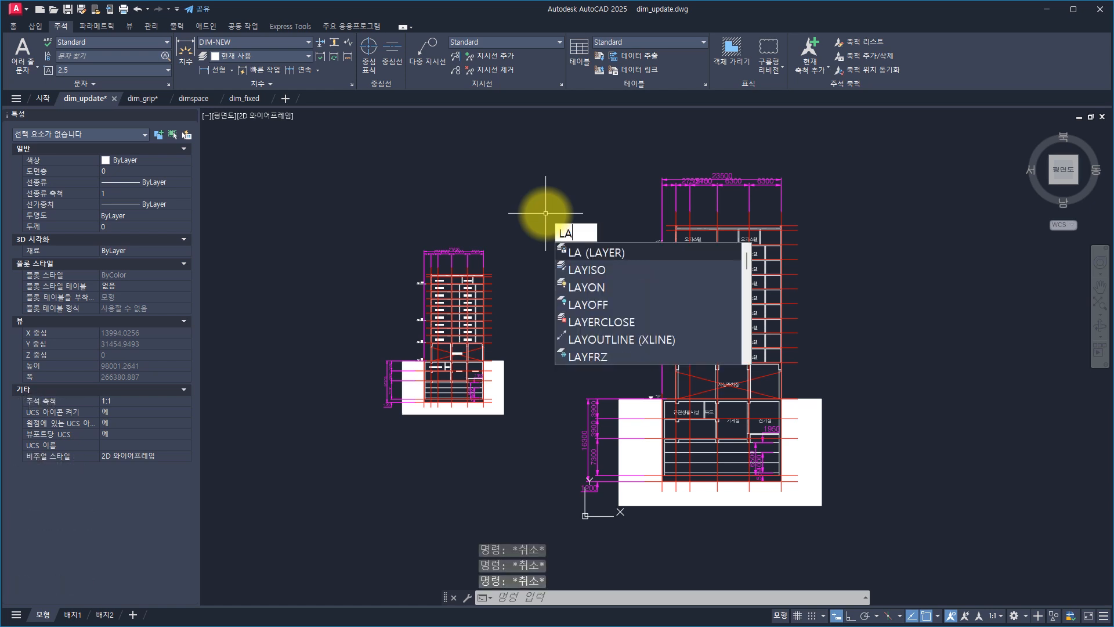
pyautogui.press('BackSpace')
pyautogui.press('BackSpace')
pyautogui.press('BackSpace')
pyautogui.write('-layer')
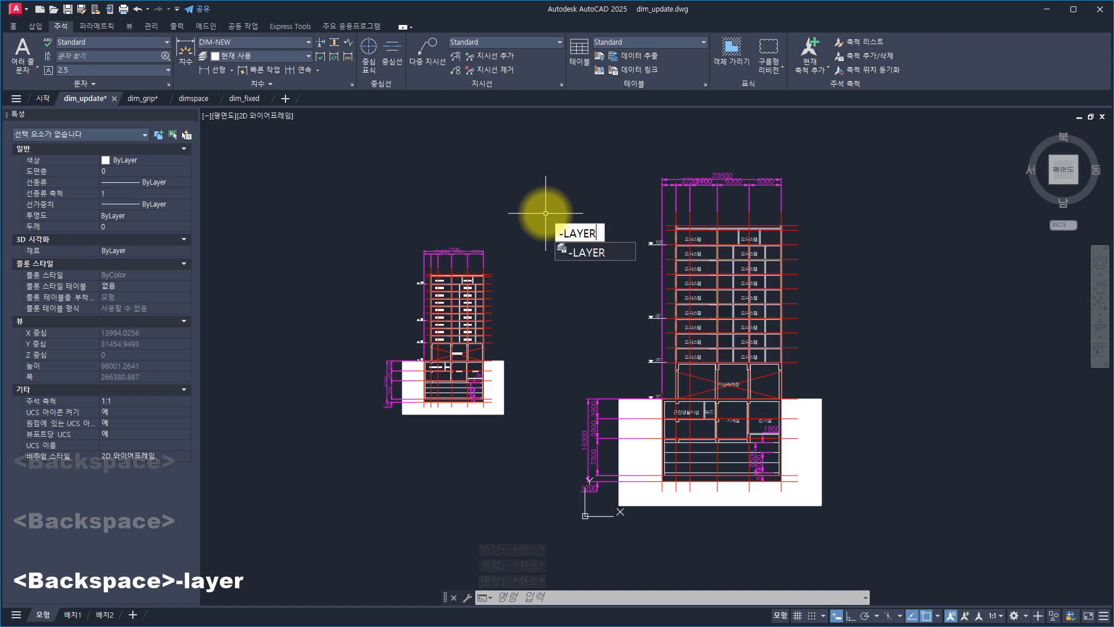
pyautogui.press('Return')
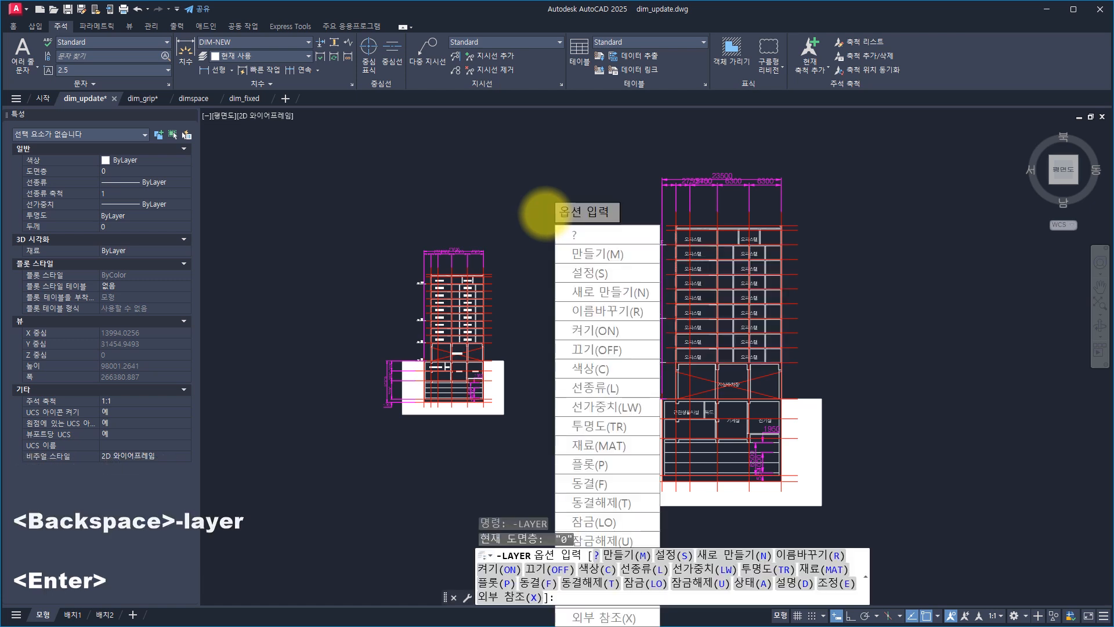
pyautogui.click(544, 171)
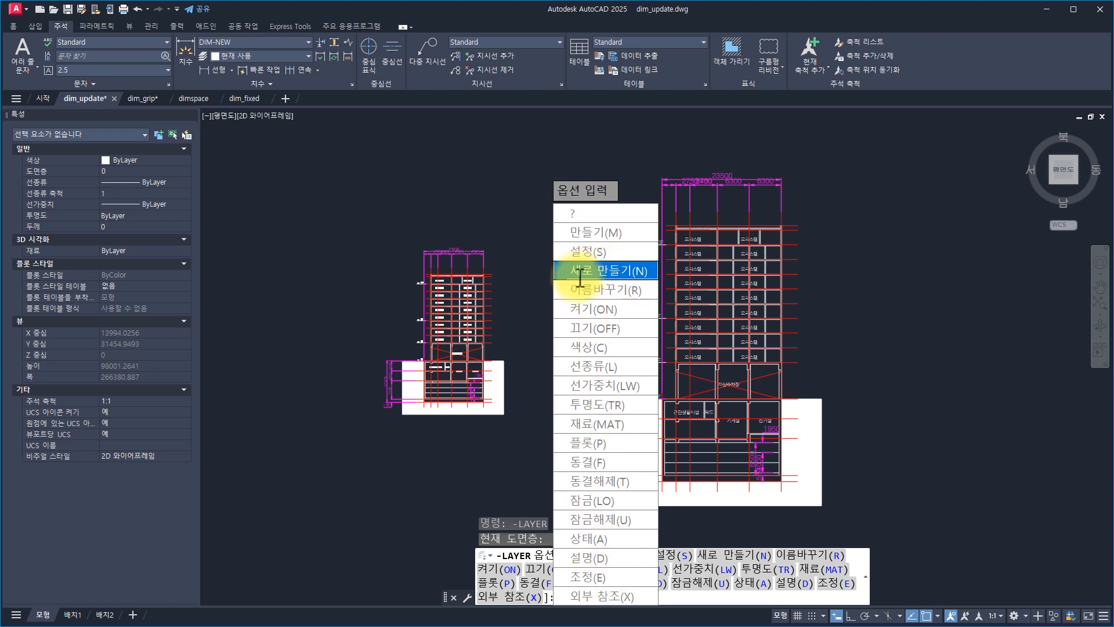
pyautogui.press('Escape')
pyautogui.press('Escape')
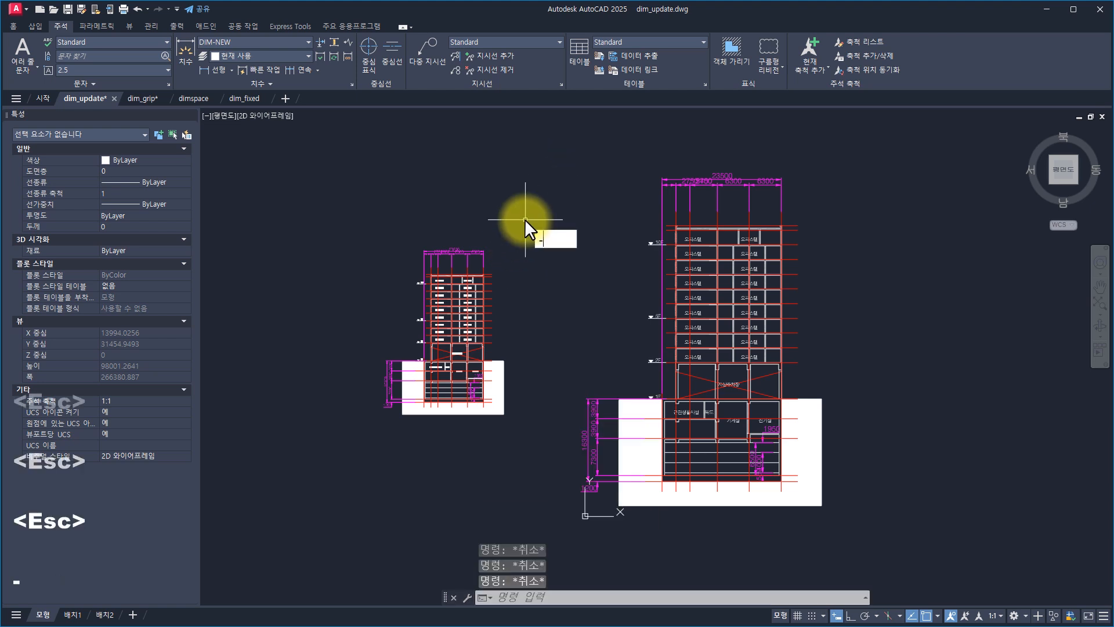
# Run the command-line dimension style command, -DIMSTYLE, with its Apply (A) option up to the object selection.
pyautogui.write('-dim')
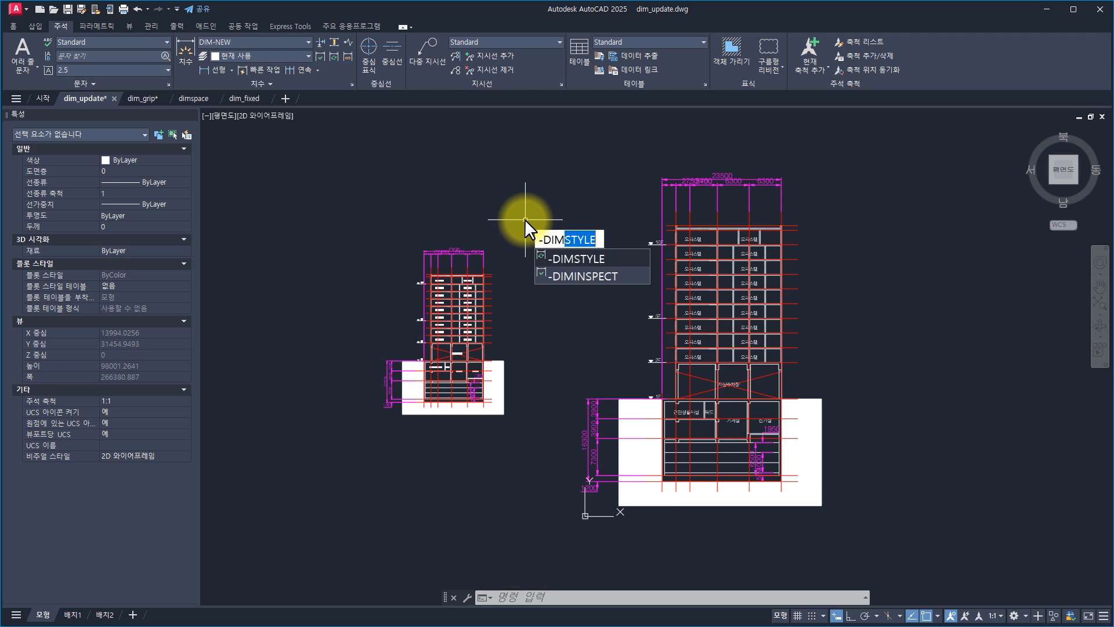
pyautogui.press('Home')
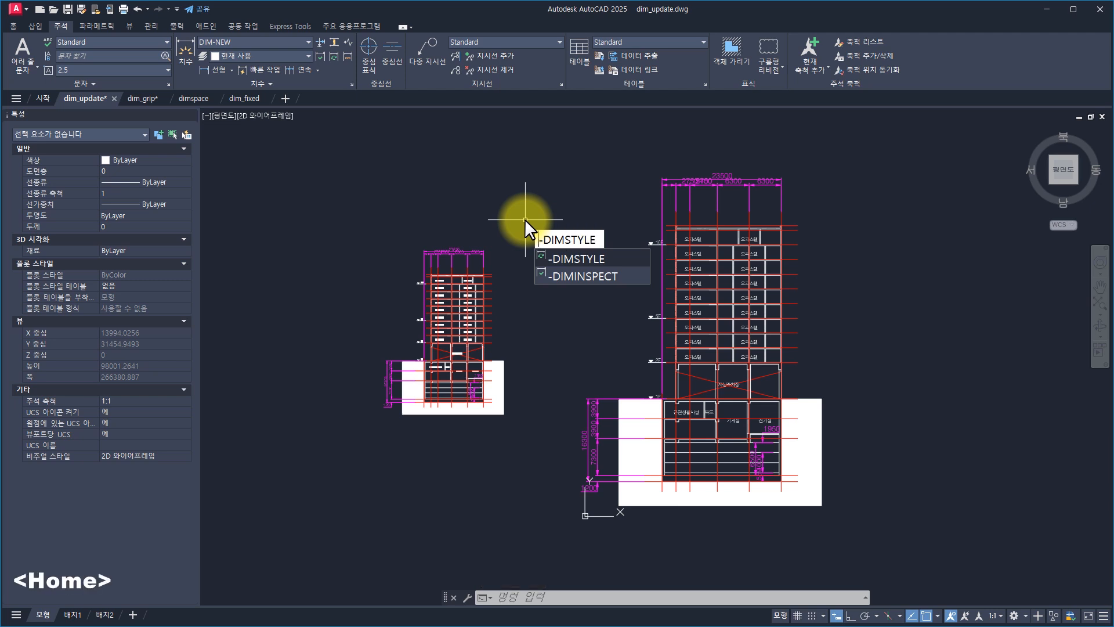
pyautogui.press('Return')
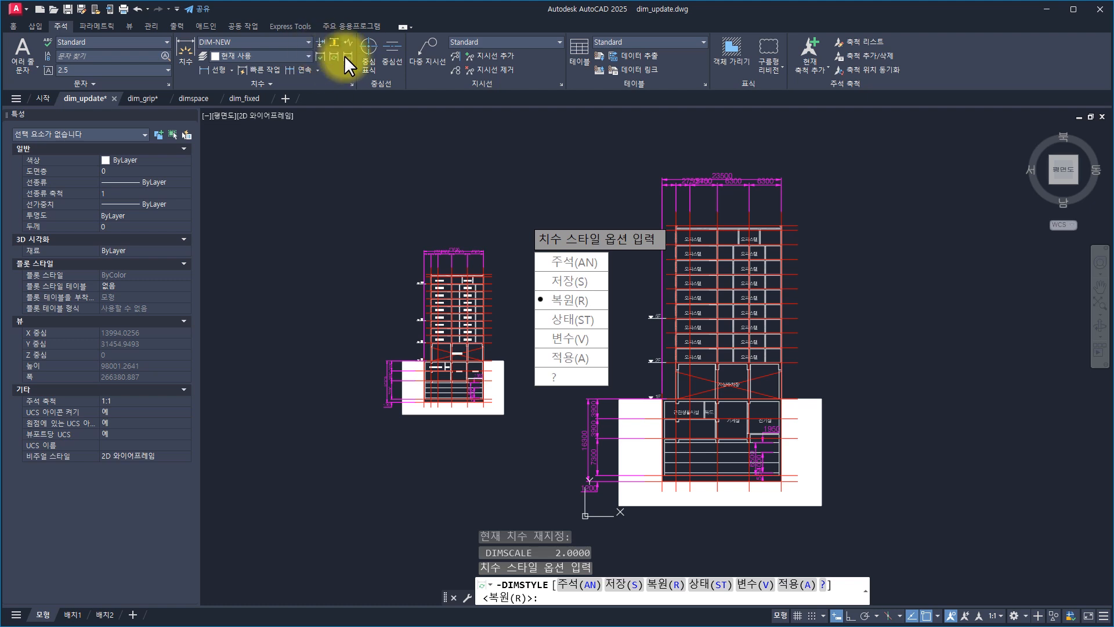
pyautogui.click(548, 355)
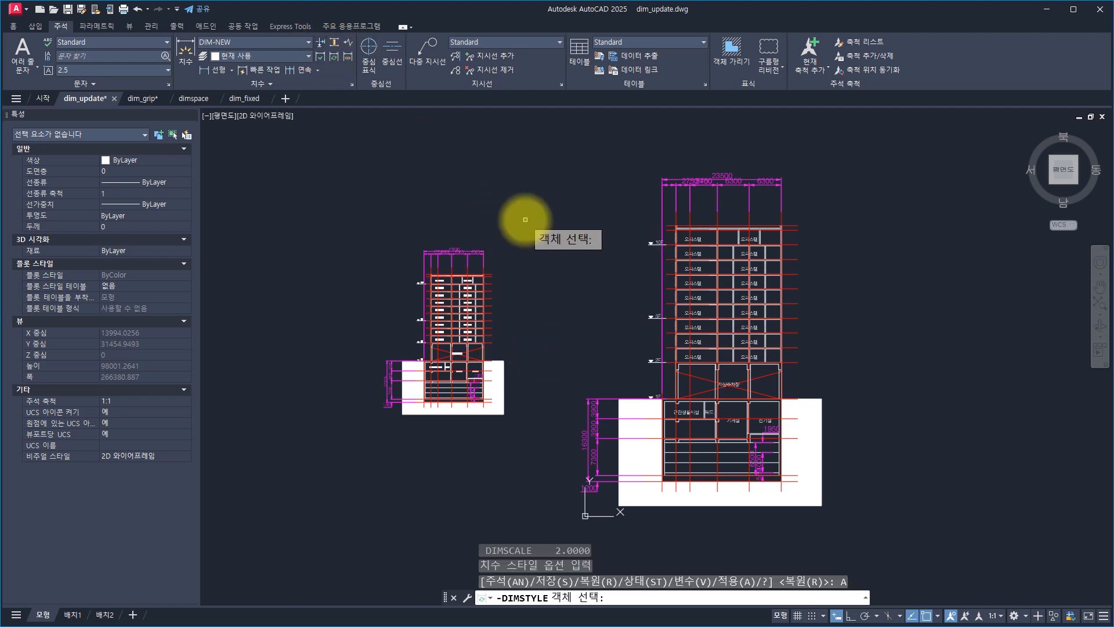
# Examine the current style, DIMSCALE override and Apply option in the -DIMSTYLE command history, and leave the command without selecting objects.
pyautogui.press('F2')
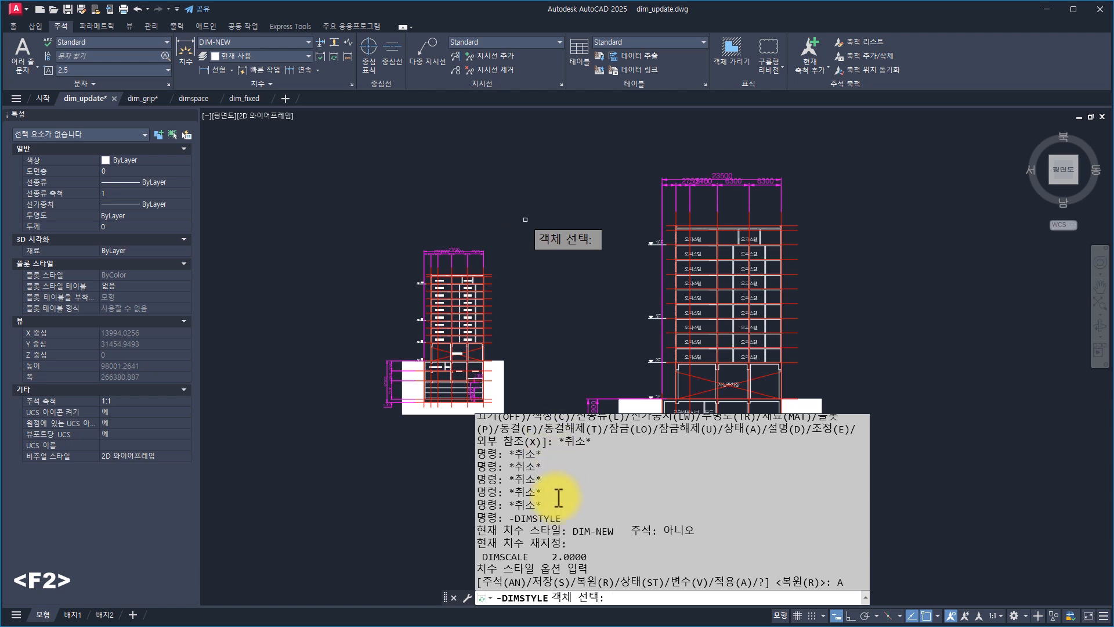
pyautogui.moveTo(568, 491); pyautogui.dragTo(474, 527)
pyautogui.click(609, 550)
pyautogui.click(604, 557)
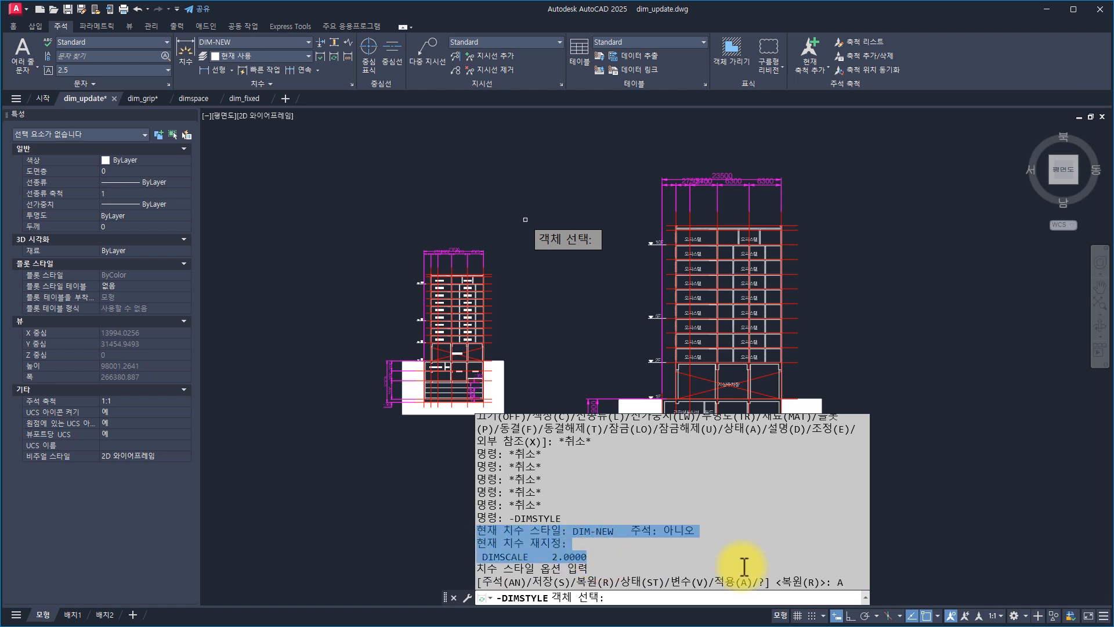
pyautogui.moveTo(753, 581); pyautogui.dragTo(736, 581)
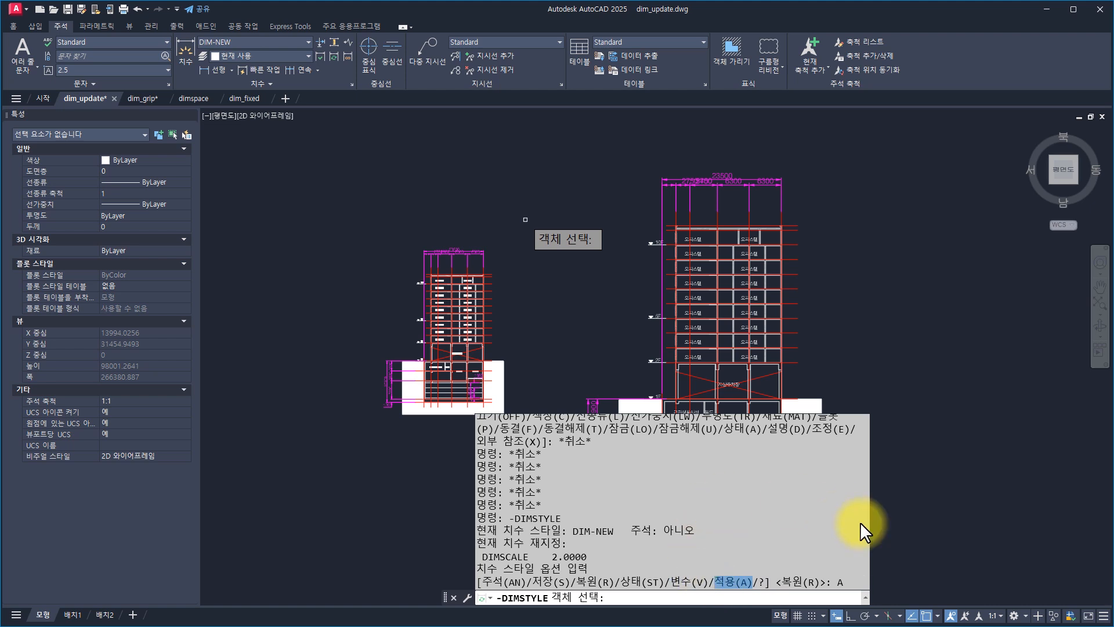
pyautogui.click(601, 322)
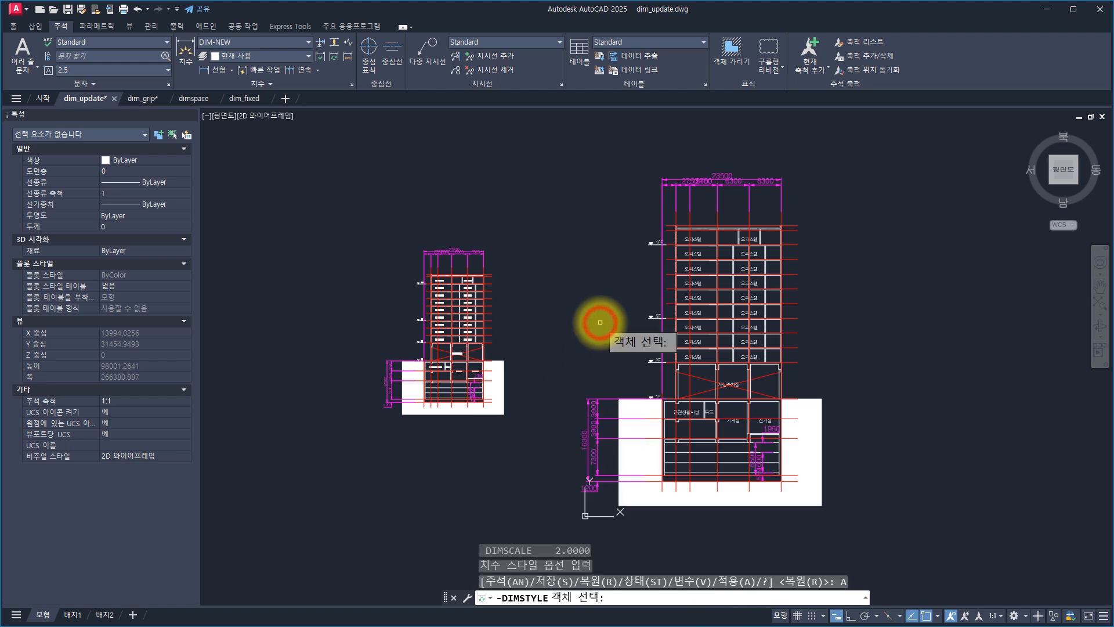
pyautogui.press('Escape')
pyautogui.press('Escape')
pyautogui.press('Escape')
# Start the dimension Update tool, examine which command and option it calls in the command history, and leave it without selecting dimensions.
pyautogui.click(334, 59)
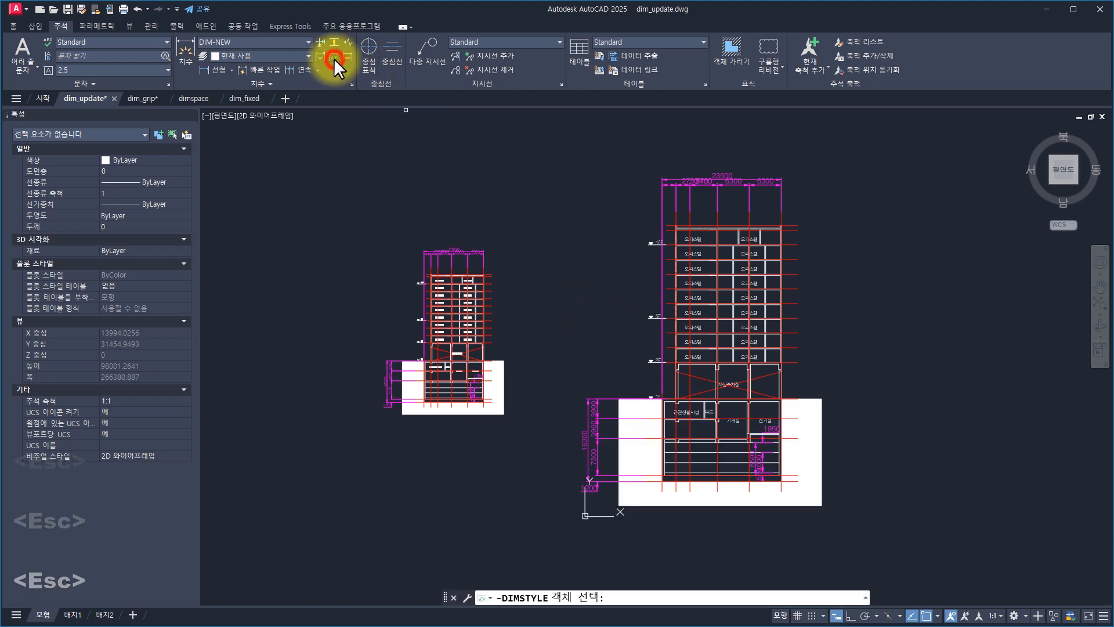
pyautogui.press('F2')
pyautogui.moveTo(580, 476); pyautogui.dragTo(601, 612)
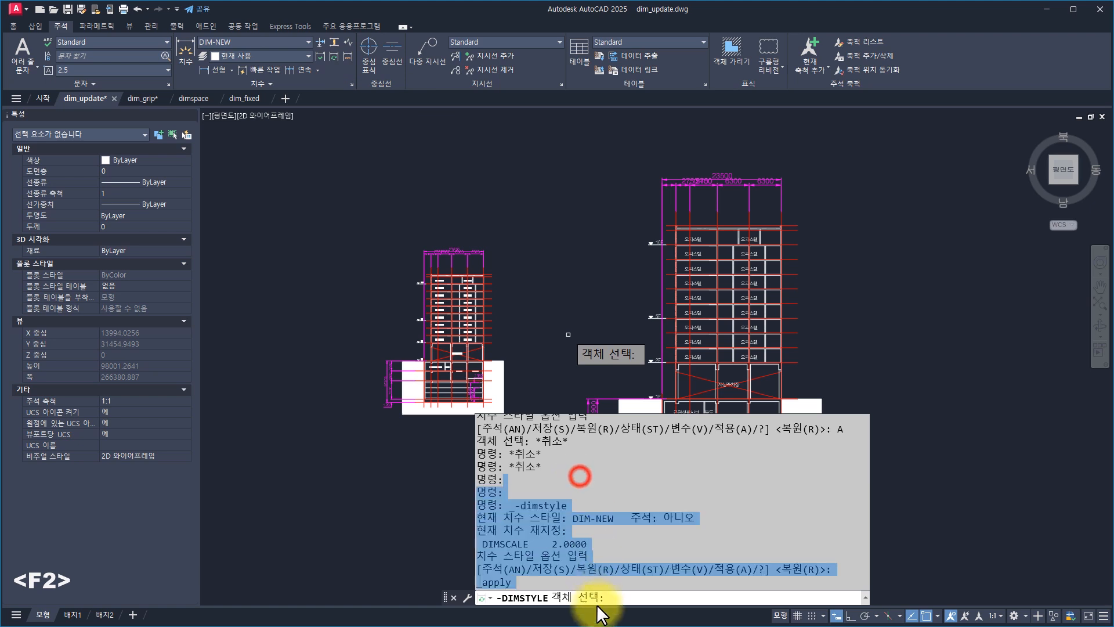
pyautogui.click(721, 552)
pyautogui.moveTo(514, 506); pyautogui.dragTo(589, 506)
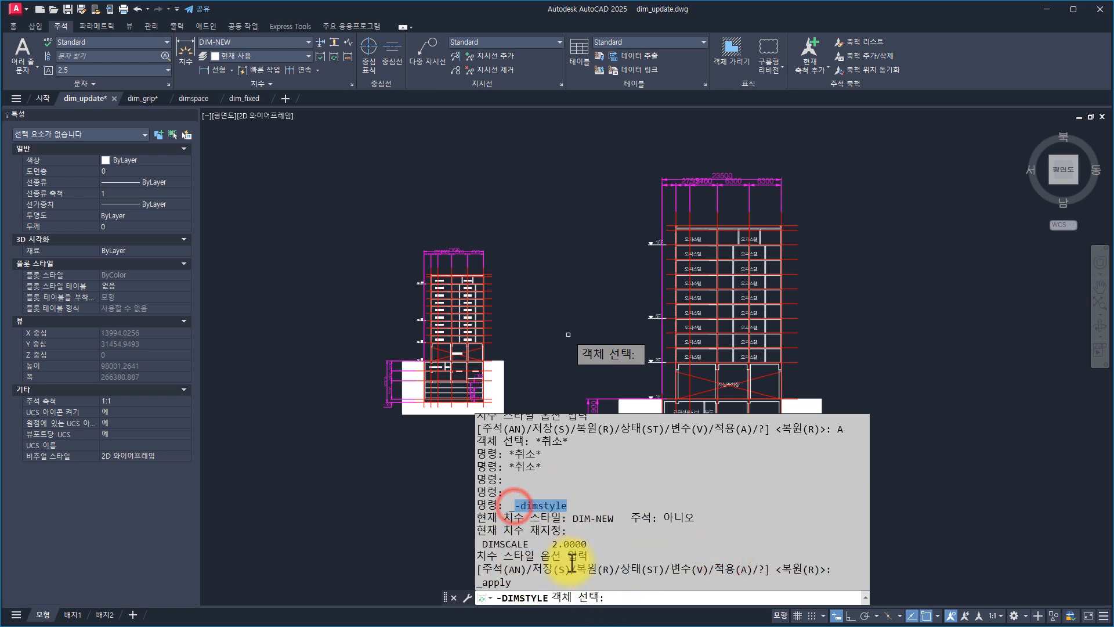
pyautogui.click(539, 580)
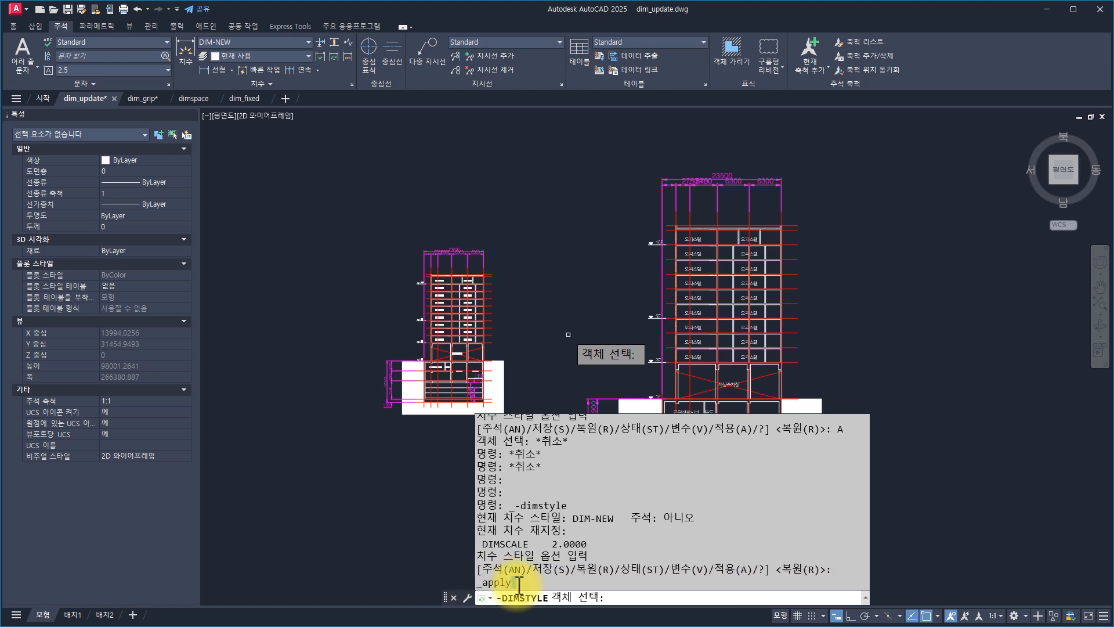
pyautogui.moveTo(511, 582); pyautogui.dragTo(516, 582)
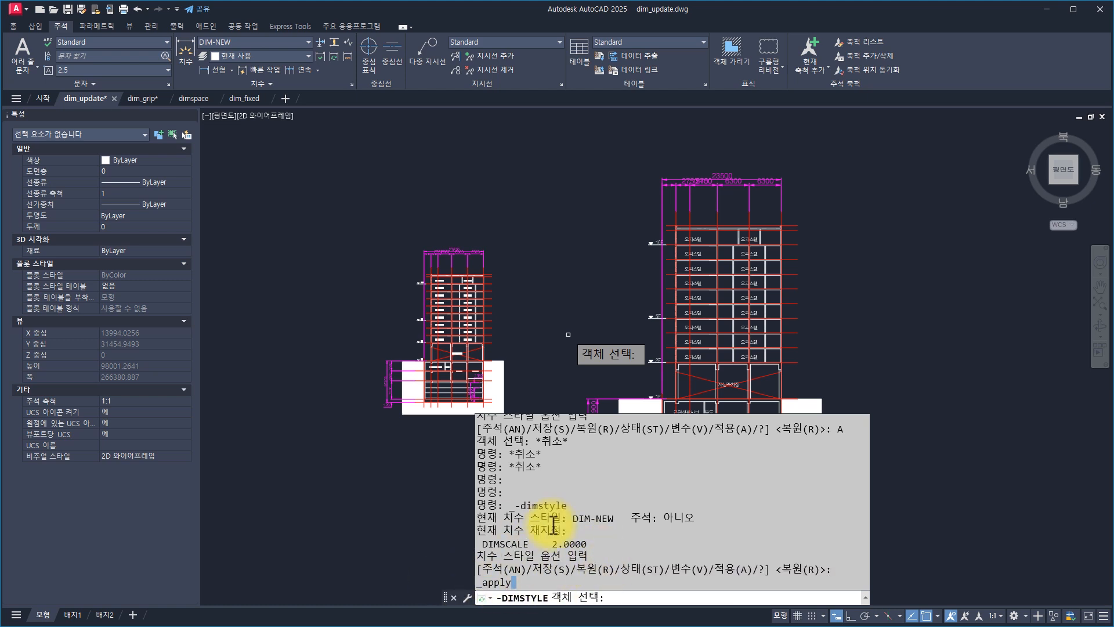
pyautogui.press('Escape')
pyautogui.press('Escape')
pyautogui.press('Escape')
pyautogui.press('Escape')
pyautogui.press('Escape')
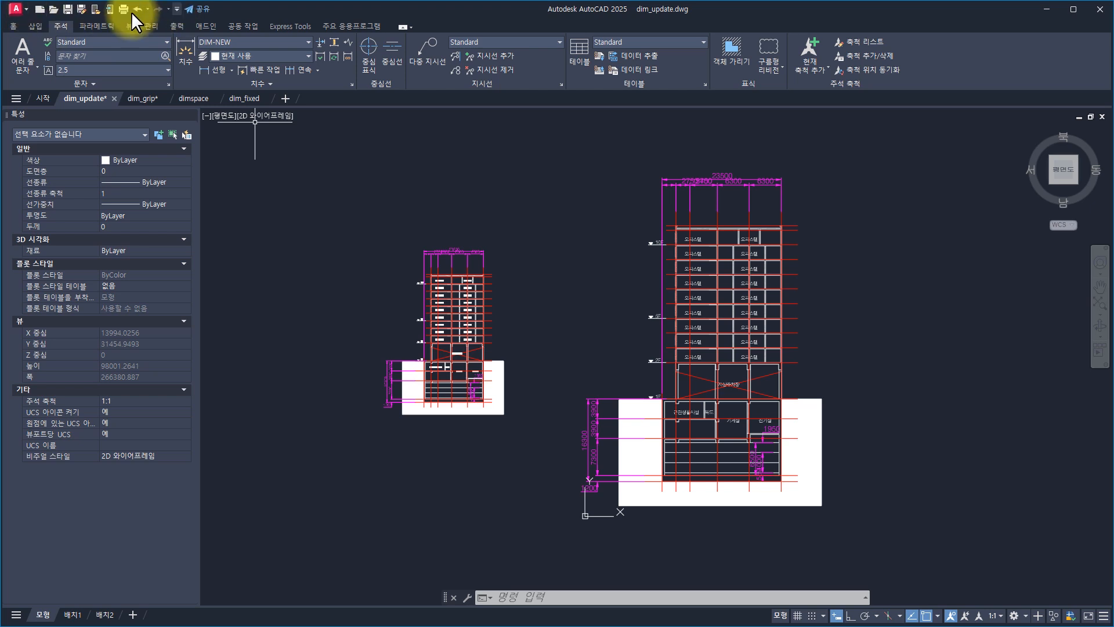
# Add the dimension Update tool to the Quick Access Toolbar and start it through its access number 09.
pyautogui.rightClick(333, 57)
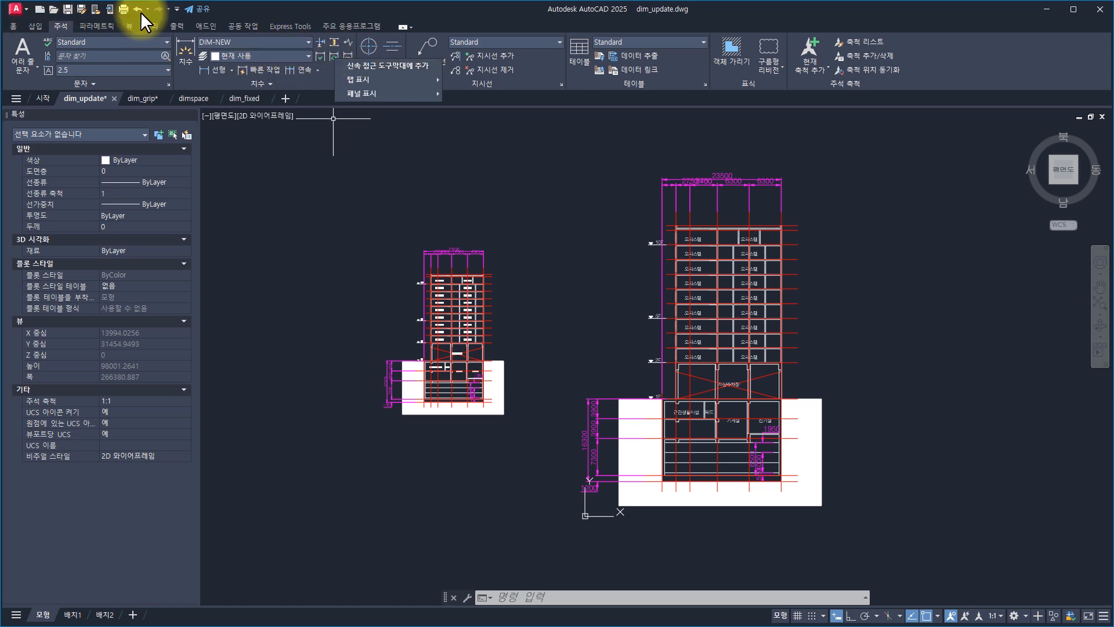
pyautogui.click(368, 63)
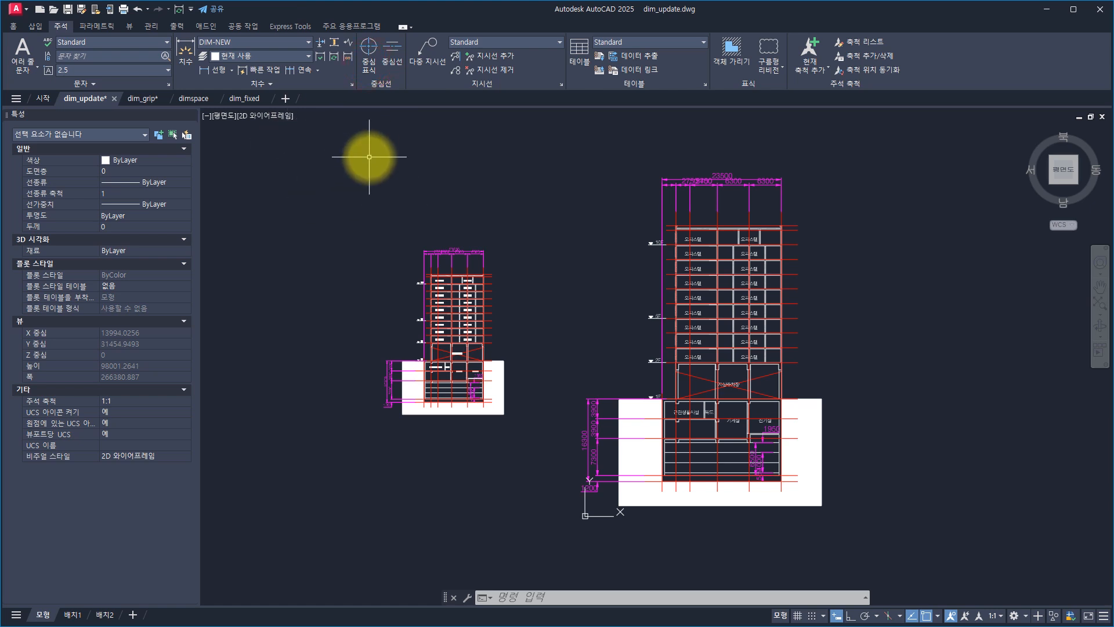
pyautogui.press('alt')
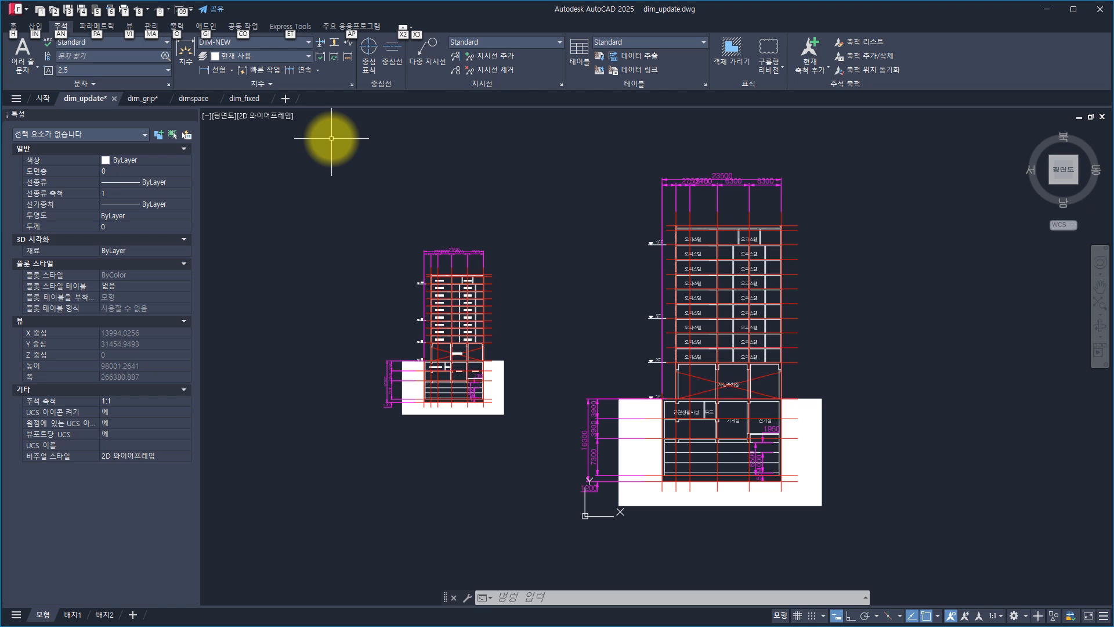
pyautogui.press('0')
pyautogui.press('9')
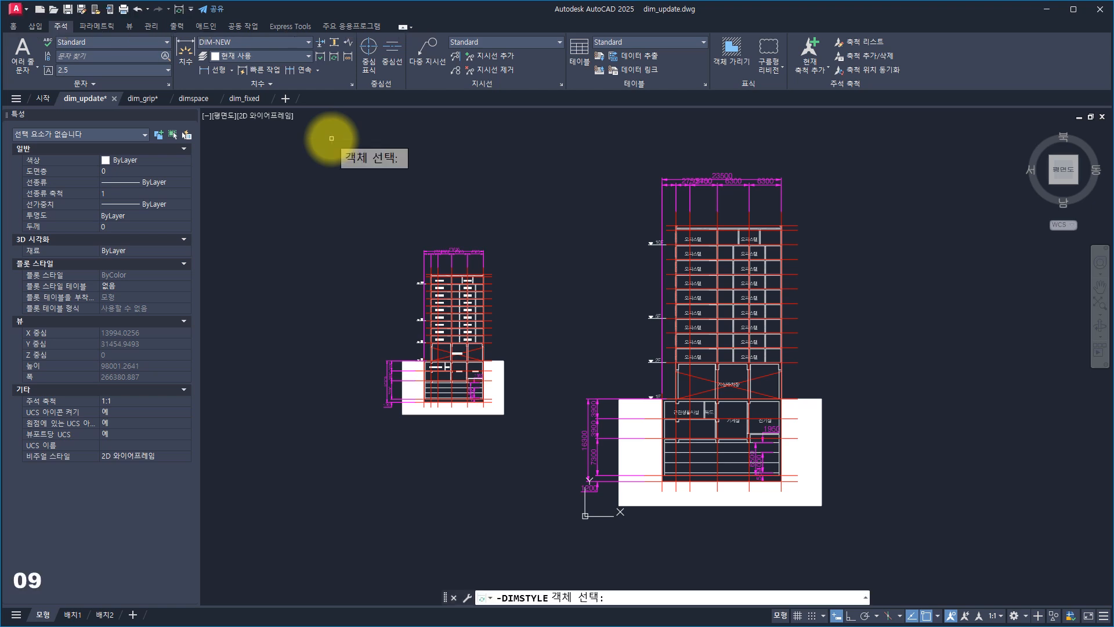
# Review the command history of the running dimension Update tool and cancel it without selecting dimensions.
pyautogui.press('F2')
pyautogui.moveTo(613, 464); pyautogui.dragTo(610, 573)
pyautogui.click(546, 245)
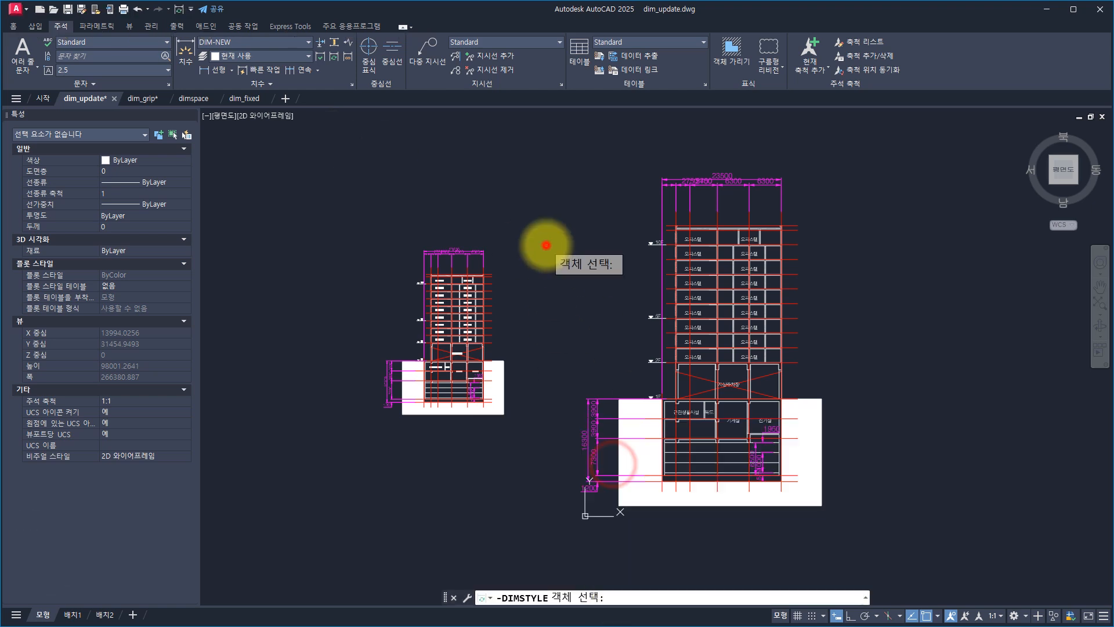
pyautogui.press('Escape')
pyautogui.press('Escape')
pyautogui.press('Escape')
pyautogui.press('Escape')
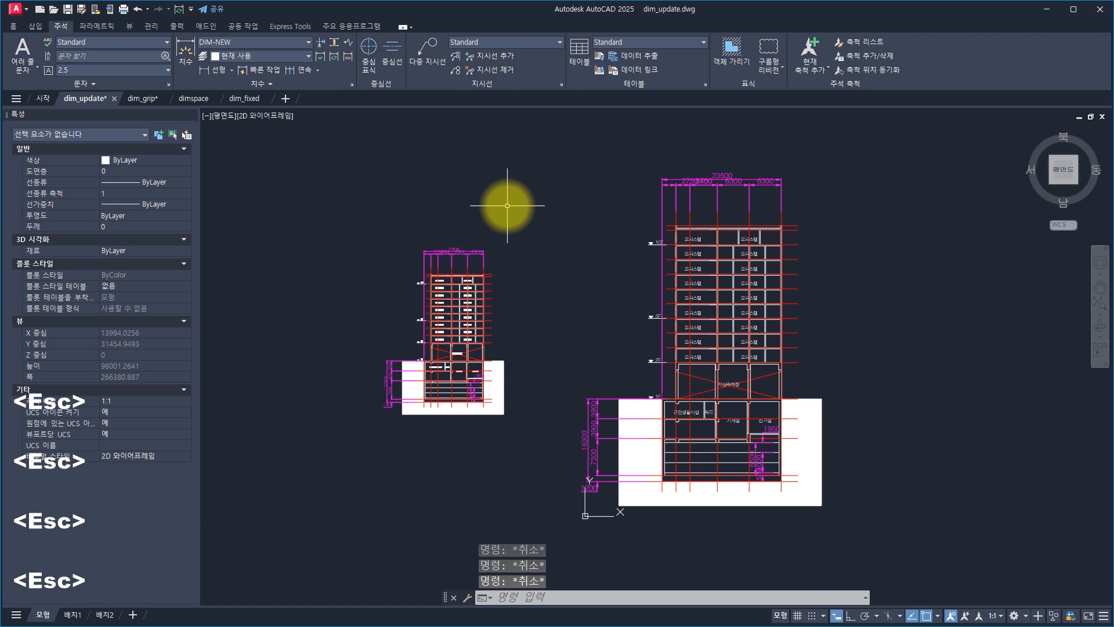
# Review the Quick Access Toolbar customization options and remove the dimension Update tool from that toolbar.
pyautogui.rightClick(46, 12)
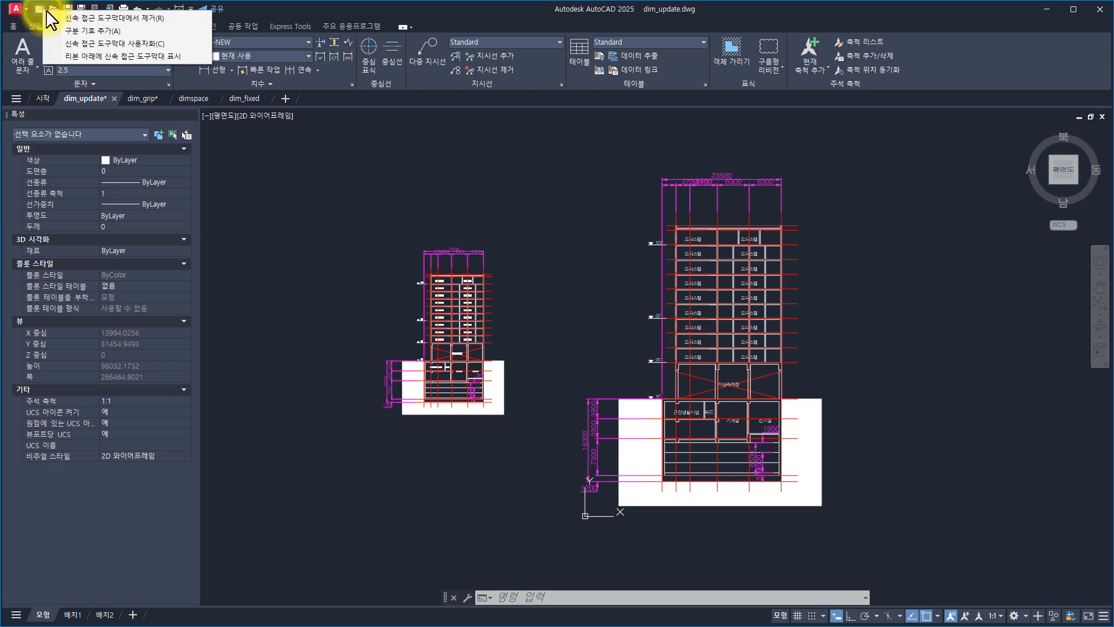
pyautogui.click(310, 11)
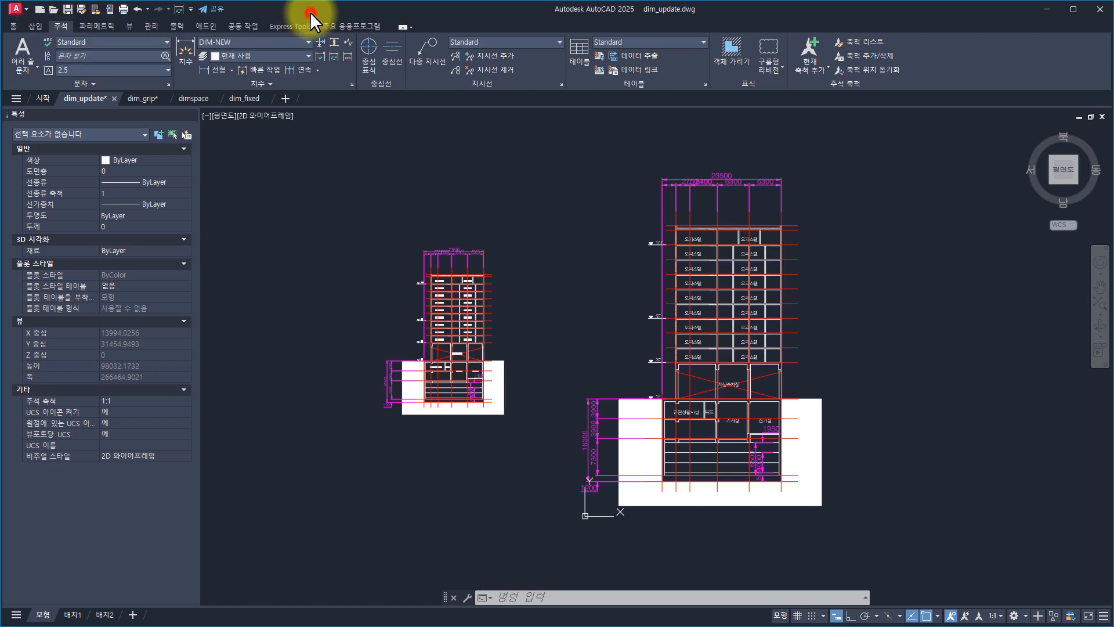
pyautogui.rightClick(333, 52)
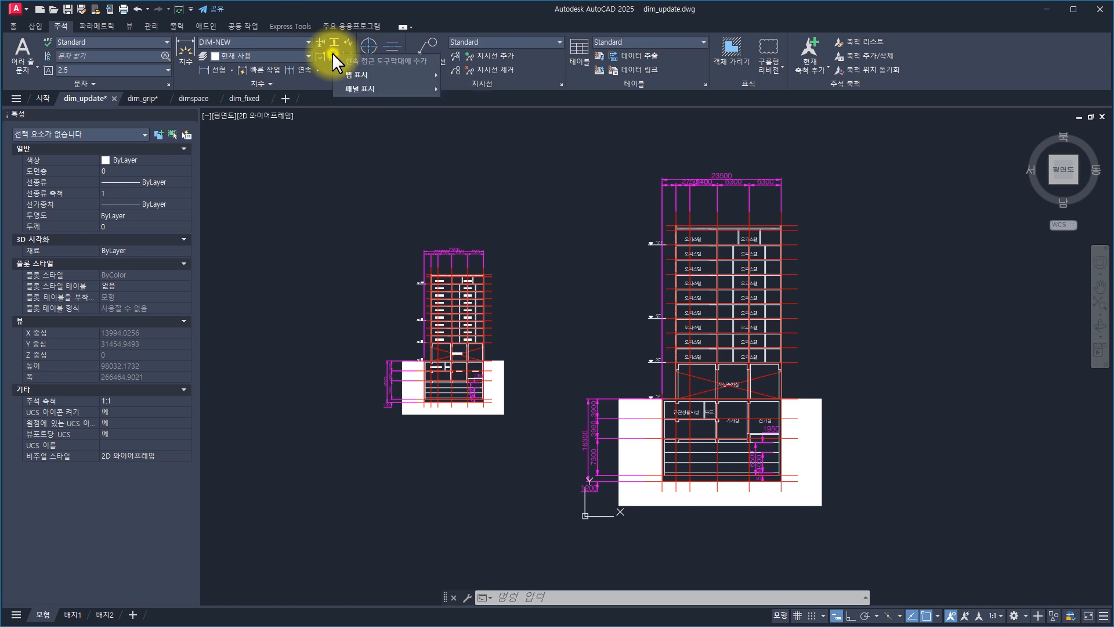
pyautogui.click(360, 60)
pyautogui.rightClick(176, 8)
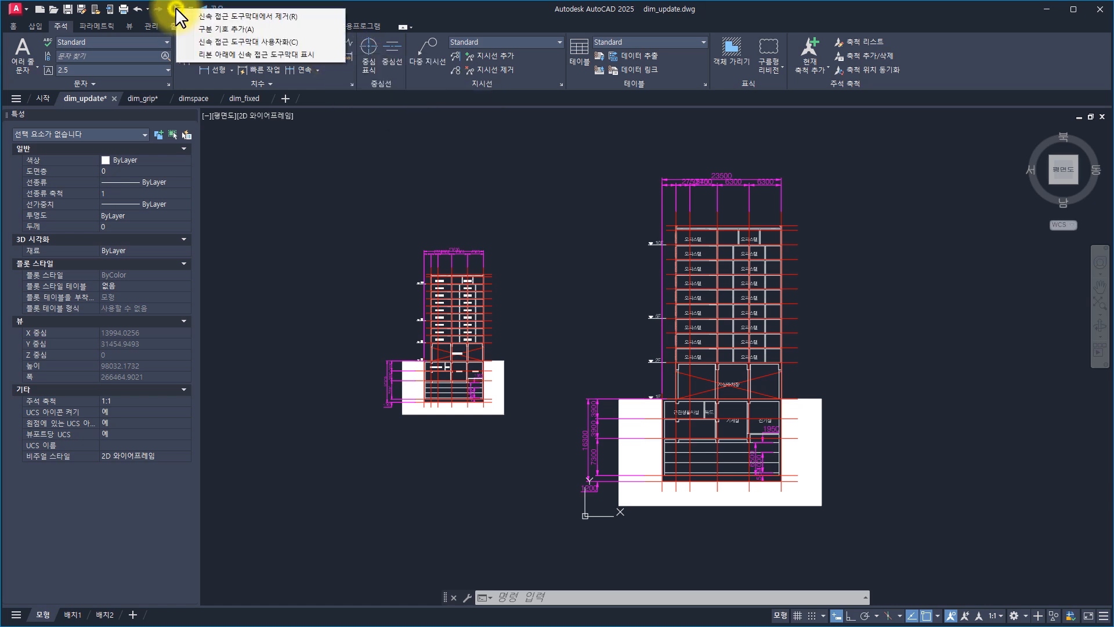
pyautogui.click(218, 16)
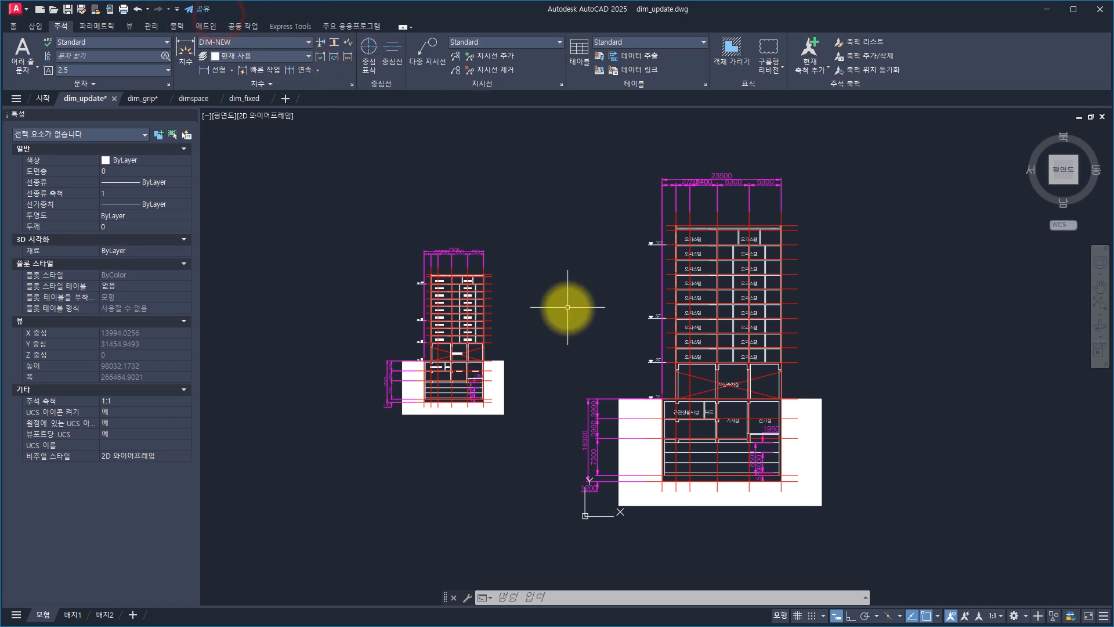
pyautogui.press('Escape')
pyautogui.press('Escape')
pyautogui.press('Escape')
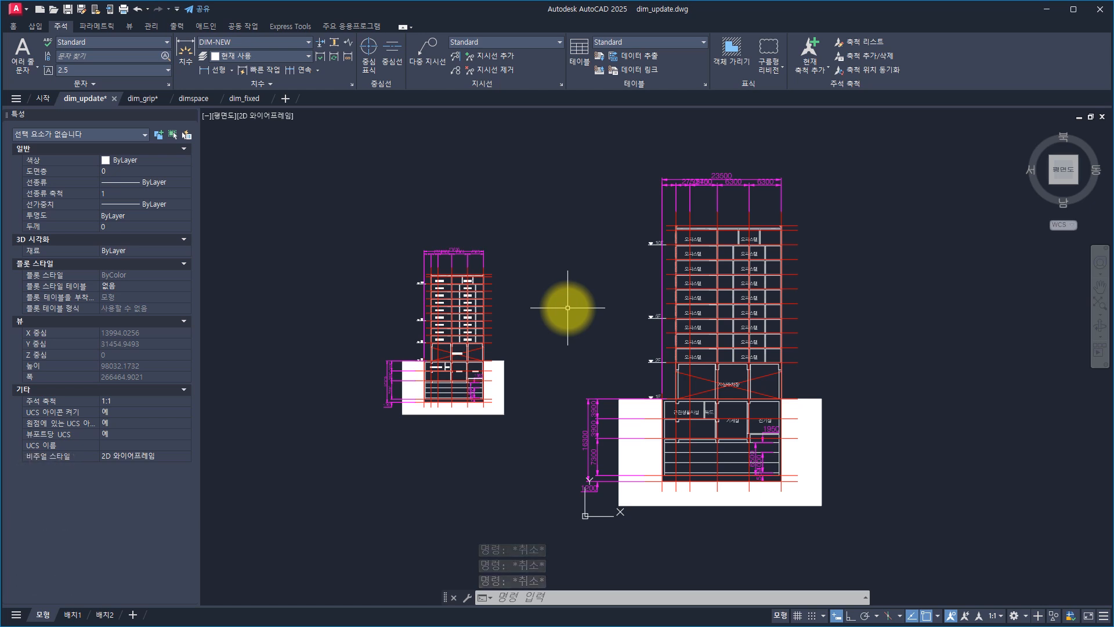
# Open Notepad and write two AutoLISP definitions of c:test calling "-dimstyle" "a", one with an ssget selection set ss and one without.
pyautogui.press('super+r')
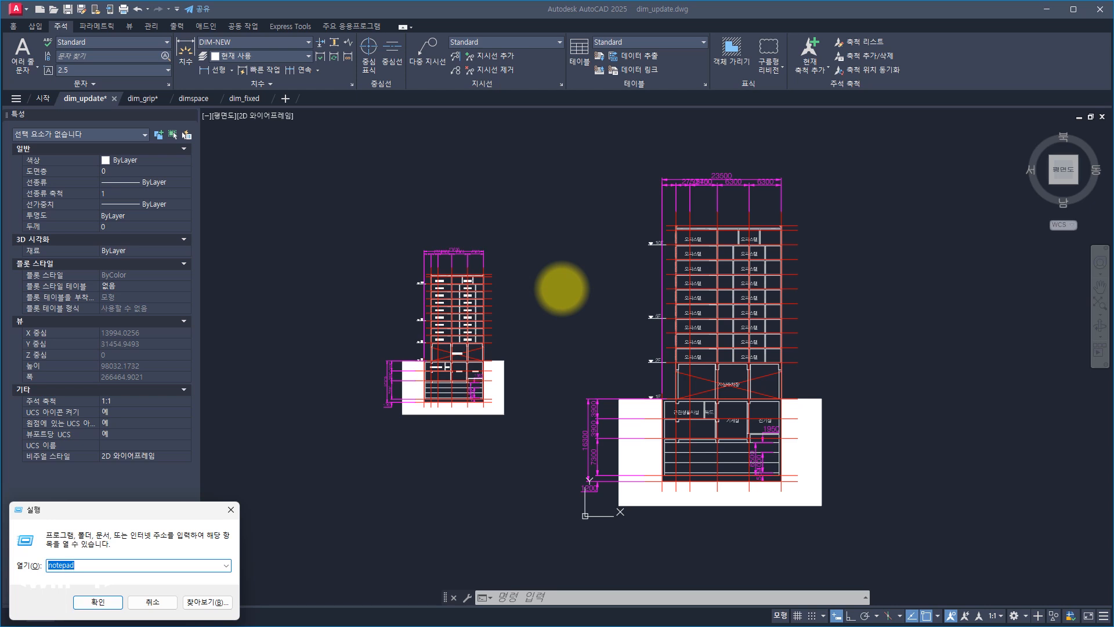
pyautogui.press('Return')
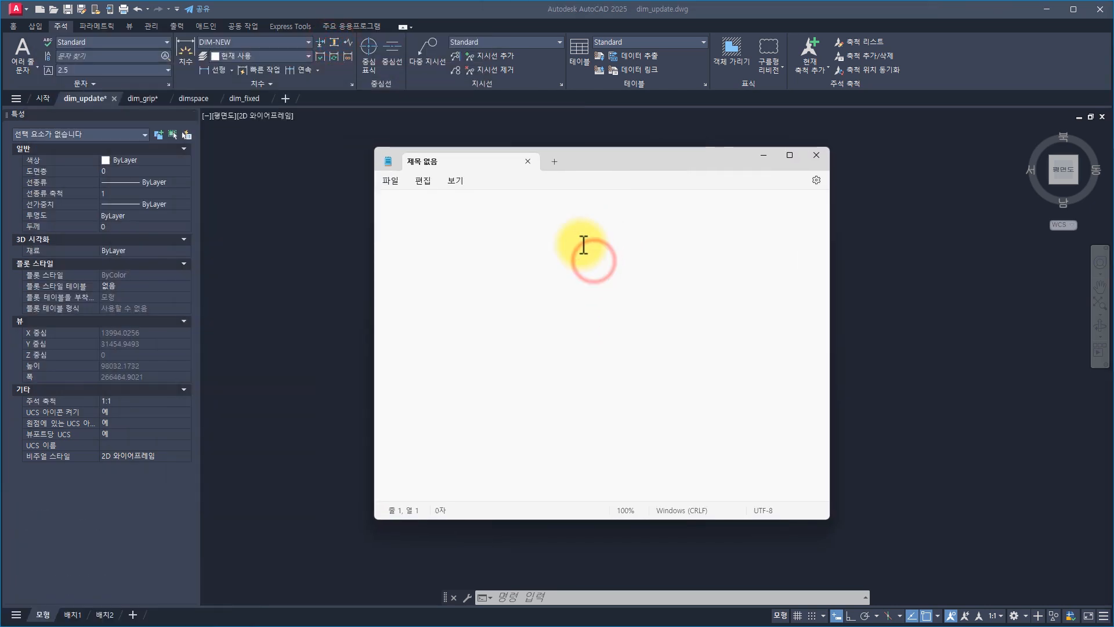
pyautogui.write('(defun c:test(/ ss')
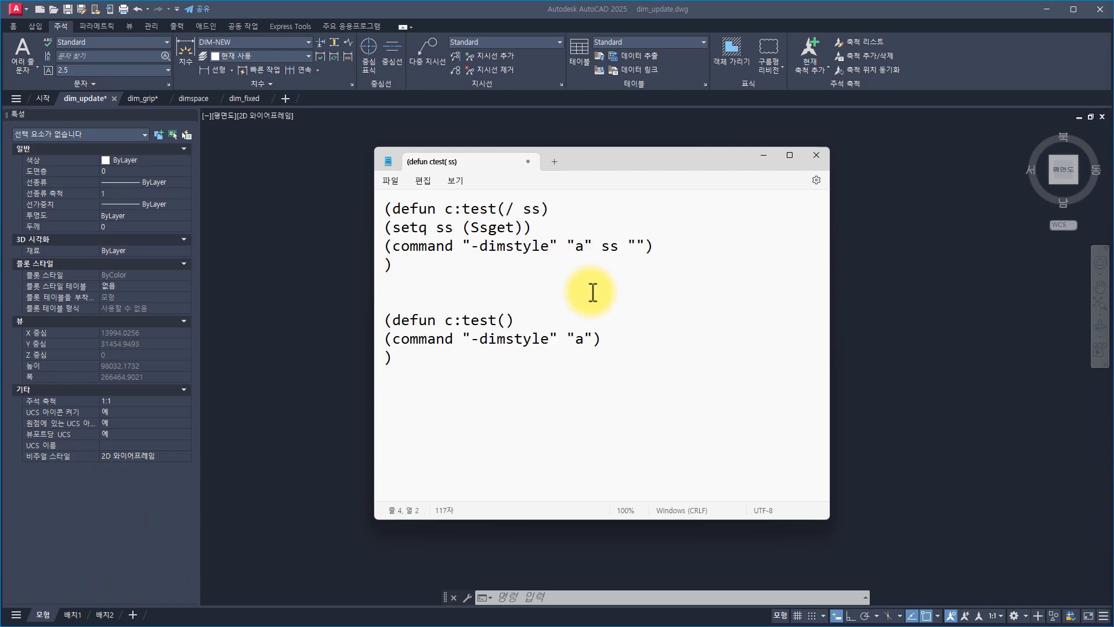
# Examine the two AutoLISP routines, comparing the version with a selection set to the shorter one, and their command name test.
pyautogui.click(562, 265)
pyautogui.moveTo(498, 248); pyautogui.dragTo(268, 162)
pyautogui.moveTo(533, 357); pyautogui.dragTo(338, 317)
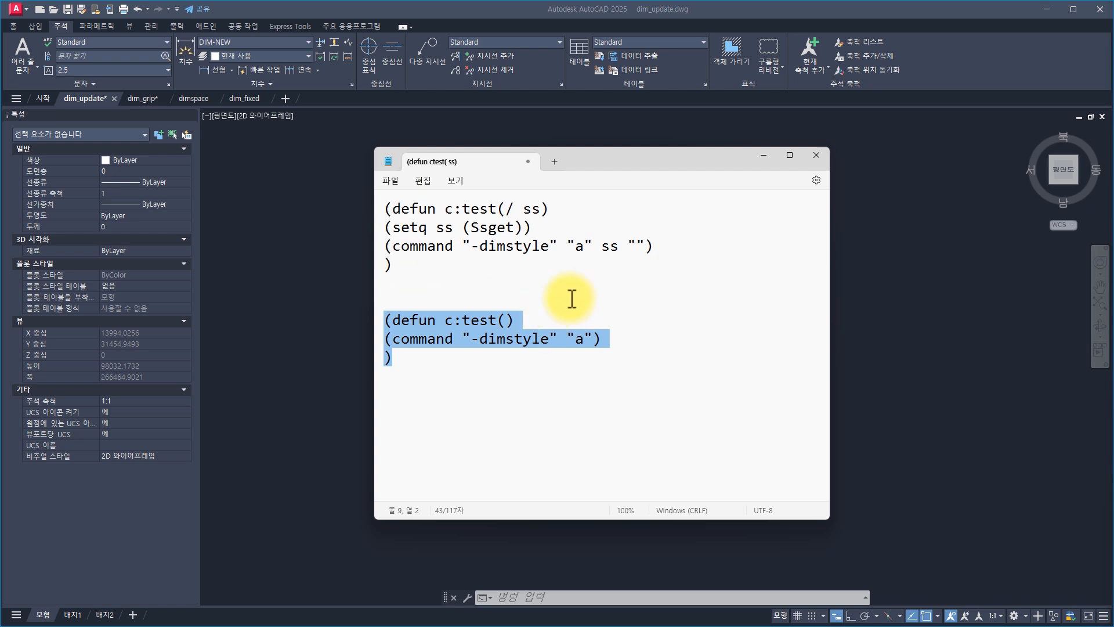
pyautogui.moveTo(398, 212); pyautogui.dragTo(538, 279)
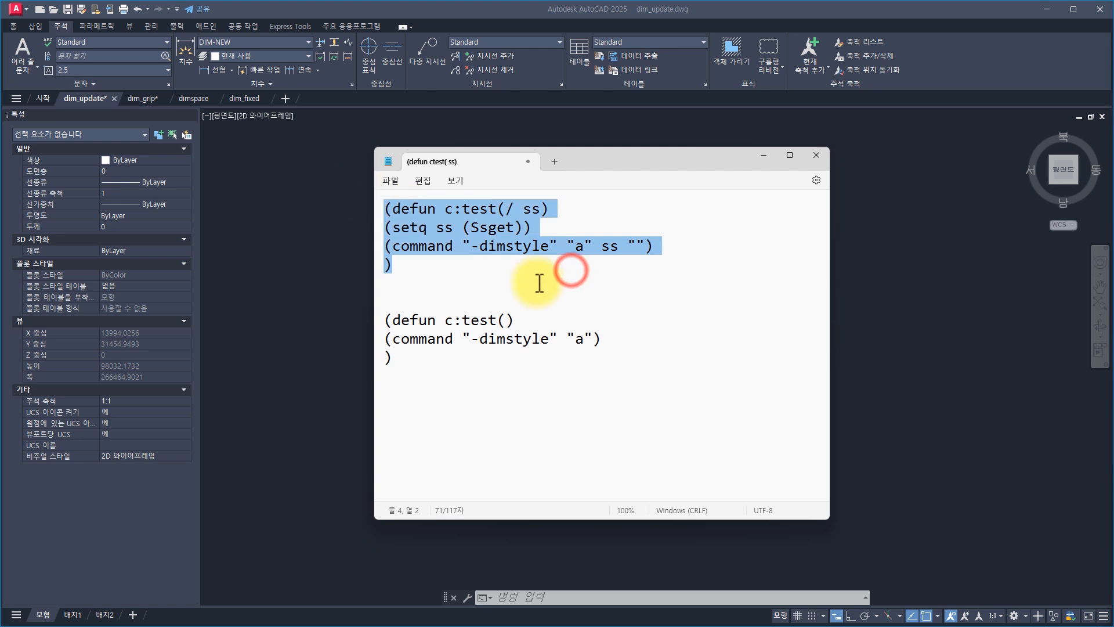
pyautogui.moveTo(386, 319); pyautogui.dragTo(552, 356)
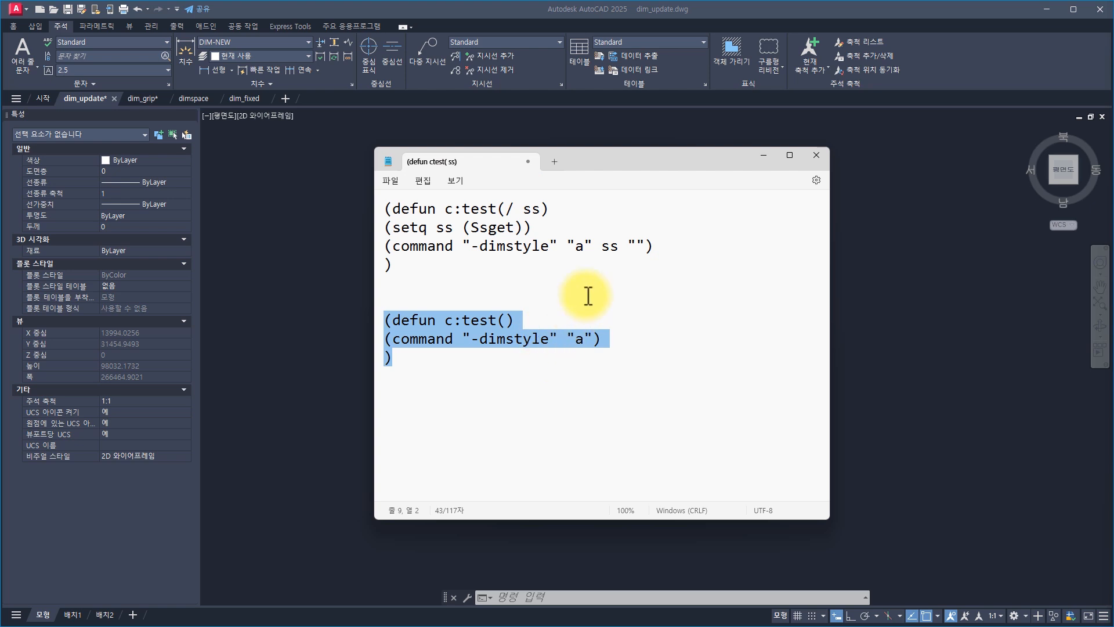
pyautogui.click(575, 275)
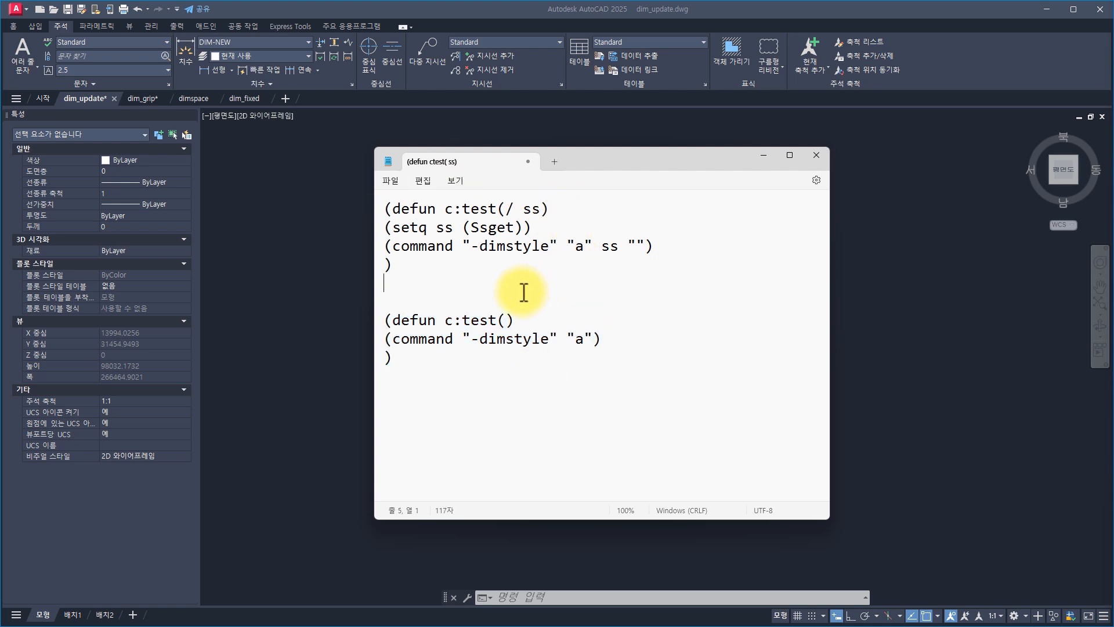
pyautogui.moveTo(463, 213); pyautogui.dragTo(498, 210)
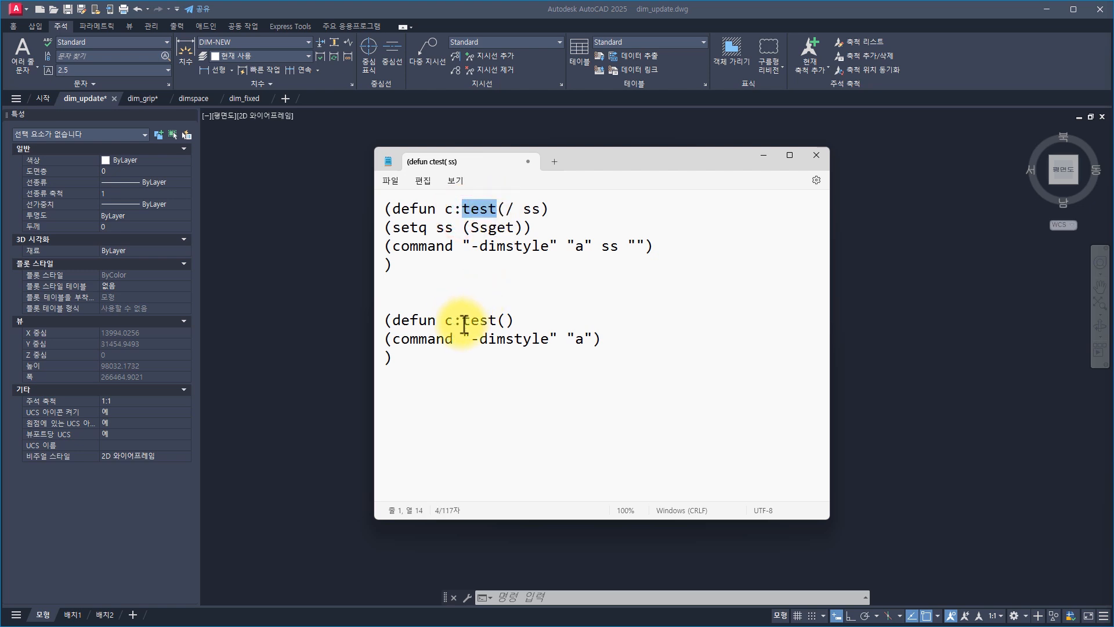
pyautogui.moveTo(462, 323); pyautogui.dragTo(498, 319)
pyautogui.click(497, 329)
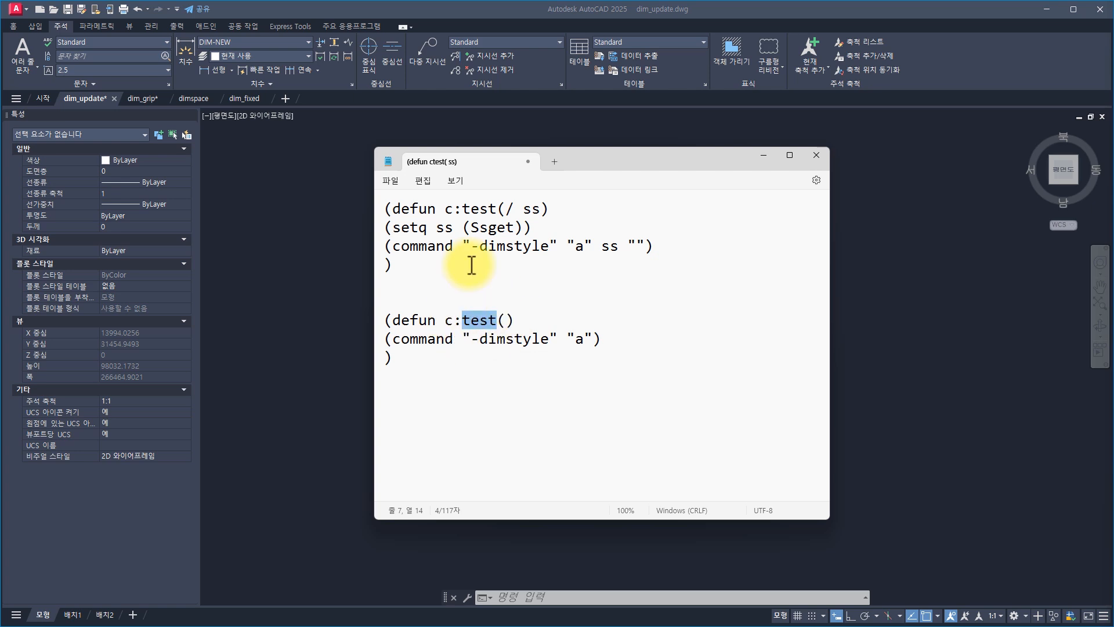
# Delete the c:test version with the ss selection set and its trailing blank lines, keeping only the shorter routine.
pyautogui.moveTo(499, 209); pyautogui.dragTo(463, 210)
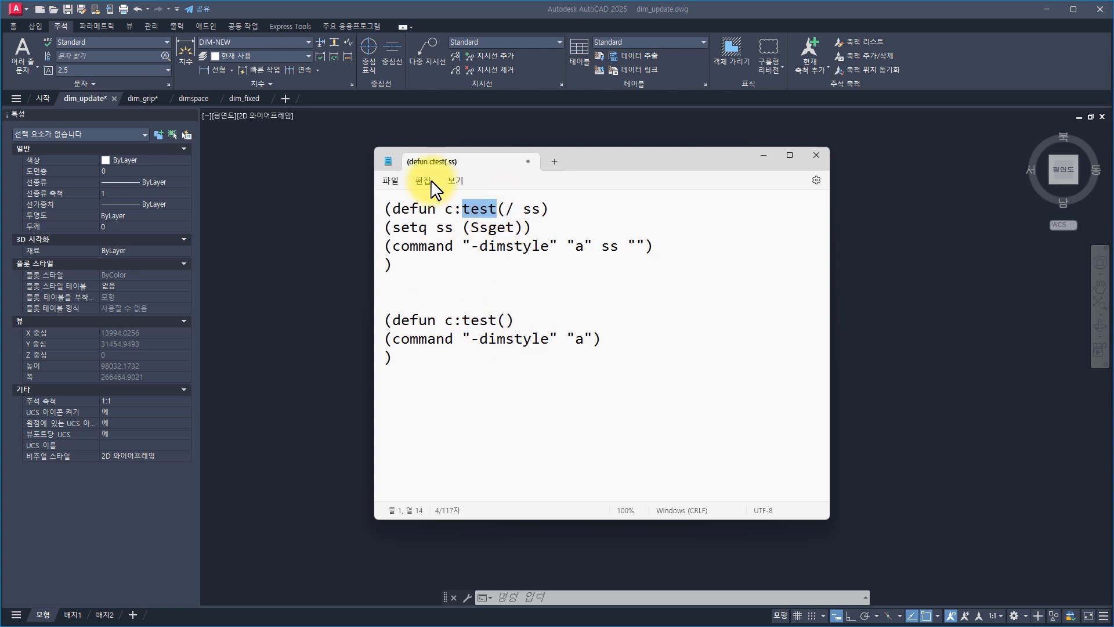
pyautogui.click(510, 256)
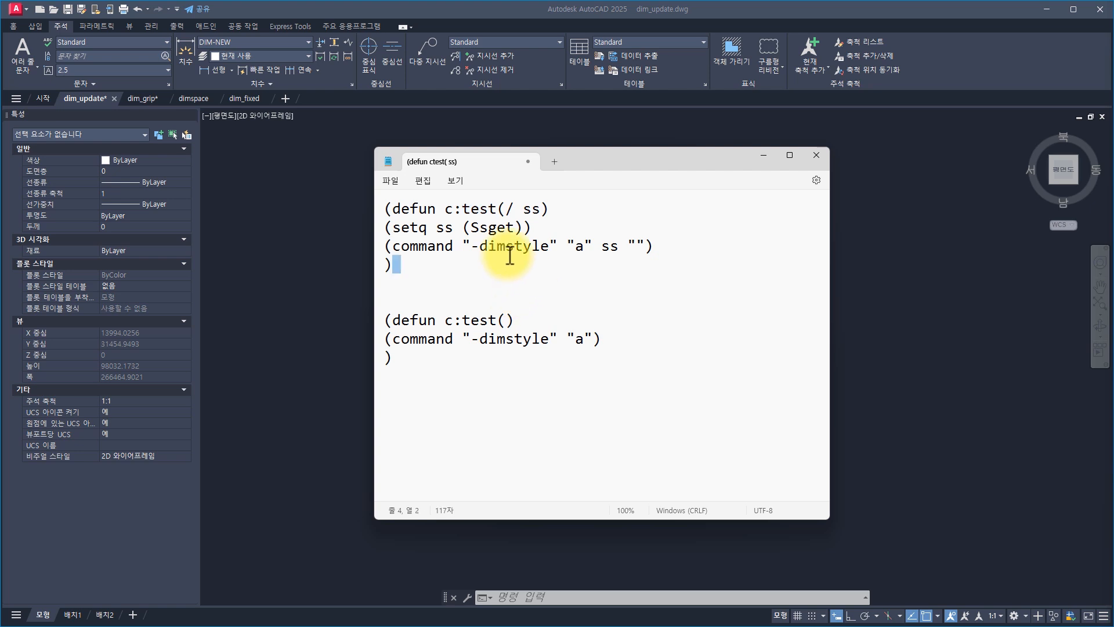
pyautogui.click(522, 303)
pyautogui.hotkey('ctrl', 'shift', 'End')
pyautogui.click(512, 273)
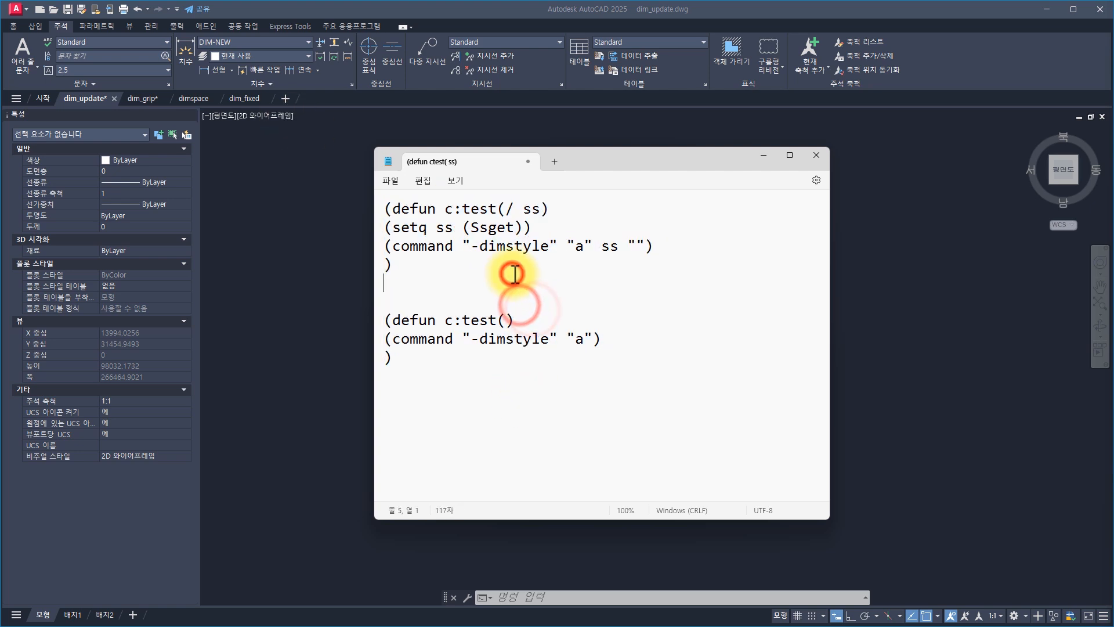
pyautogui.moveTo(624, 368); pyautogui.dragTo(377, 293)
pyautogui.click(614, 371)
pyautogui.click(466, 297)
pyautogui.hotkey('ctrl', 'shift', 'Home')
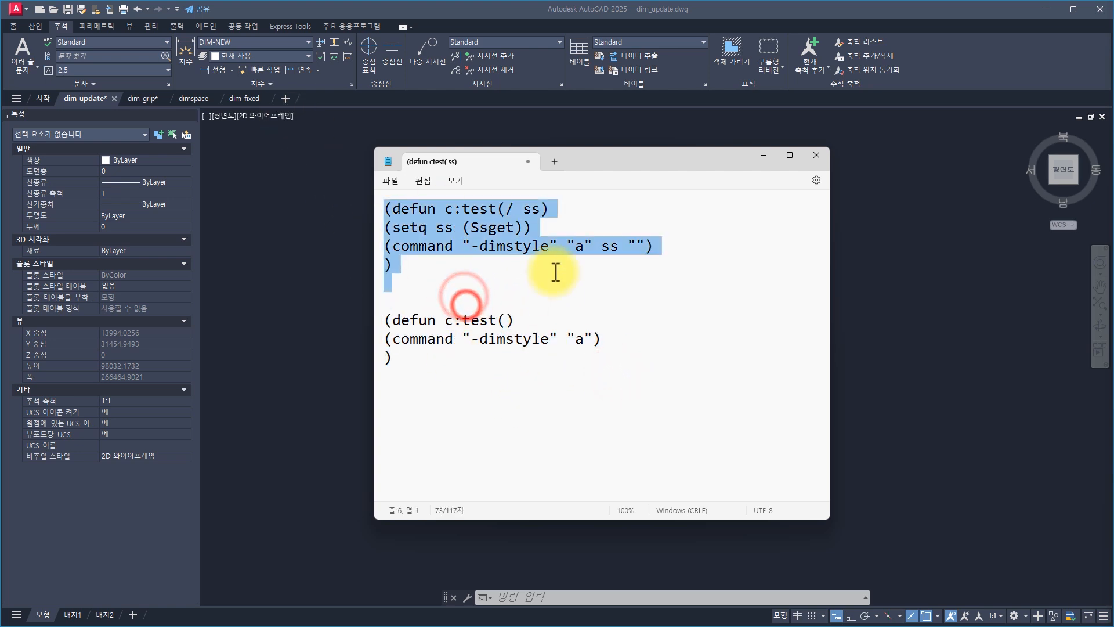
pyautogui.press('Delete')
pyautogui.press('Delete')
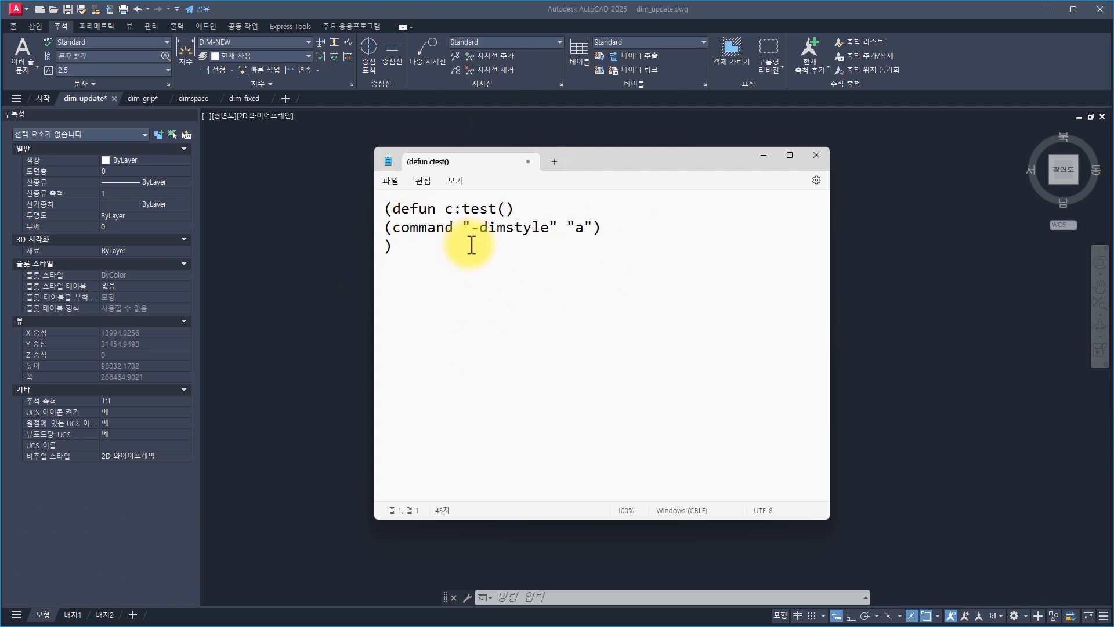
# Save the Notepad file to the desktop as test.lsp, with all files as the file type and ANSI encoding.
pyautogui.hotkey('ctrl', 's')
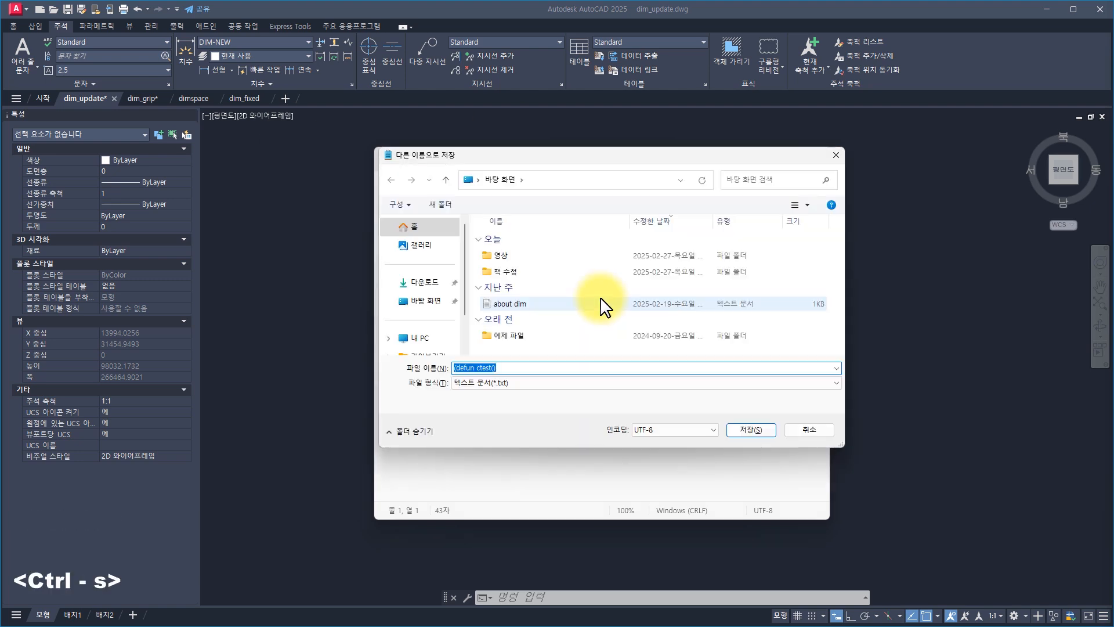
pyautogui.click(568, 383)
pyautogui.click(488, 404)
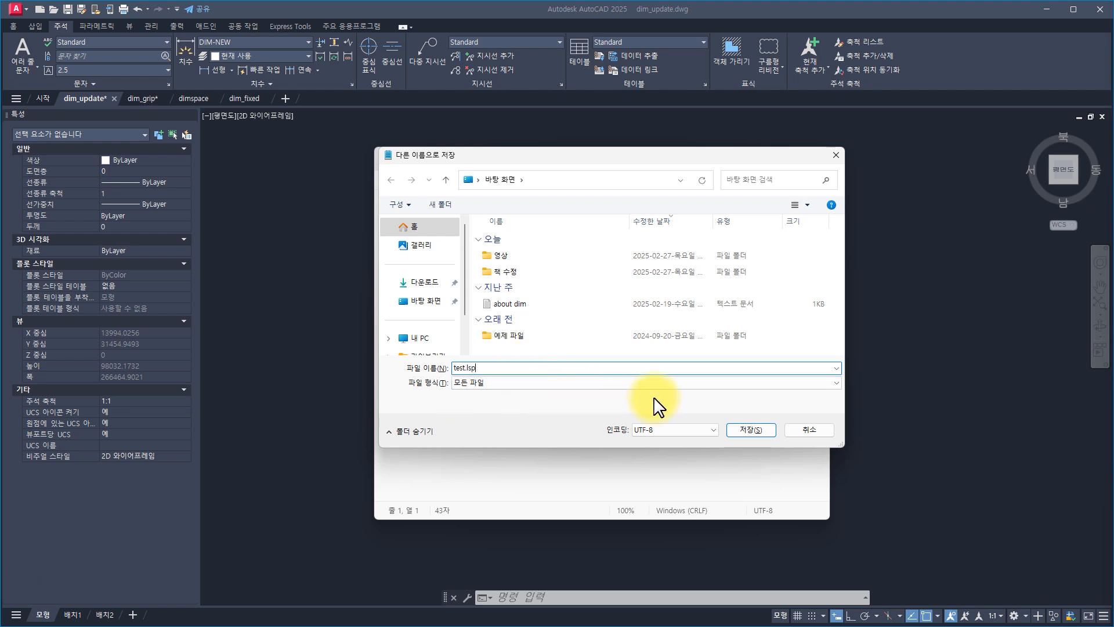
pyautogui.moveTo(517, 160); pyautogui.dragTo(723, 149)
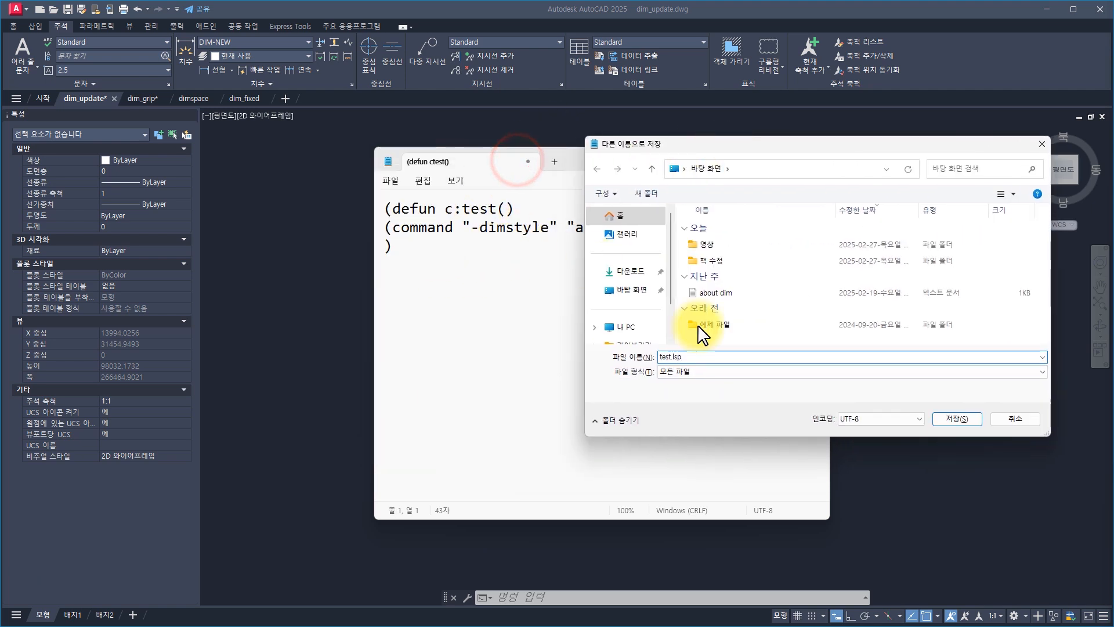
pyautogui.click(859, 415)
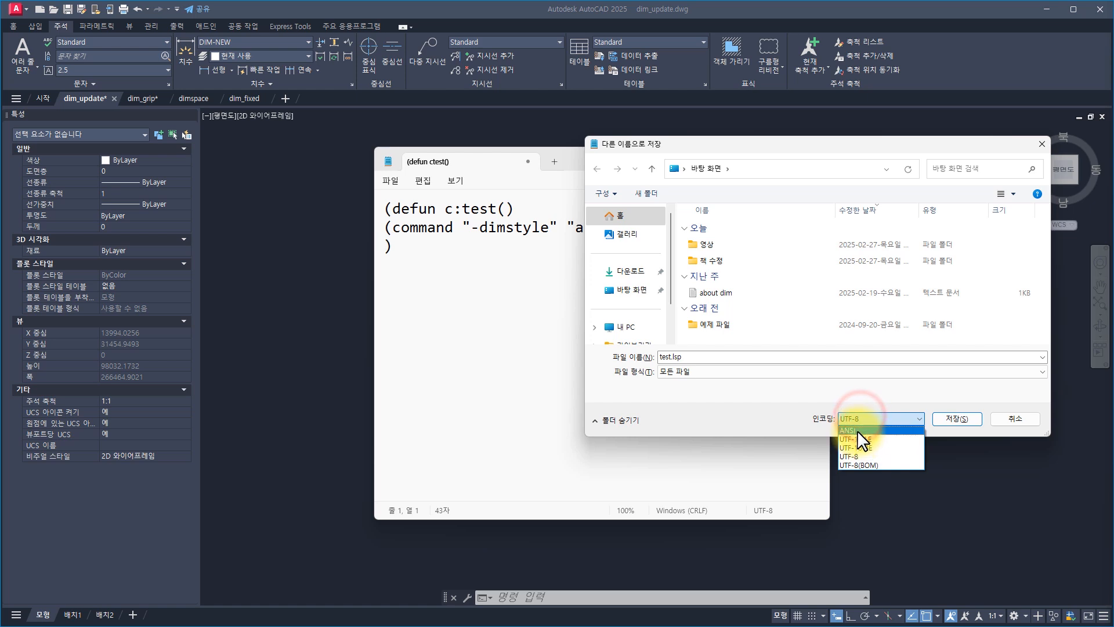
pyautogui.click(857, 441)
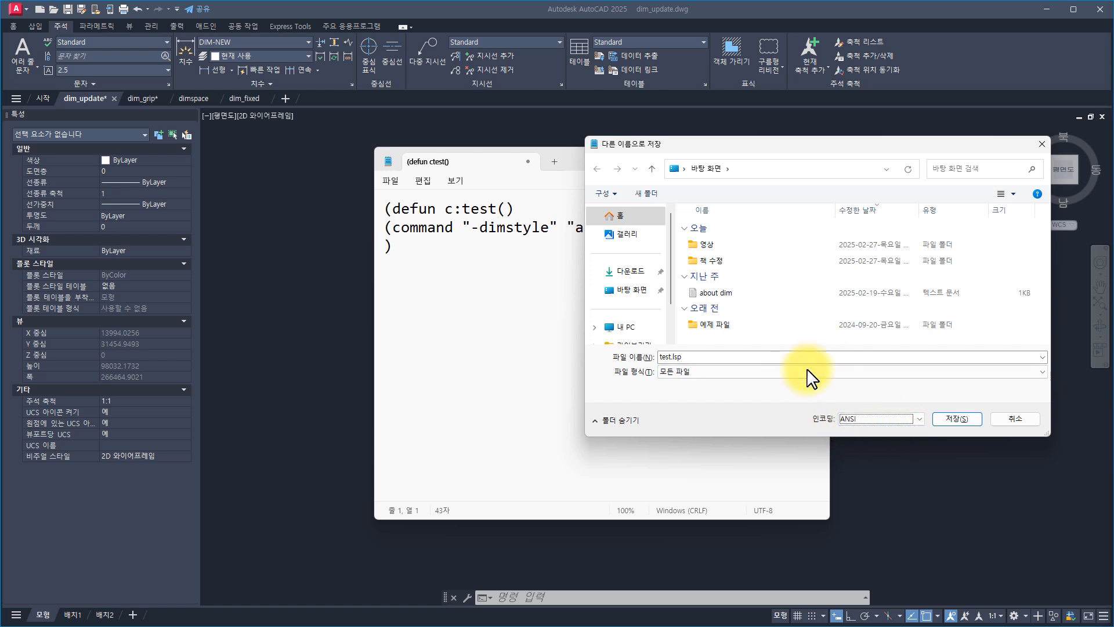
pyautogui.click(951, 417)
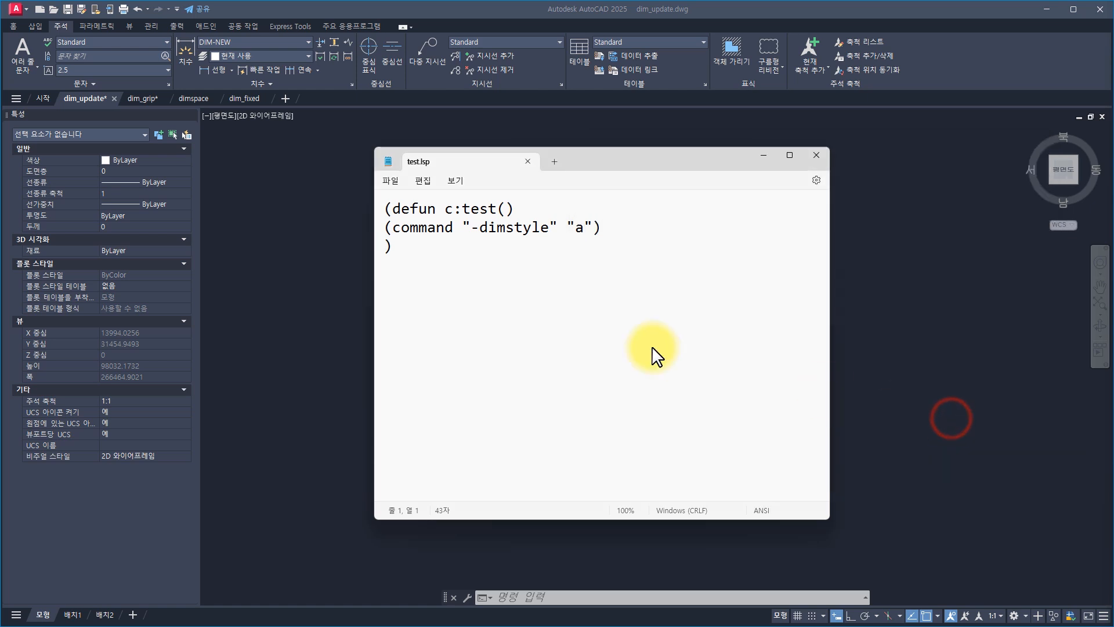
# Copy the complete c:test routine from test.lsp.
pyautogui.click(591, 314)
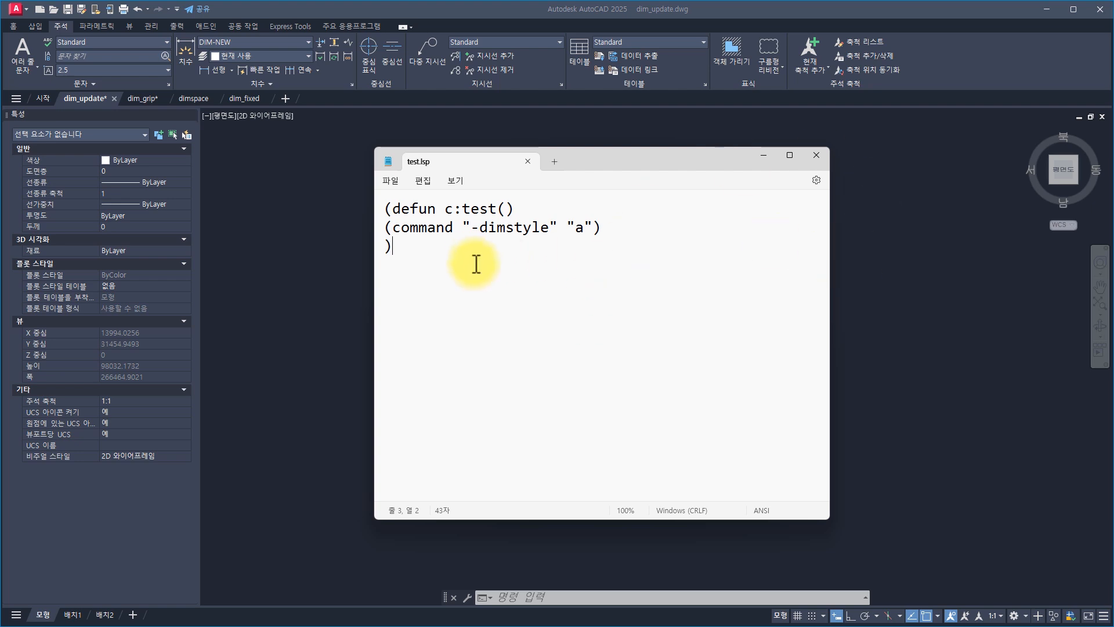
pyautogui.hotkey('ctrl', 'a')
pyautogui.rightClick(467, 221)
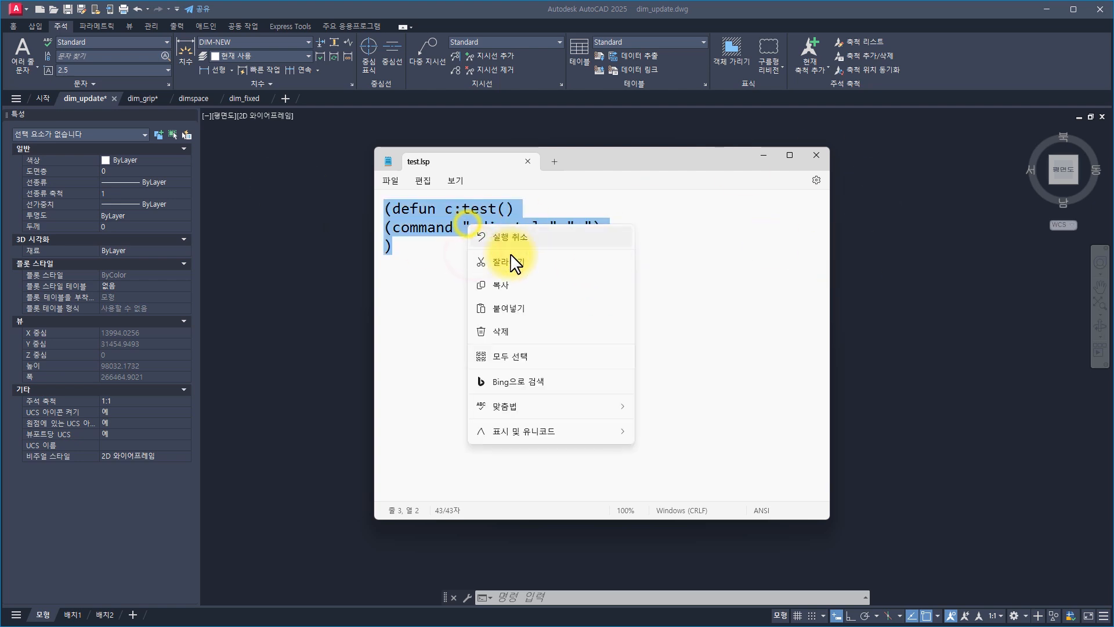
pyautogui.click(499, 284)
# Switch to AutoCAD, load the copied c:test routine through the command line, and check its definition in the command history.
pyautogui.click(307, 325)
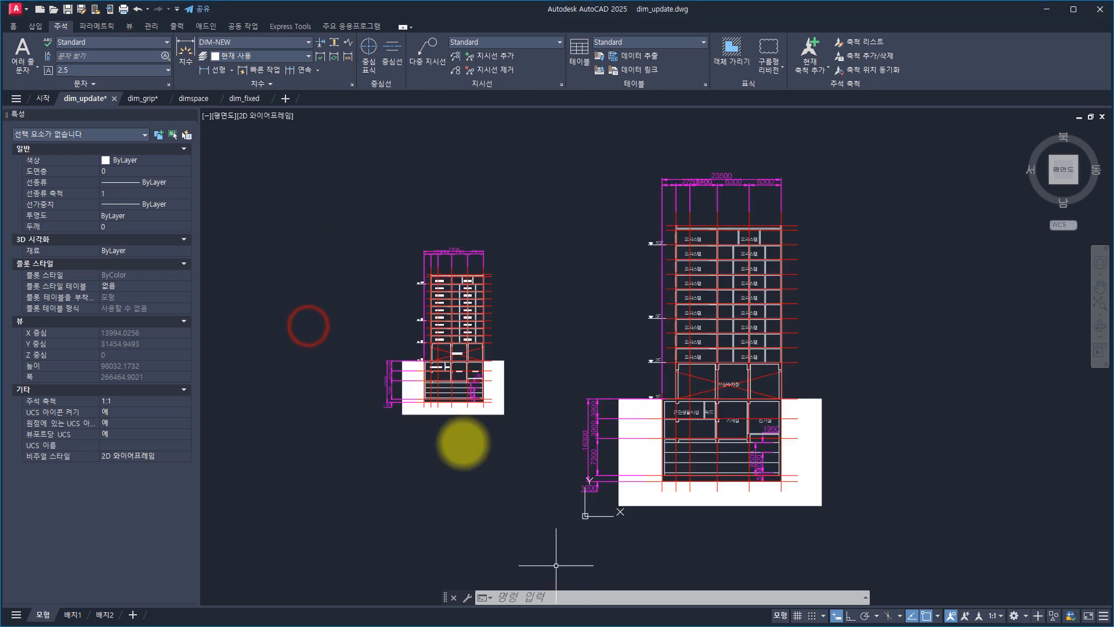
pyautogui.click(547, 597)
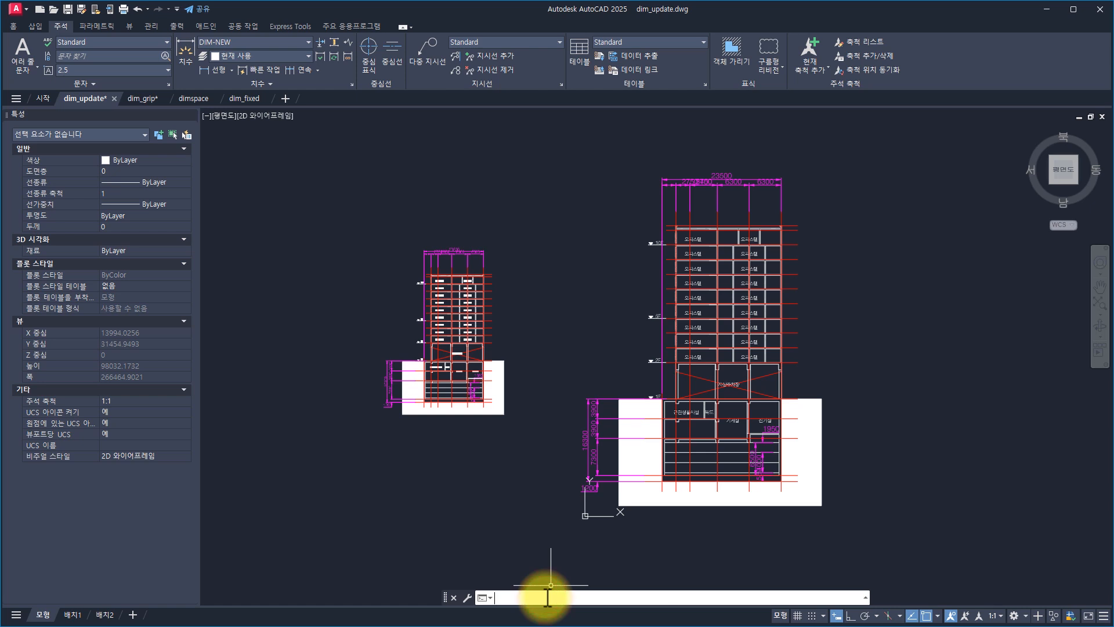
pyautogui.hotkey('ctrl', 'v')
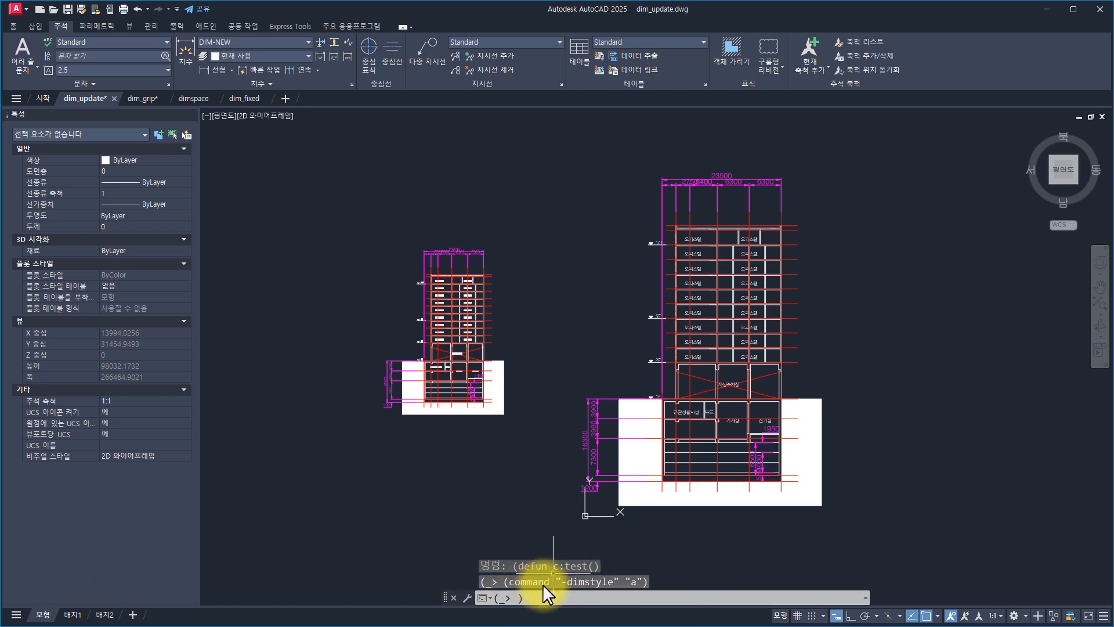
pyautogui.press('Return')
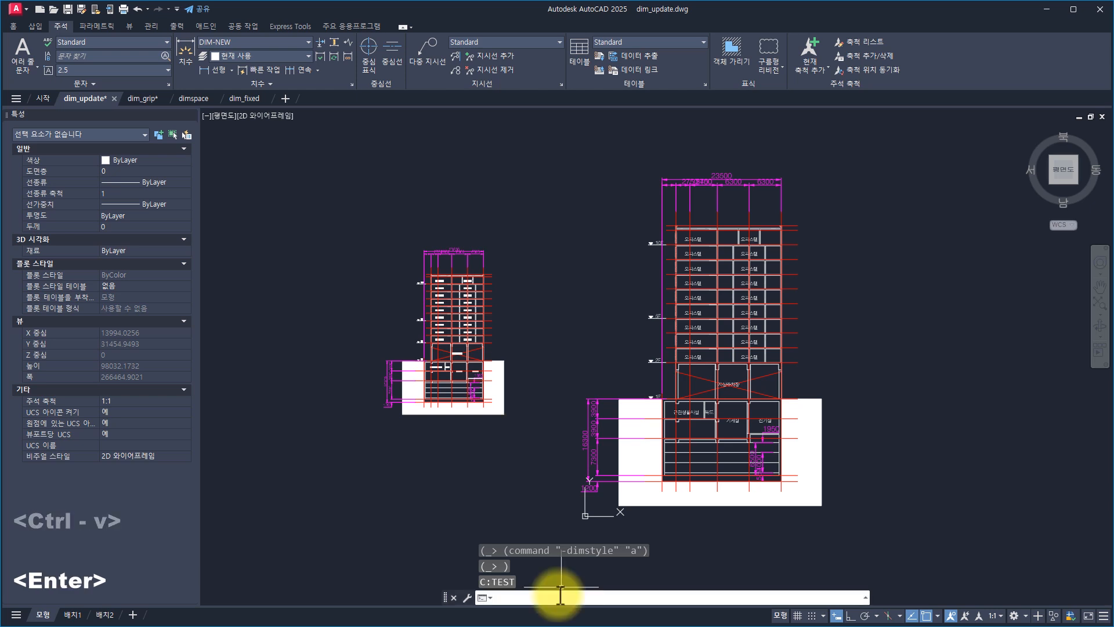
pyautogui.press('F2')
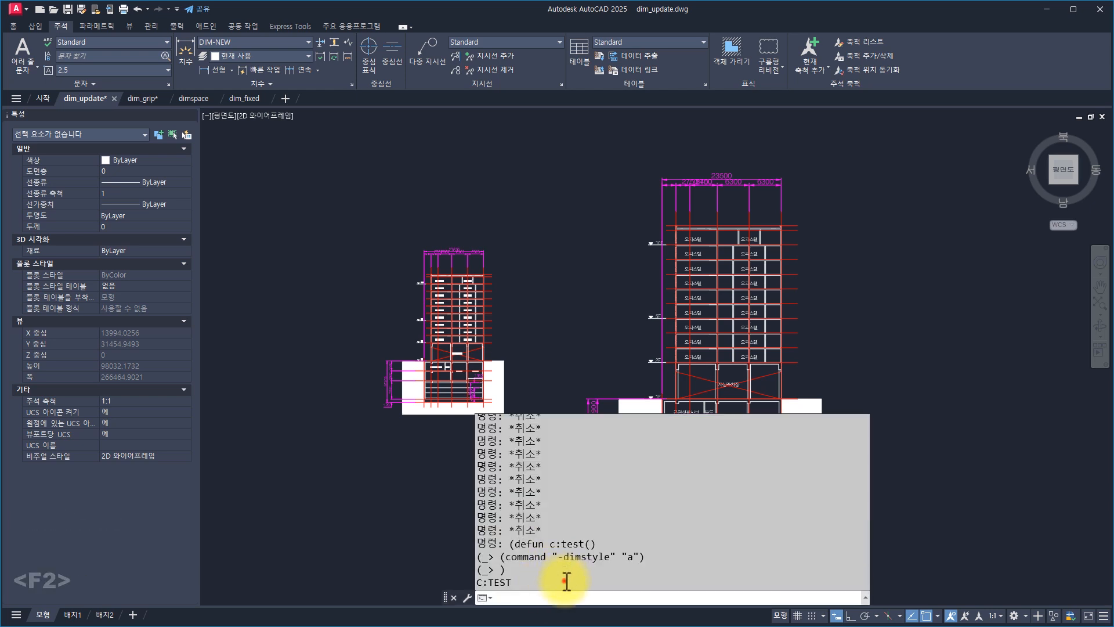
pyautogui.moveTo(566, 580); pyautogui.dragTo(471, 584)
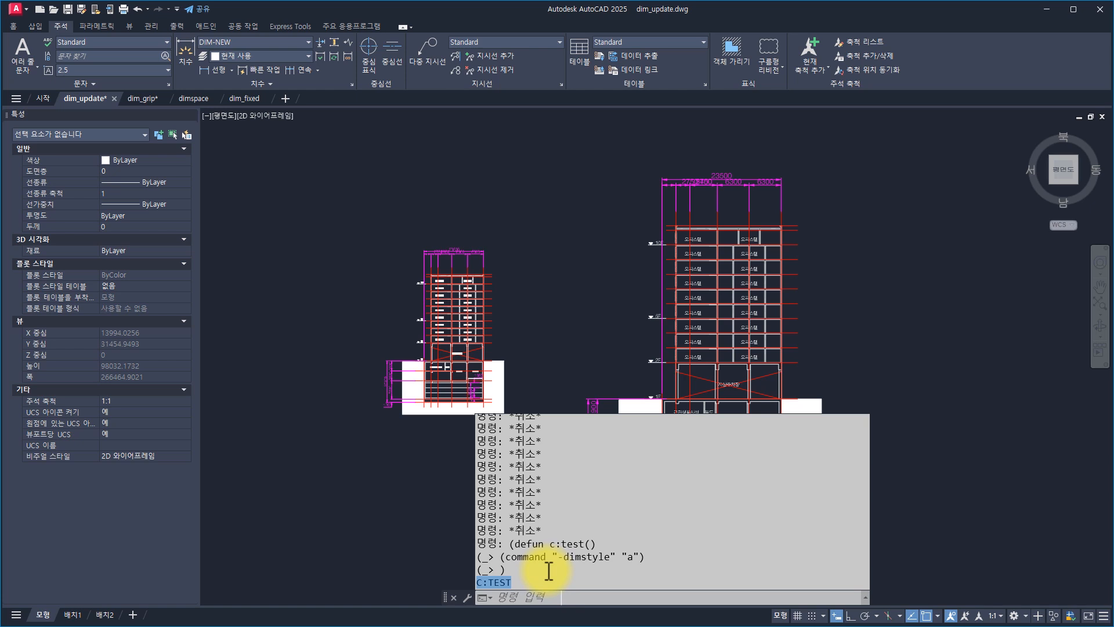
pyautogui.press('Escape')
pyautogui.press('Escape')
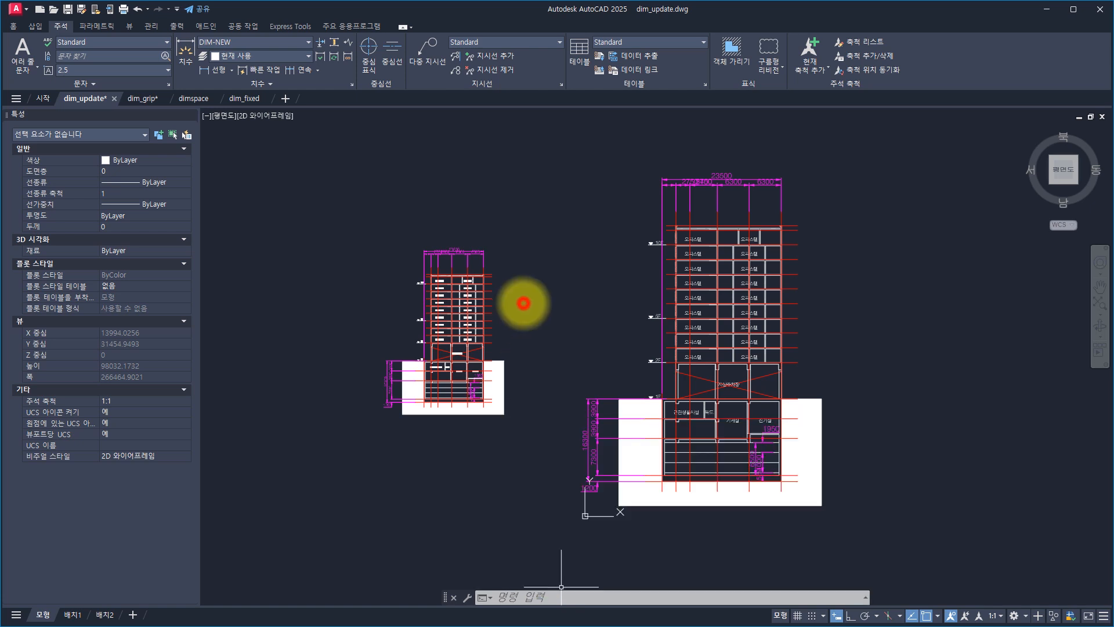
pyautogui.press('Escape')
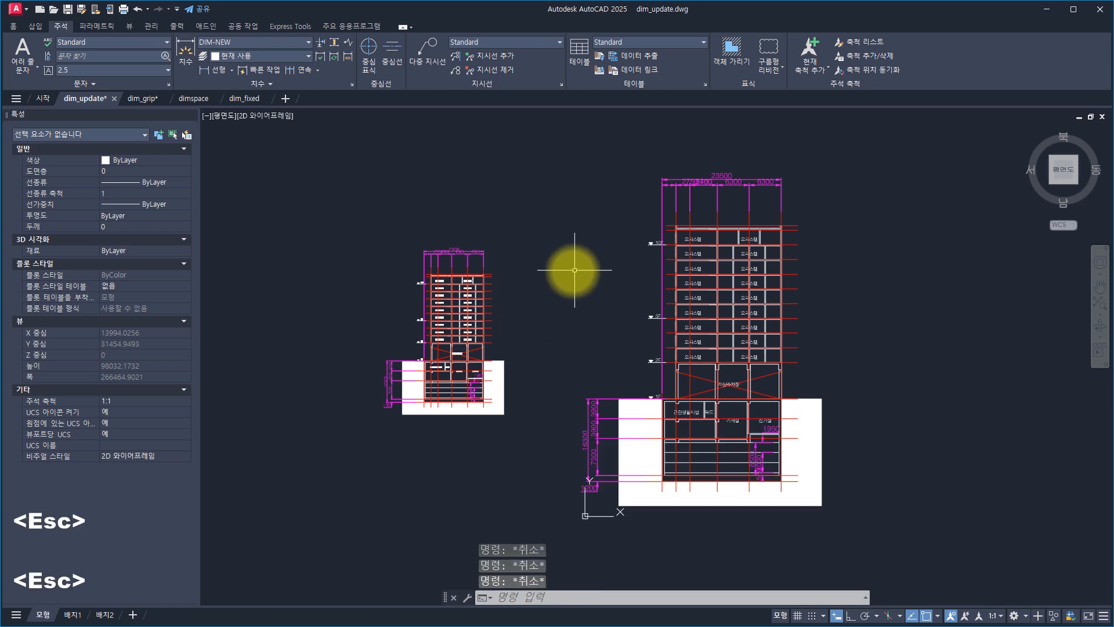
# Run the TEST command, review its -dimstyle command history, and apply the current dimension style to the whole larger building section.
pyautogui.write('test')
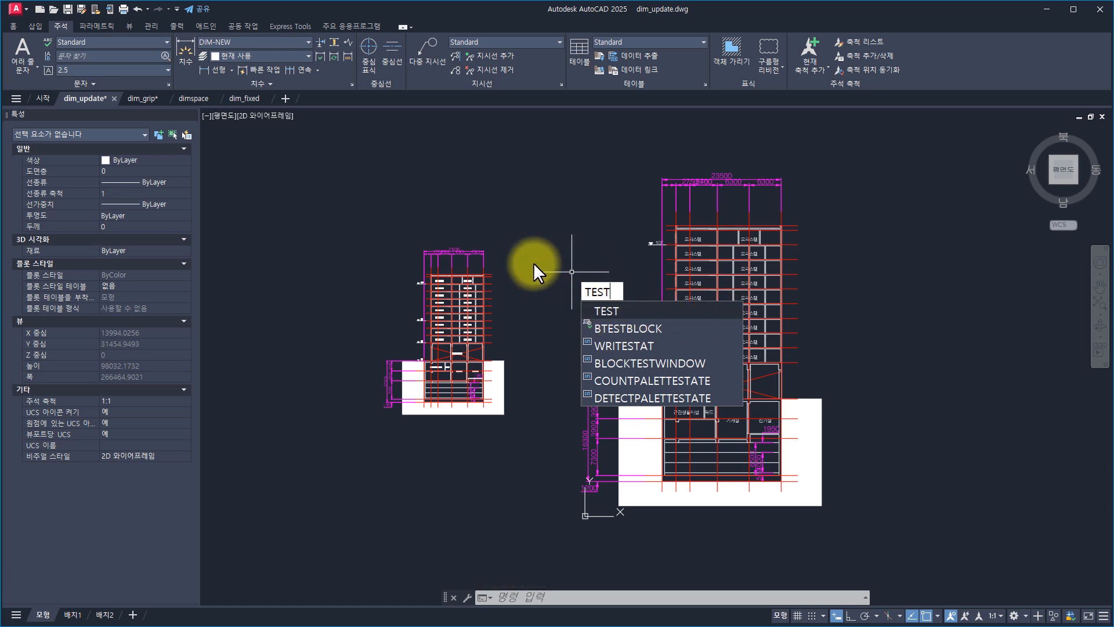
pyautogui.press('space')
pyautogui.press('F2')
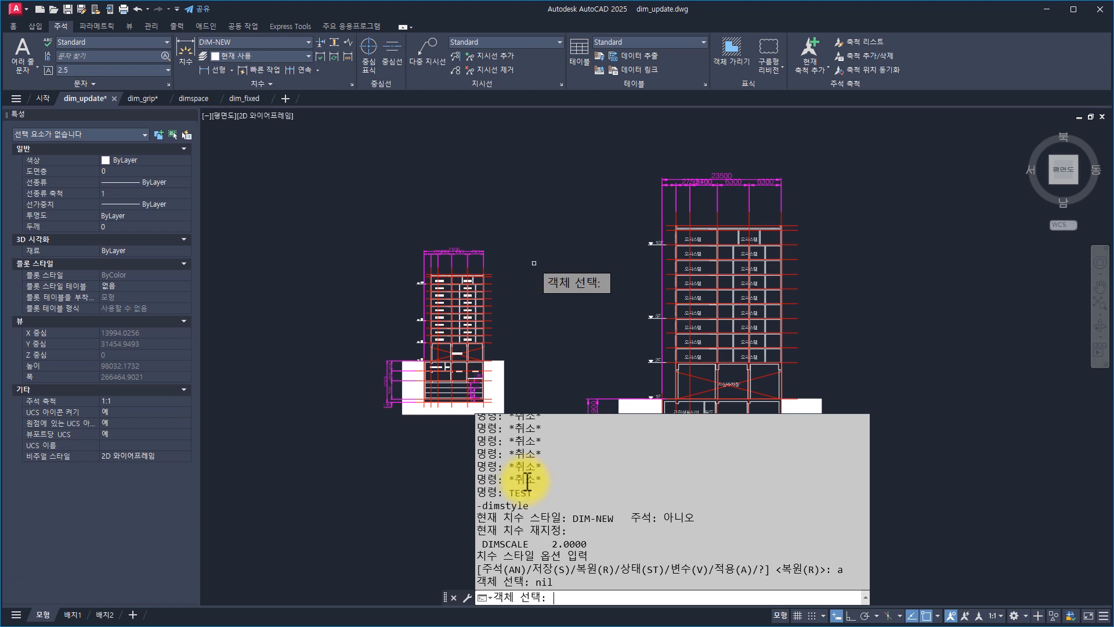
pyautogui.moveTo(545, 472); pyautogui.dragTo(530, 511)
pyautogui.click(585, 519)
pyautogui.moveTo(600, 582); pyautogui.dragTo(543, 570)
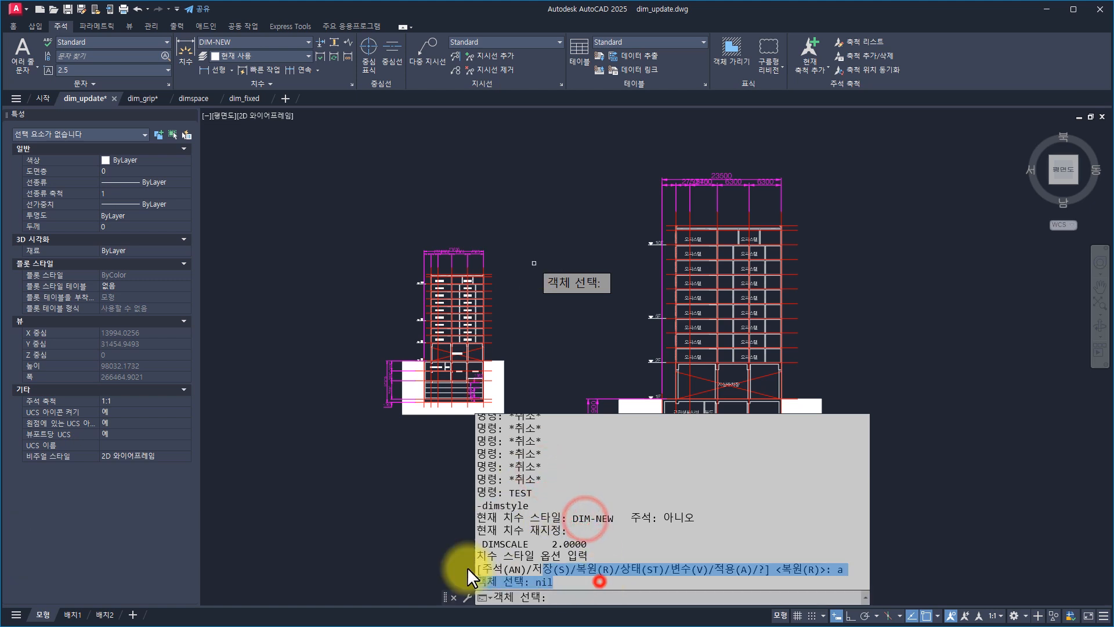
pyautogui.click(542, 286)
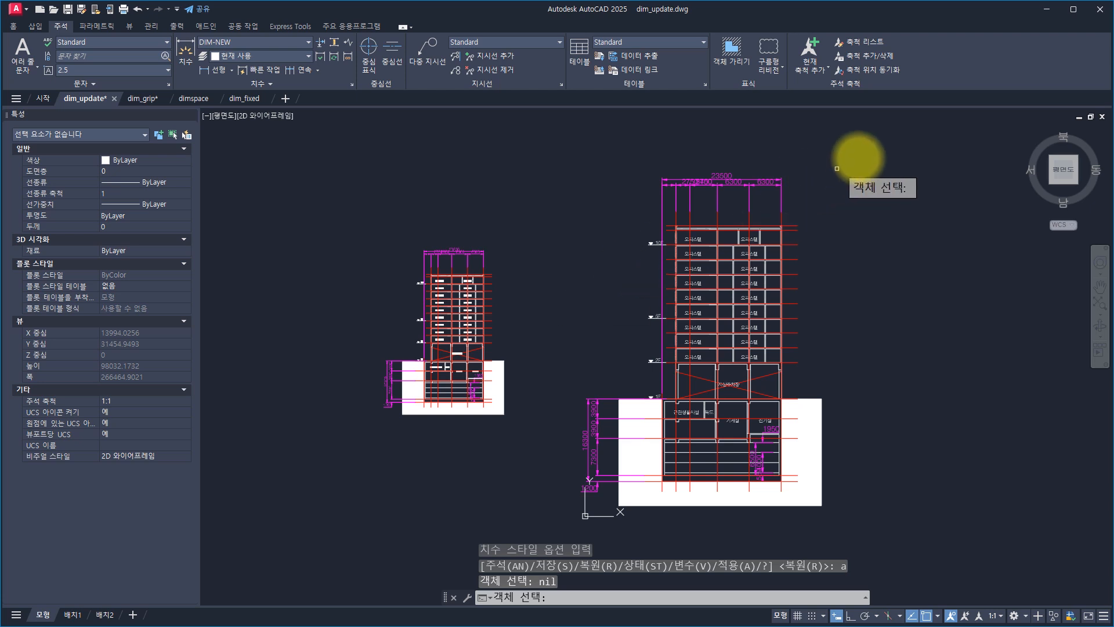
pyautogui.click(875, 133)
pyautogui.click(520, 529)
pyautogui.press('space')
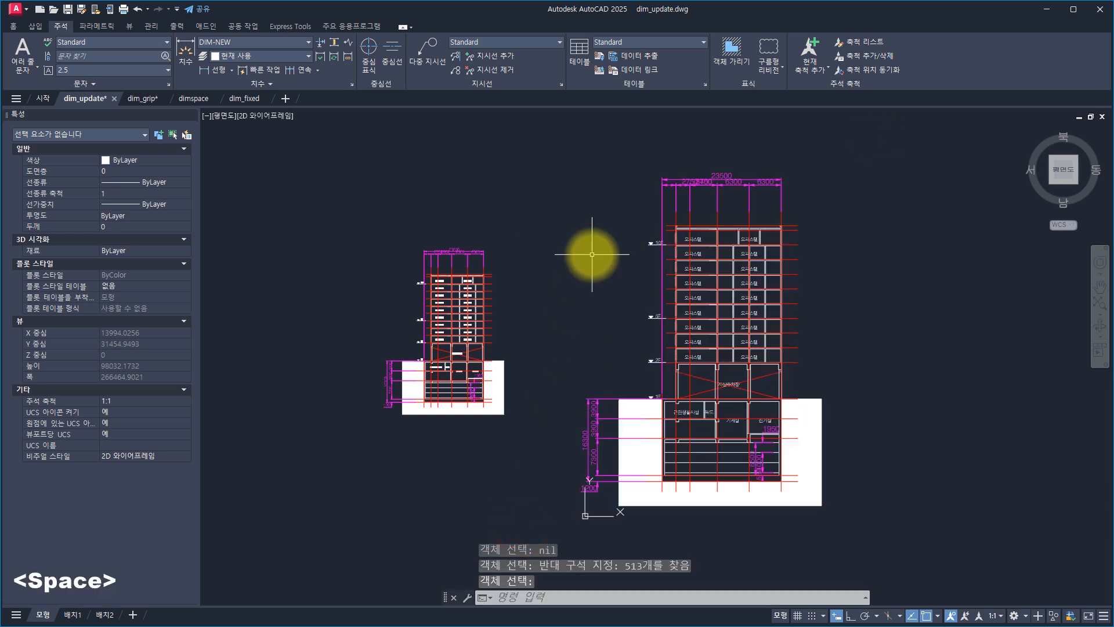
# Repeat the TEST command on the whole smaller building section to update its dimensions to the current style.
pyautogui.press('space')
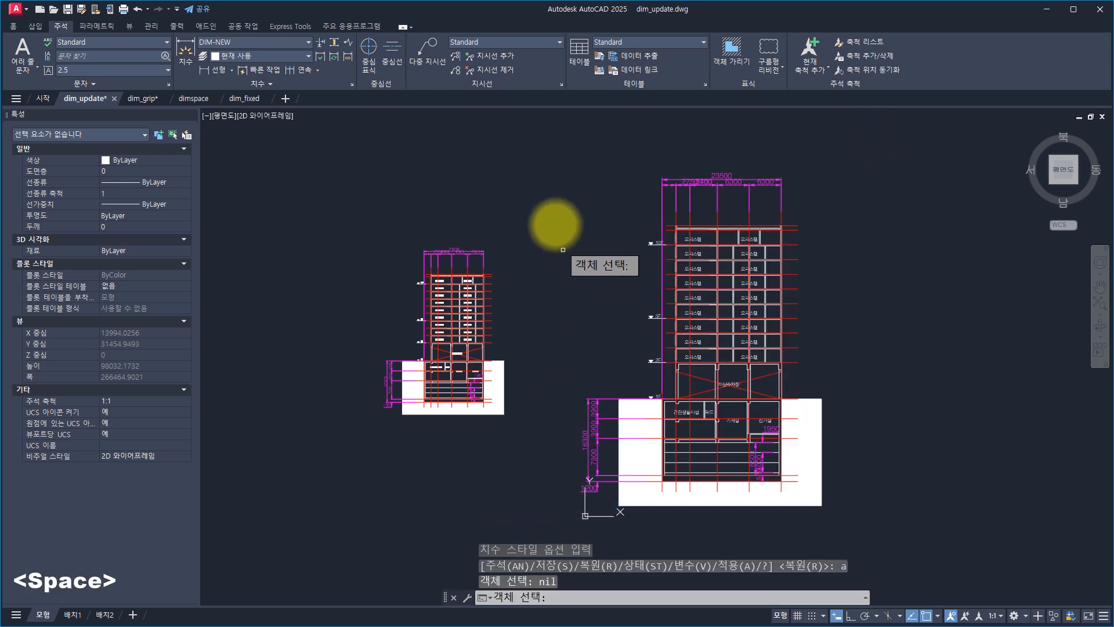
pyautogui.click(552, 212)
pyautogui.click(346, 516)
pyautogui.press('space')
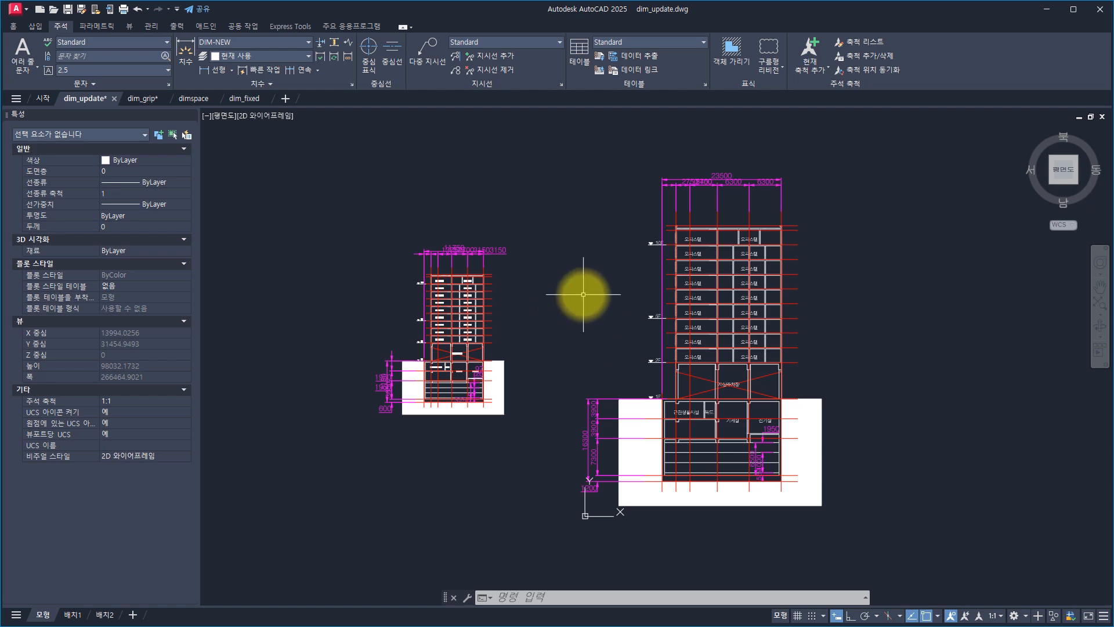
pyautogui.press('Escape')
pyautogui.press('Escape')
pyautogui.press('Escape')
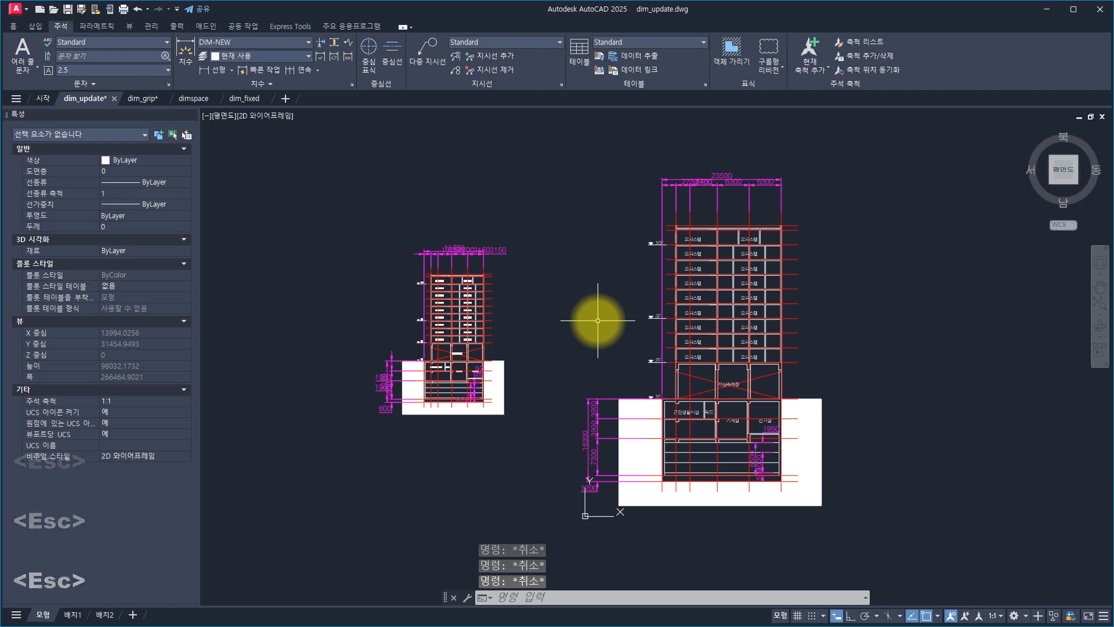
pyautogui.write('t')
pyautogui.press('Escape')
pyautogui.press('Escape')
pyautogui.press('Escape')
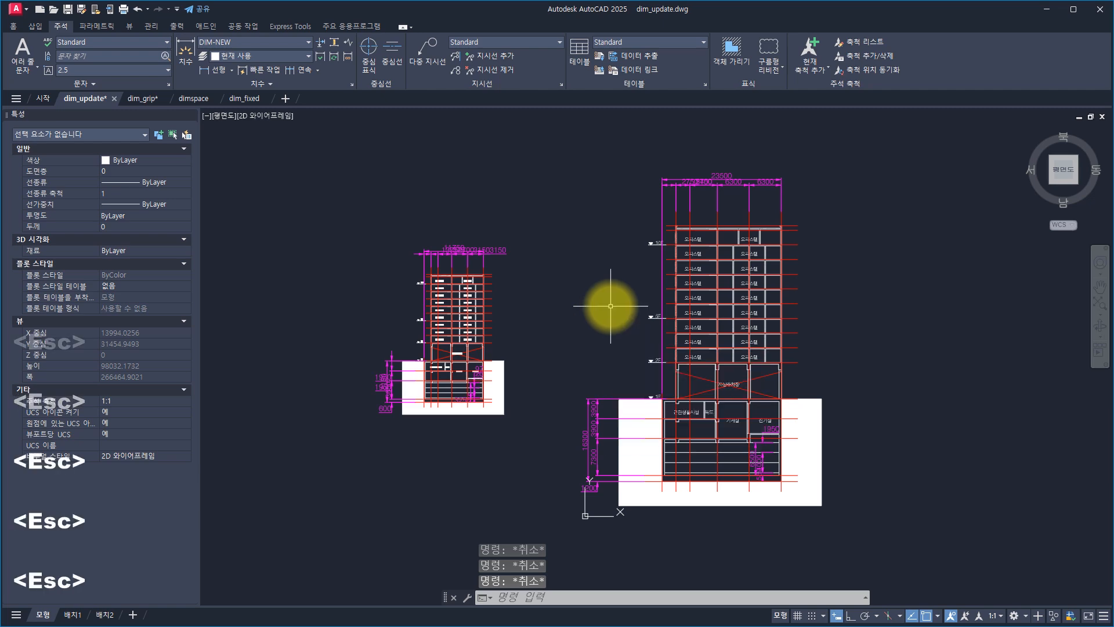
# Set the text override to 1000 on the larger section's overall vertical dimension below 1F and clear the selection.
pyautogui.scroll(6, 610, 458)
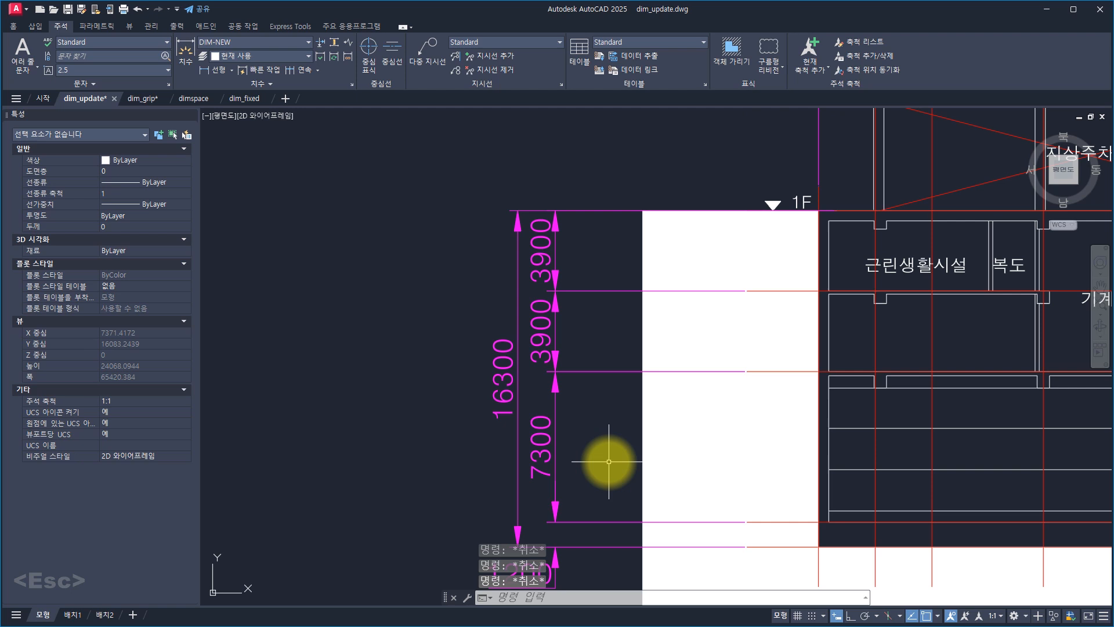
pyautogui.click(535, 398)
pyautogui.click(481, 384)
pyautogui.scroll(-8, 110, 367)
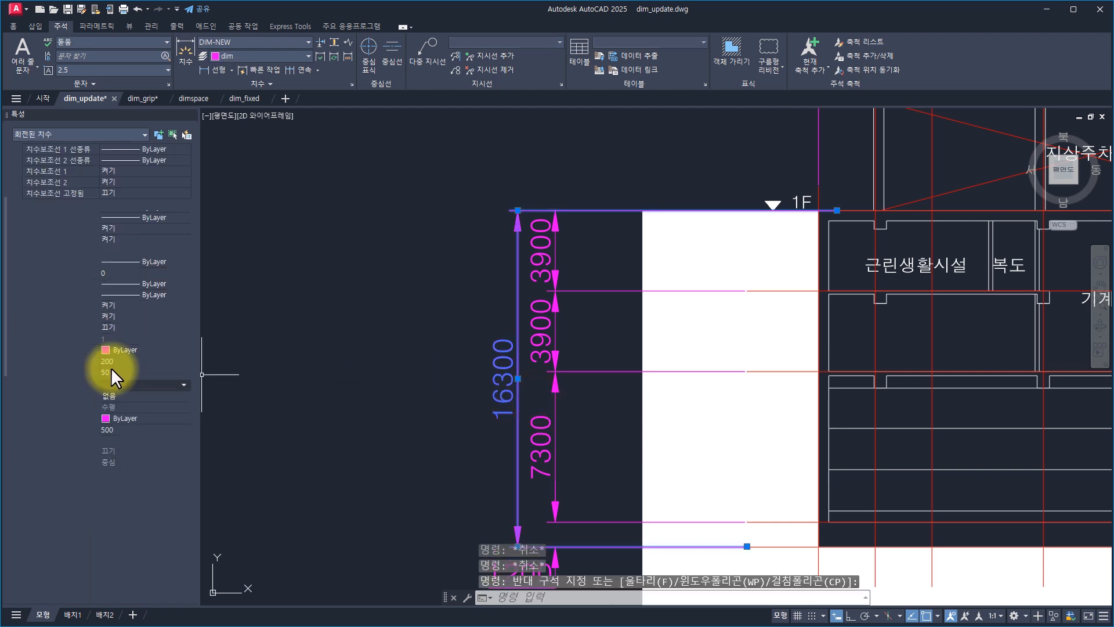
pyautogui.click(130, 428)
pyautogui.write('1000')
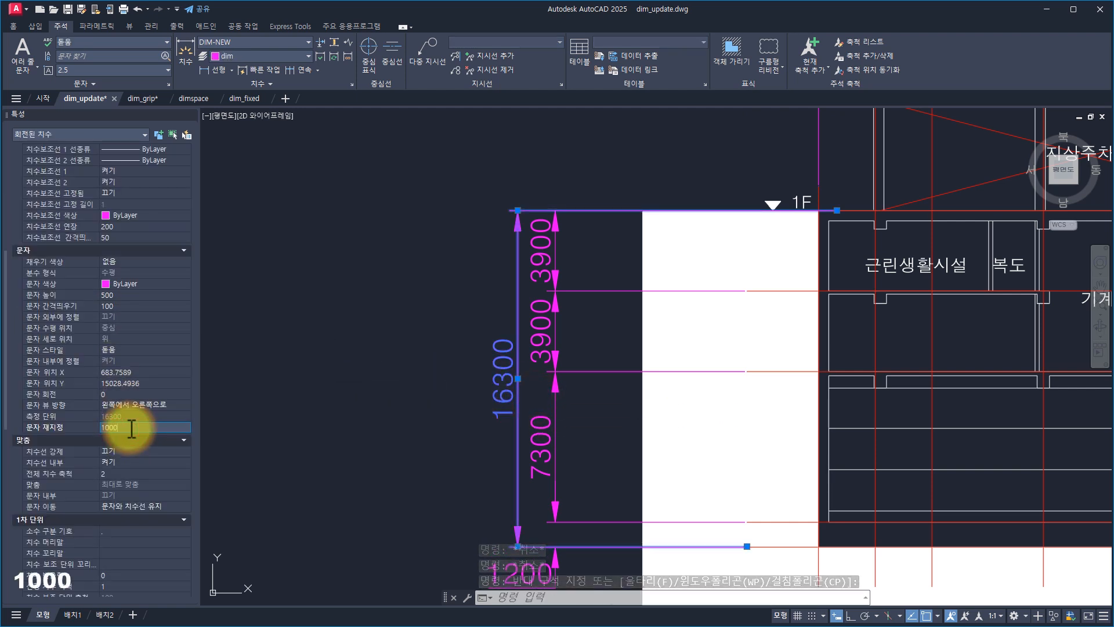
pyautogui.press('Return')
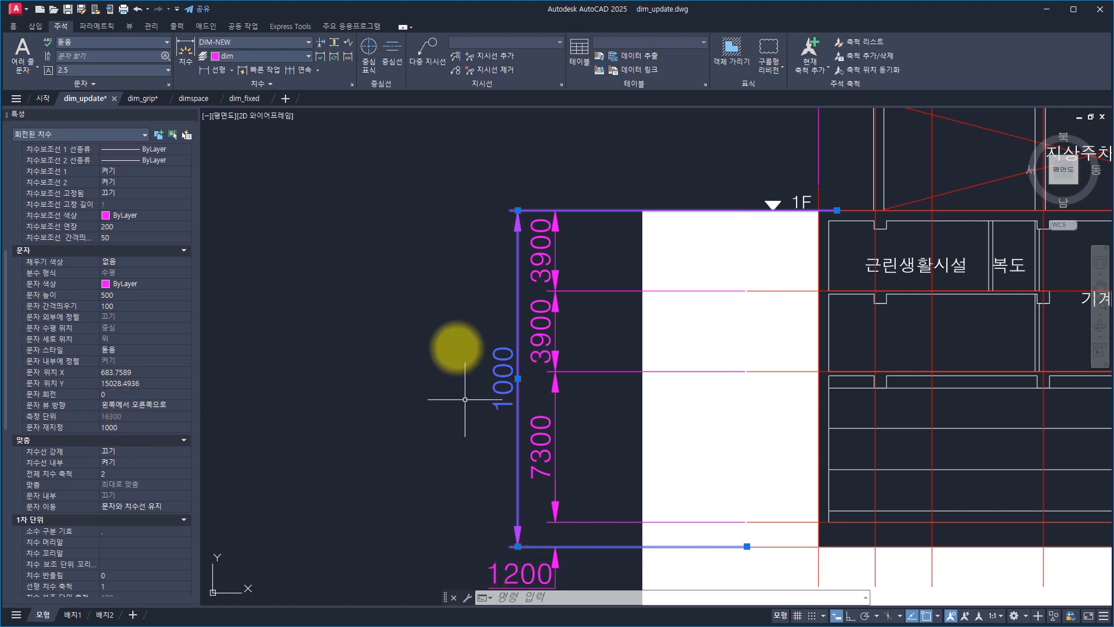
pyautogui.press('Escape')
pyautogui.press('Escape')
pyautogui.press('Escape')
pyautogui.press('Escape')
pyautogui.press('Escape')
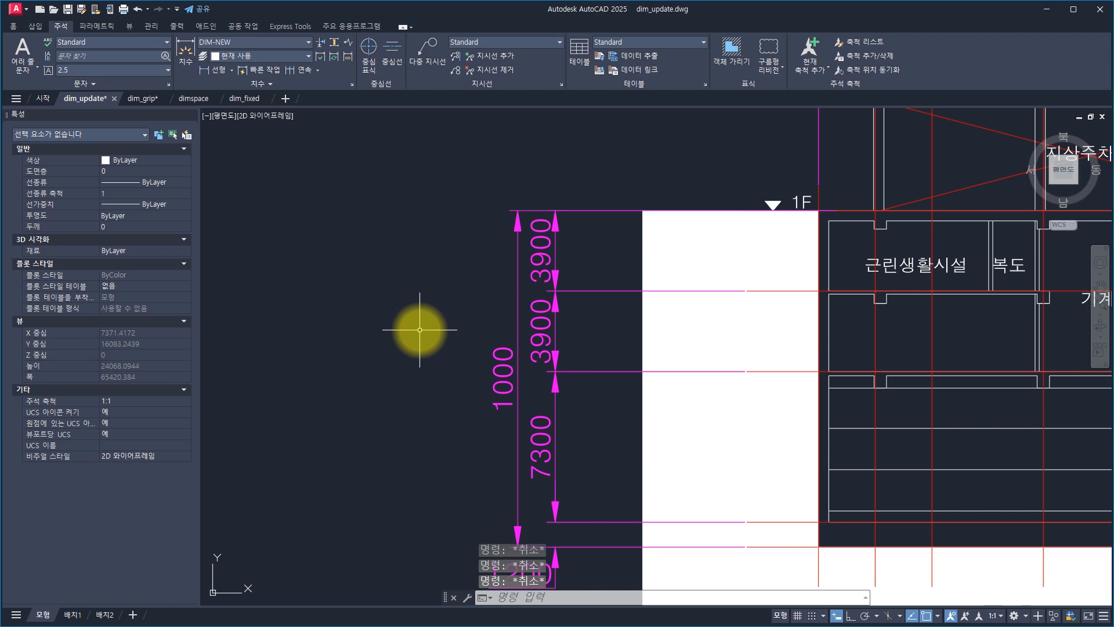
# Set DIMSCALE to 1 and apply the current dimension style to the larger section's four vertical dimensions directly below 1F.
pyautogui.write('dim')
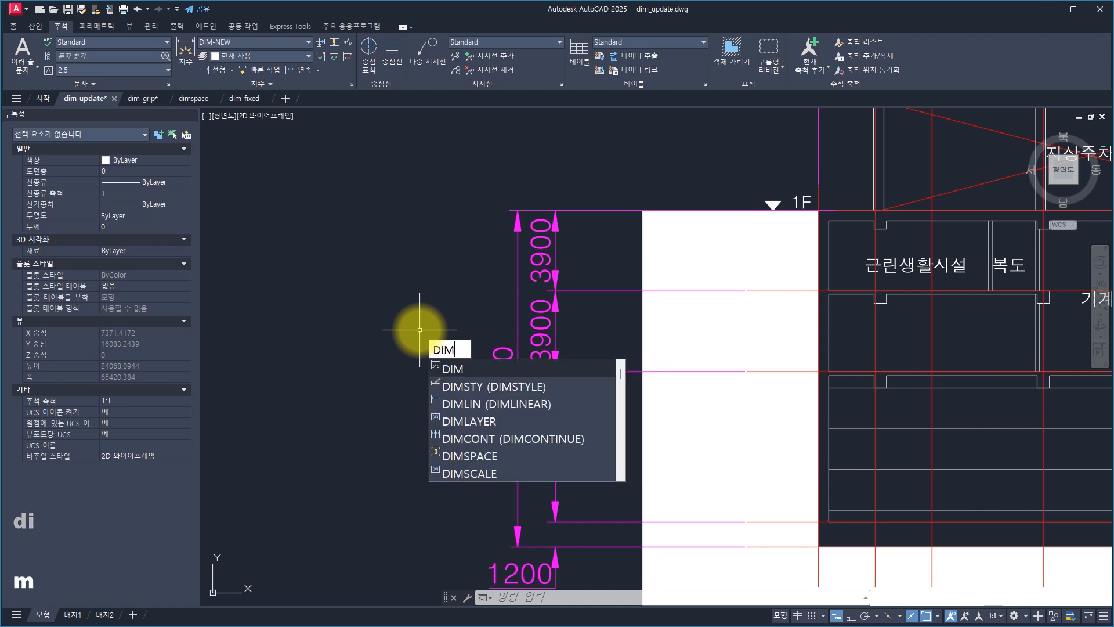
pyautogui.write('sc')
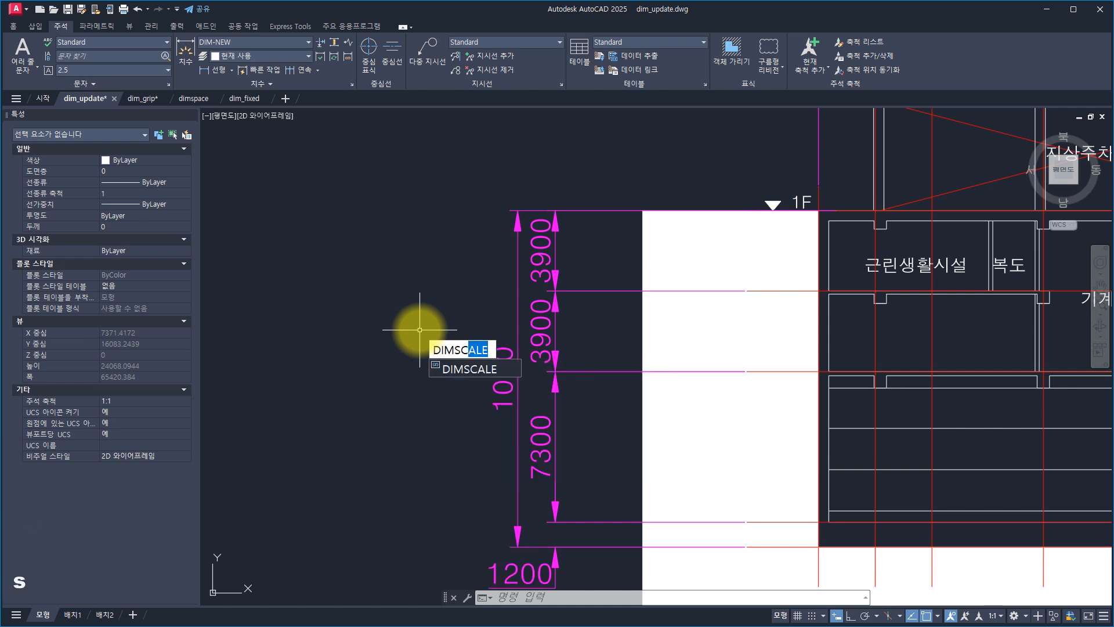
pyautogui.press('Return')
pyautogui.write('1')
pyautogui.press('Return')
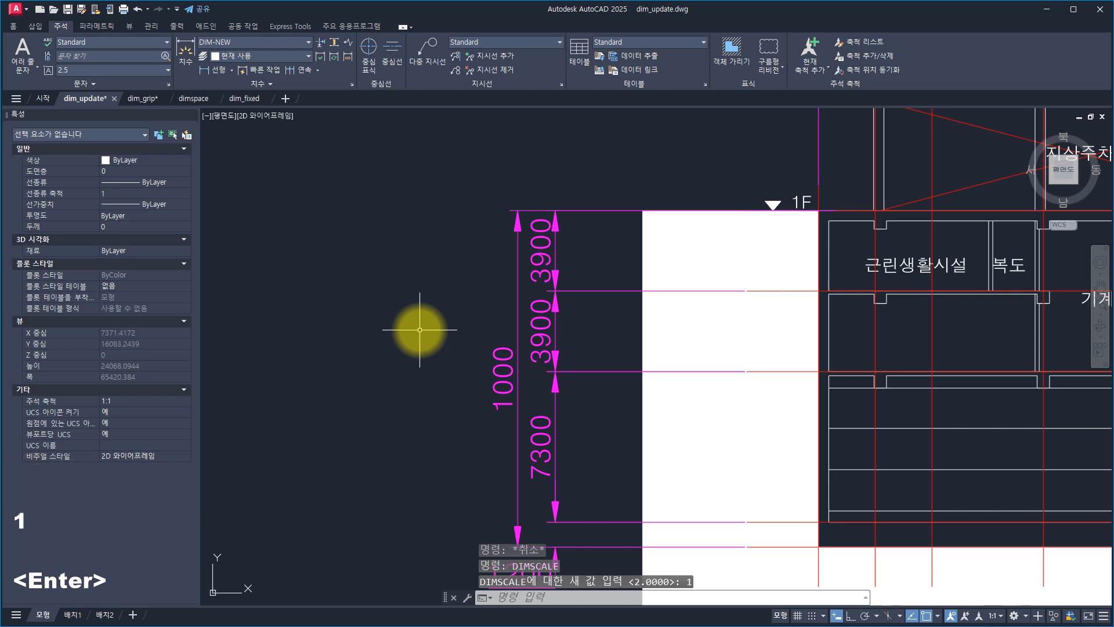
pyautogui.click(332, 57)
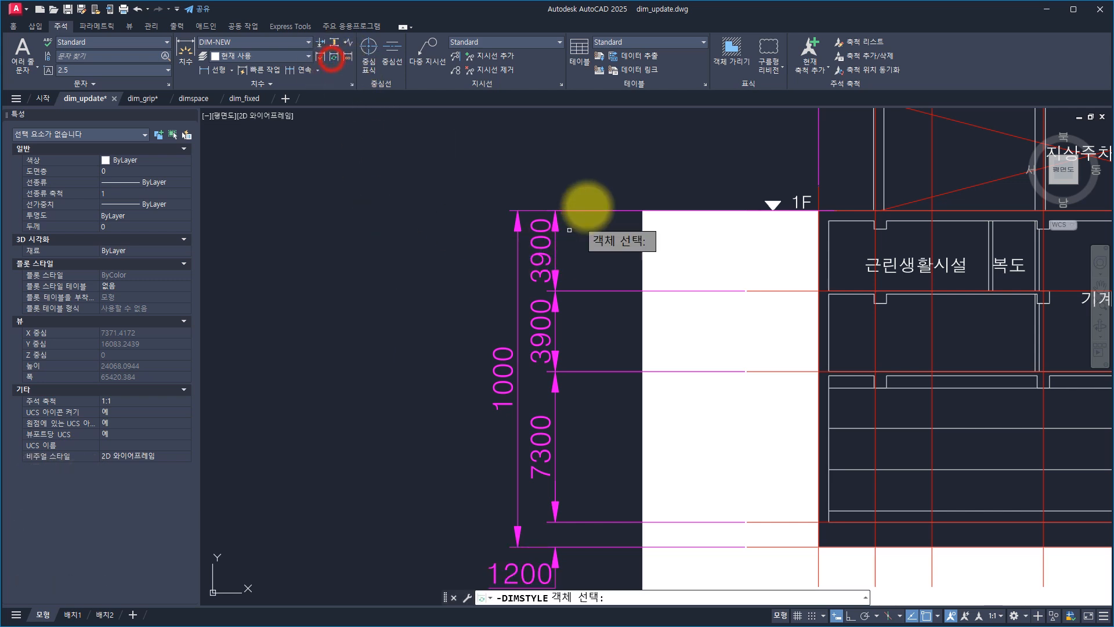
pyautogui.click(597, 166)
pyautogui.click(443, 472)
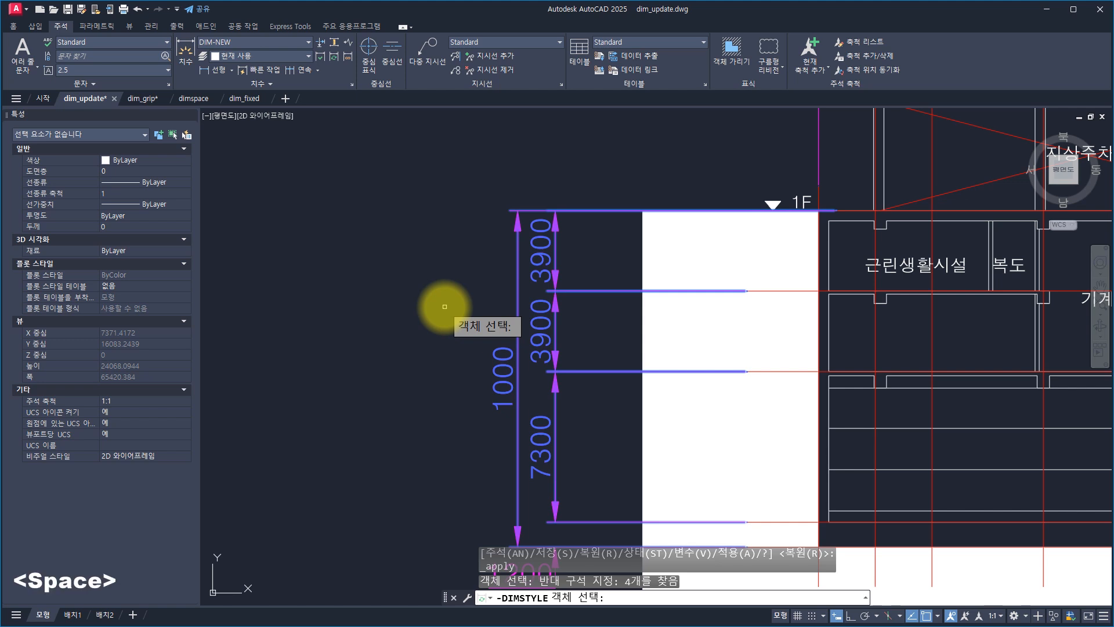
pyautogui.press('space')
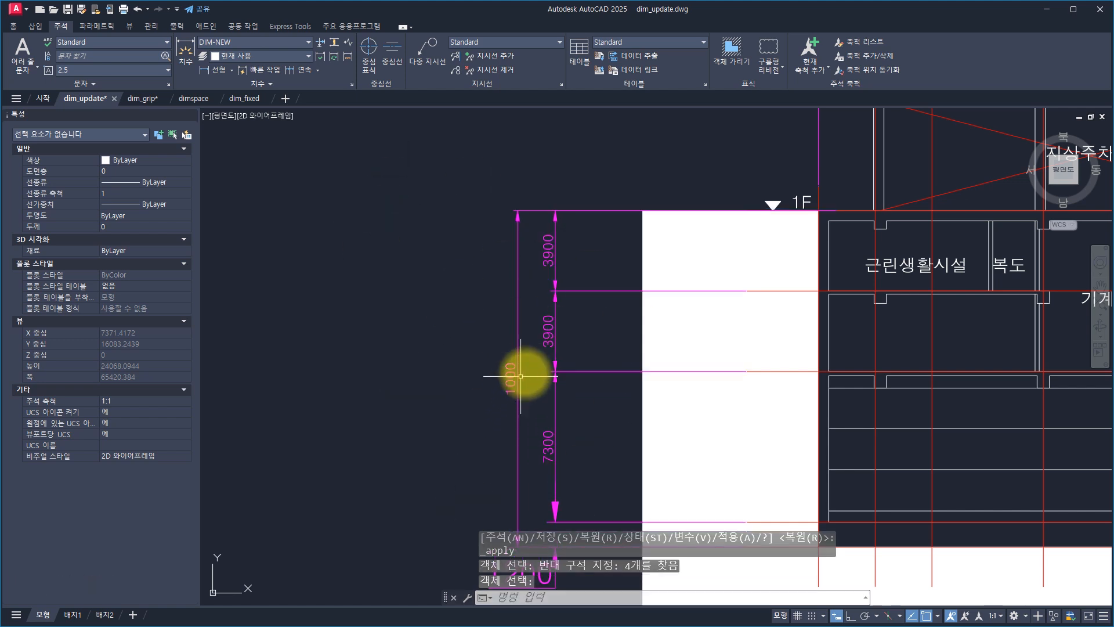
# Check the text override property of the larger section's overall vertical dimension below 1F, and clear the selection.
pyautogui.click(520, 376)
pyautogui.click(472, 378)
pyautogui.scroll(-8, 127, 411)
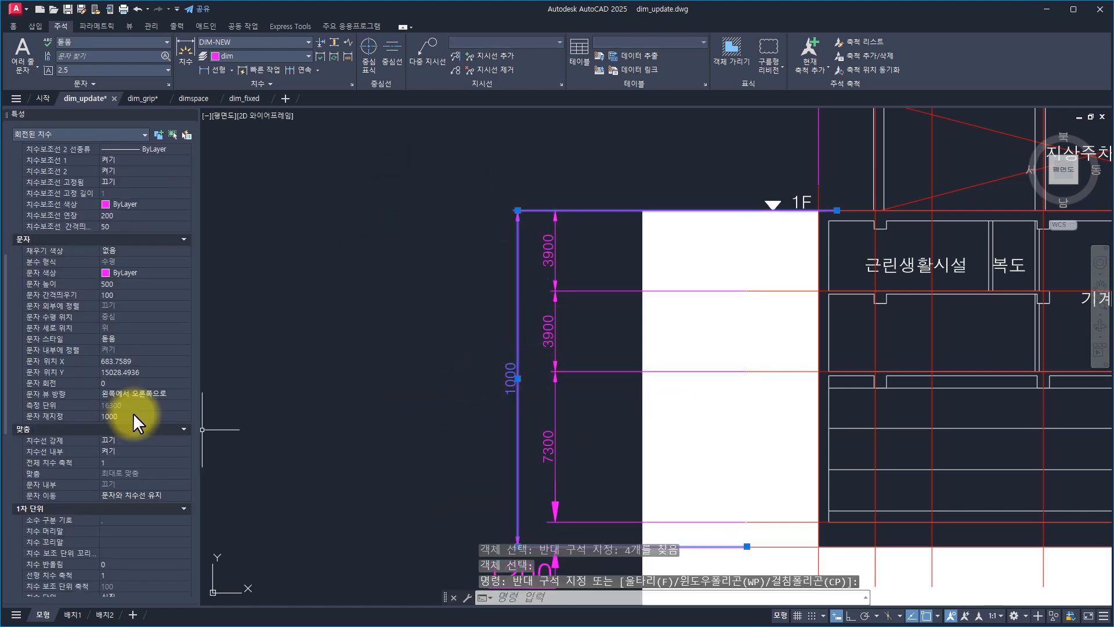
pyautogui.click(134, 415)
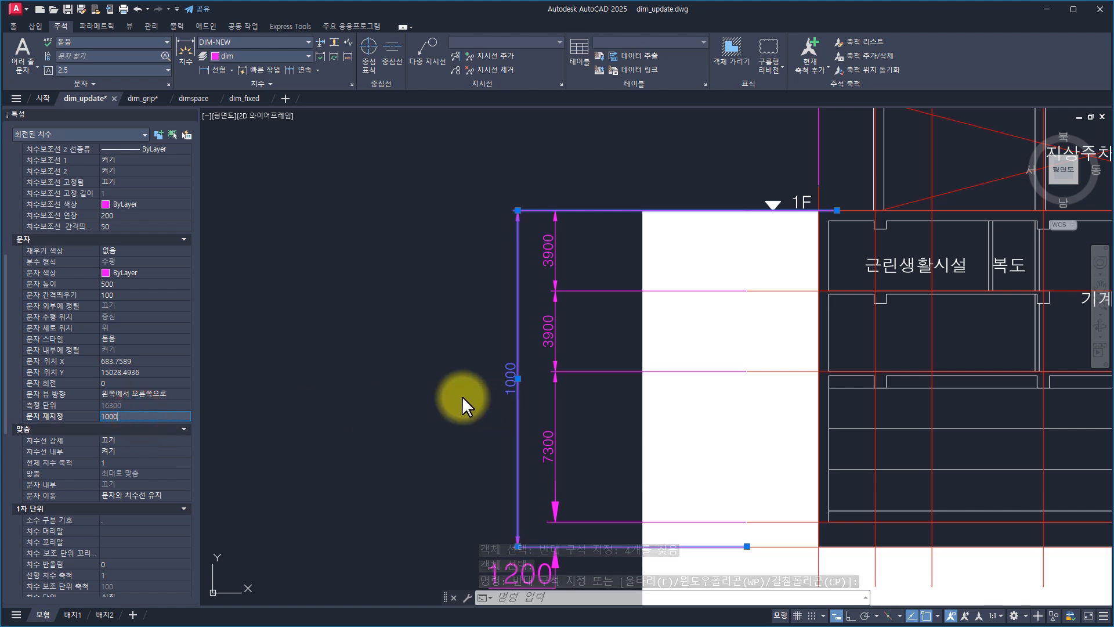
pyautogui.press('Escape')
pyautogui.press('Escape')
pyautogui.press('Escape')
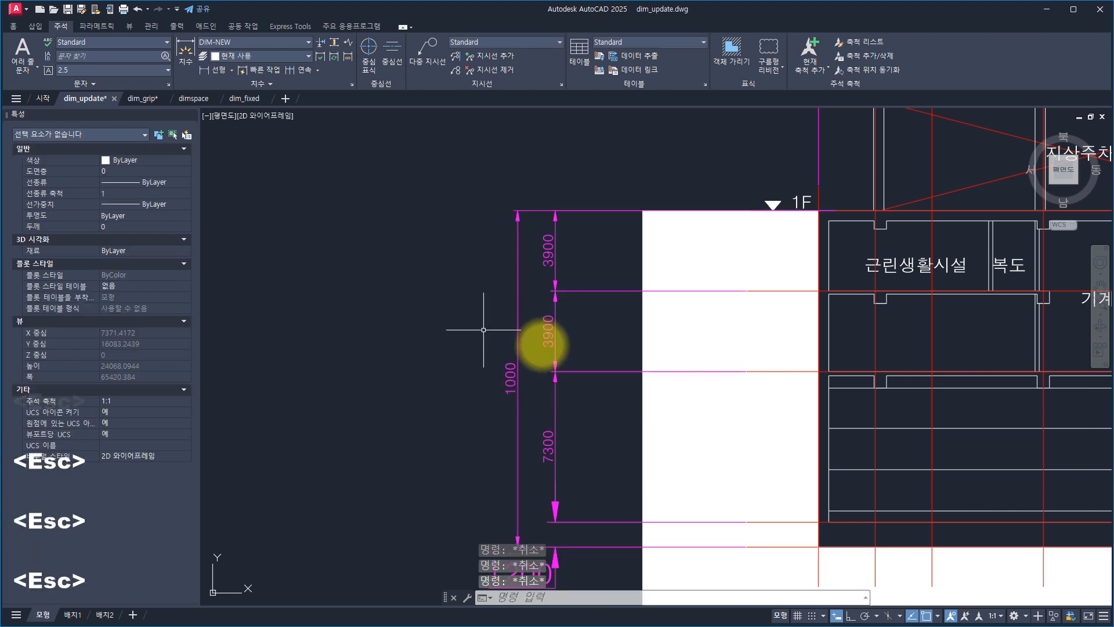
pyautogui.click(528, 398)
pyautogui.click(491, 380)
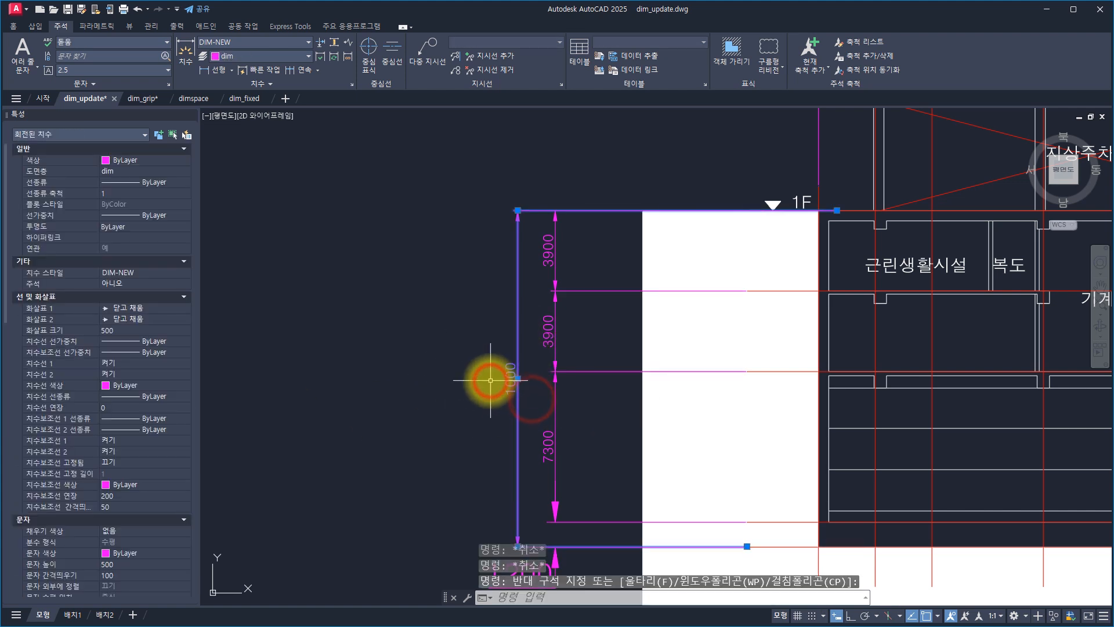
pyautogui.press('Escape')
pyautogui.press('Escape')
pyautogui.press('Escape')
pyautogui.press('Escape')
pyautogui.press('Escape')
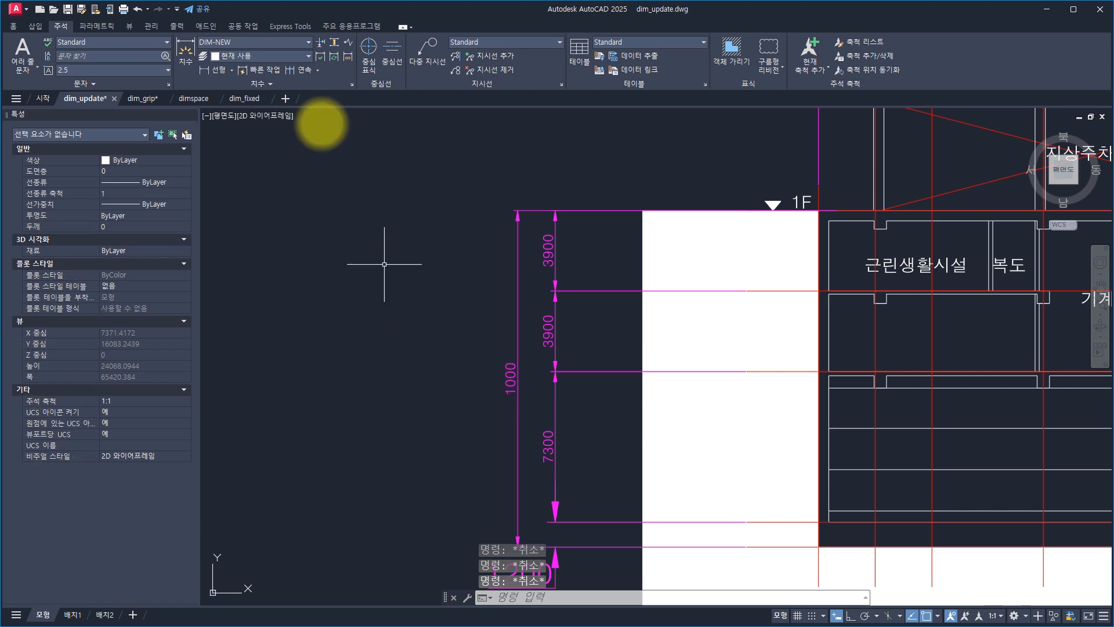
pyautogui.click(289, 26)
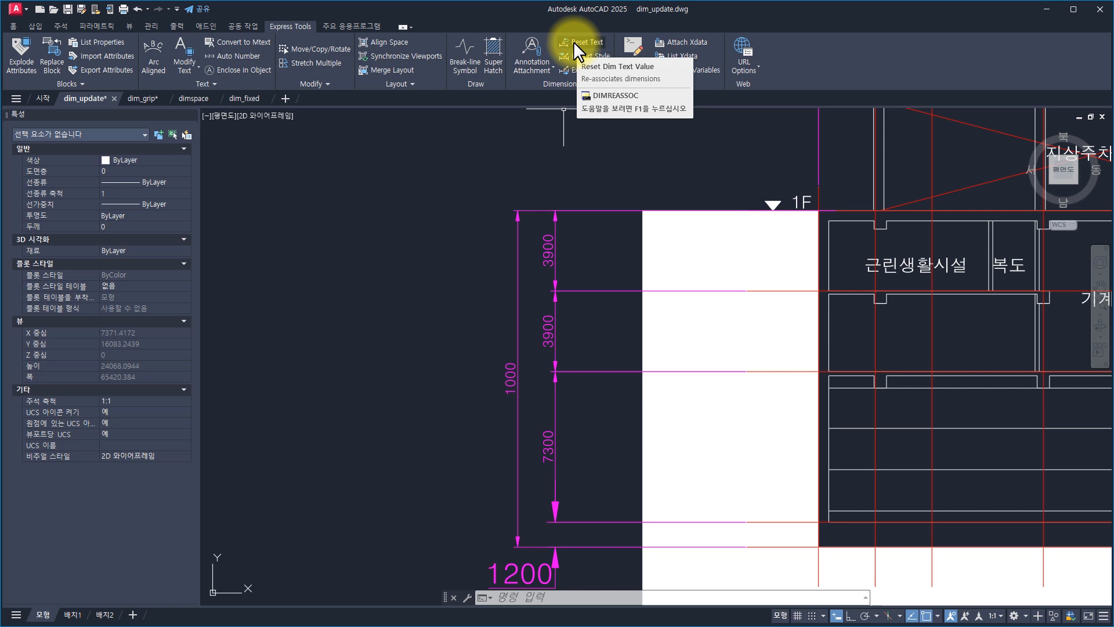
pyautogui.press('Escape')
pyautogui.press('Escape')
pyautogui.press('Escape')
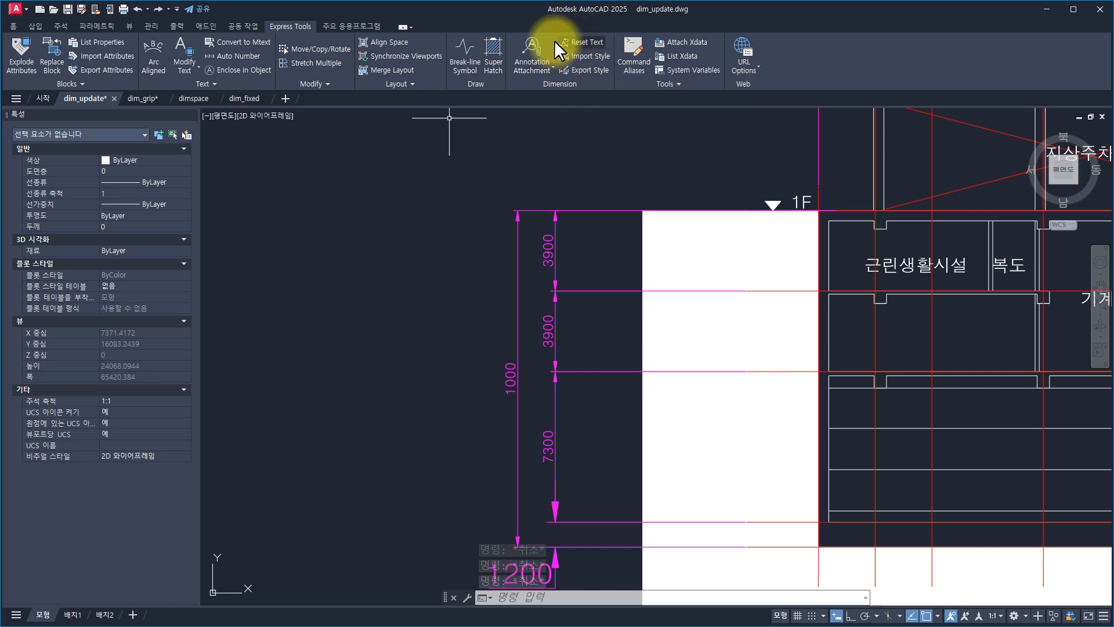
pyautogui.click(580, 40)
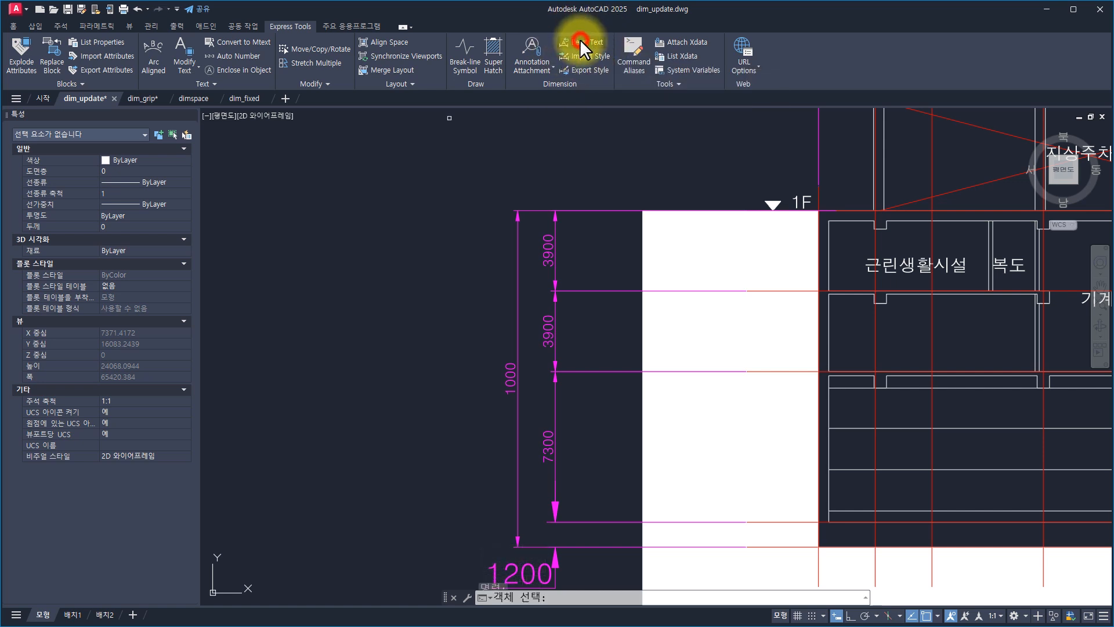
pyautogui.press('Escape')
# Run DIMREASSOC over the larger section's basement dimensions to reset the manually overridden overall vertical dimension text.
pyautogui.write('di')
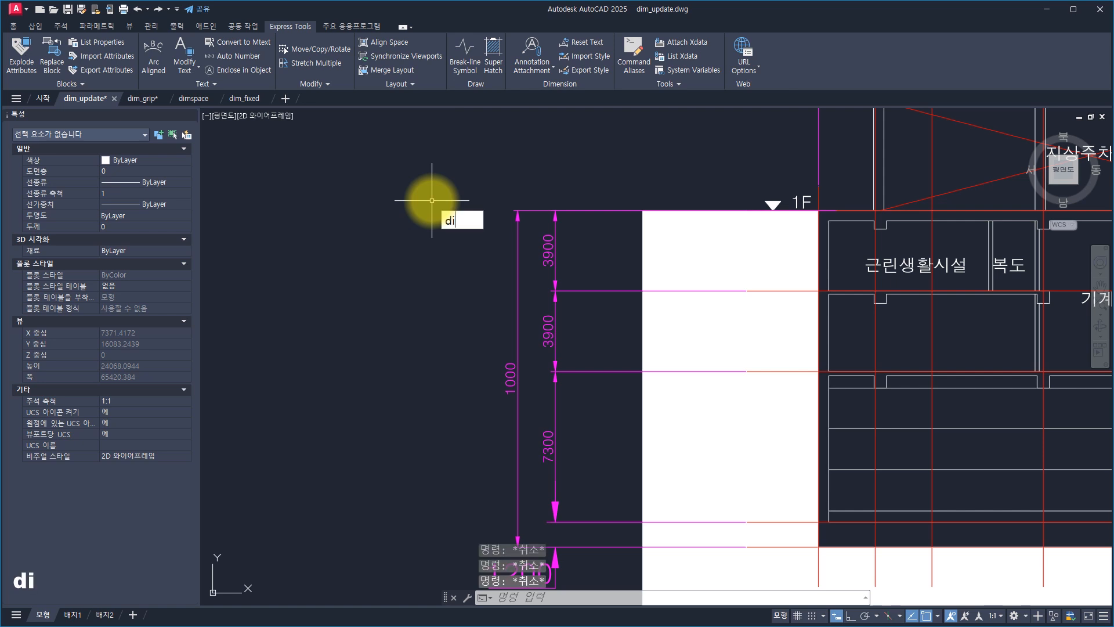
pyautogui.write('mreass')
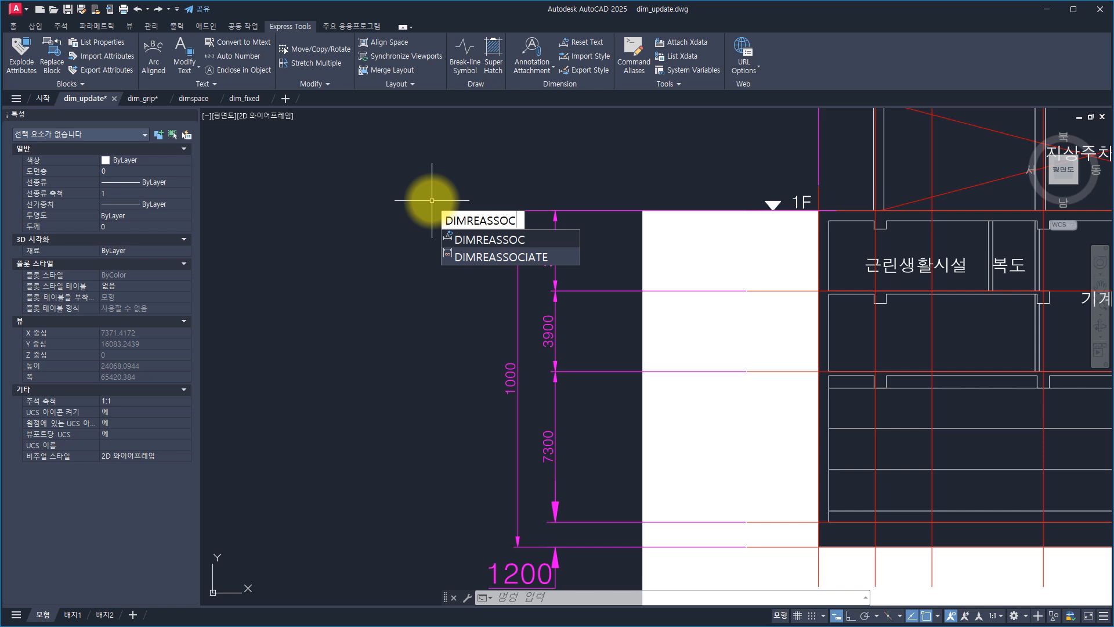
pyautogui.press('Return')
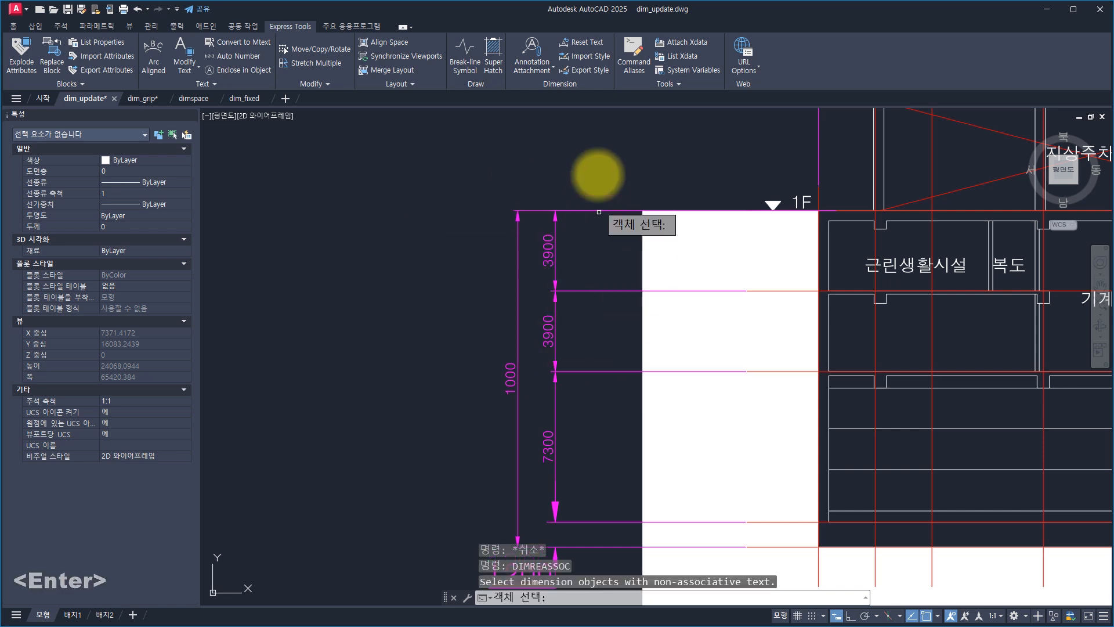
pyautogui.click(598, 173)
pyautogui.click(398, 441)
pyautogui.scroll(-3, 398, 439)
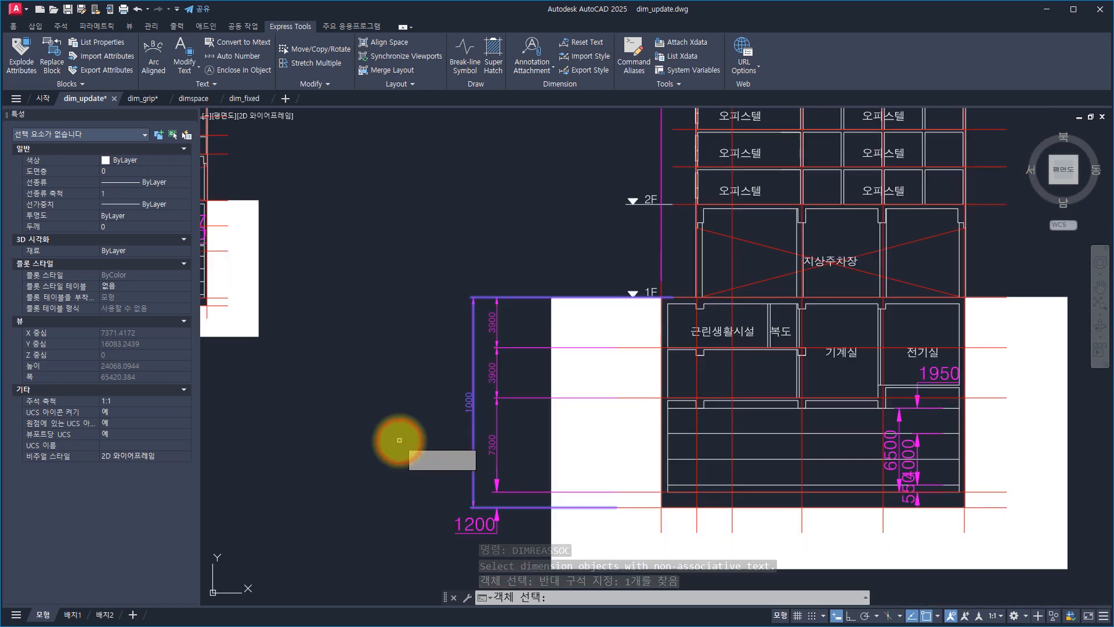
pyautogui.moveTo(398, 440); pyautogui.dragTo(436, 326, button='middle')
pyautogui.click(970, 528)
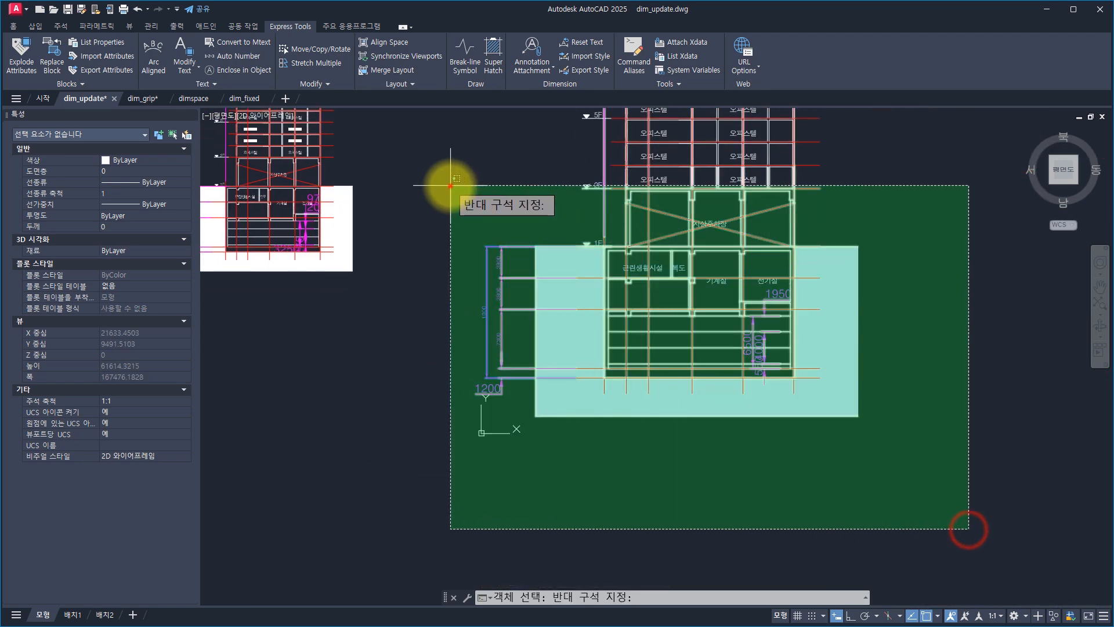
pyautogui.click(451, 185)
pyautogui.click(934, 204)
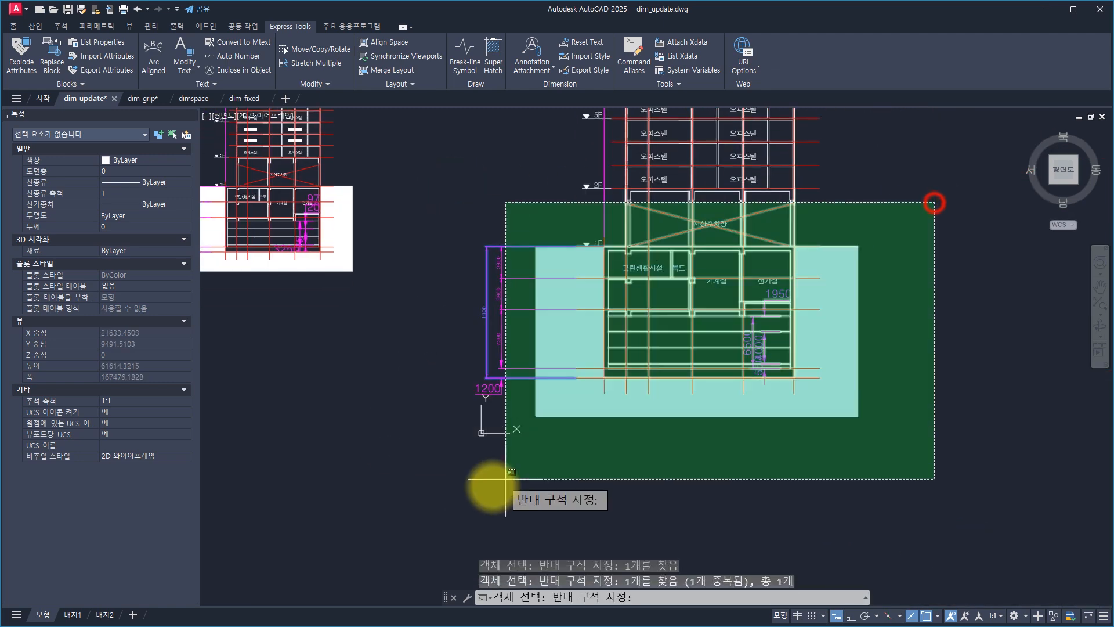
pyautogui.click(423, 494)
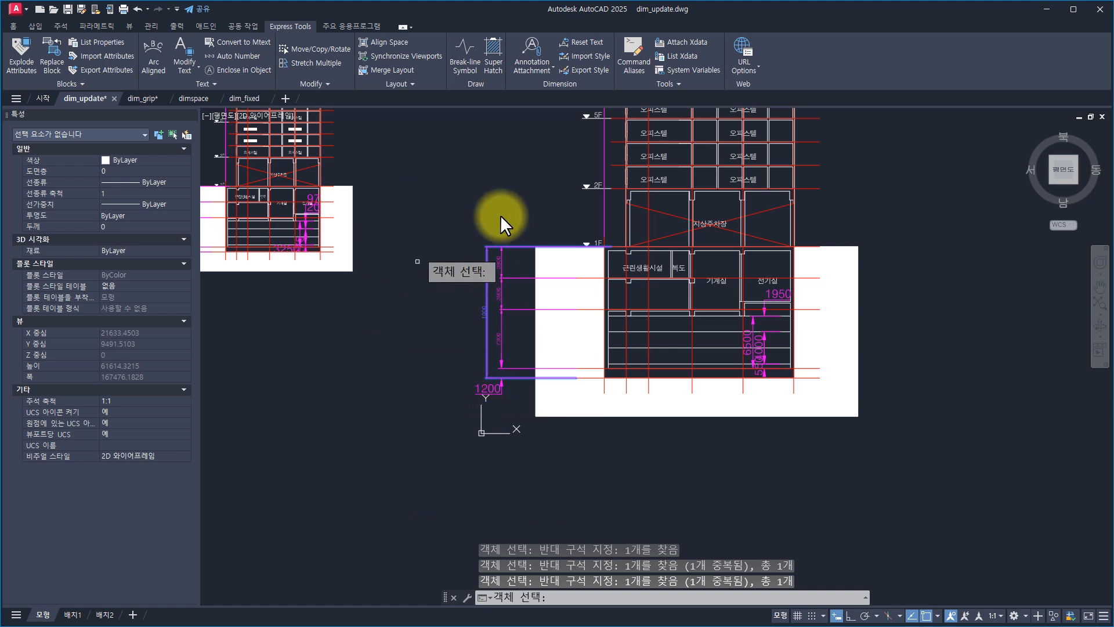
pyautogui.scroll(5, 448, 256)
pyautogui.click(567, 197)
pyautogui.click(443, 367)
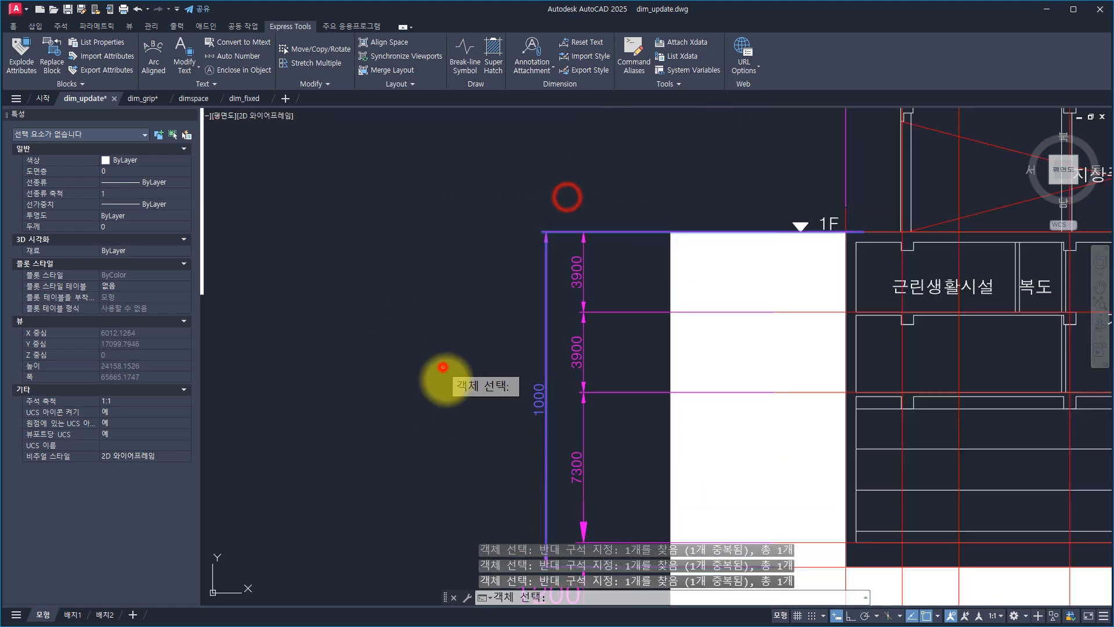
pyautogui.moveTo(463, 433); pyautogui.dragTo(443, 346, button='middle')
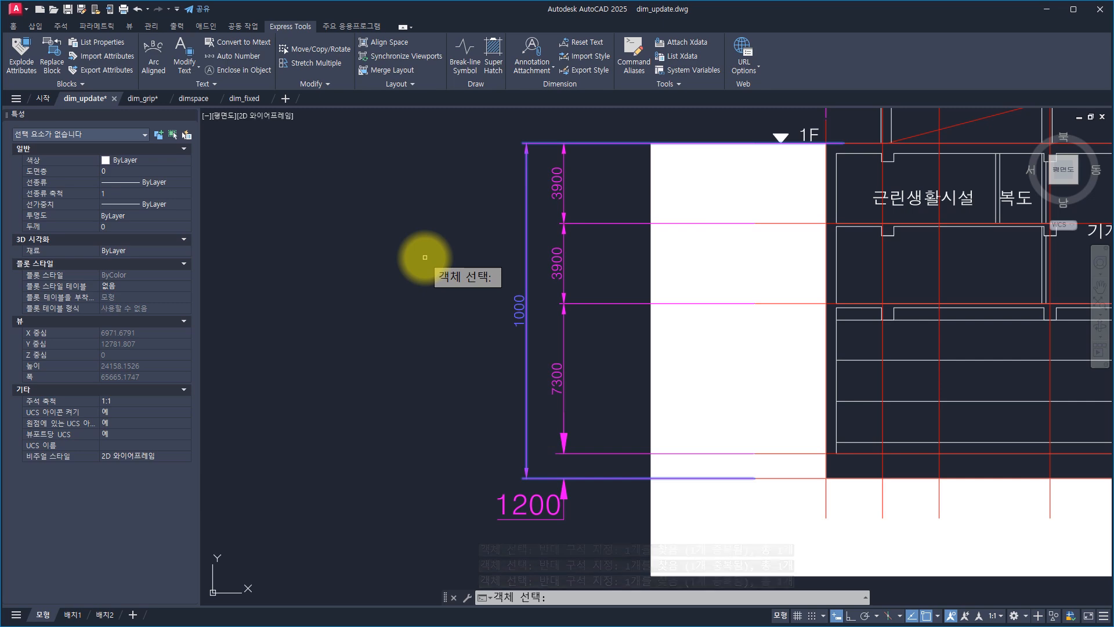
pyautogui.press('space')
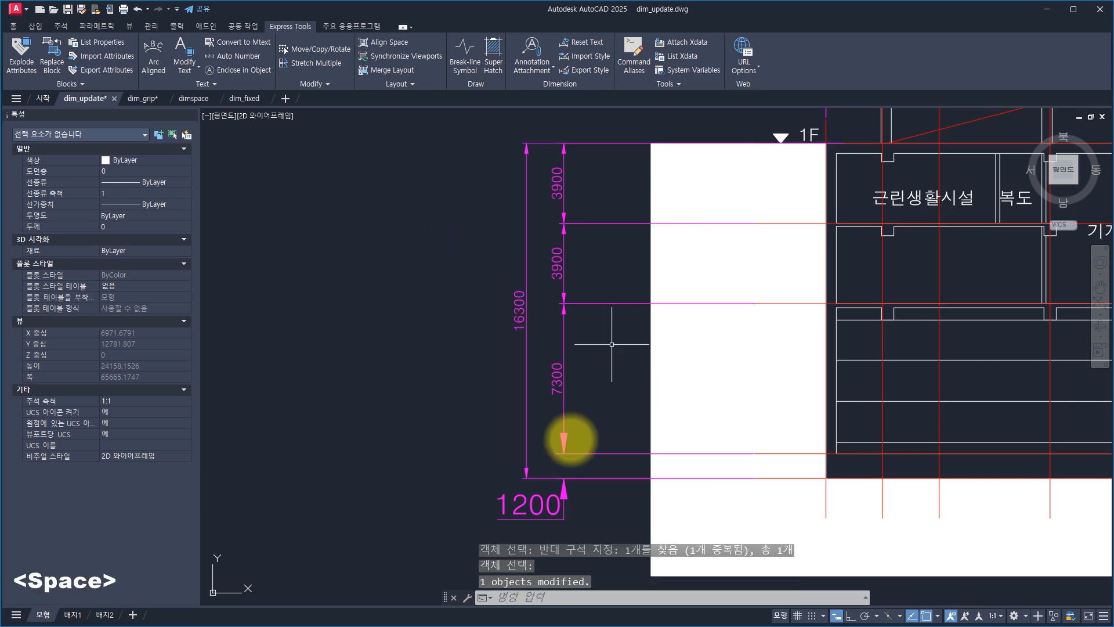
# Select the overall vertical dimension below 1F and inspect its text override property.
pyautogui.click(530, 302)
pyautogui.click(479, 325)
pyautogui.scroll(-5, 116, 354)
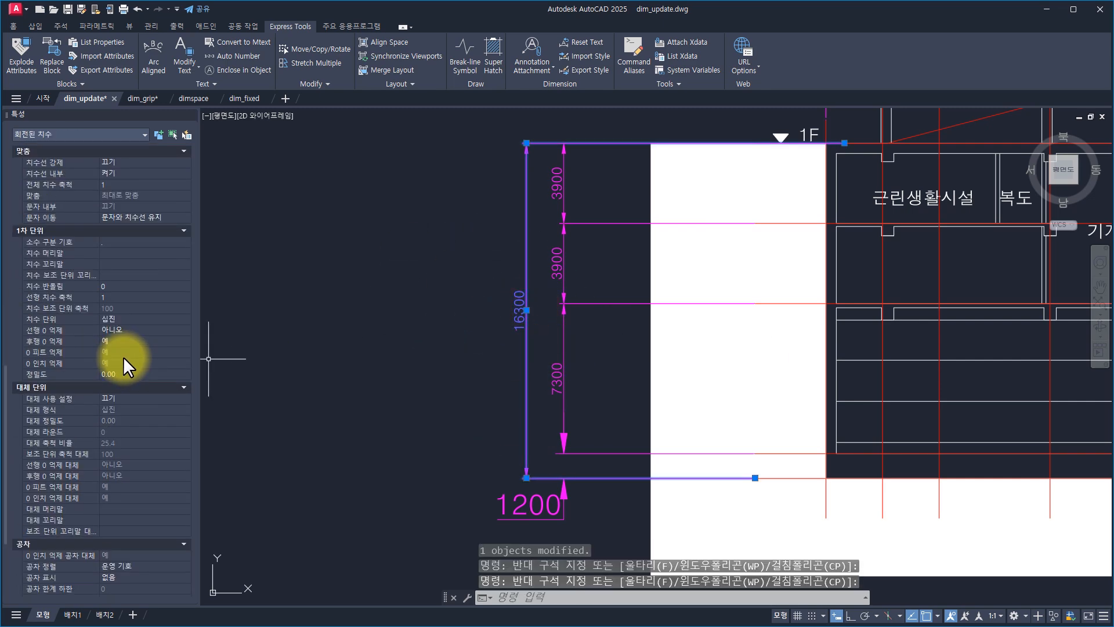
pyautogui.scroll(5, 123, 356)
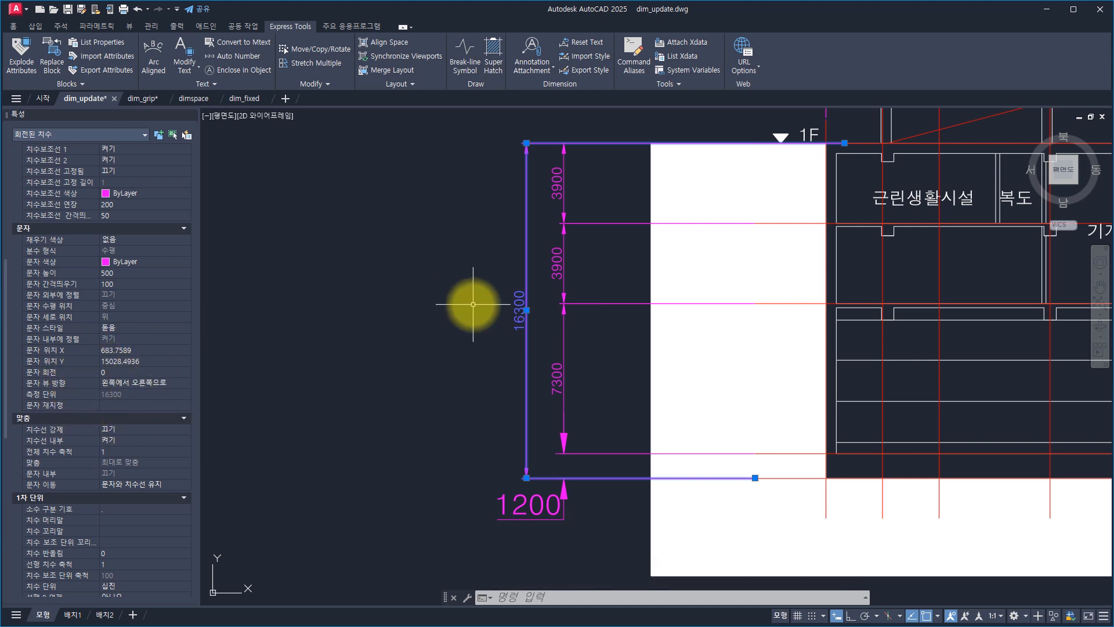
# Select all five vertical dimensions beside the larger section's basement and set their text override to 100.
pyautogui.click(603, 521)
pyautogui.click(458, 191)
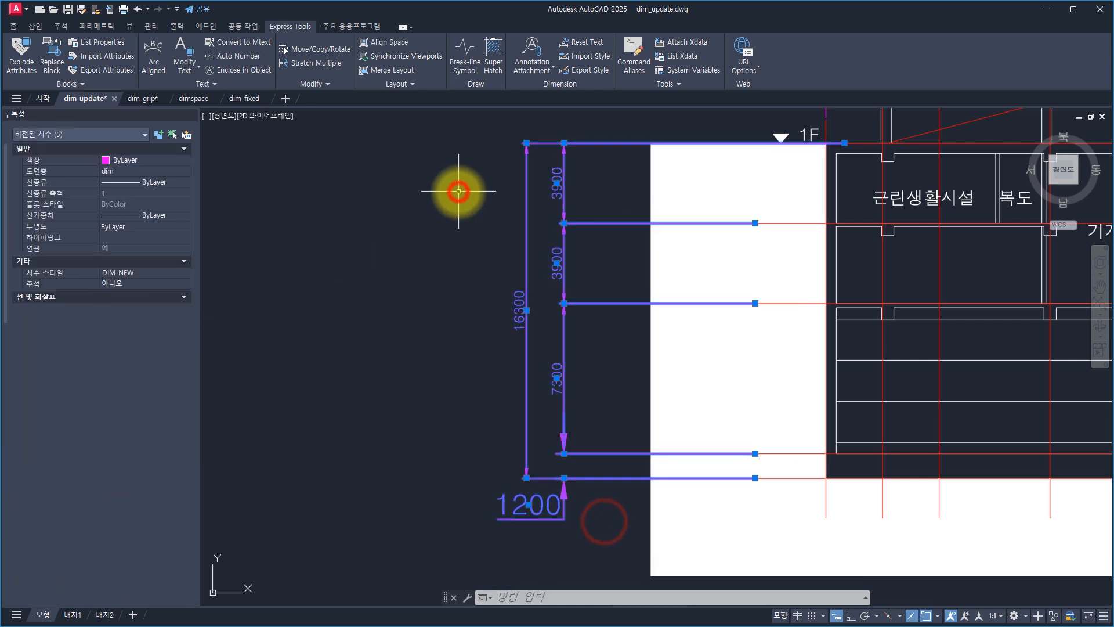
pyautogui.scroll(-6, 104, 349)
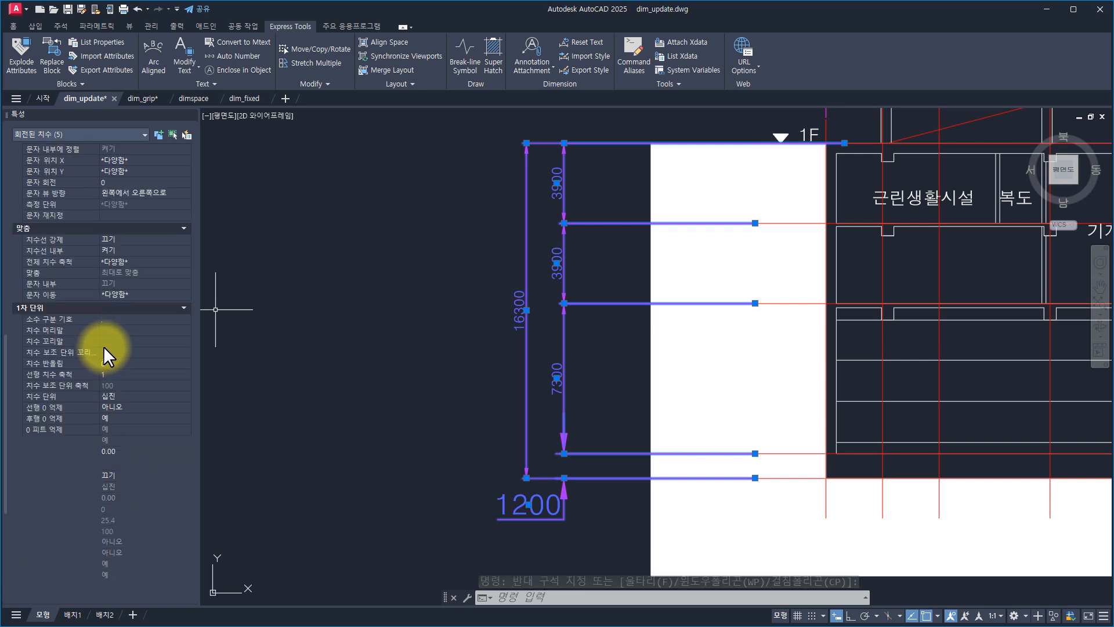
pyautogui.click(133, 215)
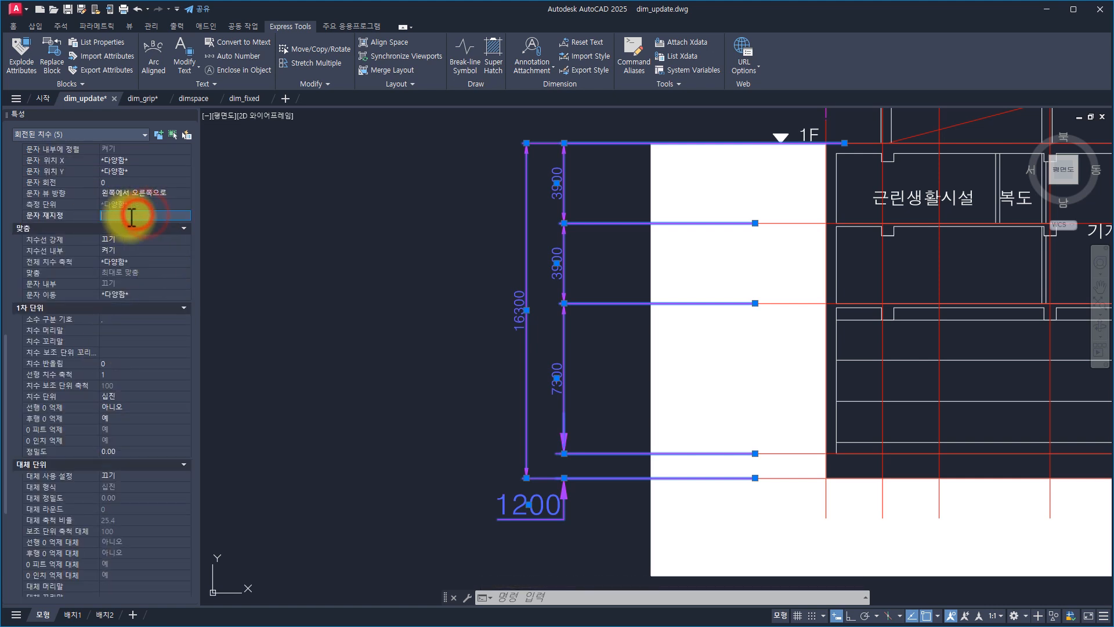
pyautogui.write('100')
pyautogui.press('Return')
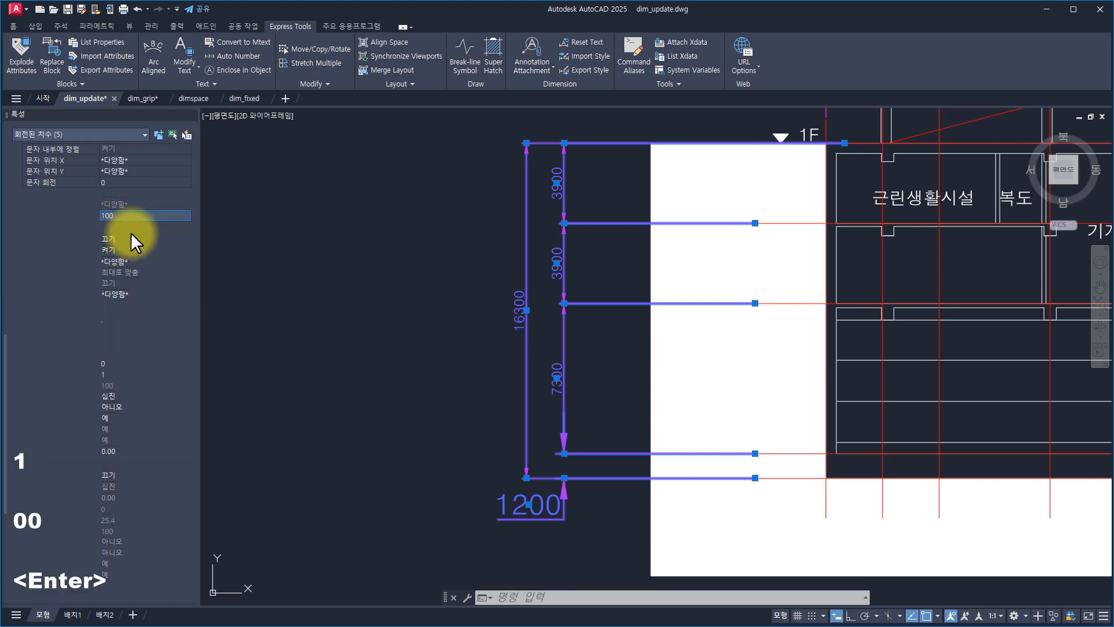
# Clear the text override of the five selected vertical dimensions and deselect them.
pyautogui.click(153, 219)
pyautogui.press('BackSpace')
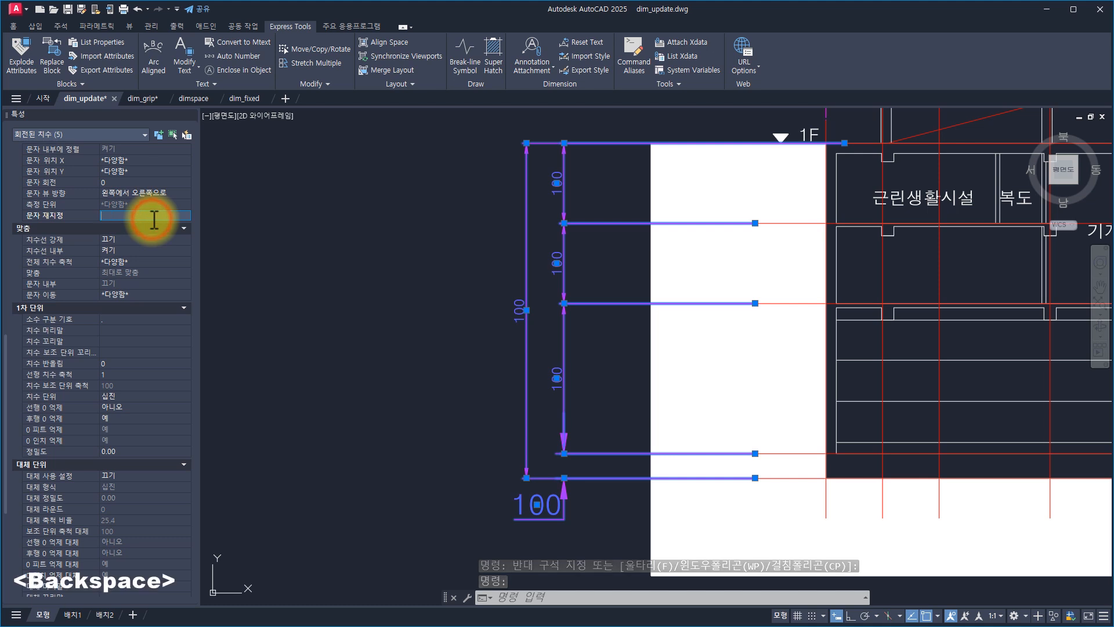
pyautogui.press('Return')
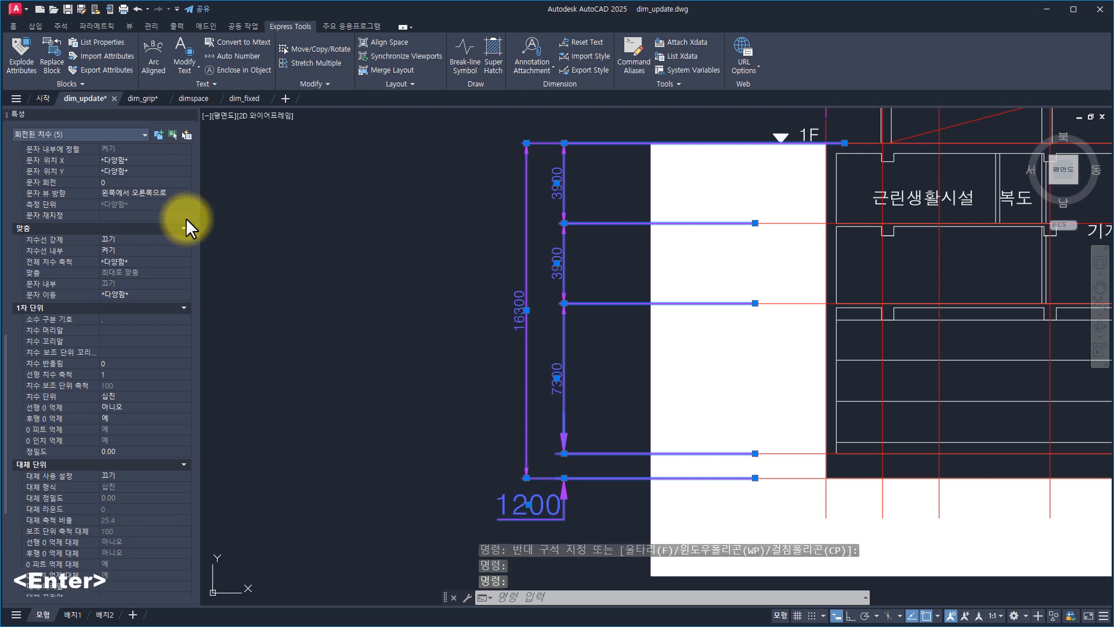
pyautogui.press('Escape')
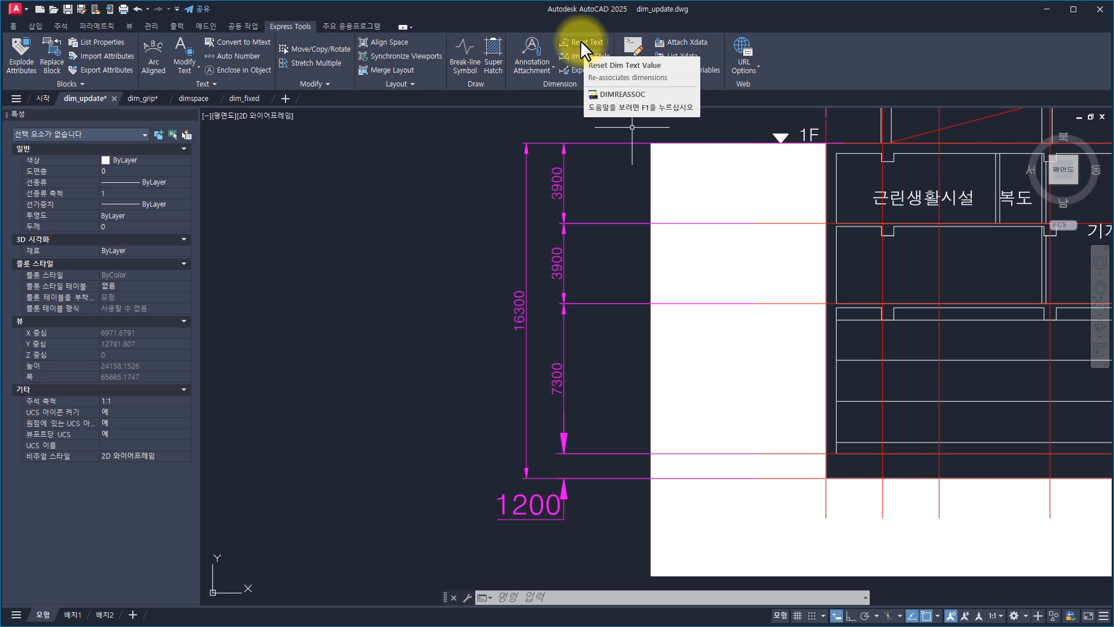
pyautogui.press('Escape')
pyautogui.press('Escape')
pyautogui.press('Escape')
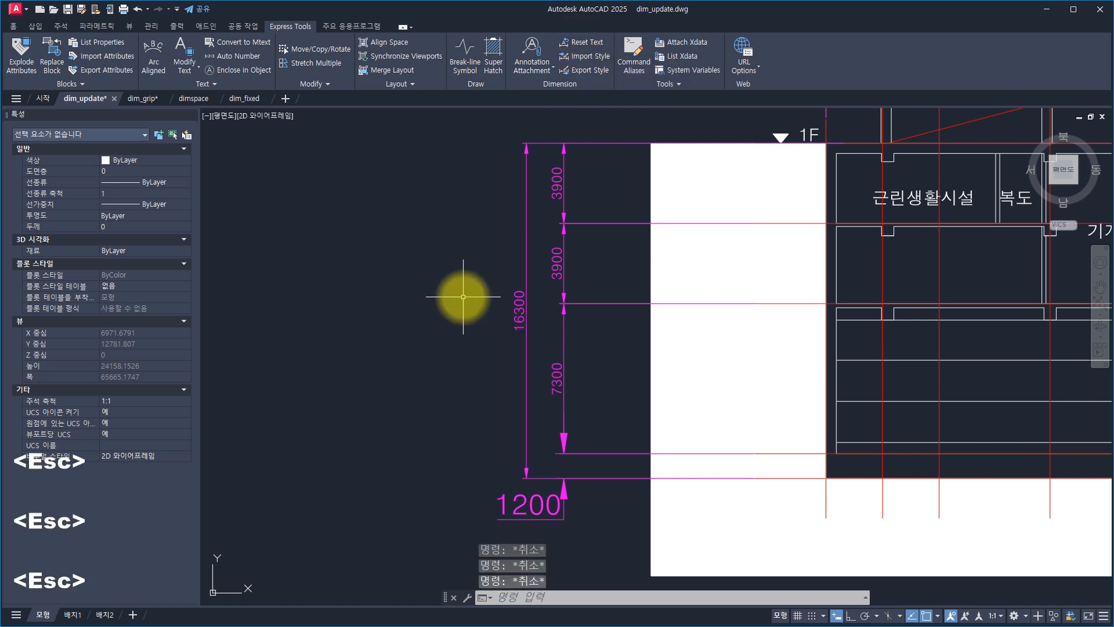
pyautogui.scroll(-5, 463, 296)
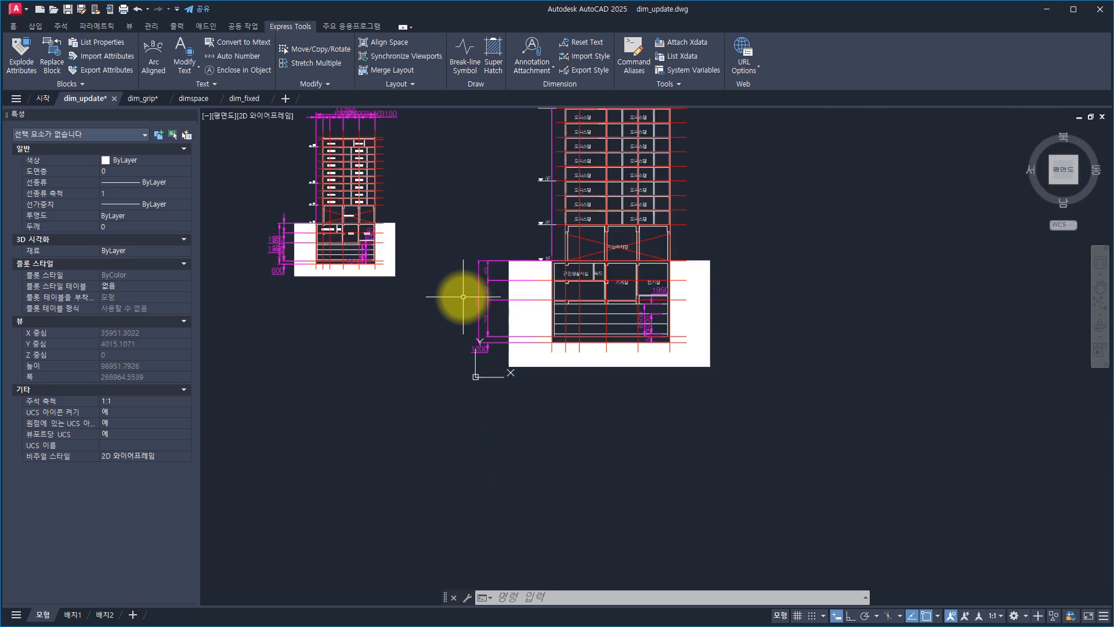
# Bring both building sections into view and look for the dimension Update tool among the annotation tools.
pyautogui.scroll(-3, 476, 287)
pyautogui.scroll(5, 482, 285)
pyautogui.scroll(-2, 468, 296)
pyautogui.moveTo(464, 303); pyautogui.dragTo(503, 276, button='middle')
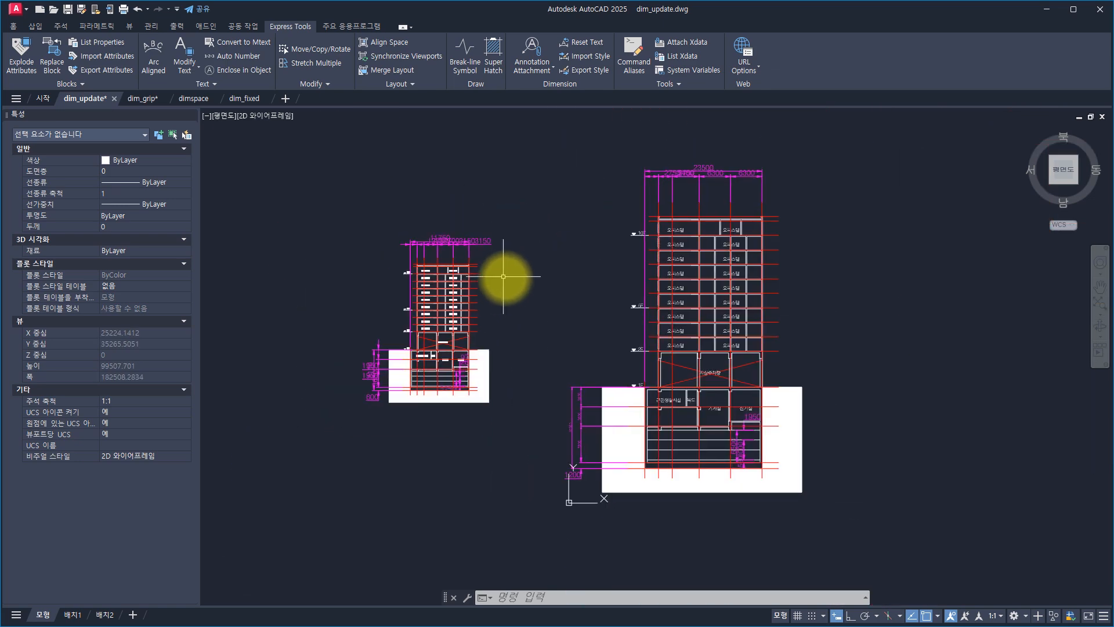
pyautogui.press('Escape')
pyautogui.press('Escape')
pyautogui.press('Escape')
pyautogui.click(60, 26)
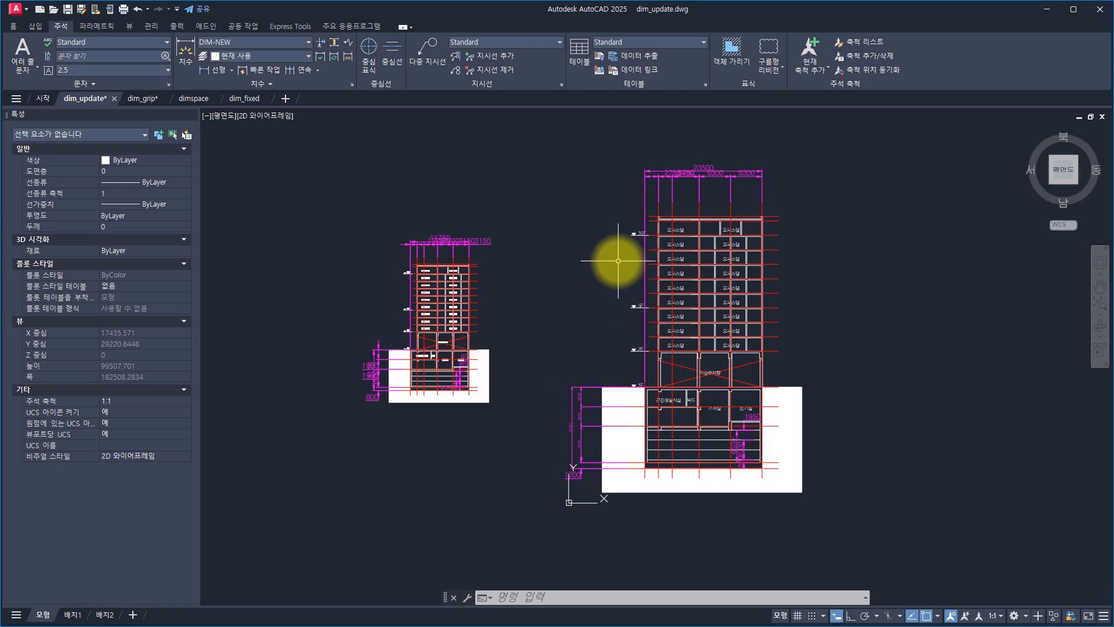
pyautogui.press('Escape')
pyautogui.press('Escape')
pyautogui.press('Escape')
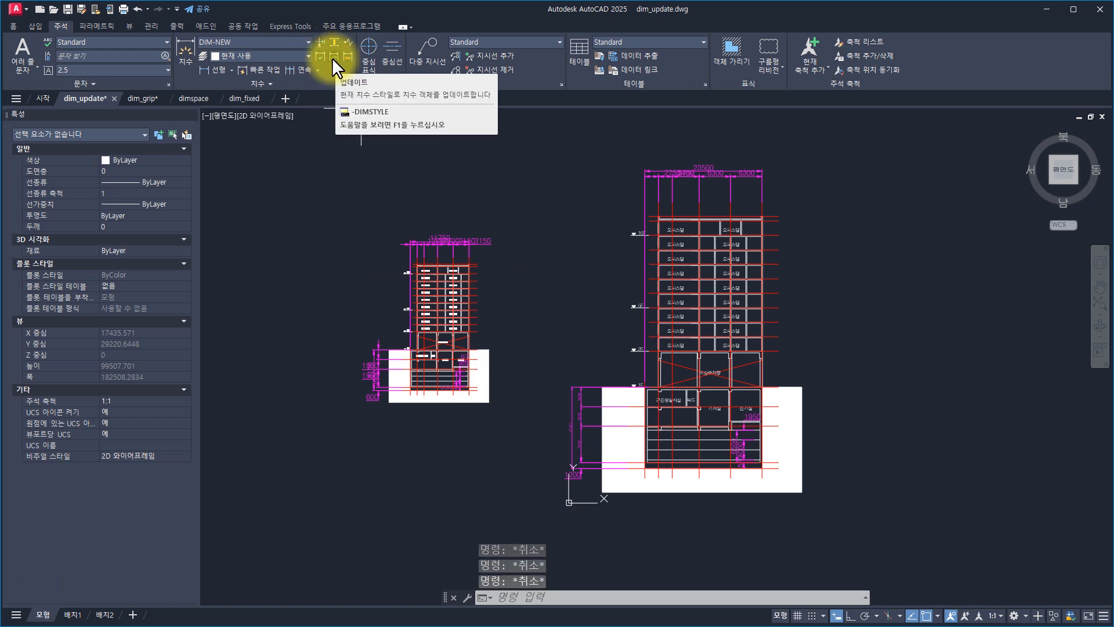
# Switch to the dim_grip drawing and inspect the grip options at the upper end of the floor-height dimension between 2F and 5F.
pyautogui.click(137, 97)
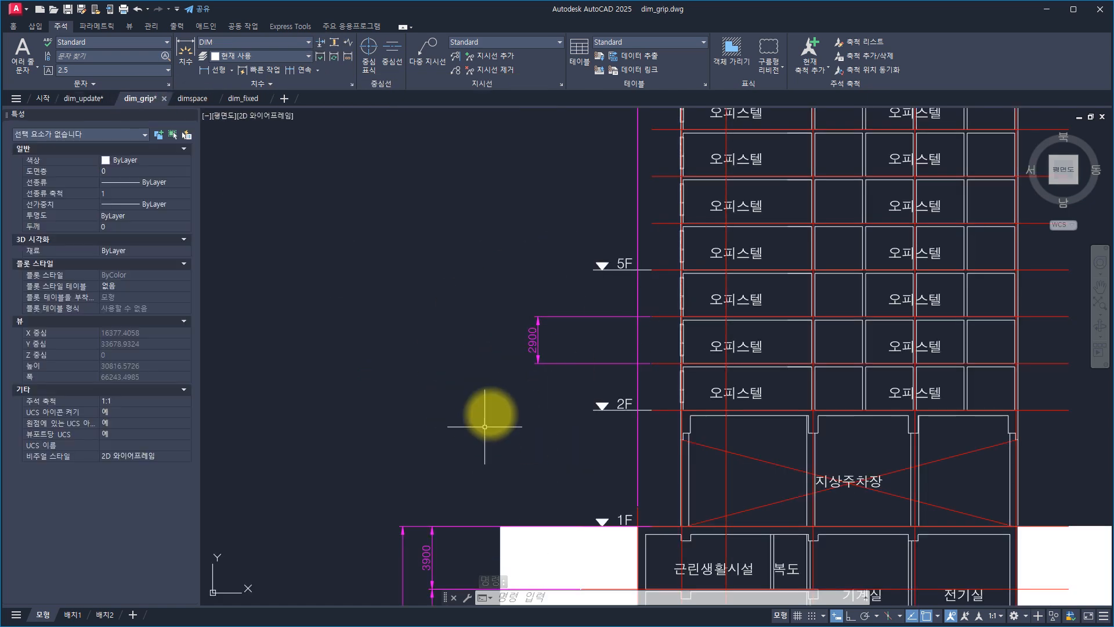
pyautogui.click(578, 412)
pyautogui.click(459, 296)
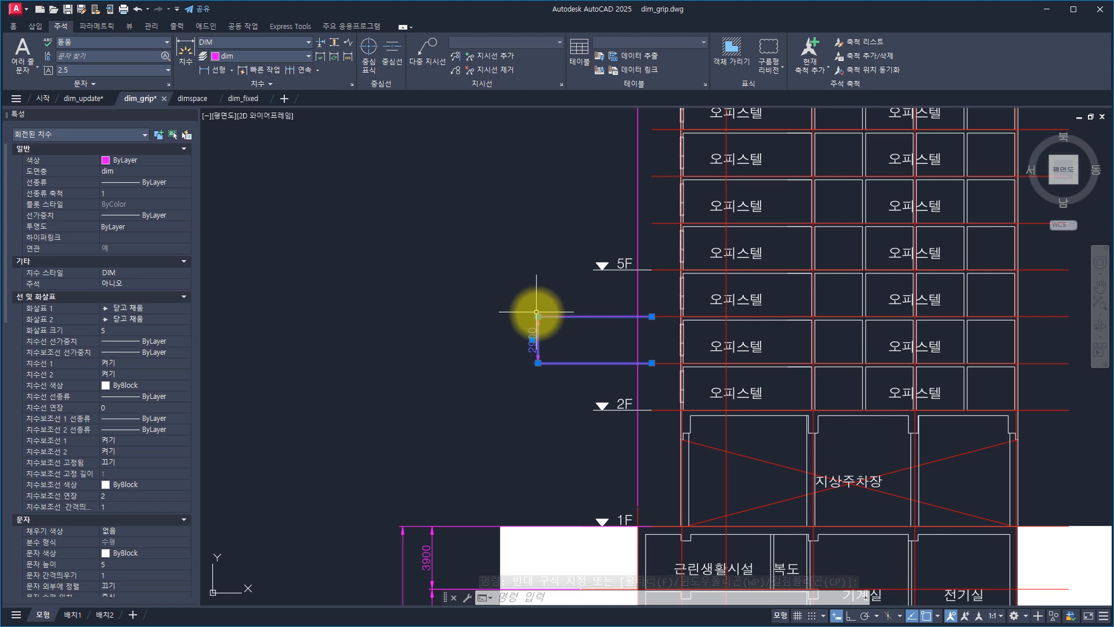
pyautogui.moveTo(538, 317)
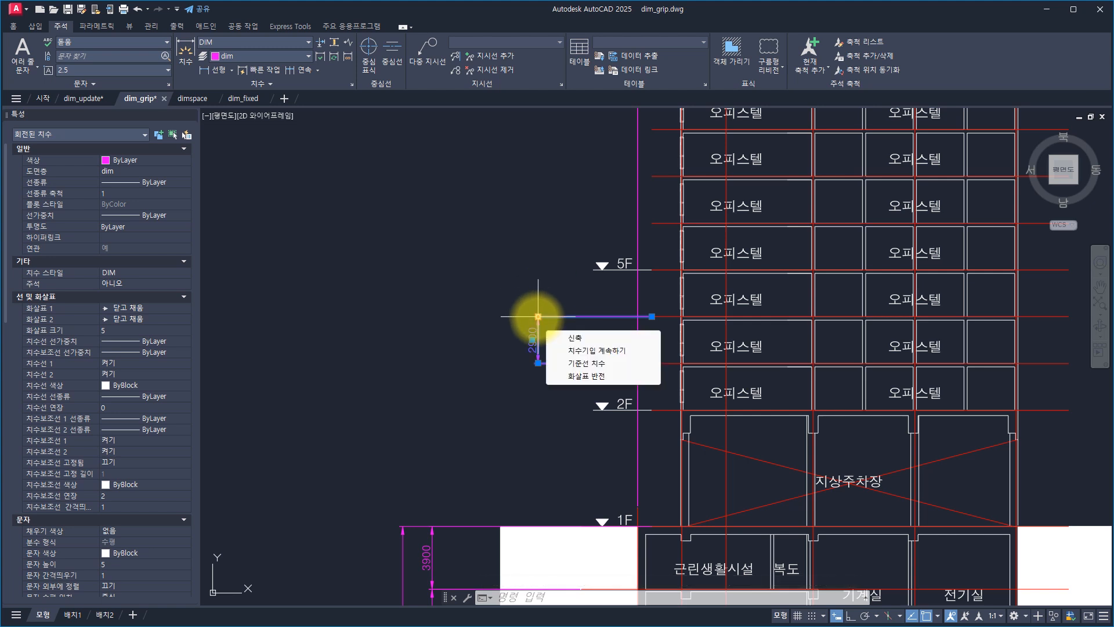
pyautogui.press('Escape')
pyautogui.press('Escape')
pyautogui.press('Escape')
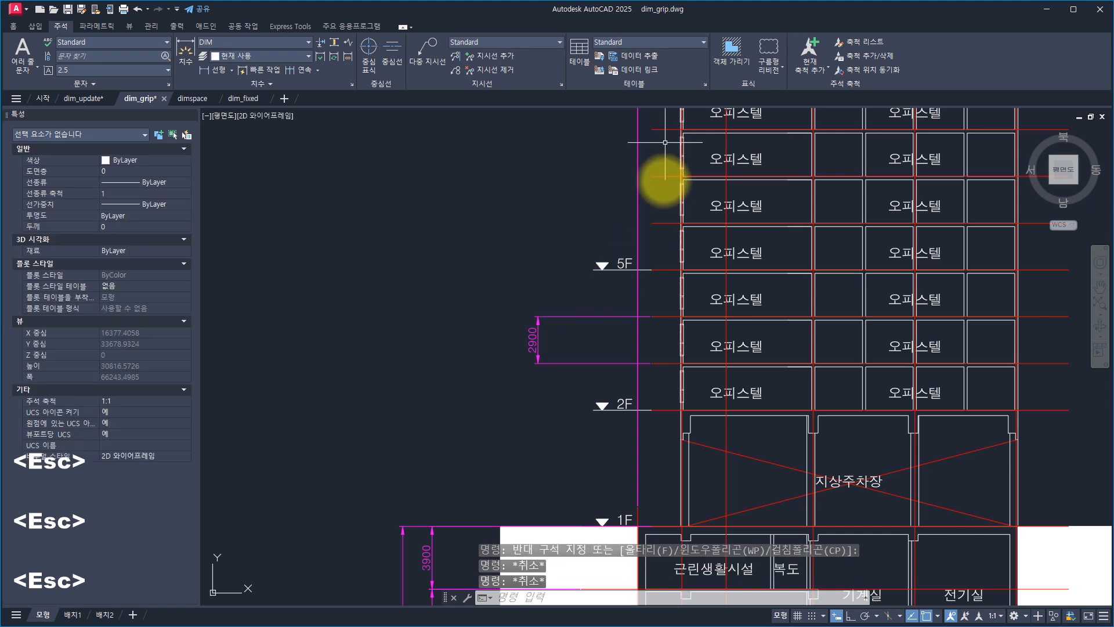
# Continue the floor-height dimension between 2F and 5F upward from its upper grip across the next four floor lines.
pyautogui.click(569, 338)
pyautogui.click(491, 300)
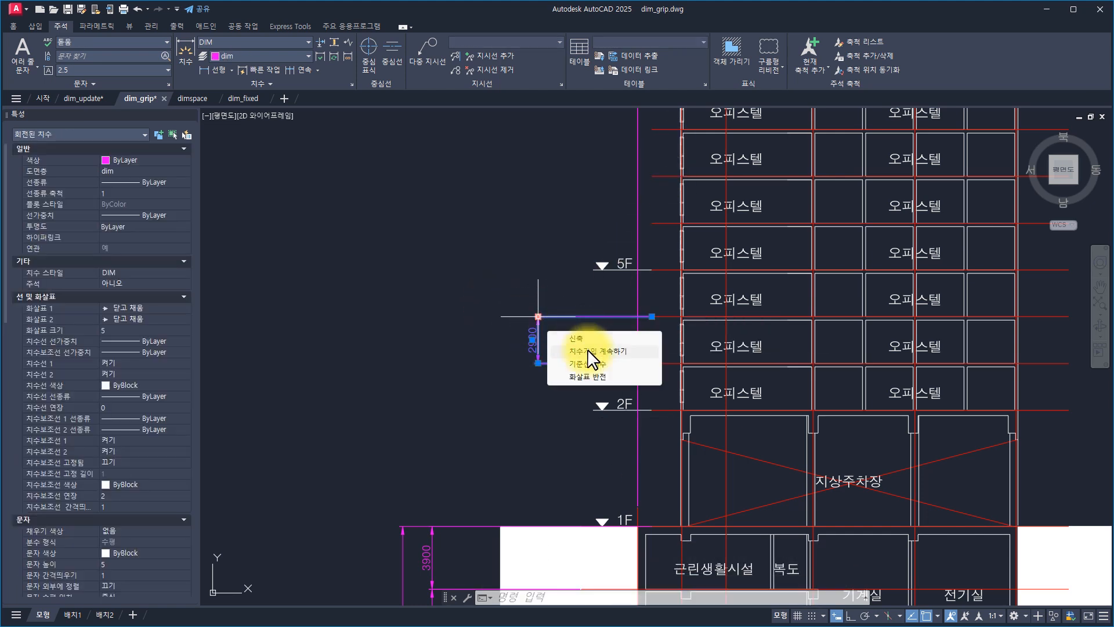
pyautogui.click(589, 351)
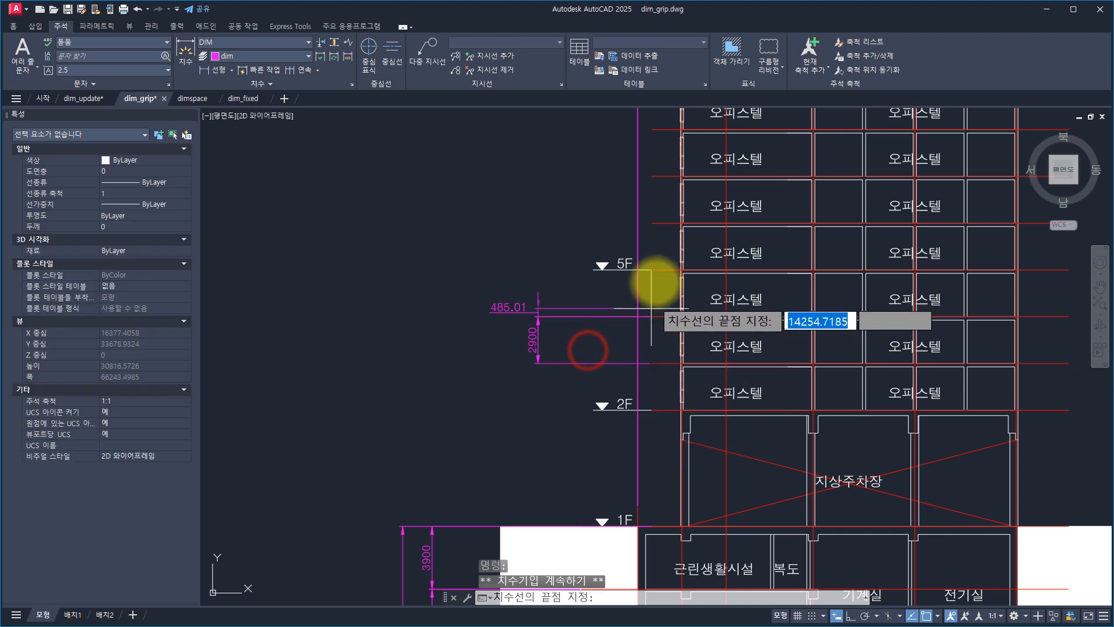
pyautogui.click(651, 224)
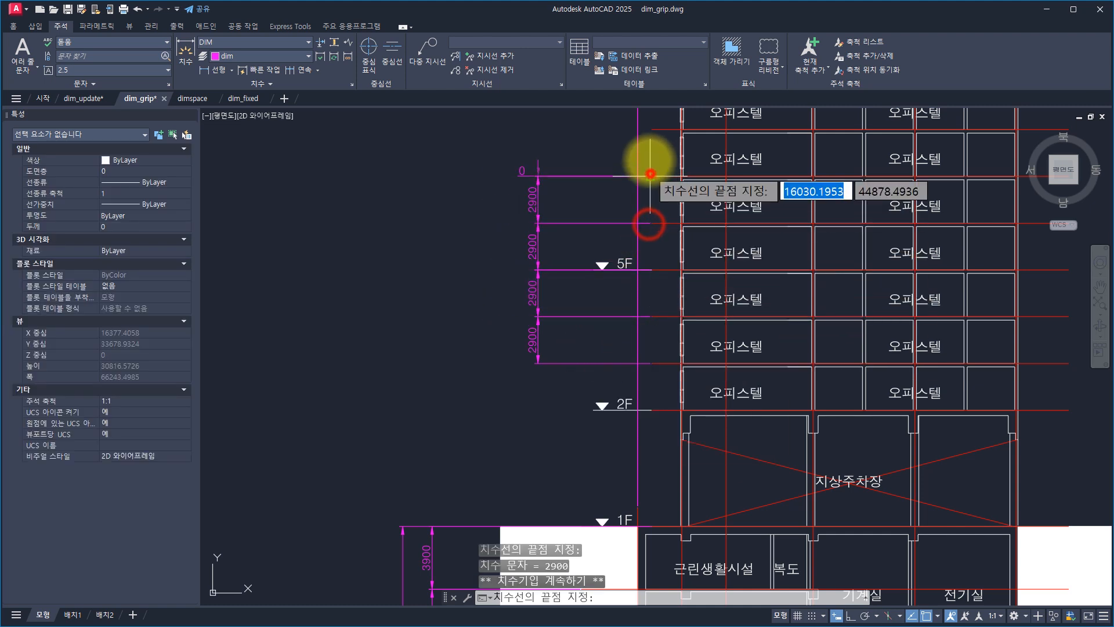
pyautogui.click(651, 177)
pyautogui.click(651, 130)
pyautogui.moveTo(614, 168); pyautogui.dragTo(590, 256, button='middle')
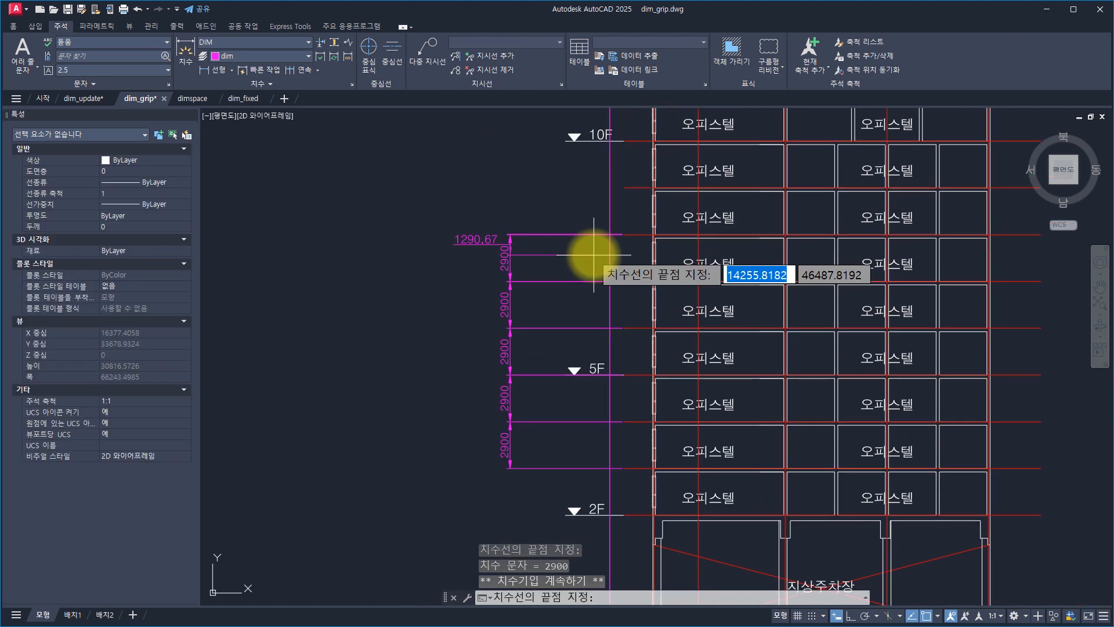
pyautogui.press('Escape')
pyautogui.press('Escape')
pyautogui.press('Escape')
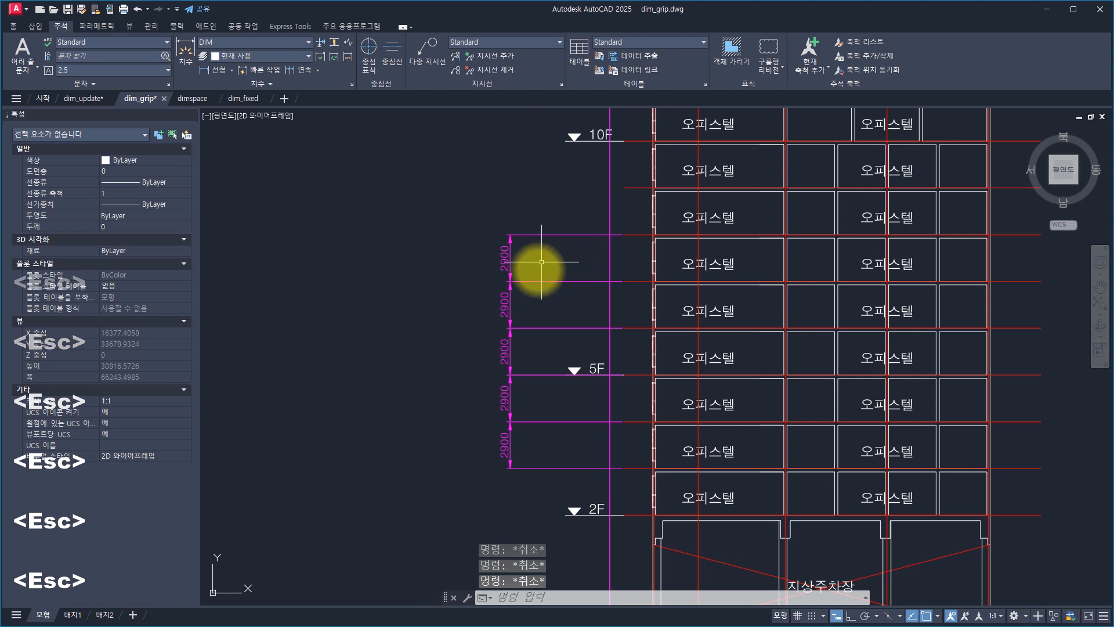
# Check the grip options on the chain's topmost dimension and undo the continued dimensions, keeping only the original one.
pyautogui.click(539, 256)
pyautogui.click(467, 243)
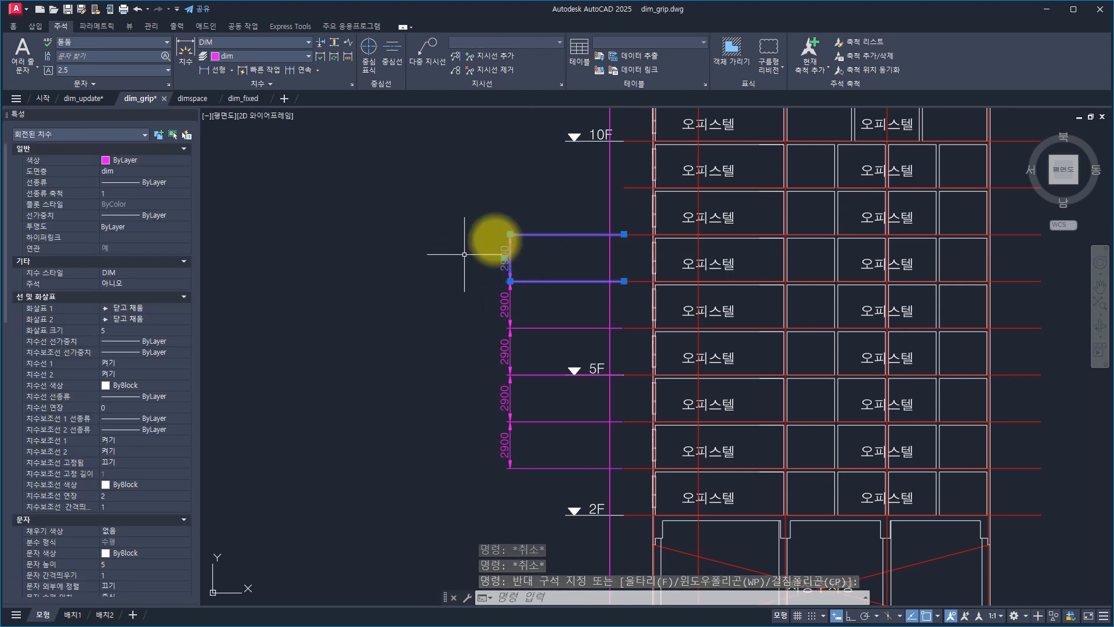
pyautogui.moveTo(511, 235)
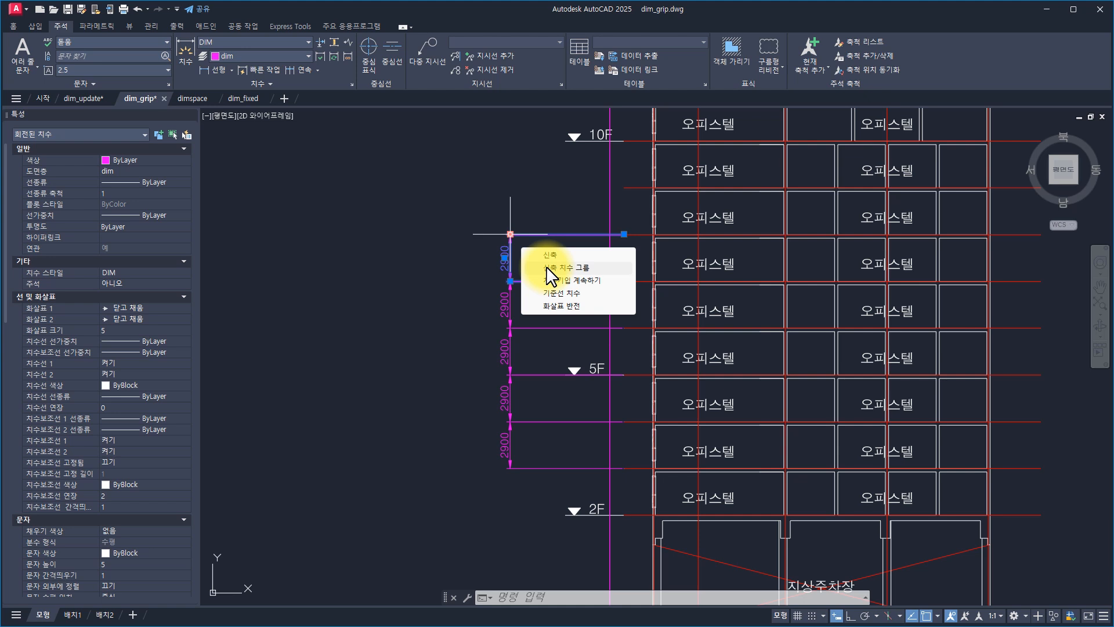
pyautogui.press('Escape')
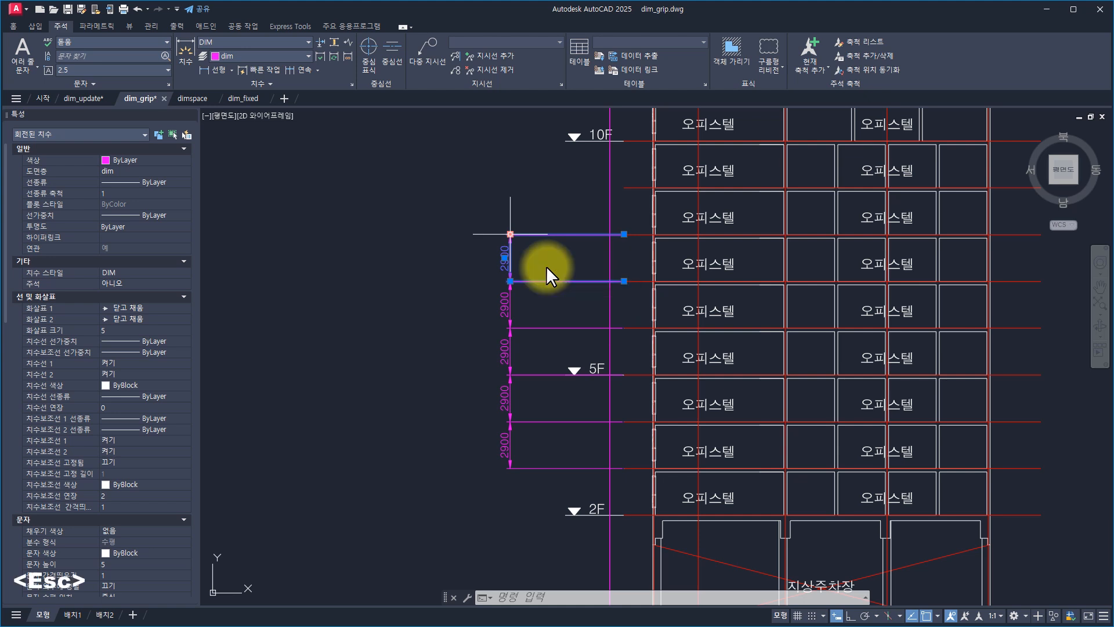
pyautogui.press('Escape')
pyautogui.hotkey('ctrl', 'z')
pyautogui.hotkey('ctrl', 'z')
# Use the upper grip to stretch the floor-height dimension's line away from the building and partway back toward it.
pyautogui.click(566, 304)
pyautogui.click(530, 332)
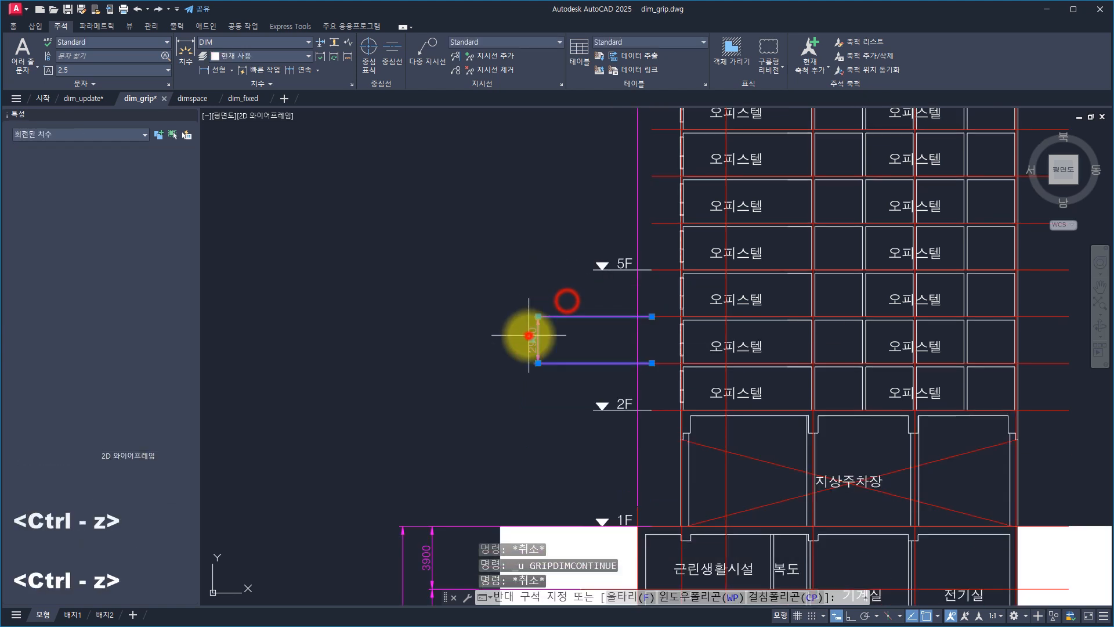
pyautogui.moveTo(537, 316)
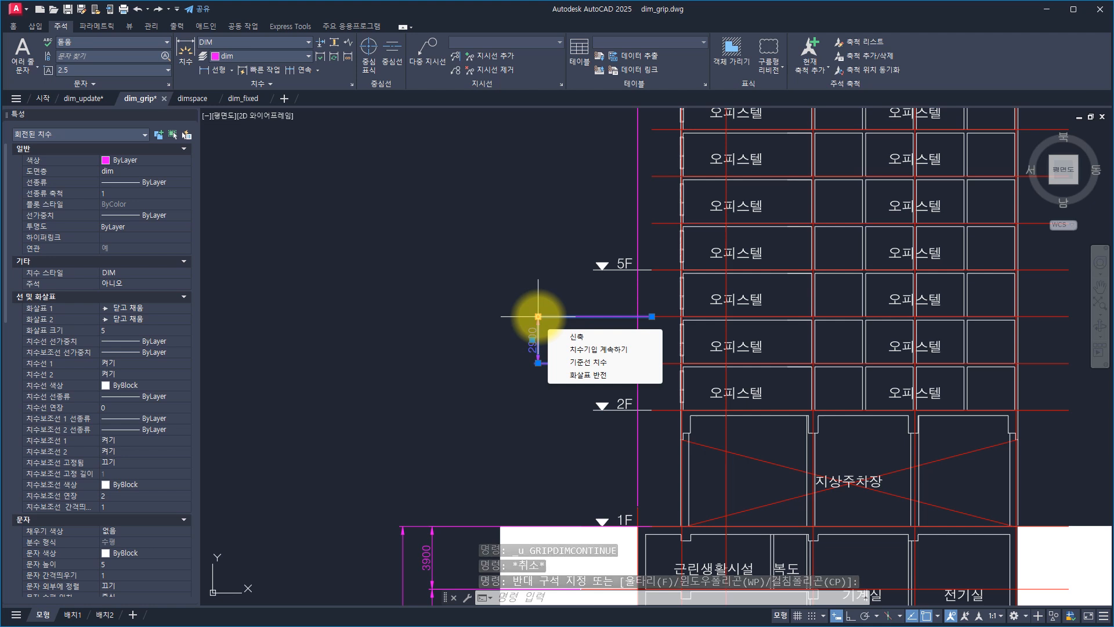
pyautogui.click(581, 341)
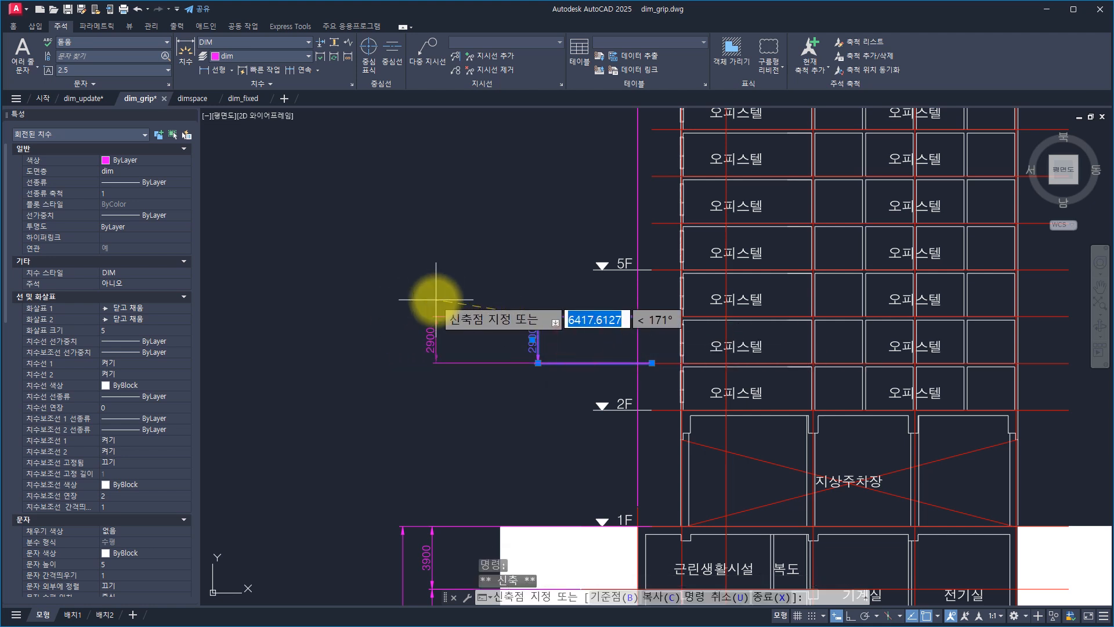
pyautogui.click(436, 300)
pyautogui.moveTo(431, 339)
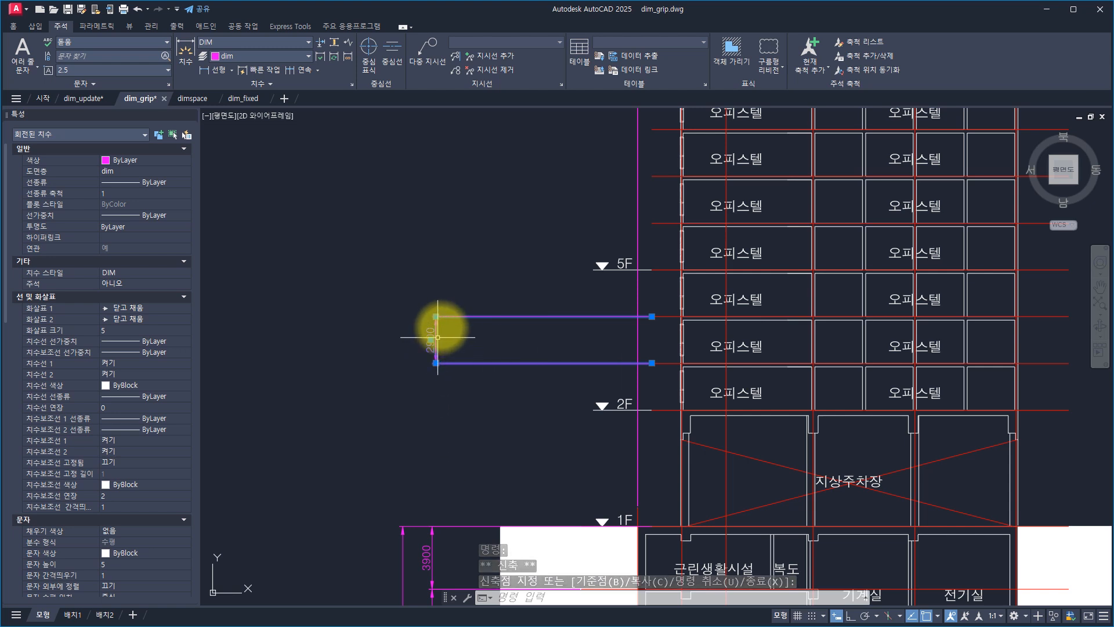
pyautogui.press('Escape')
pyautogui.moveTo(436, 318)
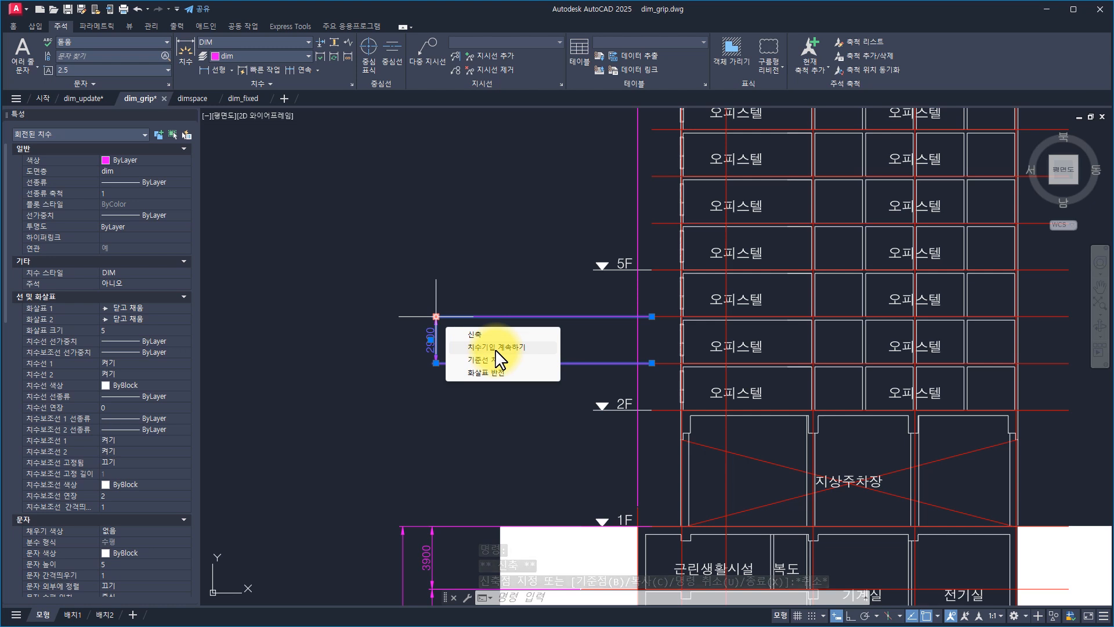
pyautogui.click(493, 337)
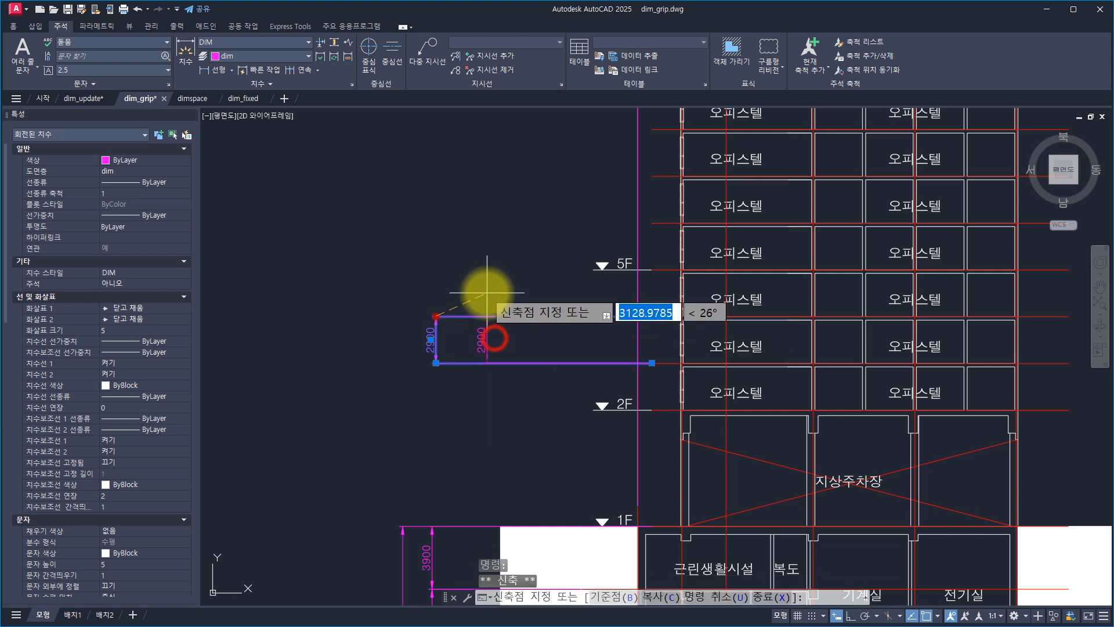
pyautogui.click(499, 316)
# Cycle the upper grip to continued dimensioning and add two more floor-height dimensions, ending one floor line above 5F.
pyautogui.moveTo(499, 316)
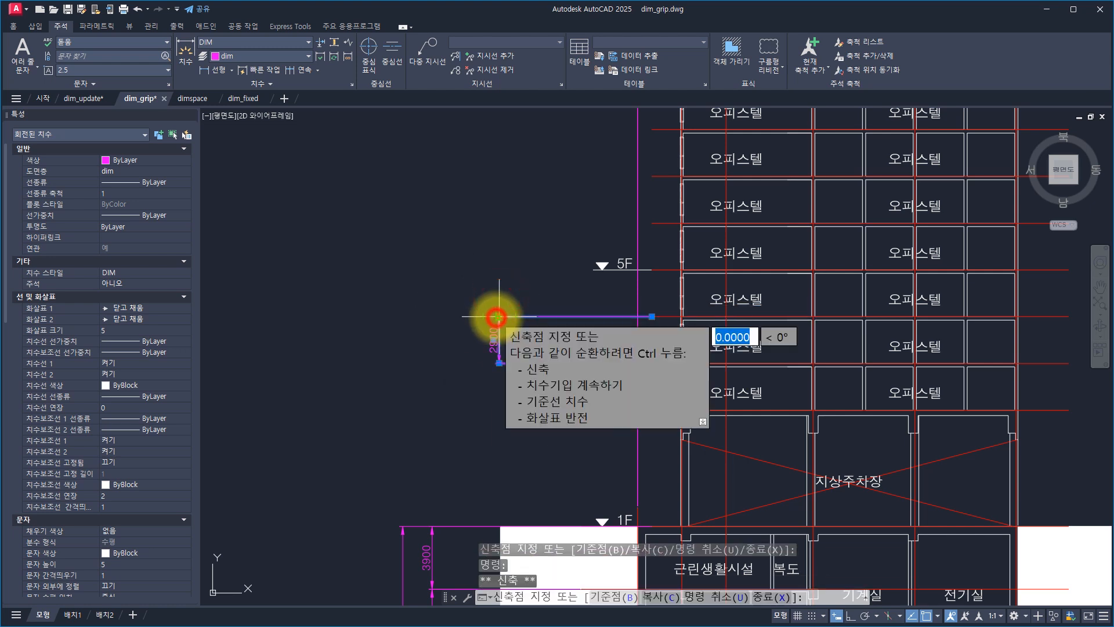
pyautogui.press('ctrl')
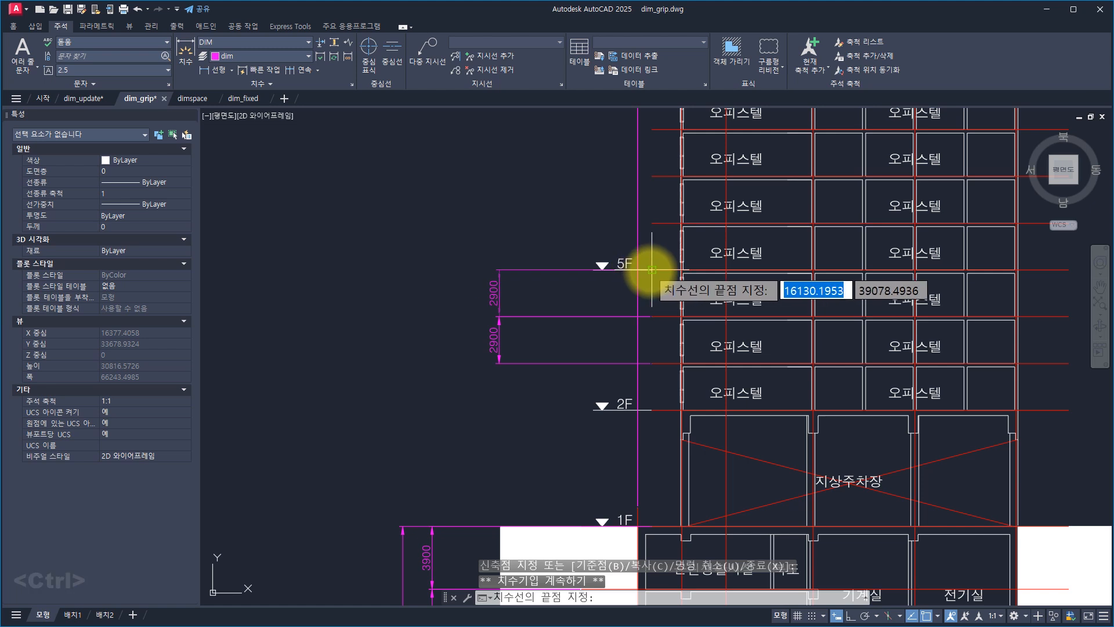
pyautogui.click(651, 270)
pyautogui.click(653, 224)
pyautogui.press('ctrl')
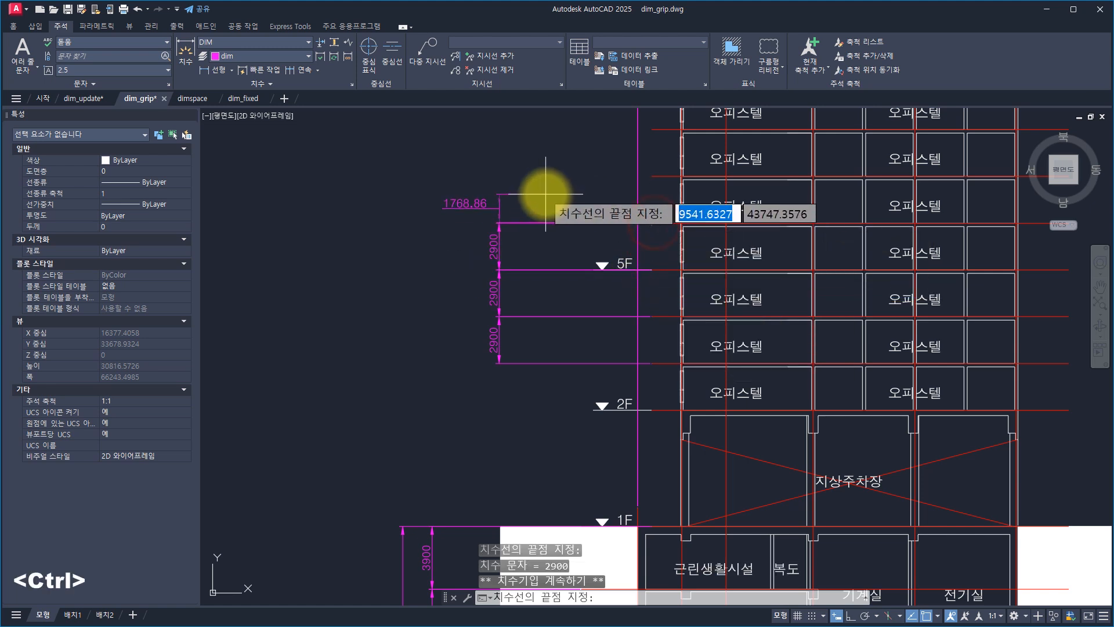
pyautogui.press('Escape')
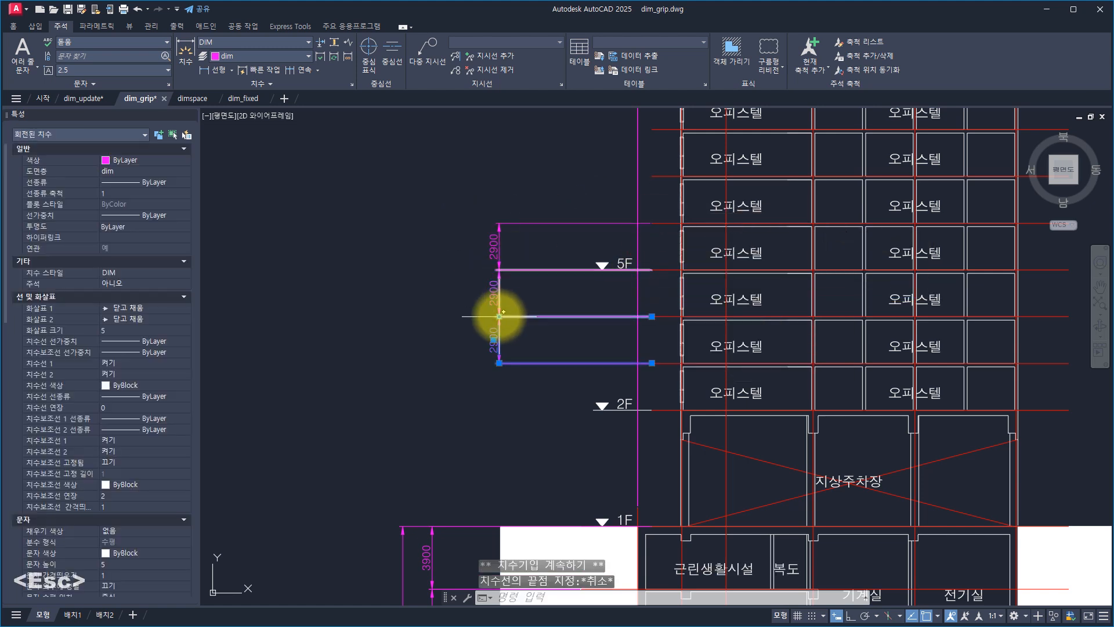
# Stretch the chain of three floor-height dimensions as a dimension group farther from the building.
pyautogui.moveTo(499, 317)
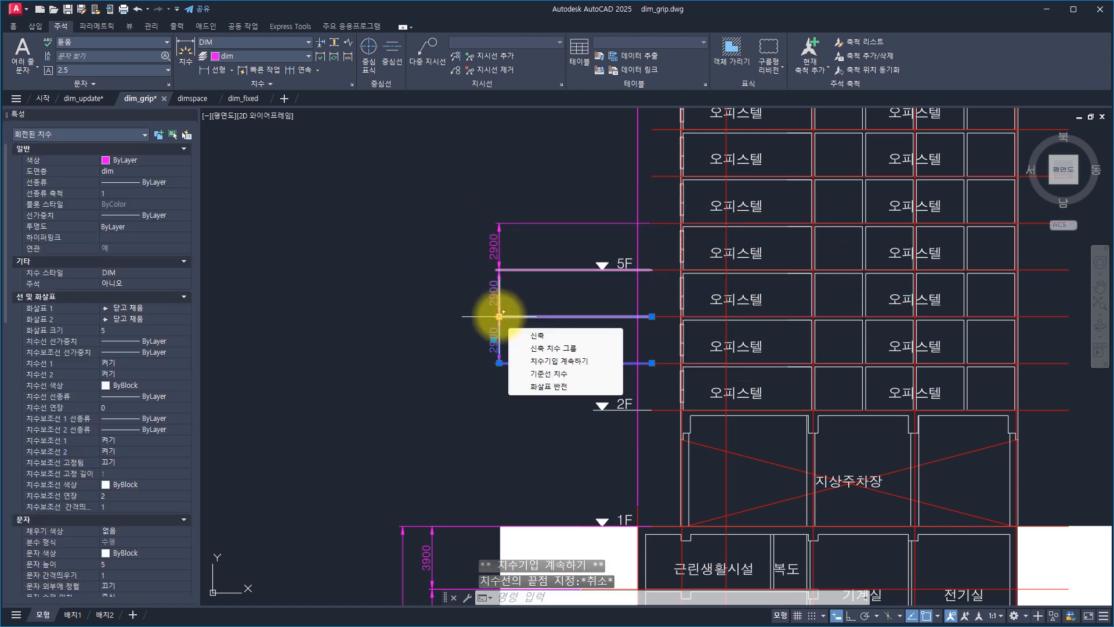
pyautogui.click(531, 348)
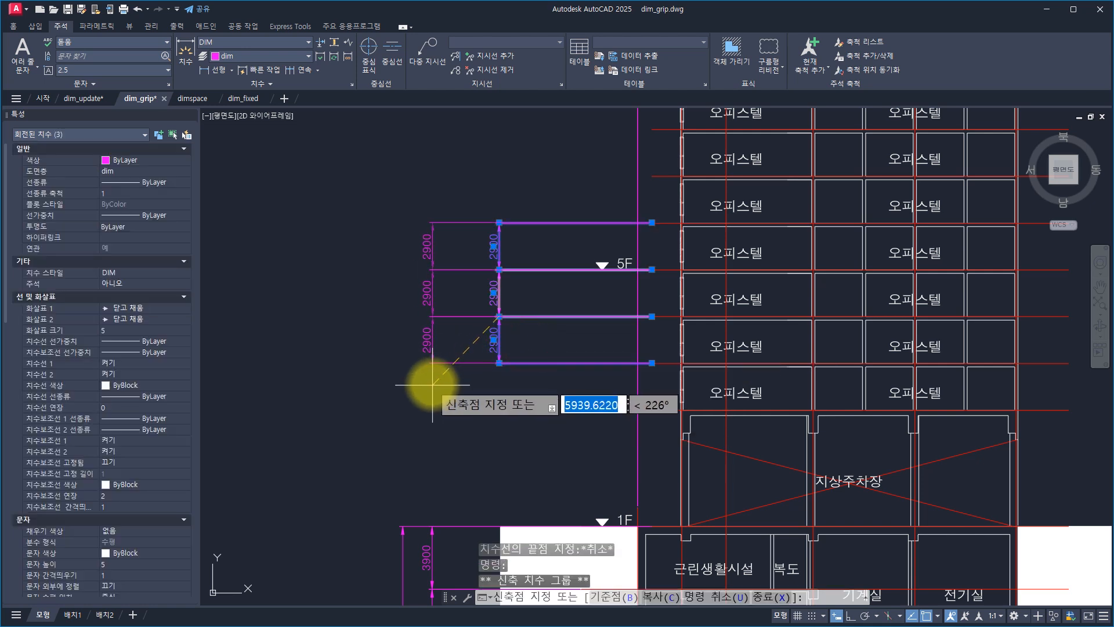
pyautogui.click(443, 404)
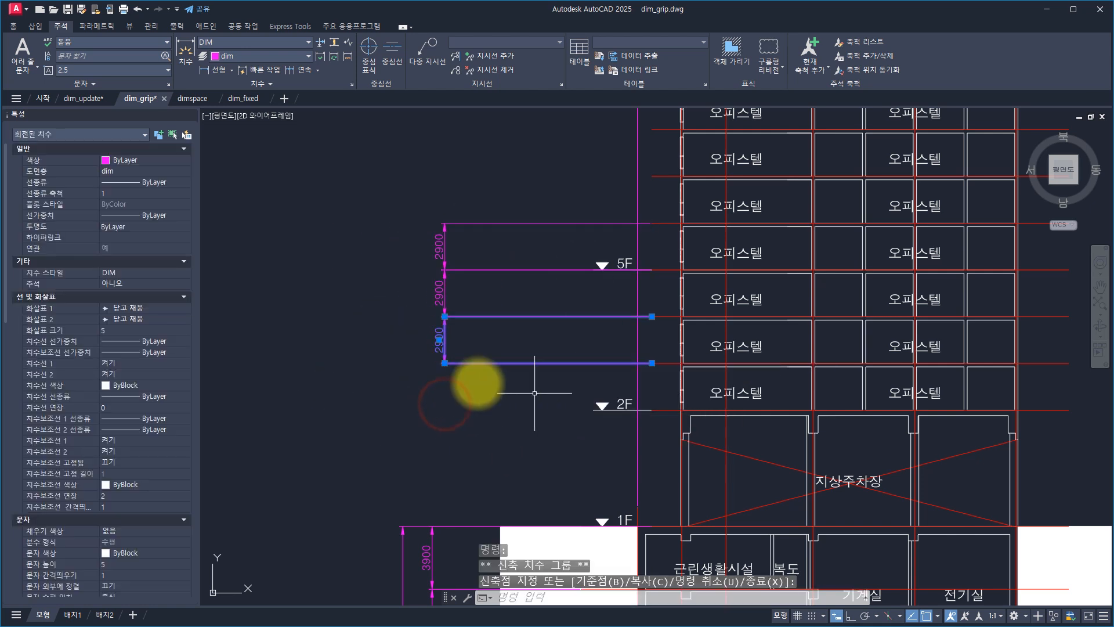
pyautogui.press('Escape')
pyautogui.press('Escape')
pyautogui.press('Escape')
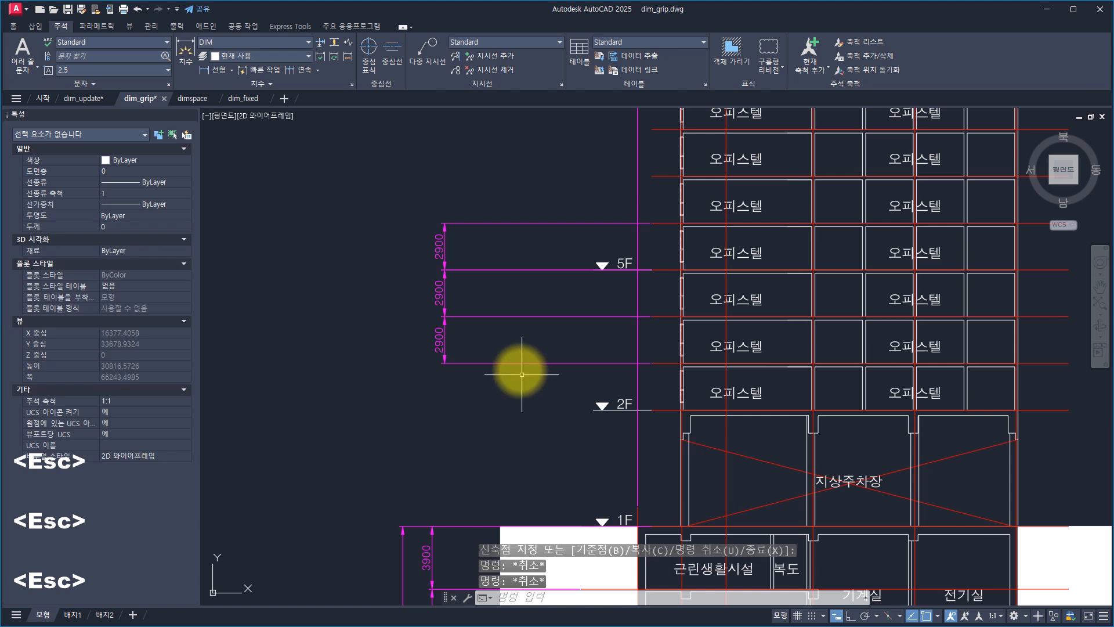
# Move the three floor-height dimension lines still farther from the building with the STRETCH command.
pyautogui.write('s')
pyautogui.press('space')
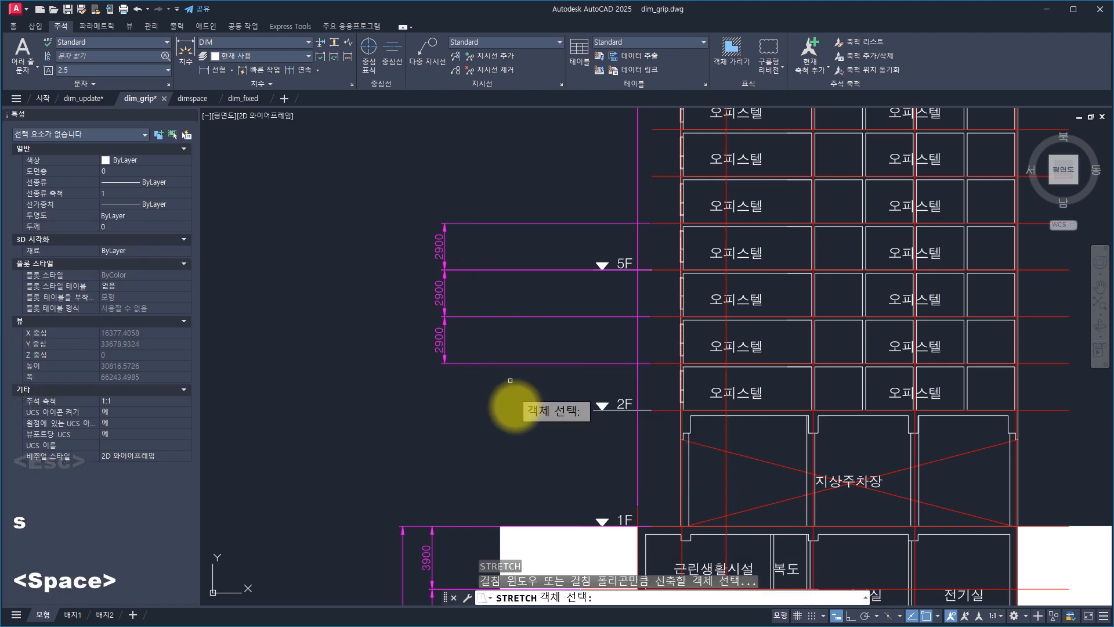
pyautogui.click(515, 409)
pyautogui.click(361, 169)
pyautogui.press('space')
pyautogui.click(540, 156)
pyautogui.click(449, 150)
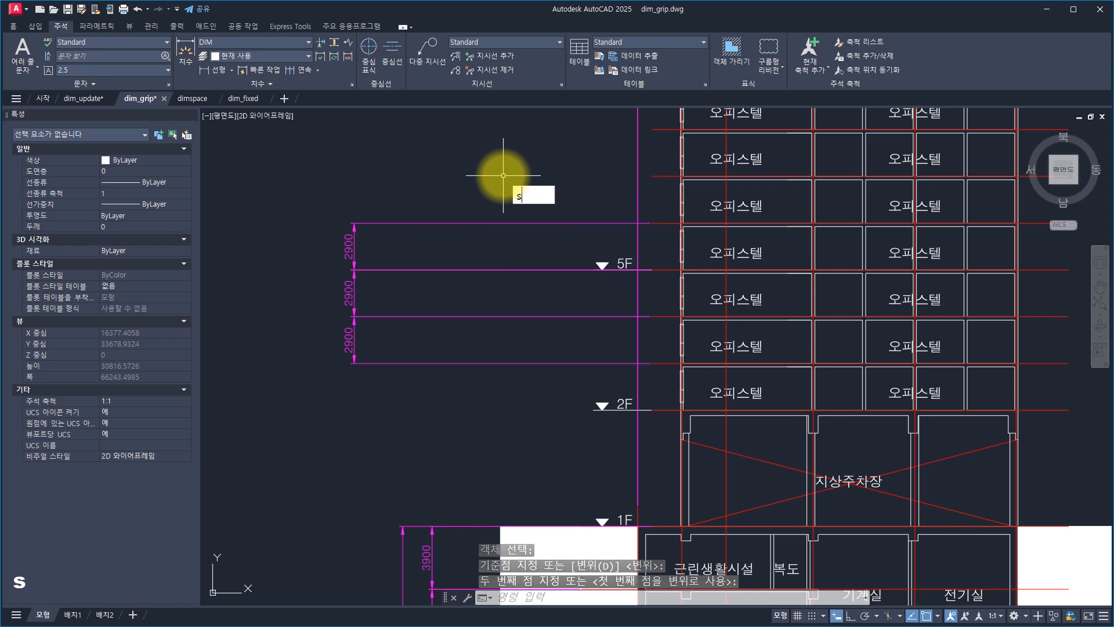
pyautogui.press('Escape')
pyautogui.press('Escape')
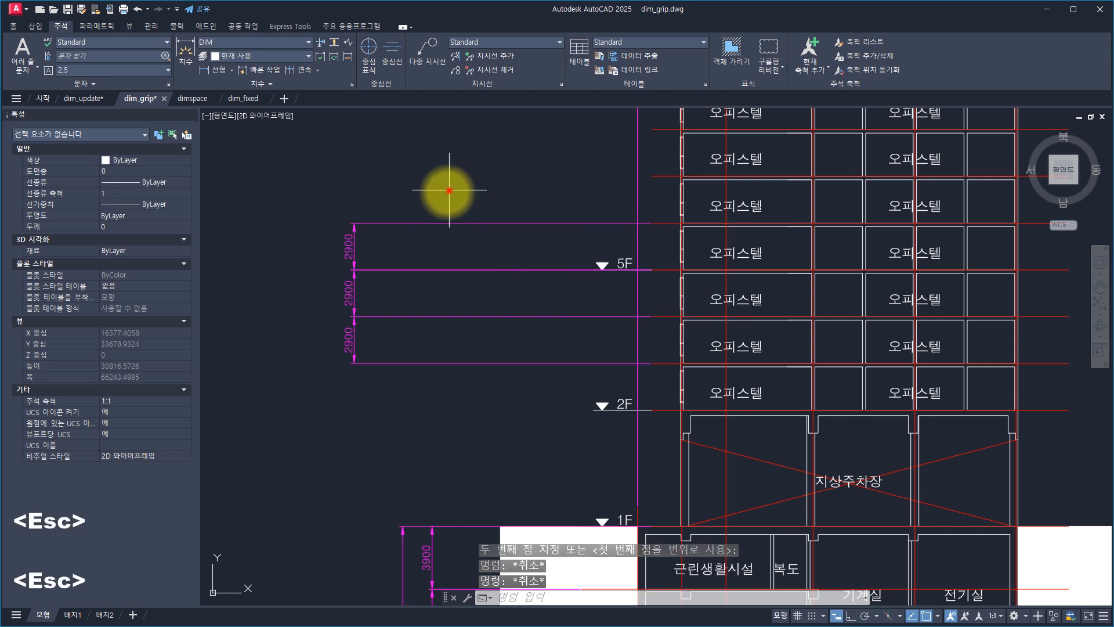
# Stretch the dimension group back toward the building from the top dimension's upper grip and deselect it.
pyautogui.click(447, 187)
pyautogui.click(385, 256)
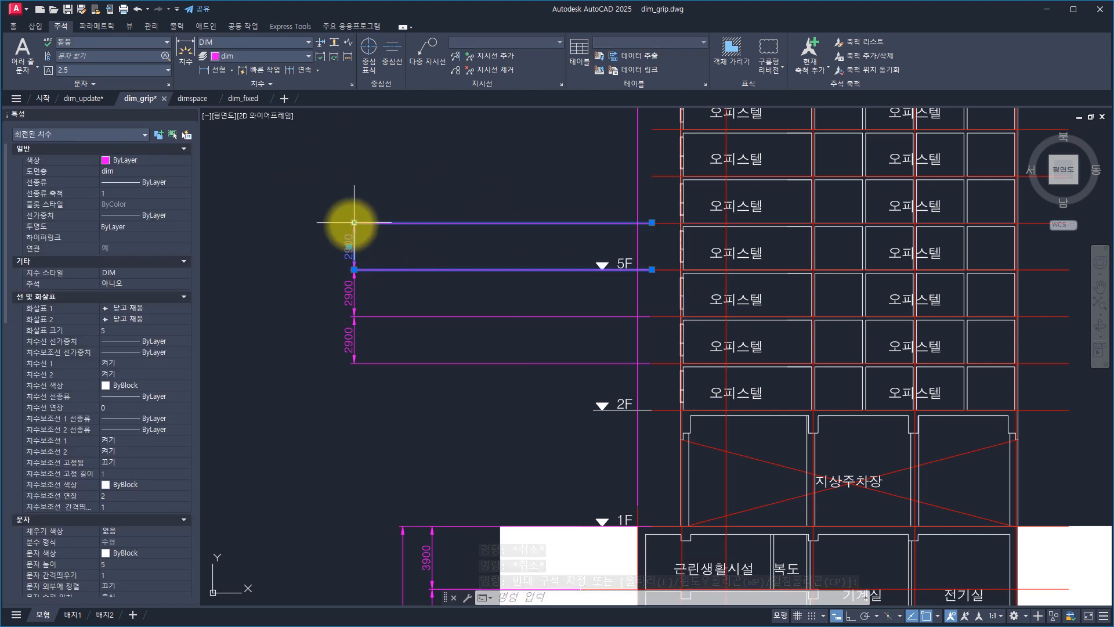
pyautogui.moveTo(354, 223)
pyautogui.click(398, 256)
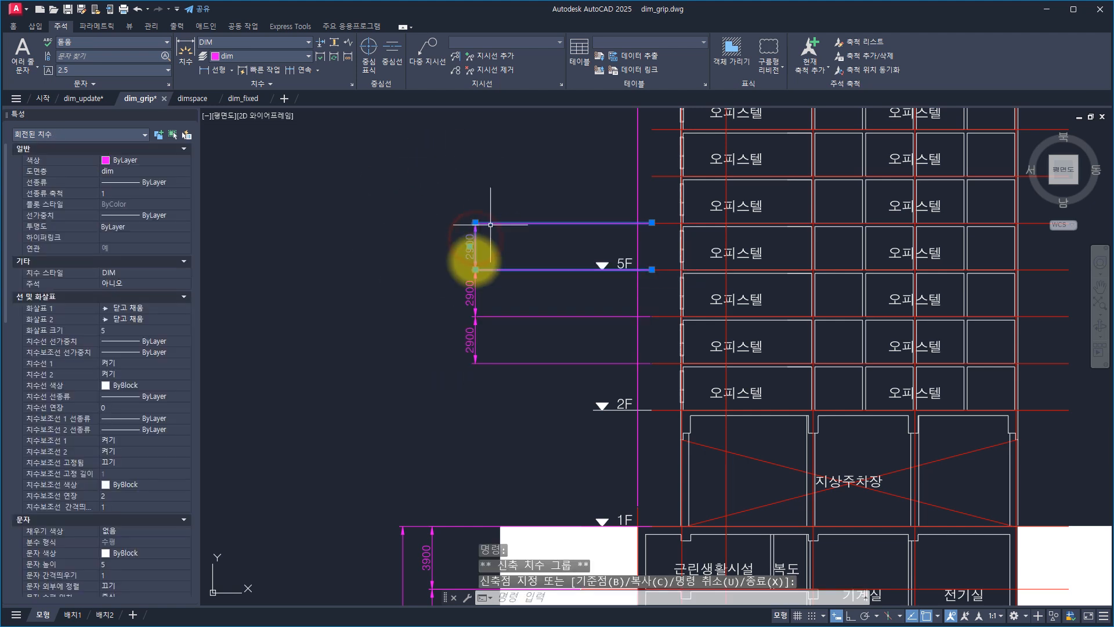
pyautogui.press('Escape')
pyautogui.press('Escape')
pyautogui.press('Escape')
pyautogui.press('Escape')
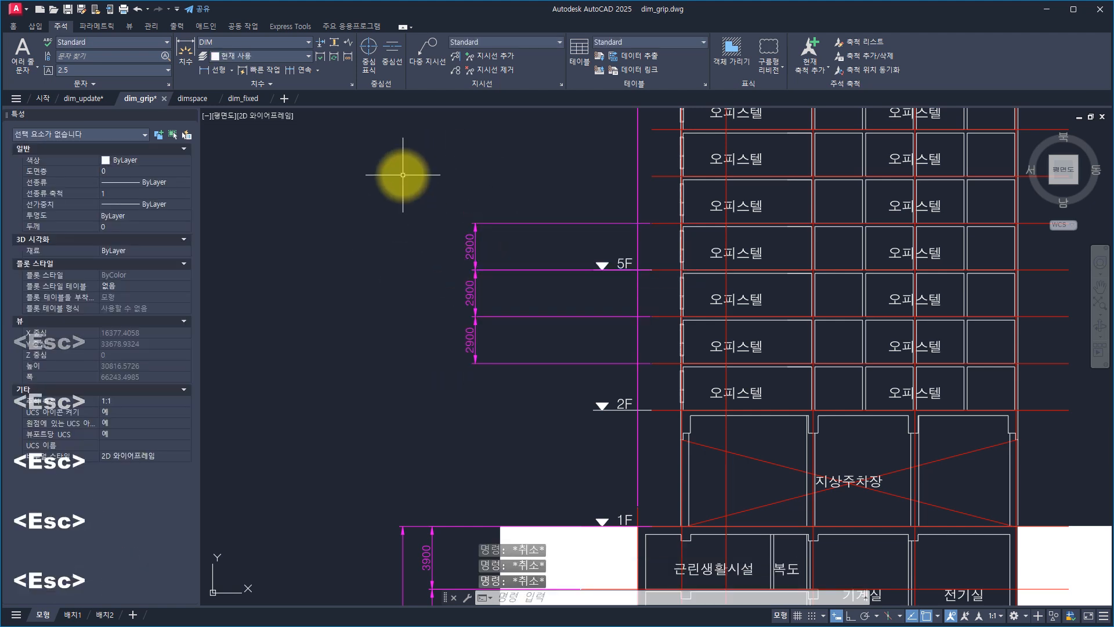
# Inspect the grip options at the outer endpoint of the red floor line two levels above 5F, and deselect the line.
pyautogui.click(667, 189)
pyautogui.click(649, 166)
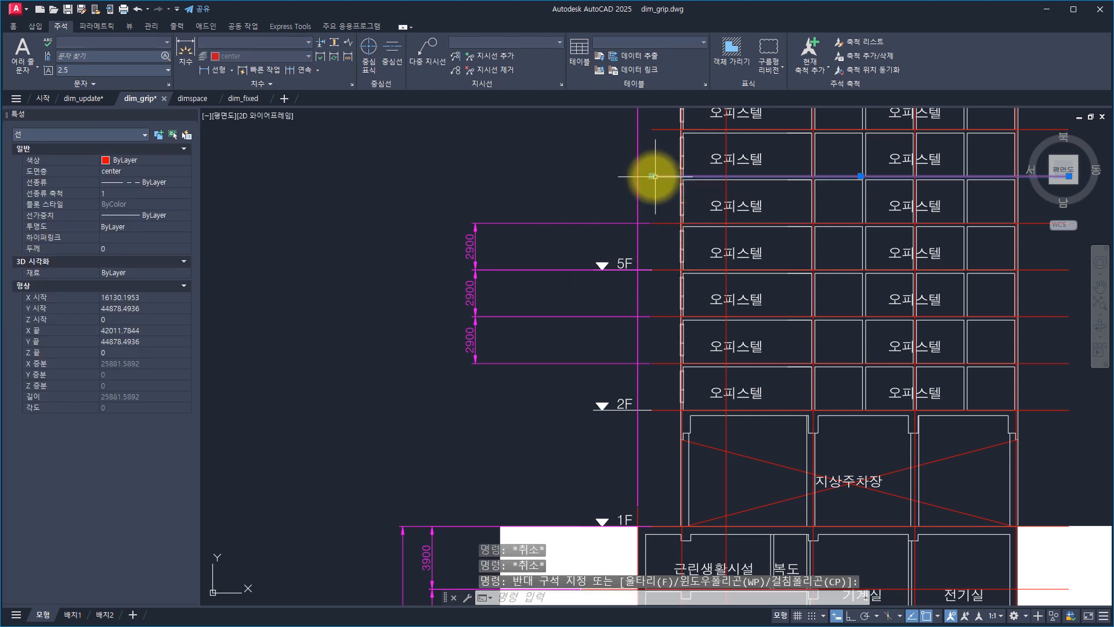
pyautogui.moveTo(652, 176)
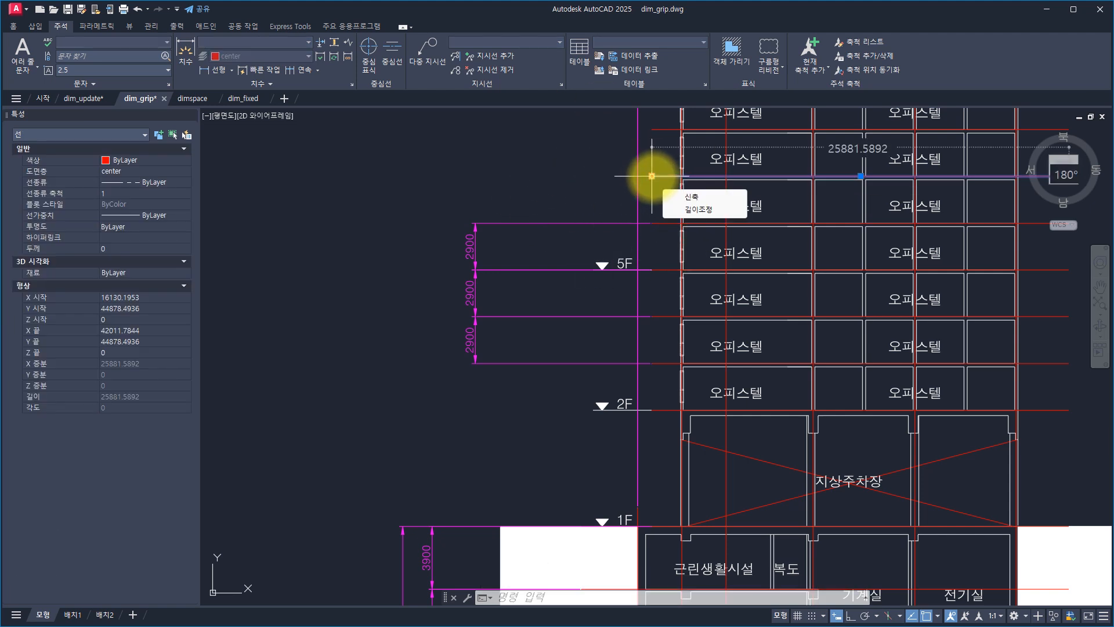
pyautogui.press('Escape')
pyautogui.press('Escape')
pyautogui.press('Escape')
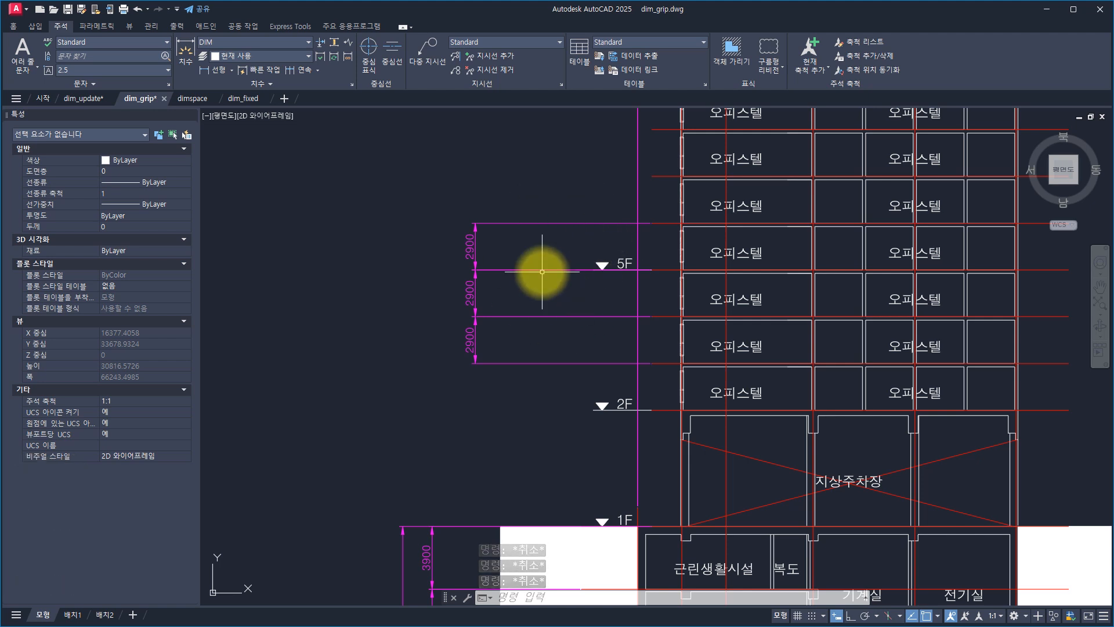
# Switch to the dimspace drawing at the horizontal dimensions above the building's roof.
pyautogui.hotkey('ctrl', 'Tab')
pyautogui.moveTo(672, 180); pyautogui.dragTo(559, 338, button='middle')
pyautogui.scroll(4, 531, 257)
pyautogui.moveTo(515, 230); pyautogui.dragTo(522, 270, button='middle')
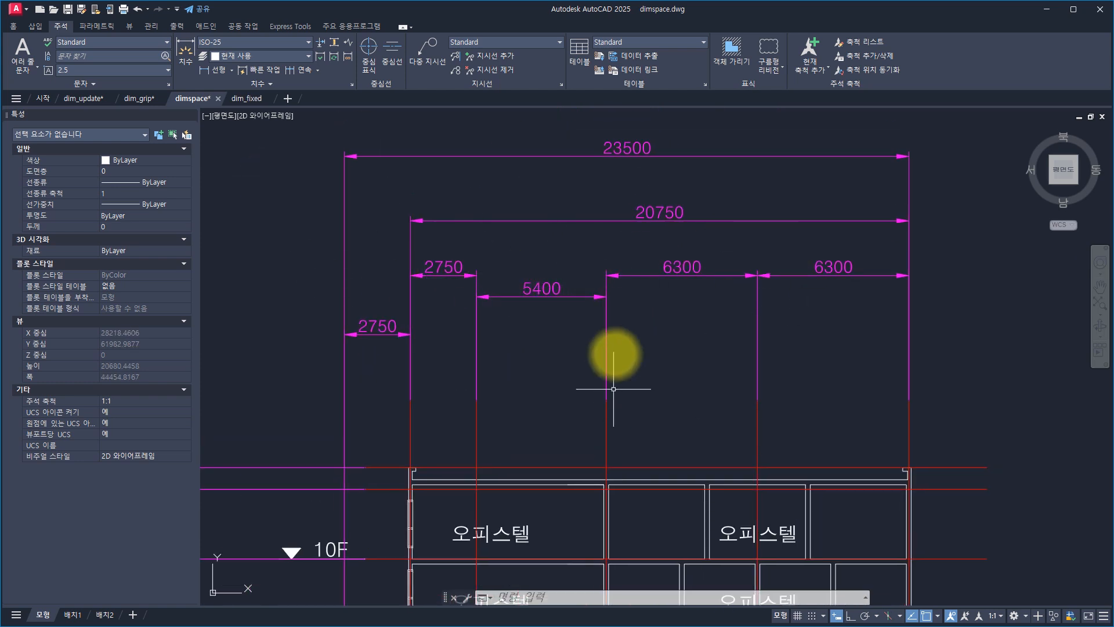
pyautogui.press('Escape')
pyautogui.press('Escape')
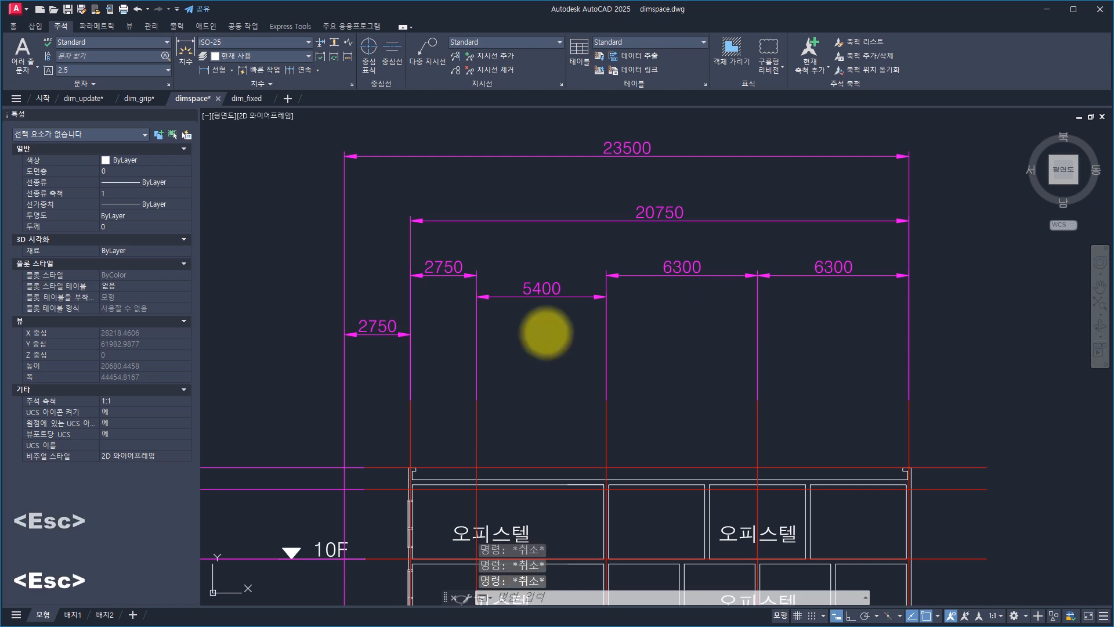
# Try to continue dimensioning from the outer dimension-line grip of the rightmost 6300 dimension.
pyautogui.click(871, 321)
pyautogui.click(810, 244)
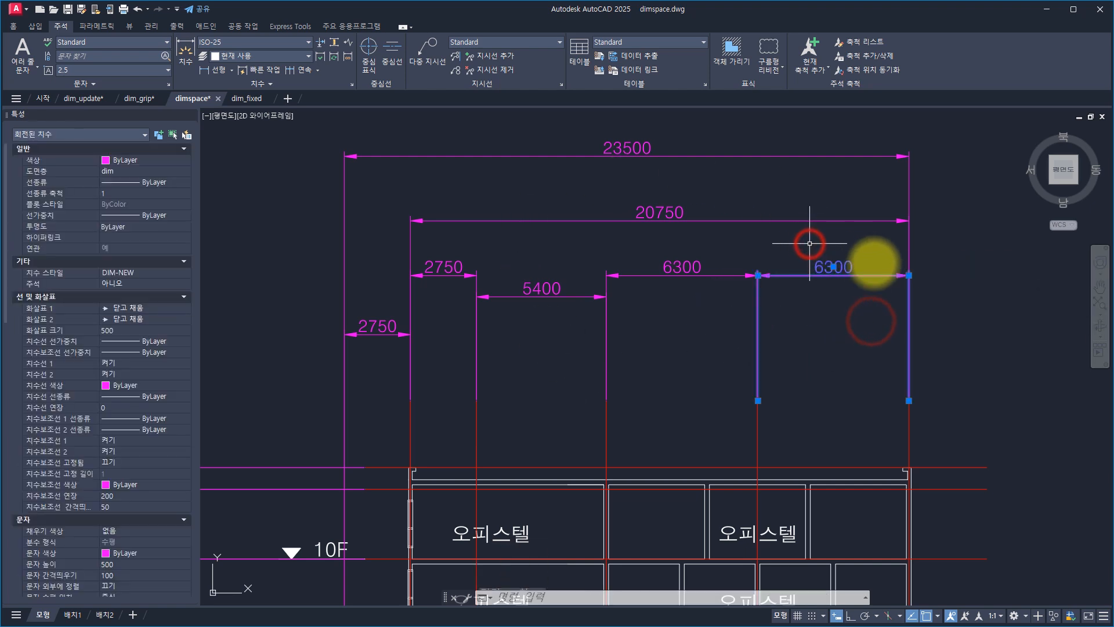
pyautogui.moveTo(908, 275)
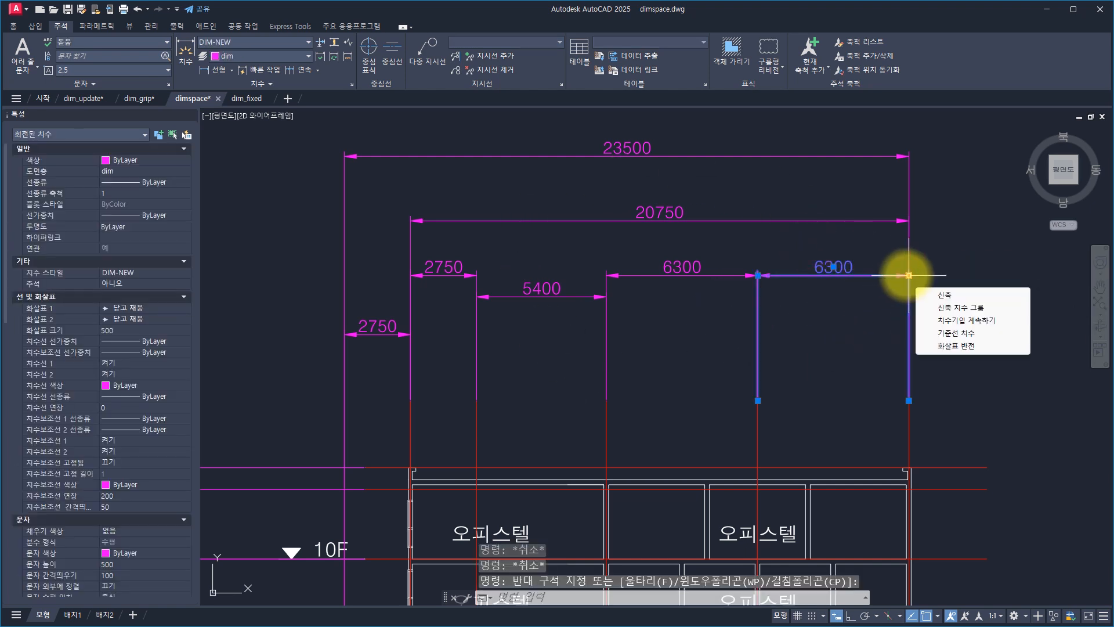
pyautogui.click(957, 322)
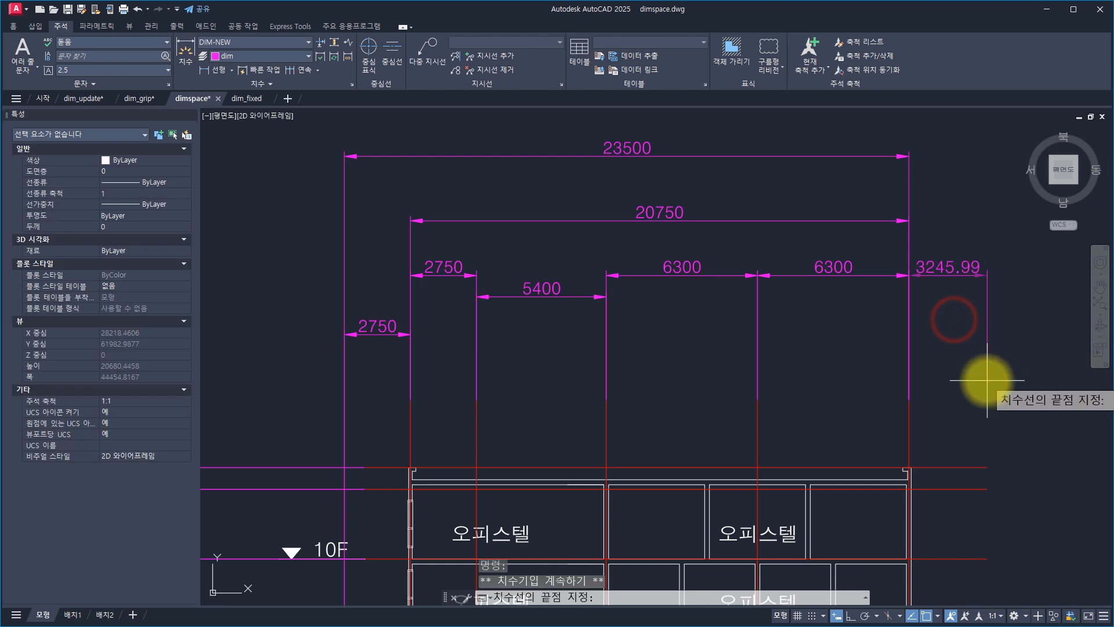
pyautogui.press('Escape')
pyautogui.press('Escape')
pyautogui.press('Escape')
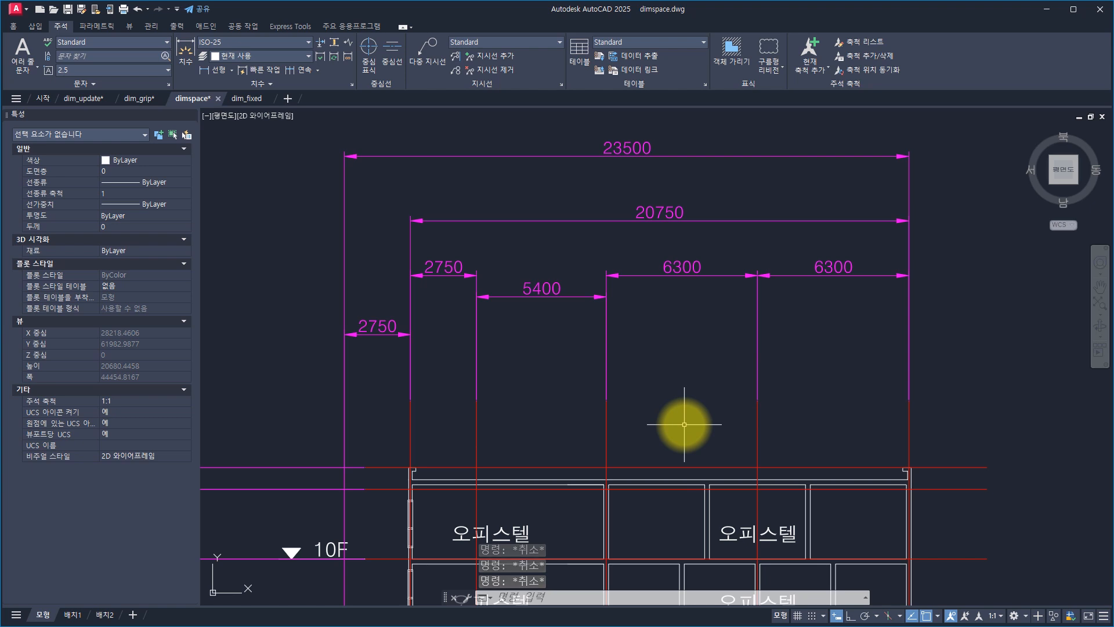
# Erase the 5400 dimension and the 6300 dimension adjoining it.
pyautogui.click(653, 346)
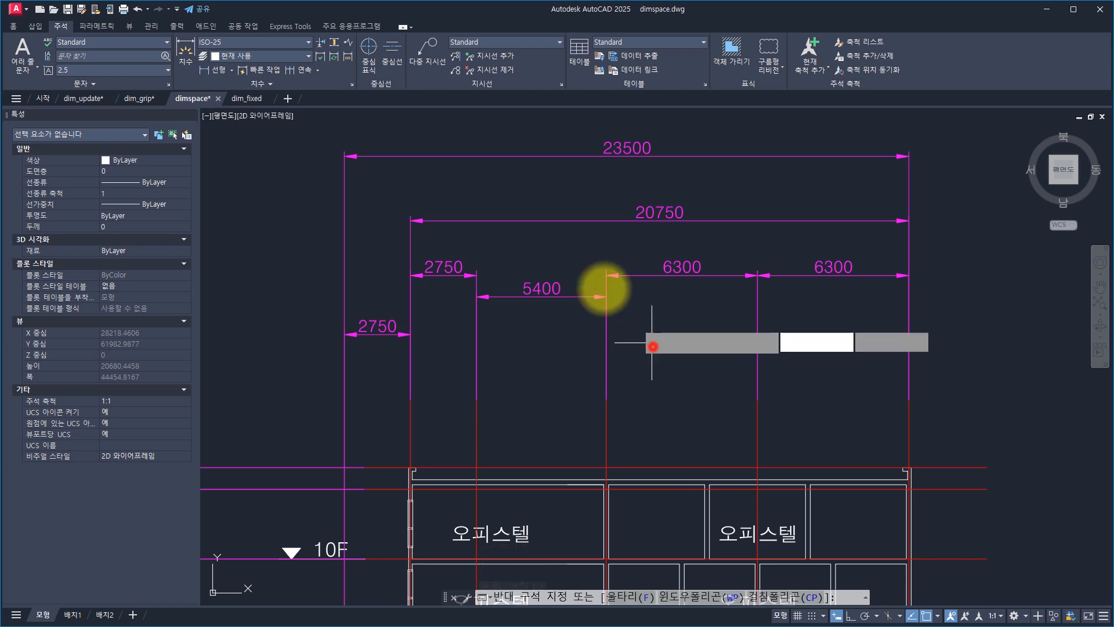
pyautogui.click(575, 267)
pyautogui.write('e')
pyautogui.press('space')
# Add a horizontal dimension with DIM between the two centerlines beside the remaining 6300 dimension, placed roughly level with its dimension line.
pyautogui.write('dim')
pyautogui.press('space')
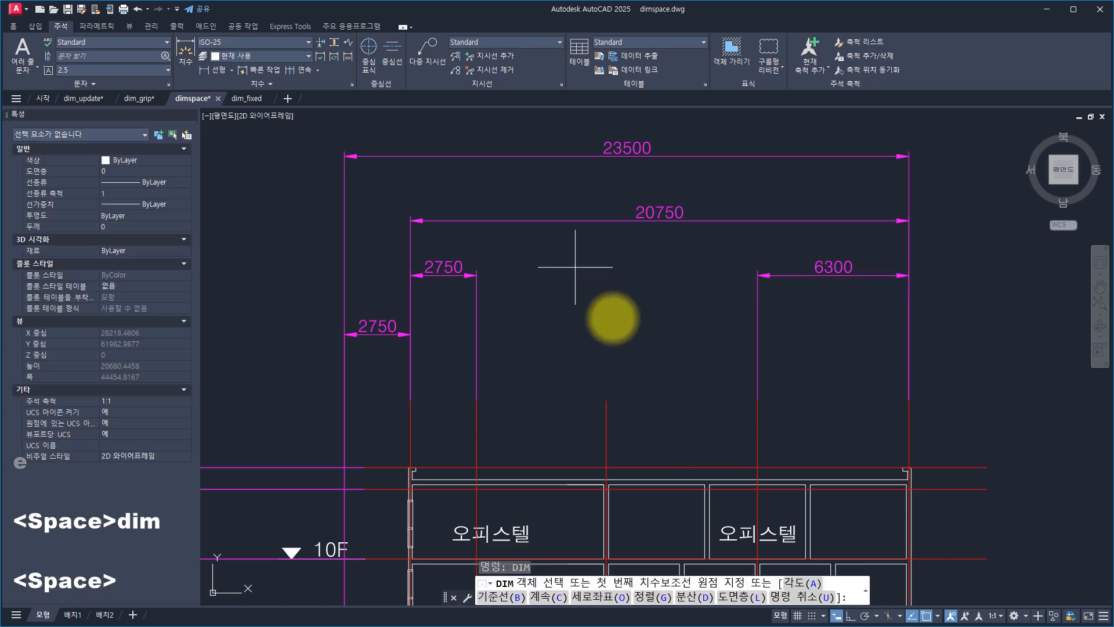
pyautogui.click(757, 400)
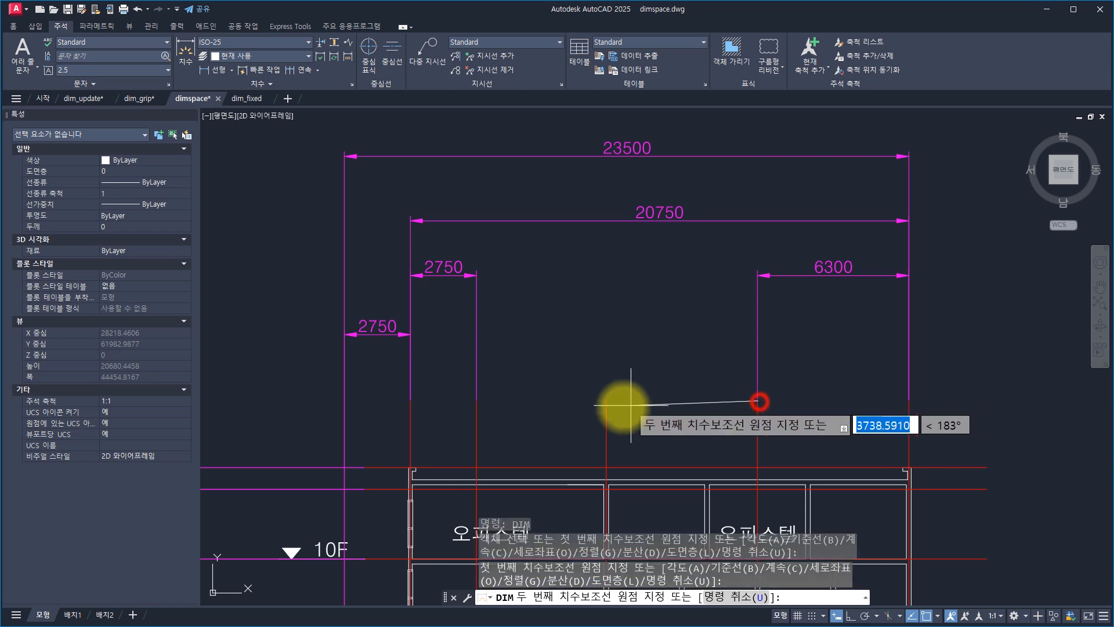
pyautogui.click(606, 400)
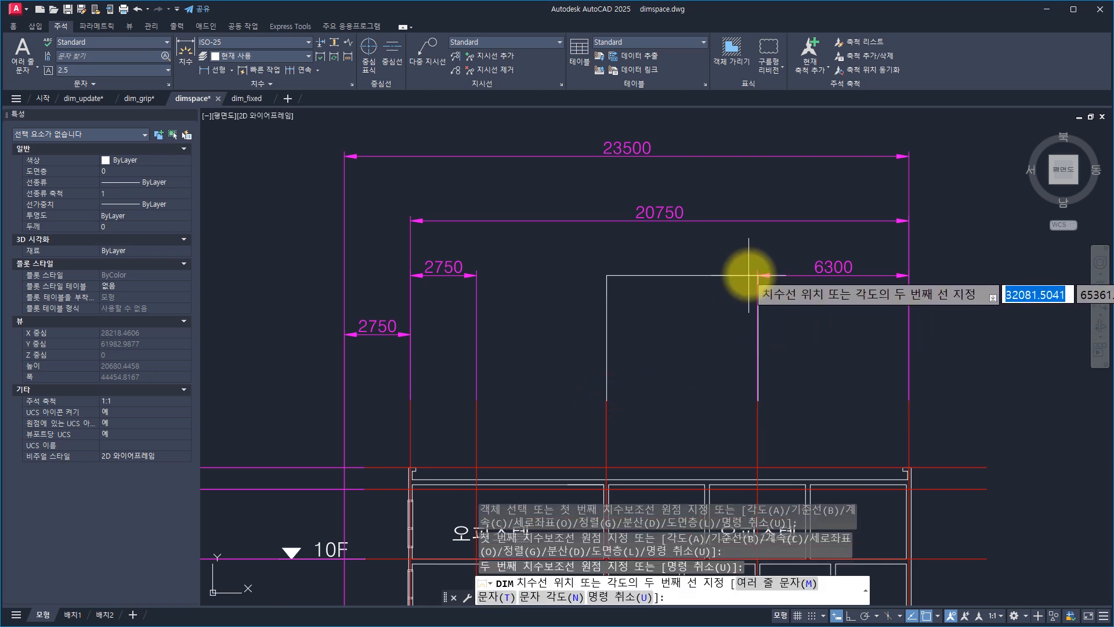
pyautogui.scroll(5, 754, 269)
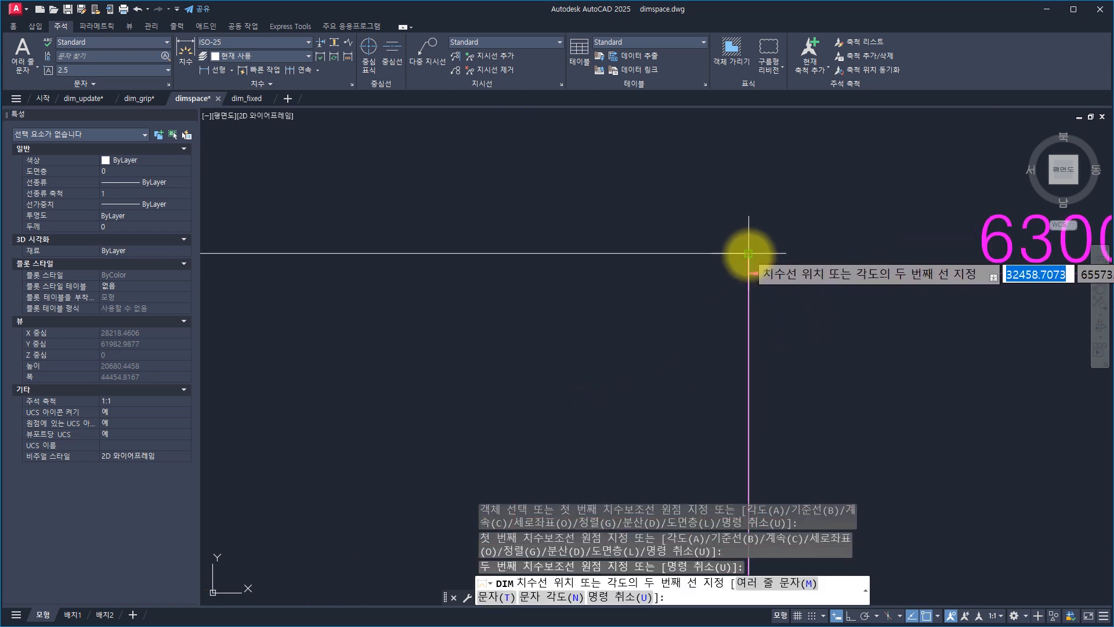
pyautogui.click(746, 253)
pyautogui.scroll(-5, 741, 256)
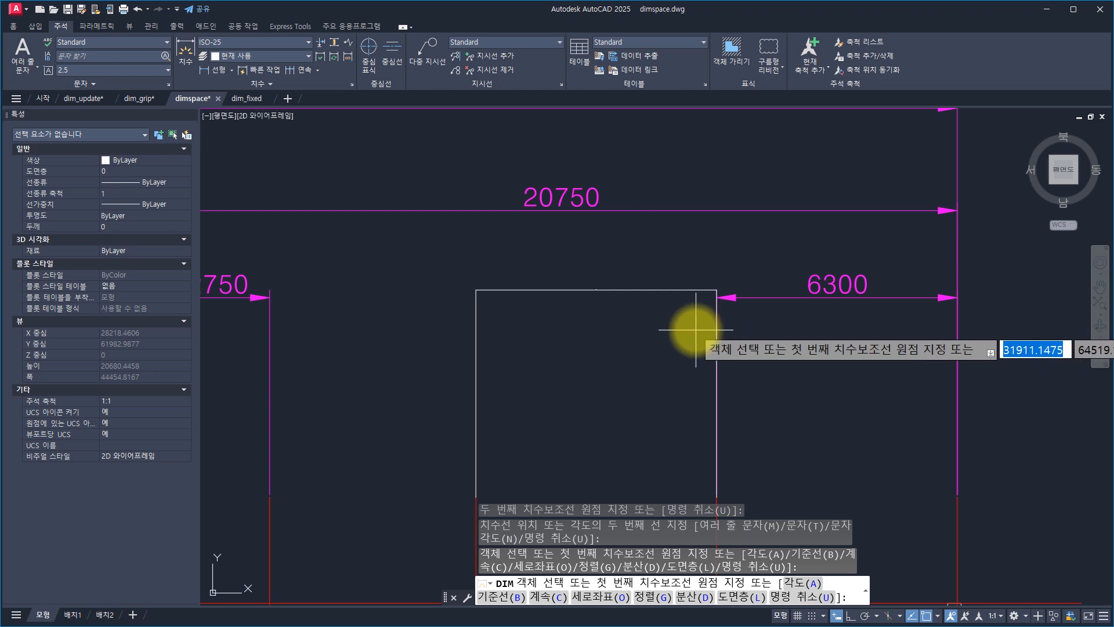
pyautogui.press('Escape')
pyautogui.press('Escape')
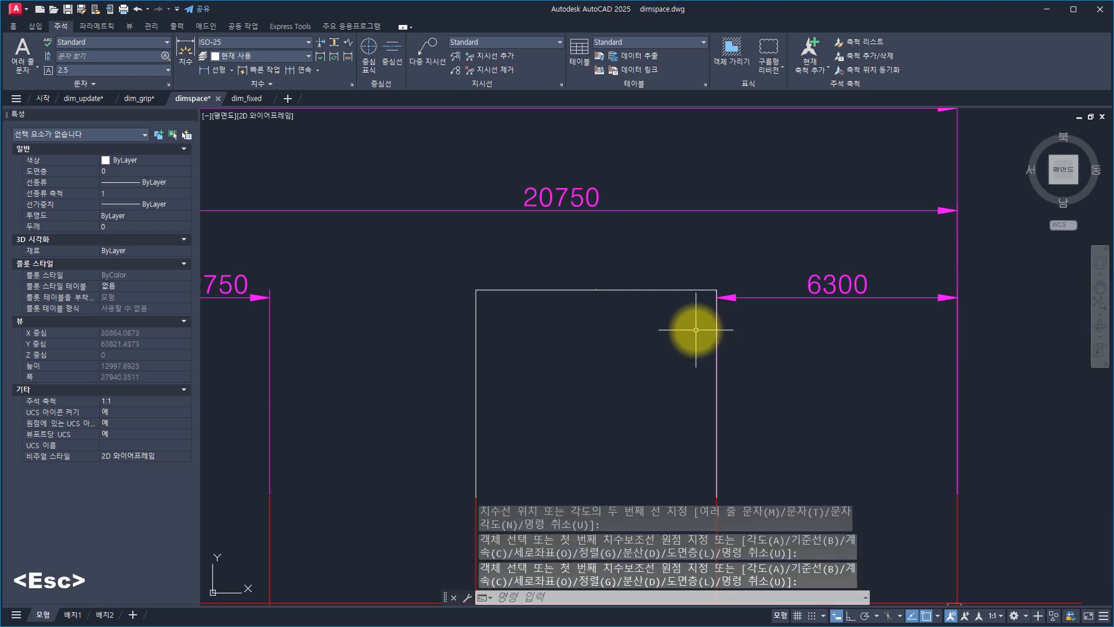
# Undo the newly added dimension and the erasure of the two dimensions.
pyautogui.hotkey('ctrl', 'z')
pyautogui.hotkey('ctrl', 'z')
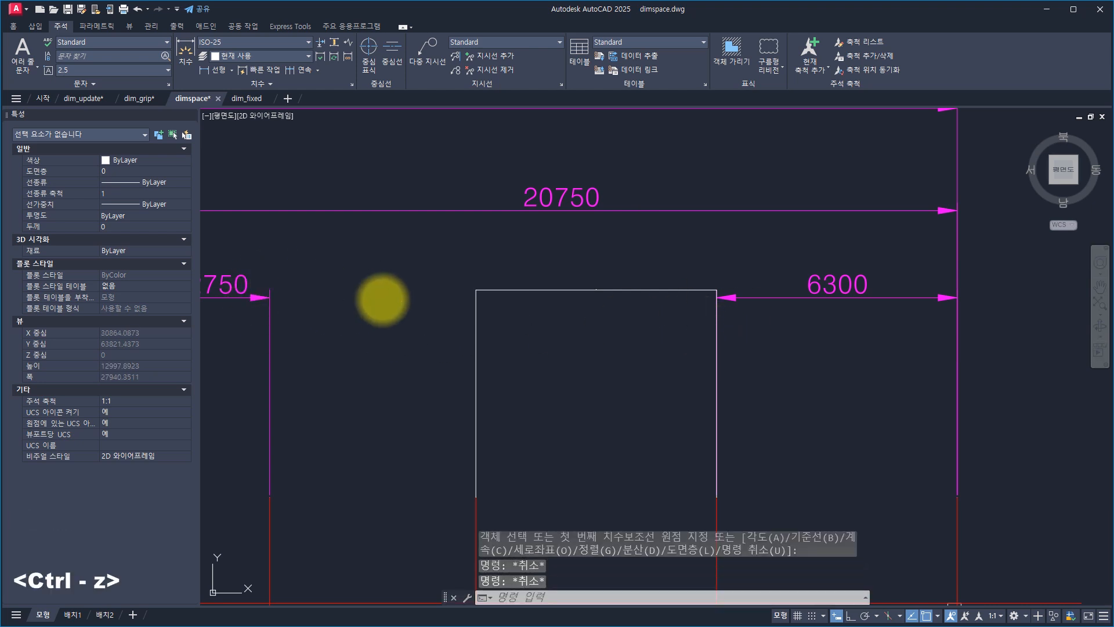
pyautogui.press('Escape')
pyautogui.press('Escape')
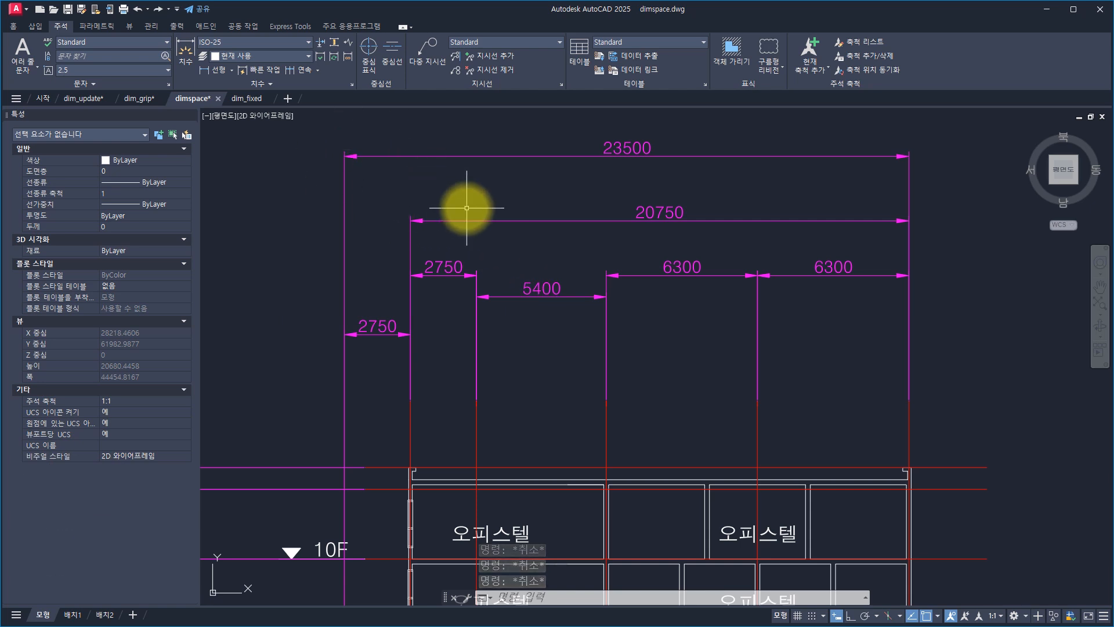
pyautogui.press('Escape')
pyautogui.press('Escape')
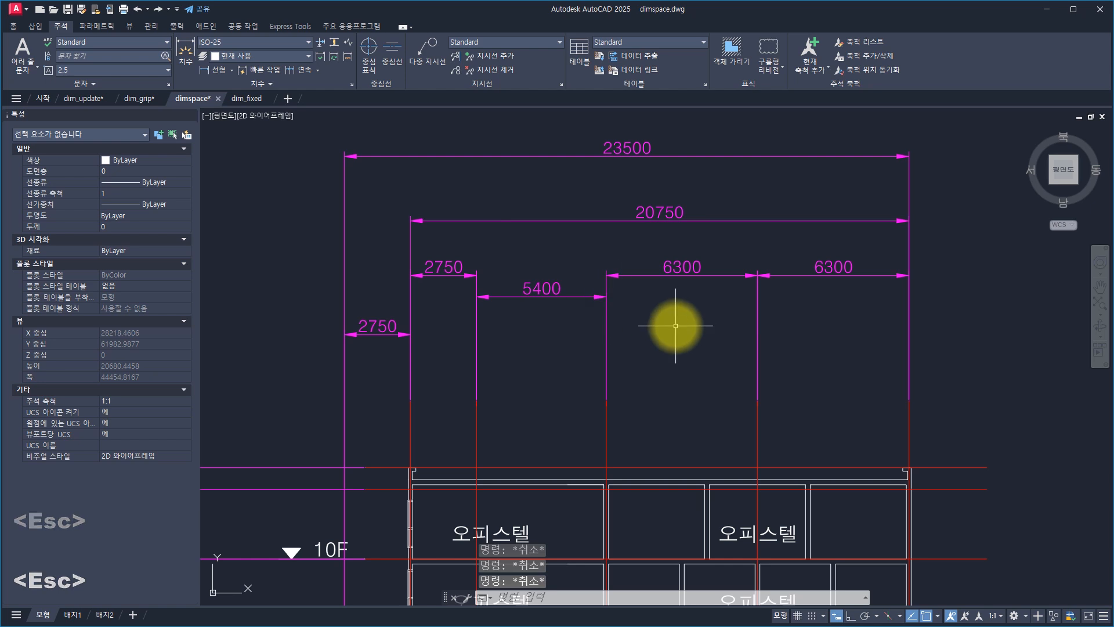
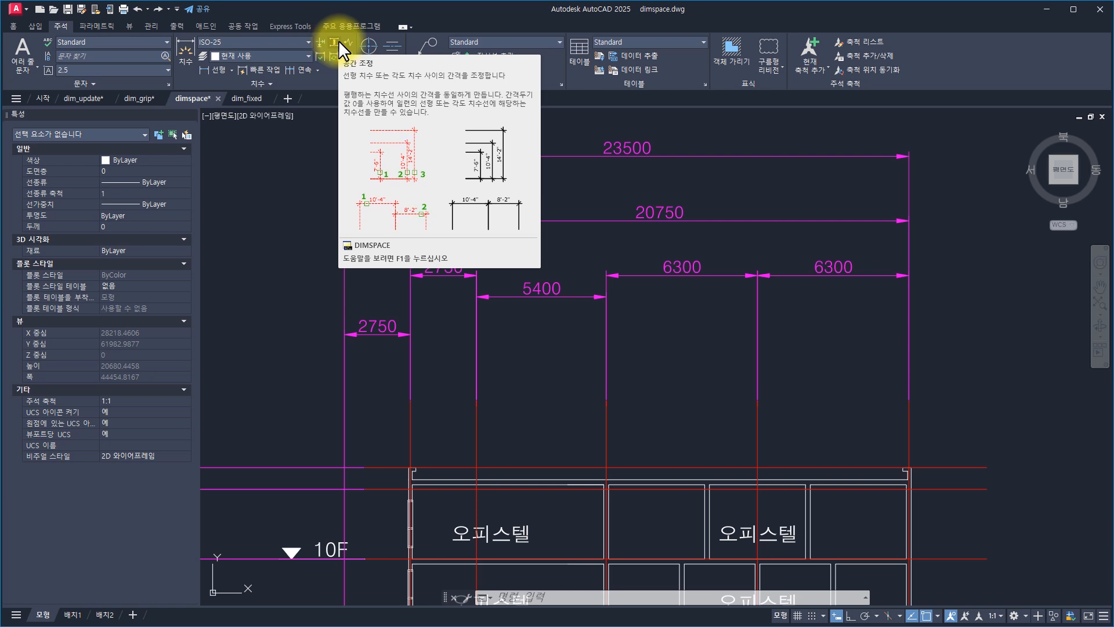
pyautogui.press('Escape')
pyautogui.press('Escape')
pyautogui.press('Escape')
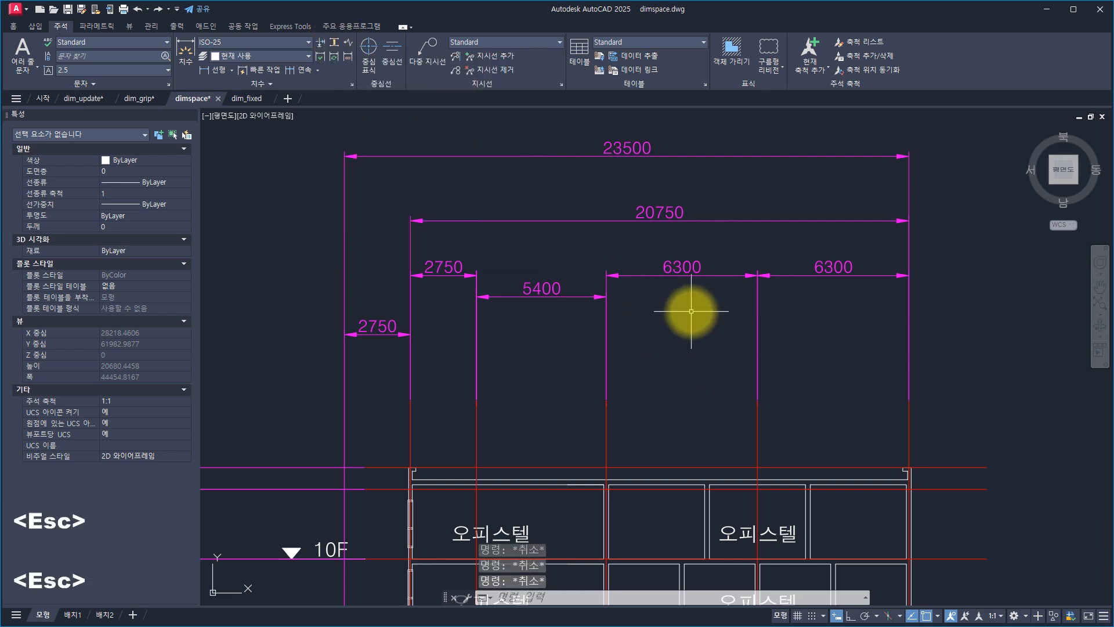
pyautogui.write('dimsp')
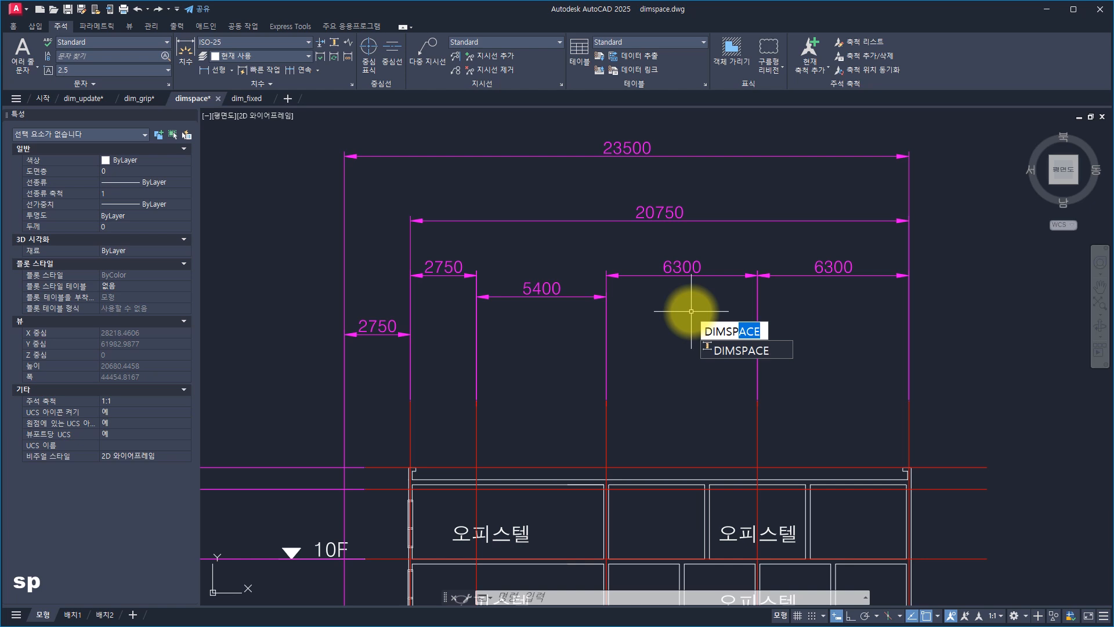
pyautogui.press('space')
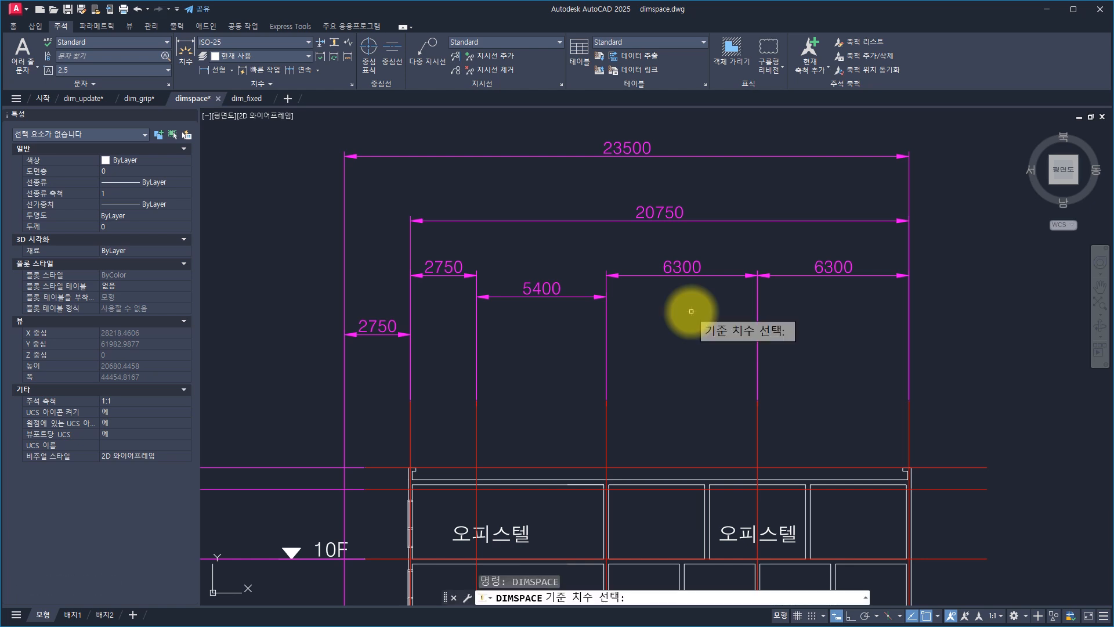
pyautogui.click(855, 302)
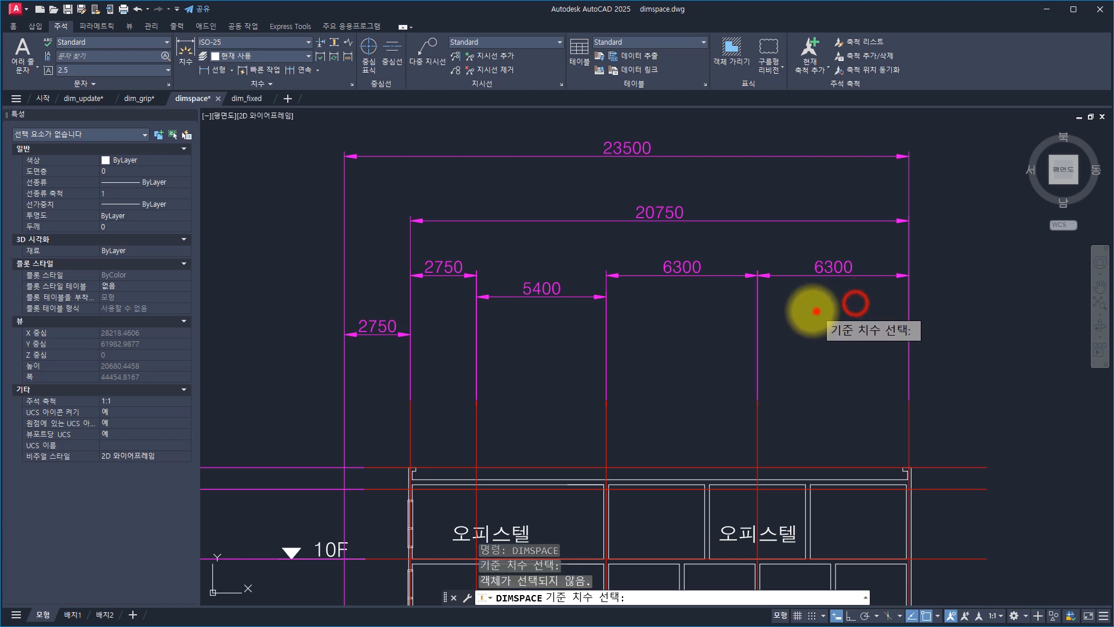
pyautogui.click(829, 276)
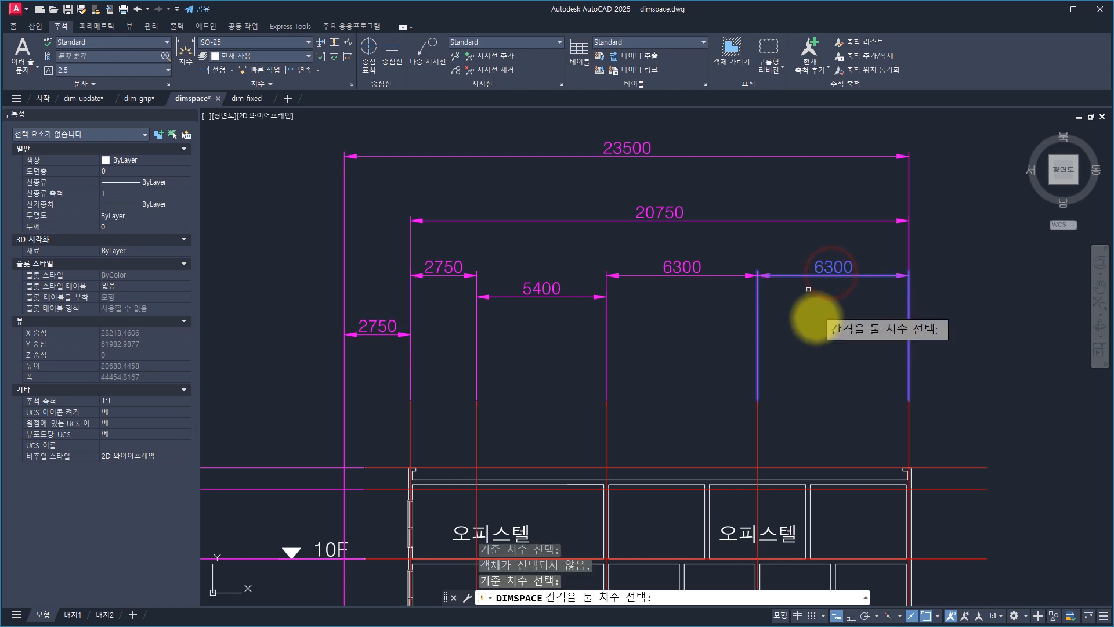
pyautogui.press('Escape')
pyautogui.press('Escape')
pyautogui.press('Escape')
# Start DIMSPACE with the rightmost 6300 dimension as the base dimension.
pyautogui.press('space')
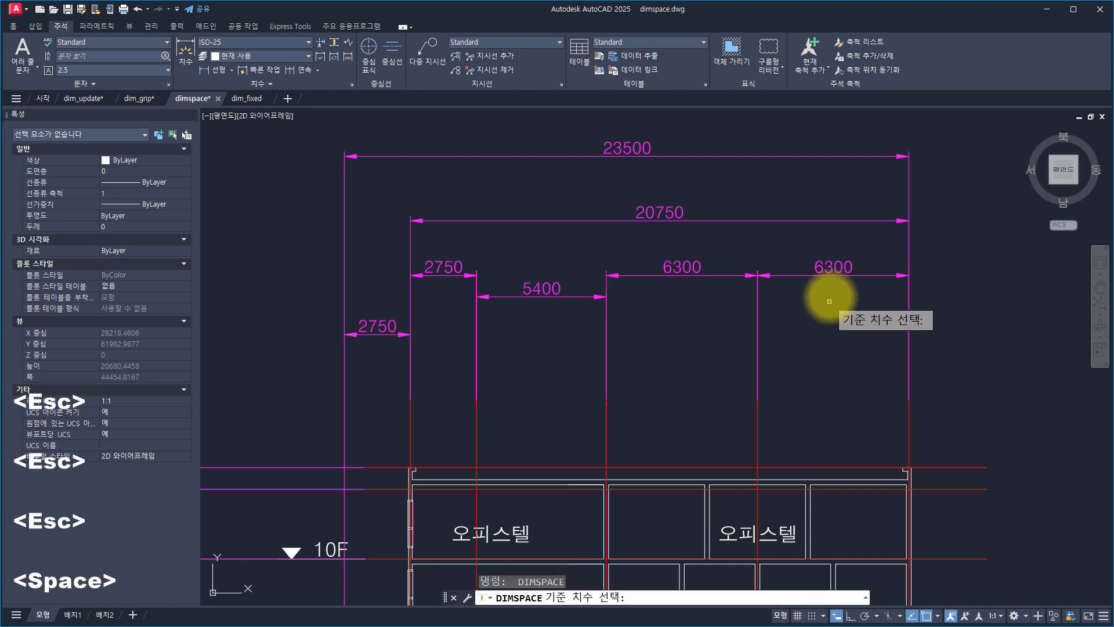
pyautogui.click(831, 272)
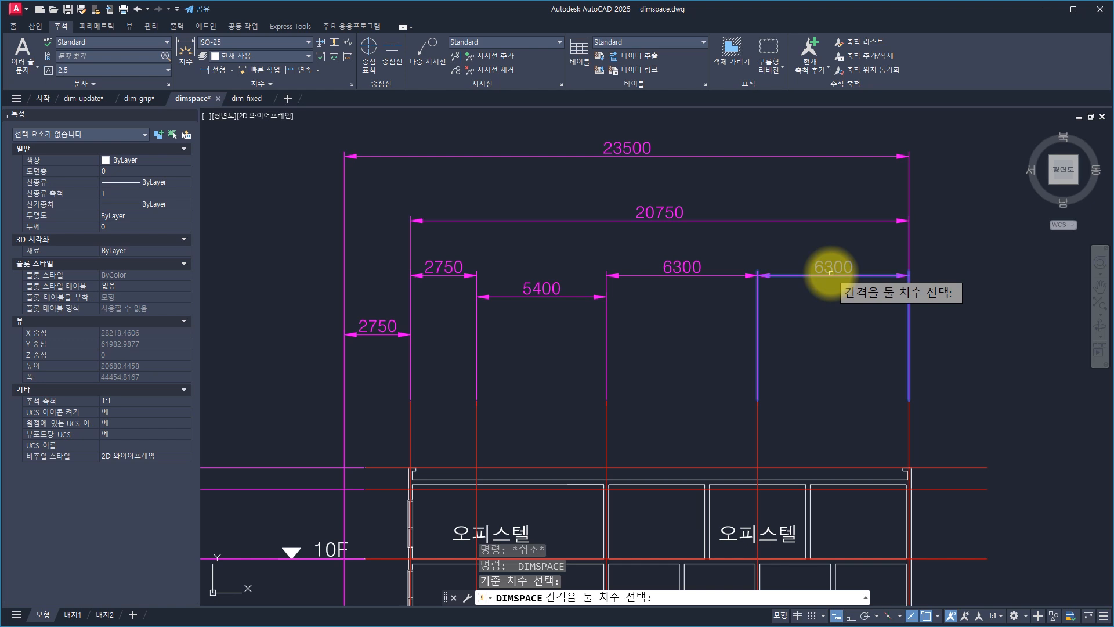
# Try selecting the 20750 and 23500 dimensions as the ones to space, and undo that selection.
pyautogui.click(823, 142)
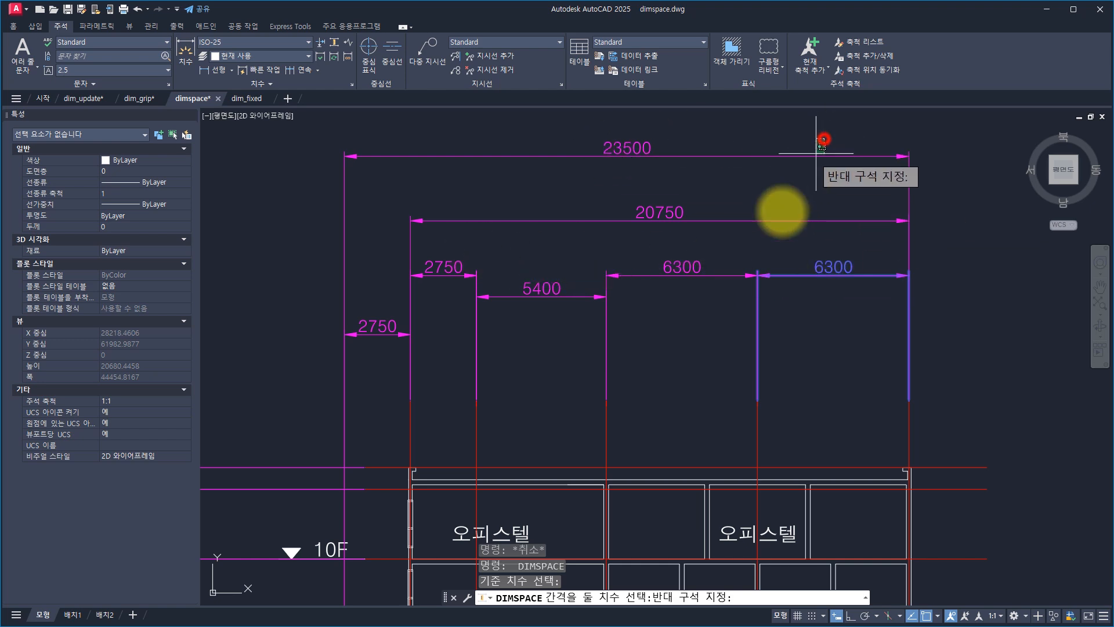
pyautogui.click(759, 230)
pyautogui.click(810, 125)
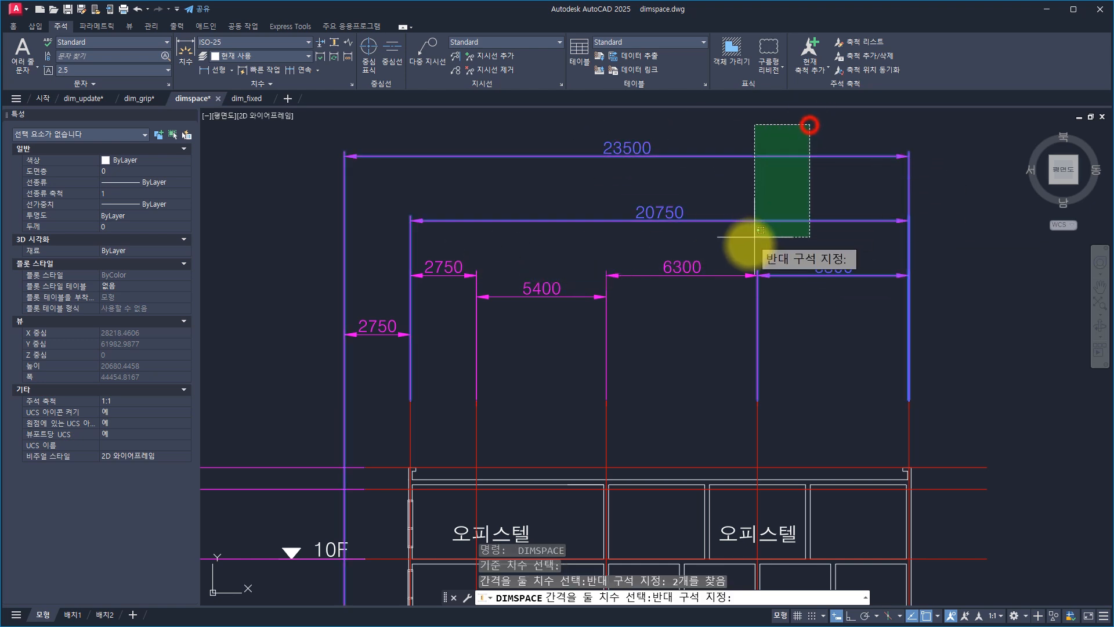
pyautogui.click(748, 243)
pyautogui.click(779, 126)
pyautogui.keyDown('shift'); pyautogui.click(726, 243); pyautogui.keyUp('shift')
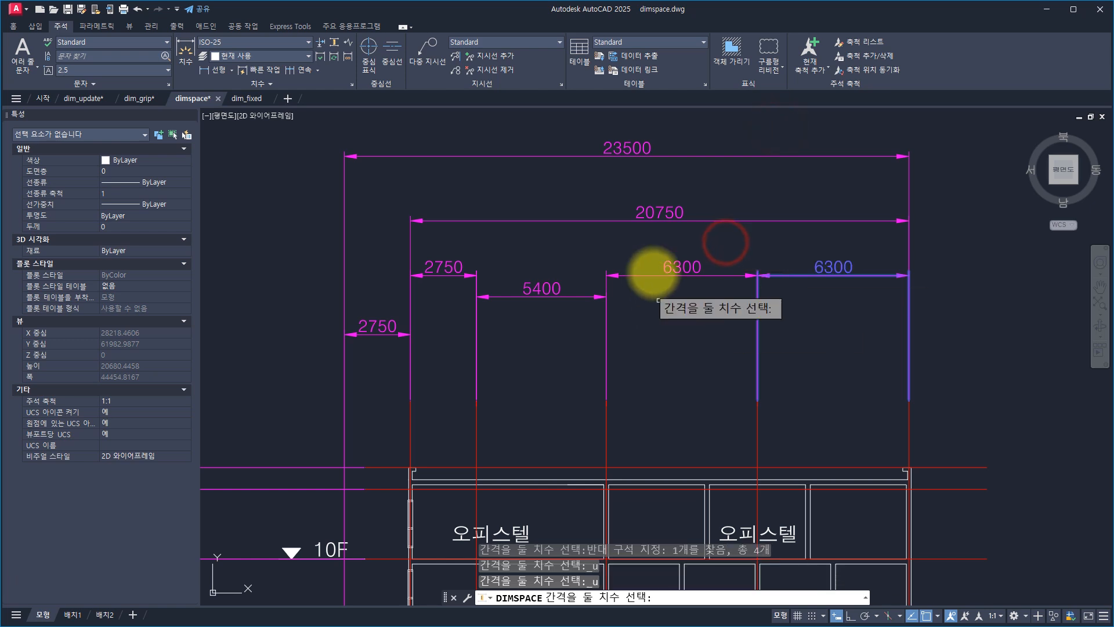
# Try selecting the other 6300, the 5400 and both 2750 dimensions as the ones to space, and undo that selection.
pyautogui.click(692, 244)
pyautogui.click(433, 319)
pyautogui.click(391, 314)
pyautogui.click(363, 354)
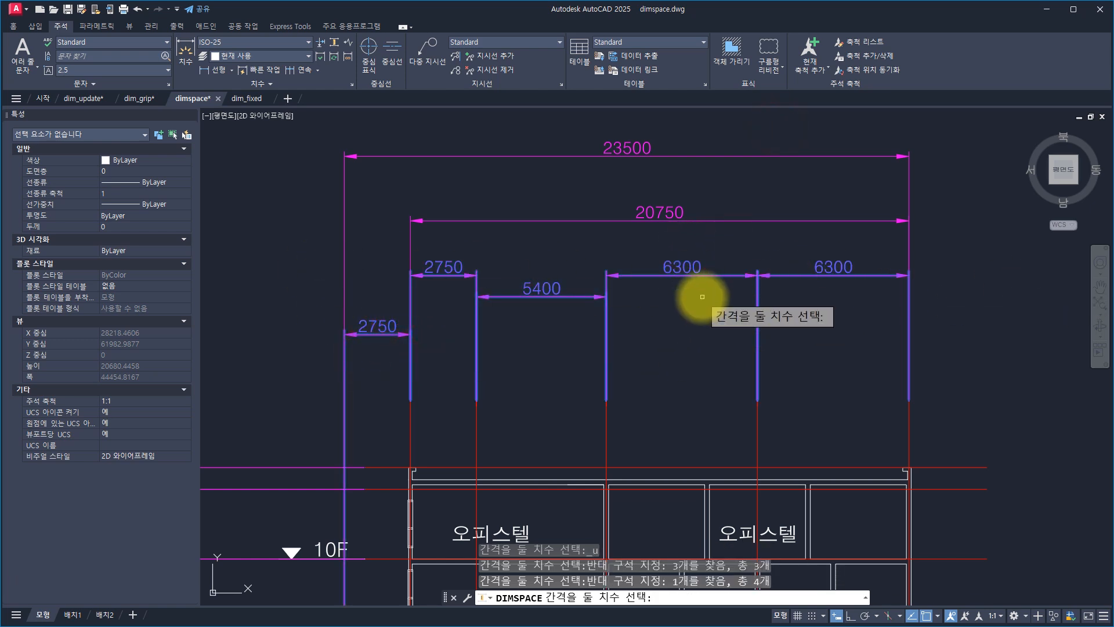
pyautogui.hotkey('ctrl', 'z')
pyautogui.hotkey('ctrl', 'z')
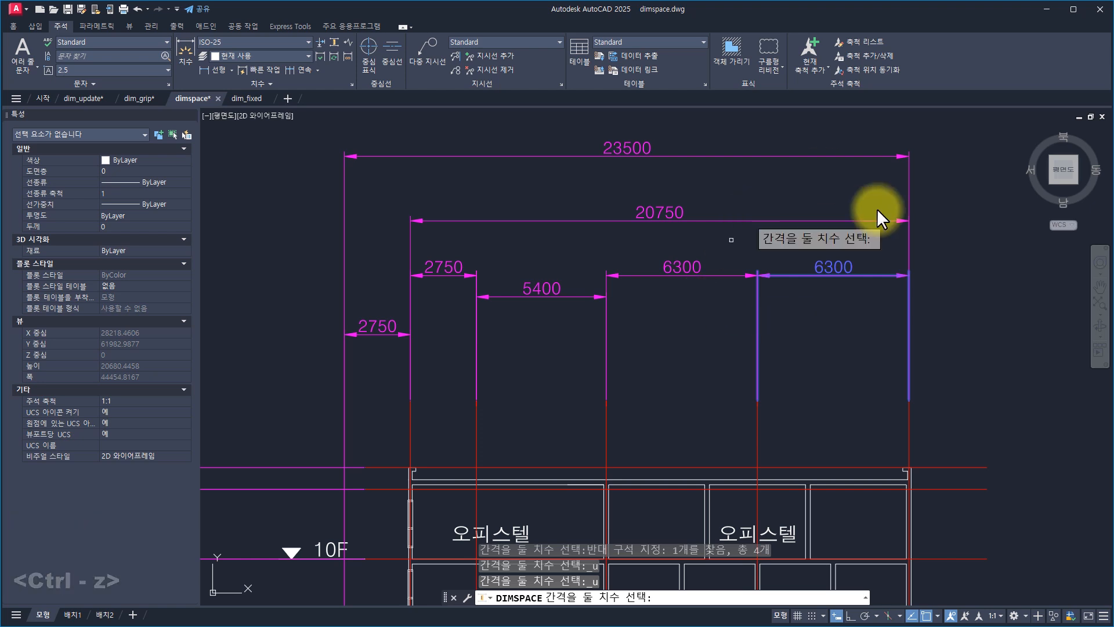
# Space the 20750 and 23500 dimensions 2000 apart from the chosen base dimension.
pyautogui.click(808, 223)
pyautogui.click(739, 120)
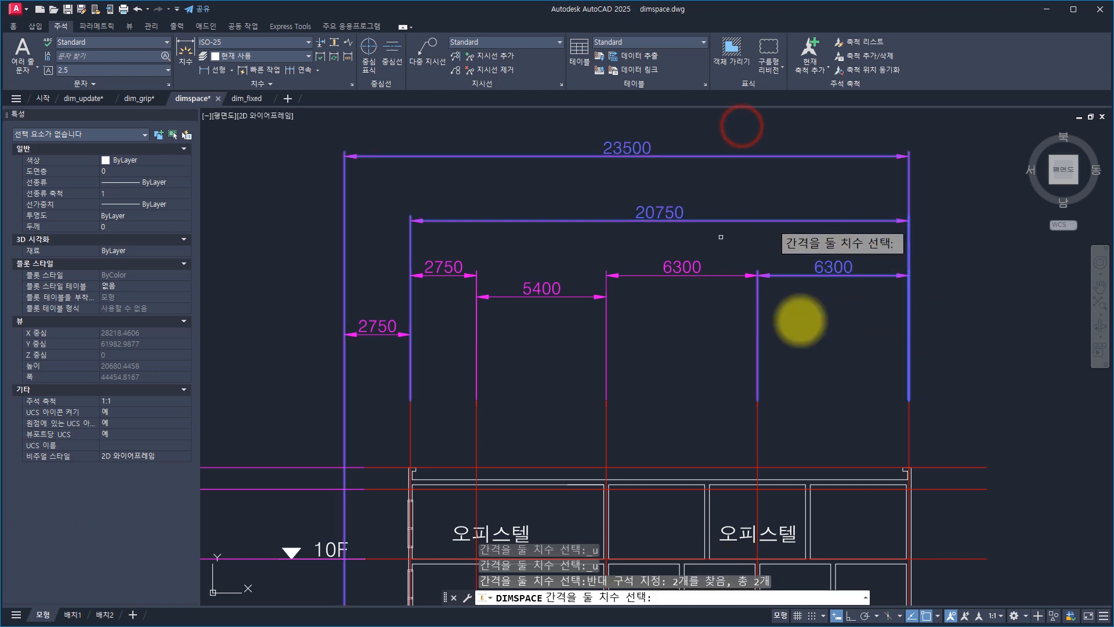
pyautogui.press('space')
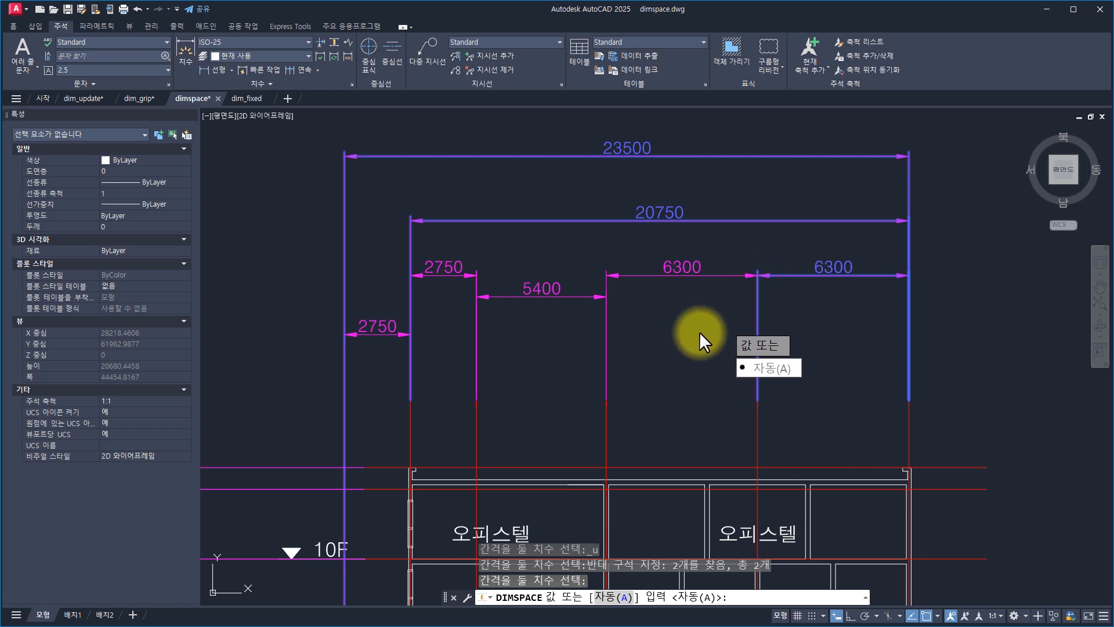
pyautogui.write('2000')
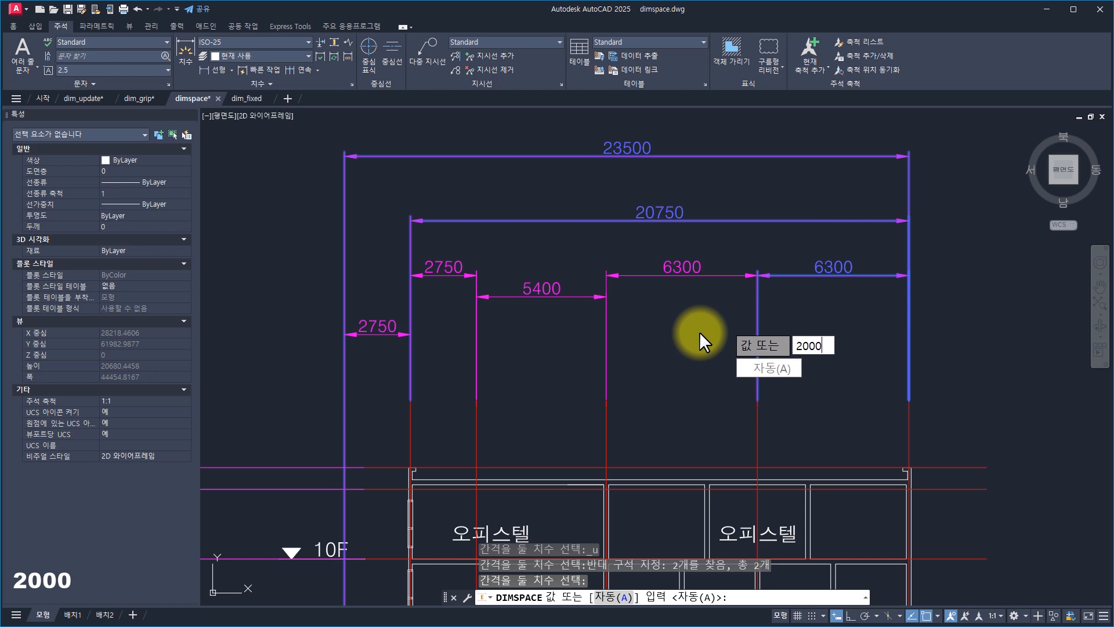
pyautogui.press('Return')
pyautogui.press('Escape')
pyautogui.press('Escape')
pyautogui.press('Escape')
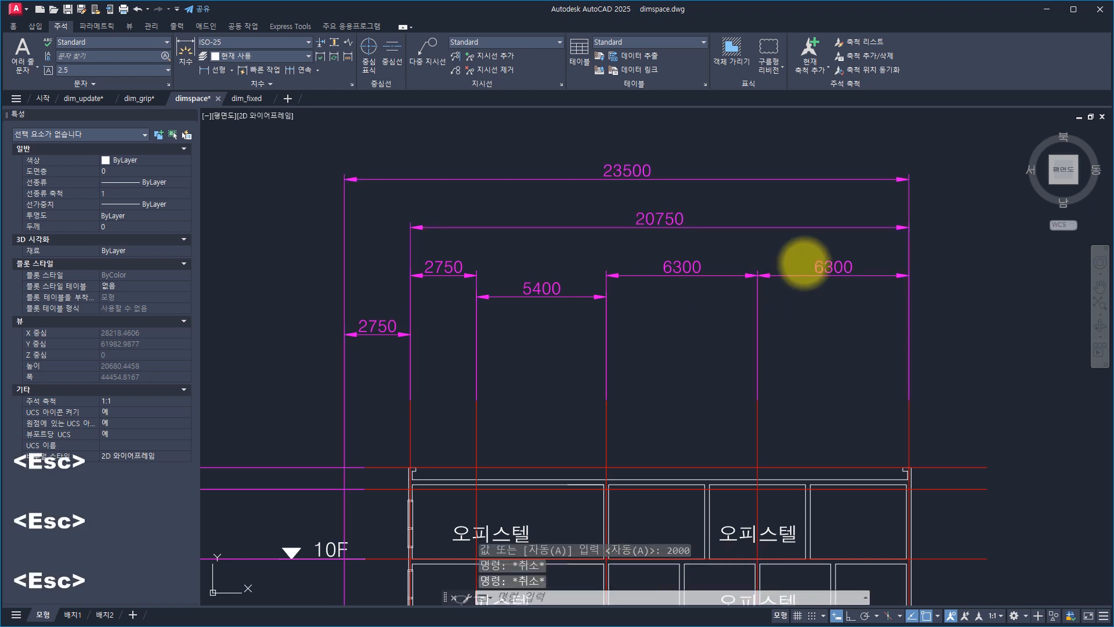
# Measure the distance between the rightmost 6300 dimension line and the 20750 dimension line.
pyautogui.write('di')
pyautogui.press('space')
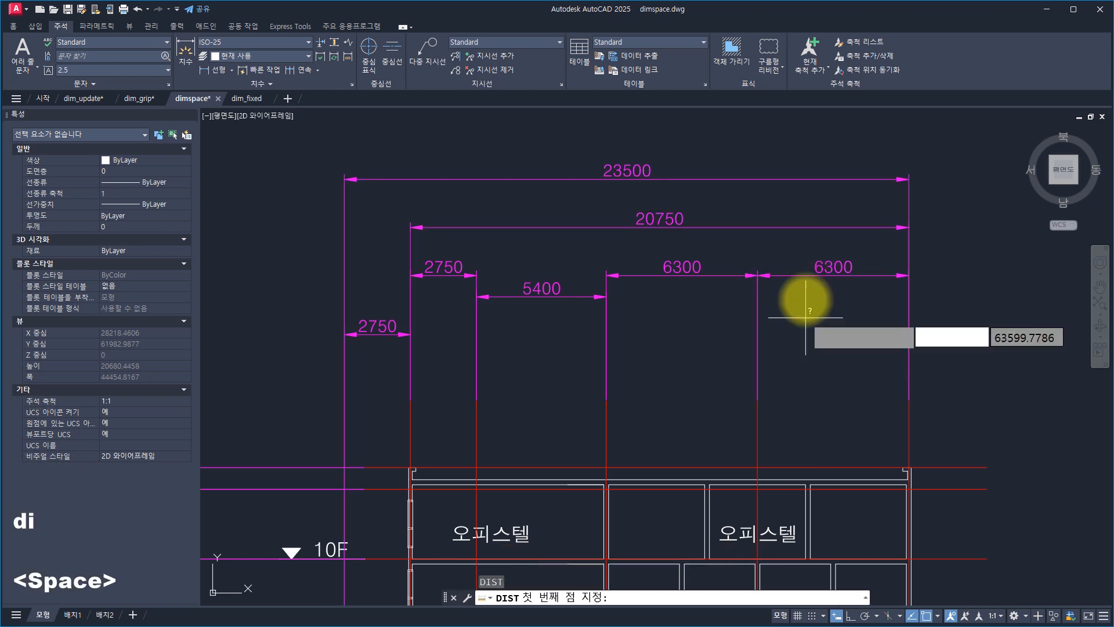
pyautogui.click(794, 275)
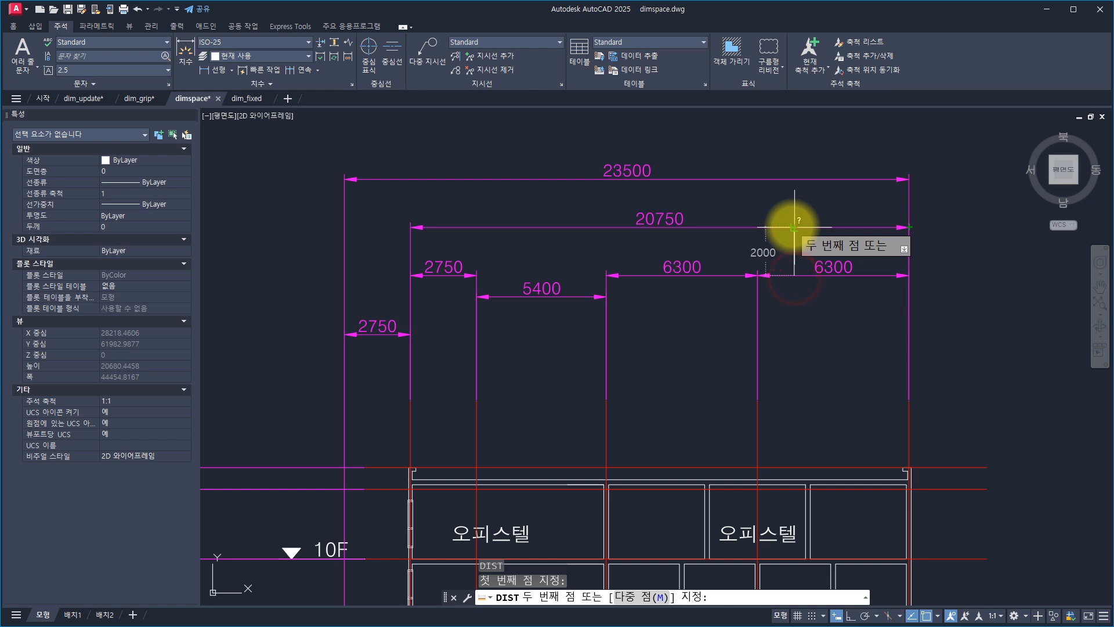
pyautogui.press('Escape')
pyautogui.press('Escape')
pyautogui.press('Escape')
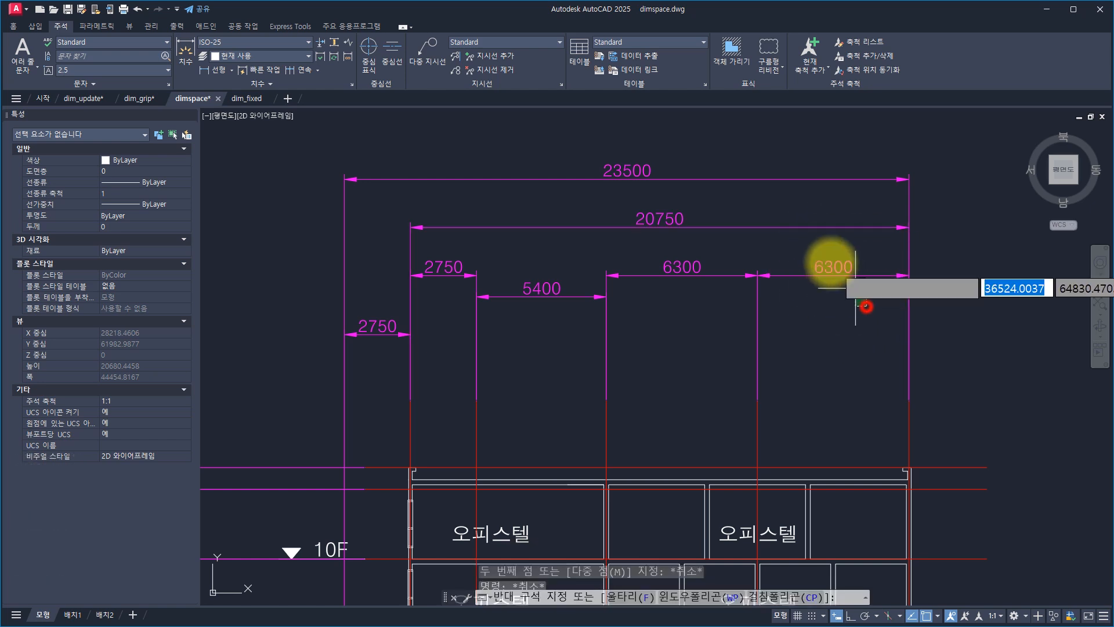
# Select the rightmost 6300 dimension to view its properties, and clear the selection.
pyautogui.click(866, 306)
pyautogui.click(825, 256)
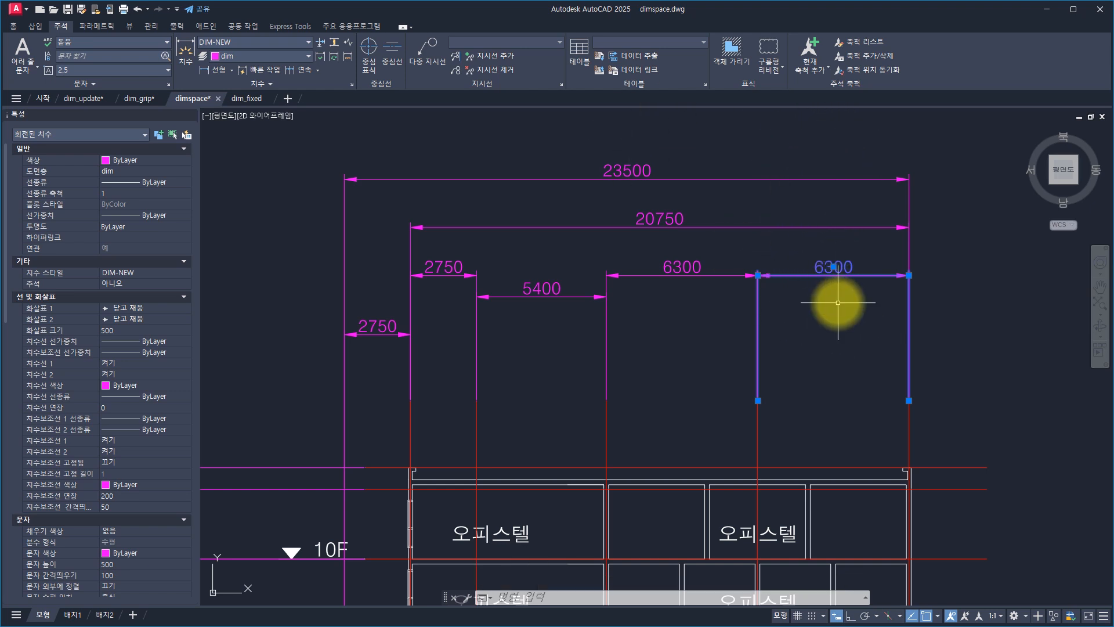
pyautogui.press('Escape')
pyautogui.press('Escape')
pyautogui.press('Escape')
pyautogui.press('Escape')
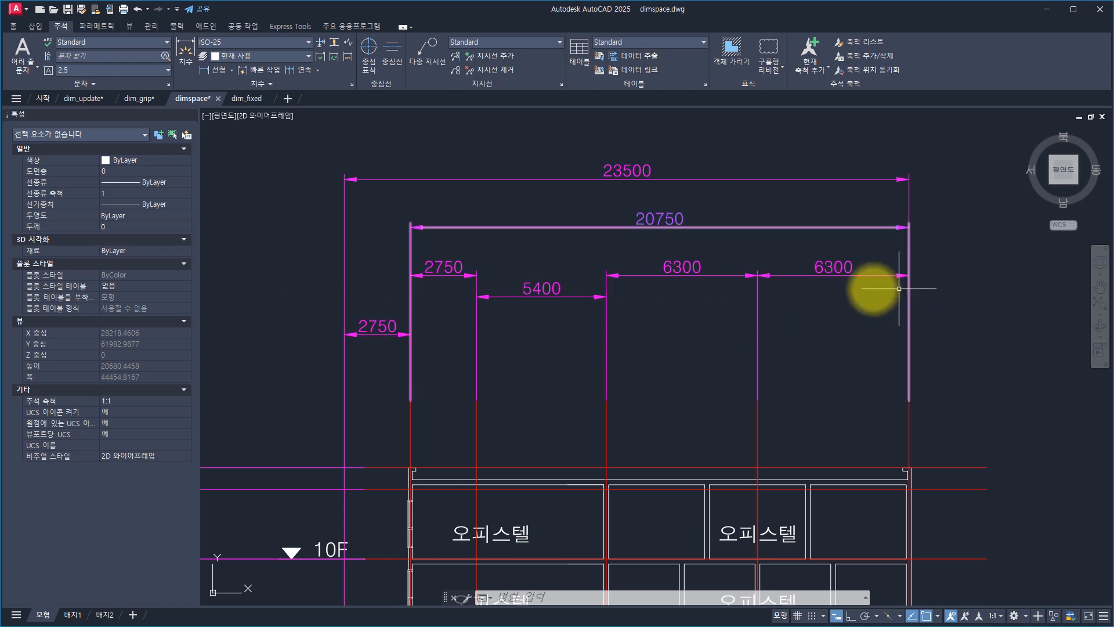
# Start DIMSPACE with the 5400 dimension as the base dimension.
pyautogui.write('m')
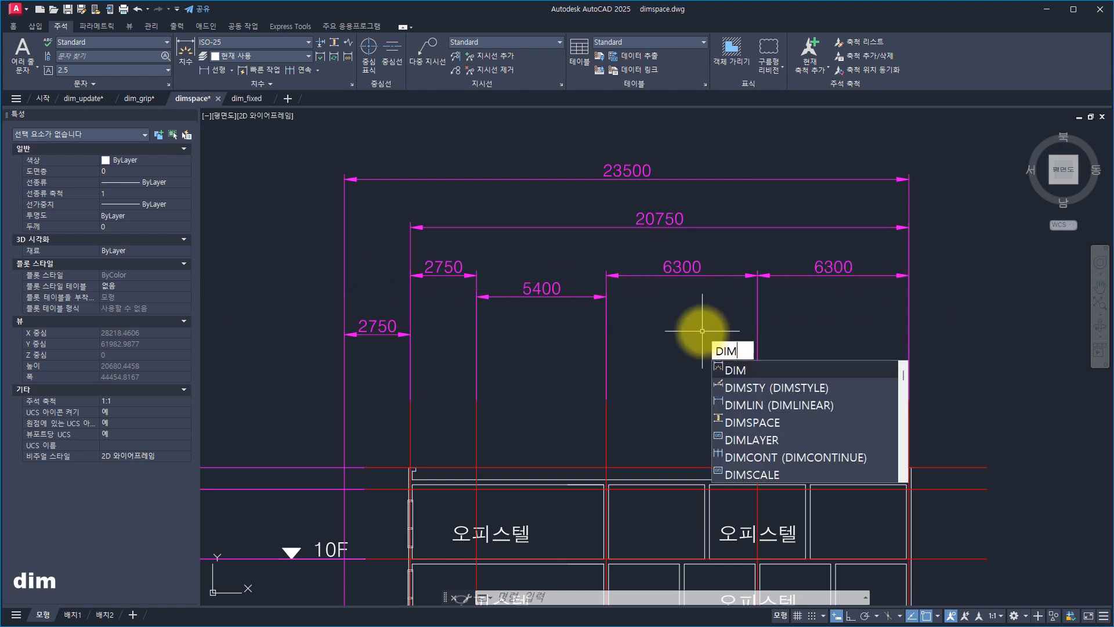
pyautogui.write('s')
pyautogui.press('Down')
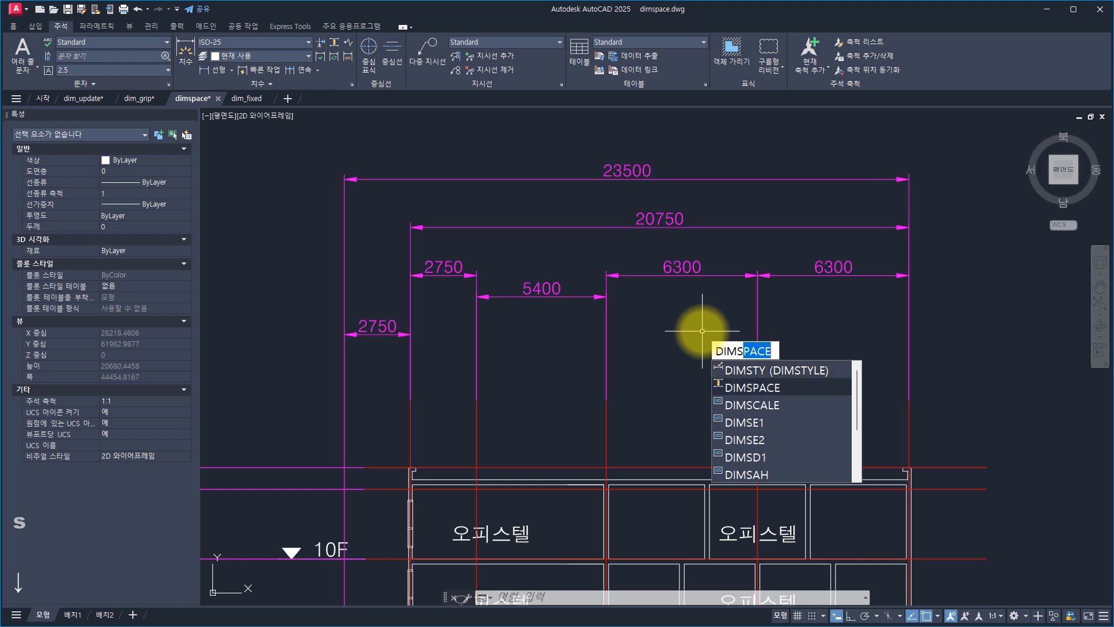
pyautogui.press('Return')
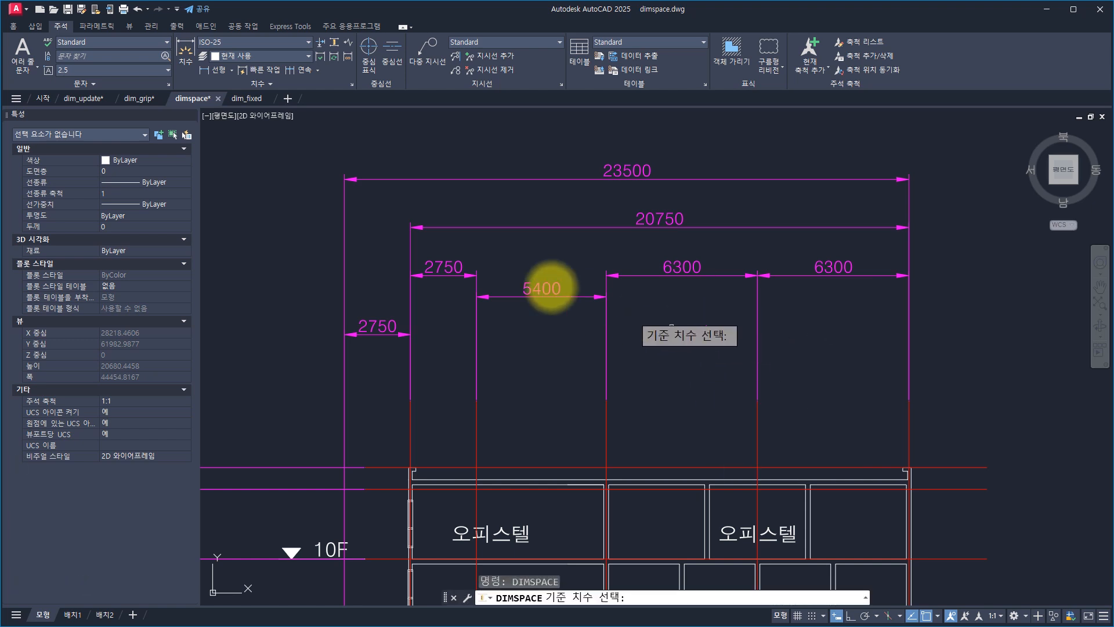
pyautogui.click(548, 288)
# Try aligning both 6300 and both 2750 dimensions with the 5400 dimension using a spacing of 0, and undo it.
pyautogui.click(805, 300)
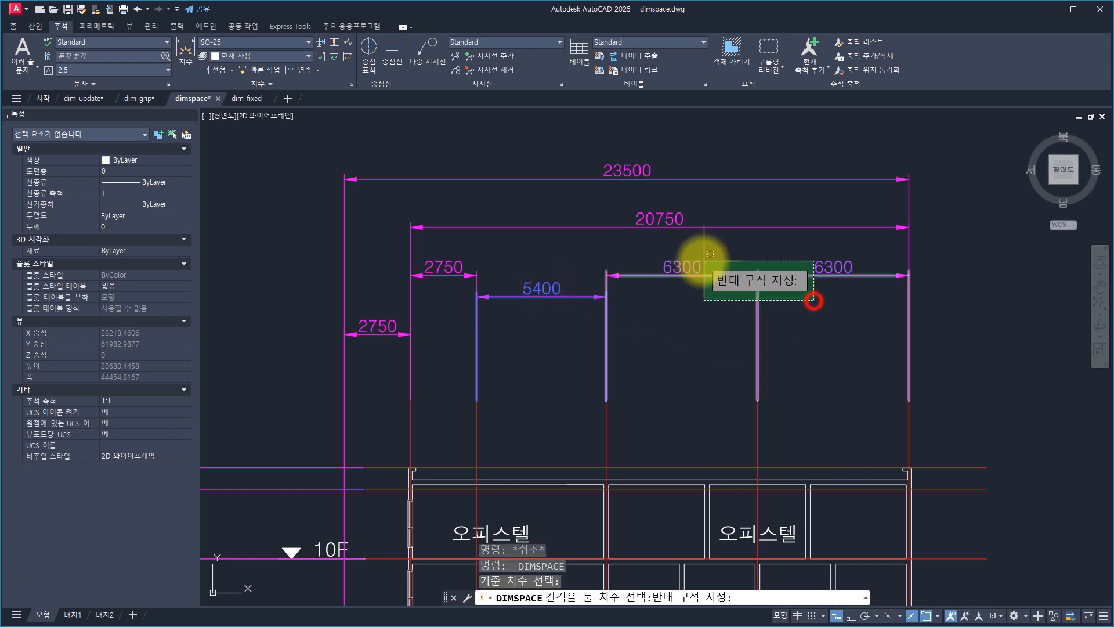
pyautogui.click(704, 258)
pyautogui.click(438, 249)
pyautogui.click(431, 288)
pyautogui.click(381, 365)
pyautogui.click(374, 290)
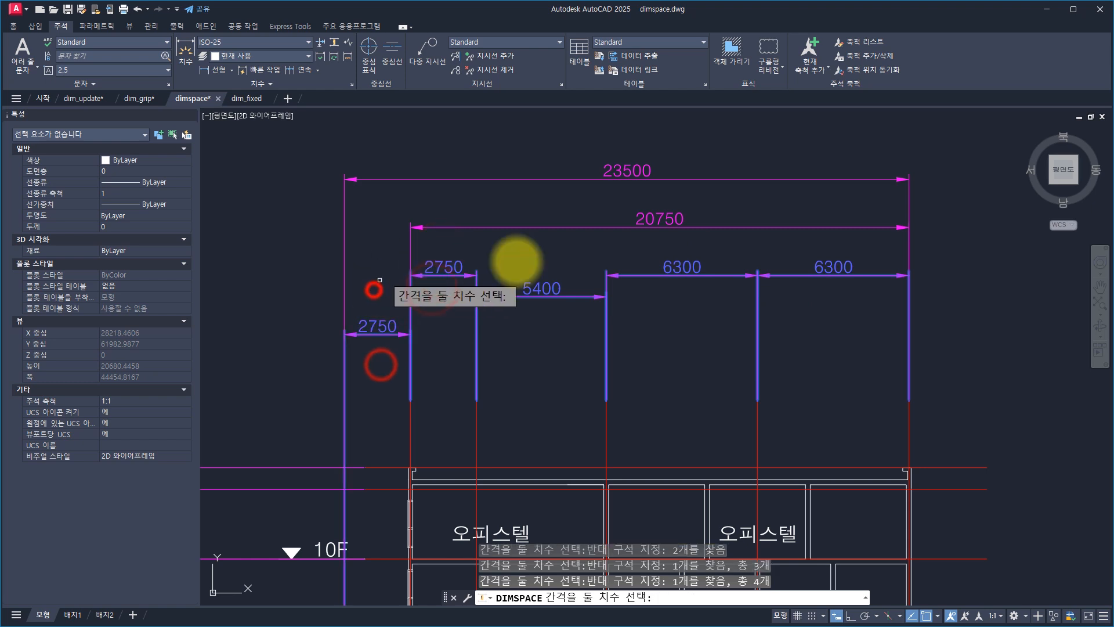
pyautogui.press('space')
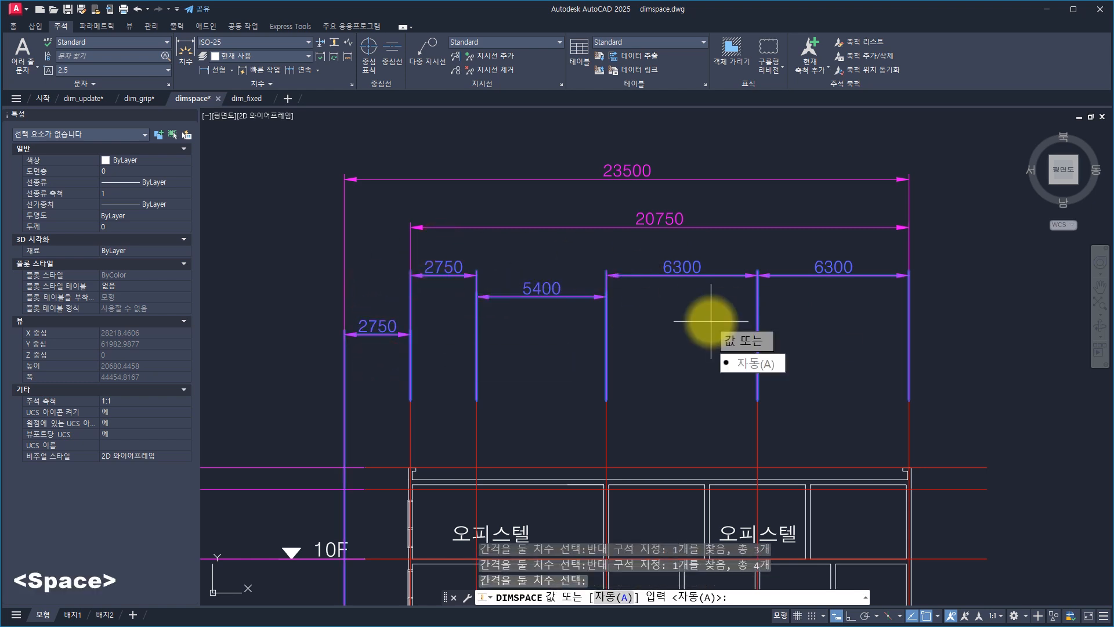
pyautogui.write('0')
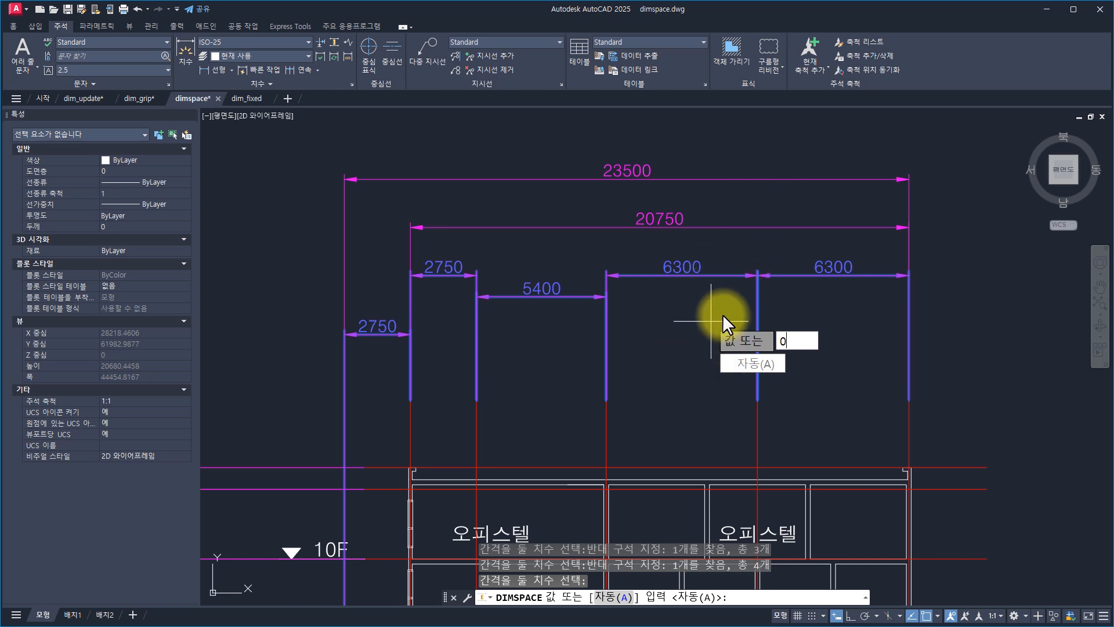
pyautogui.press('Return')
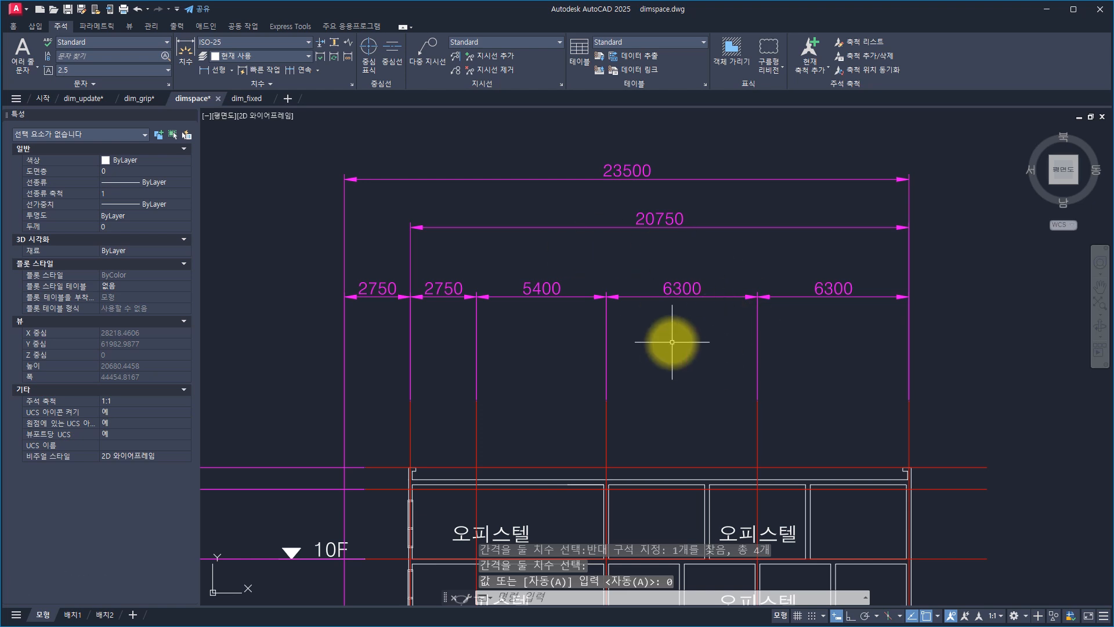
pyautogui.hotkey('ctrl', 'z')
# Use DIMSPACE with a spacing of 0 to align the 2750, 5400 and both 6300 dimensions with the lowest, leftmost 2750 dimension.
pyautogui.write('dims')
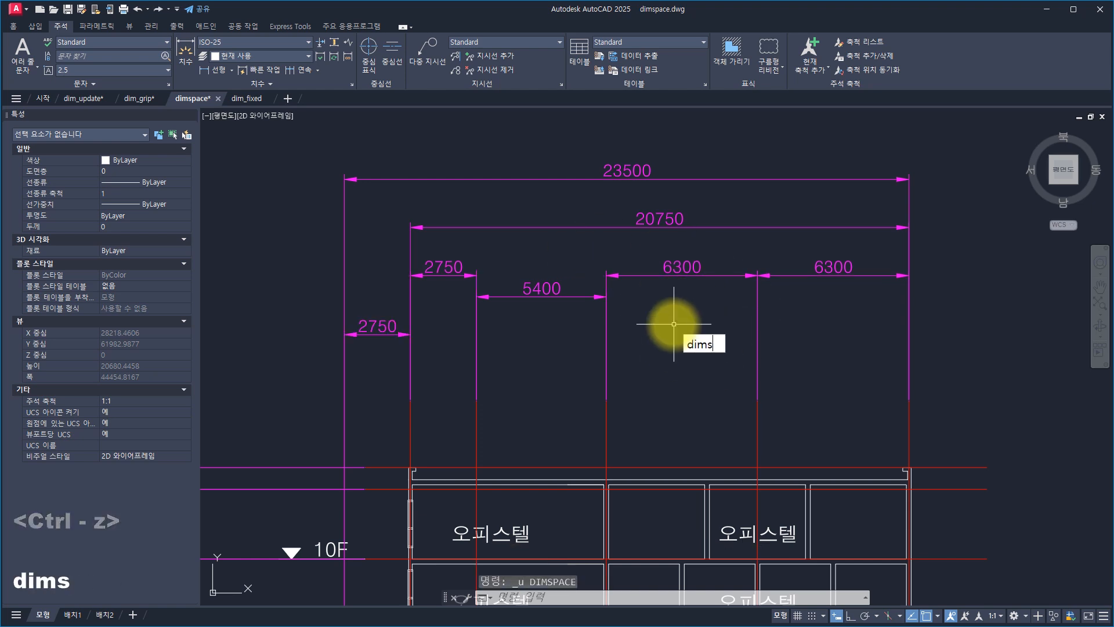
pyautogui.write('p')
pyautogui.press('space')
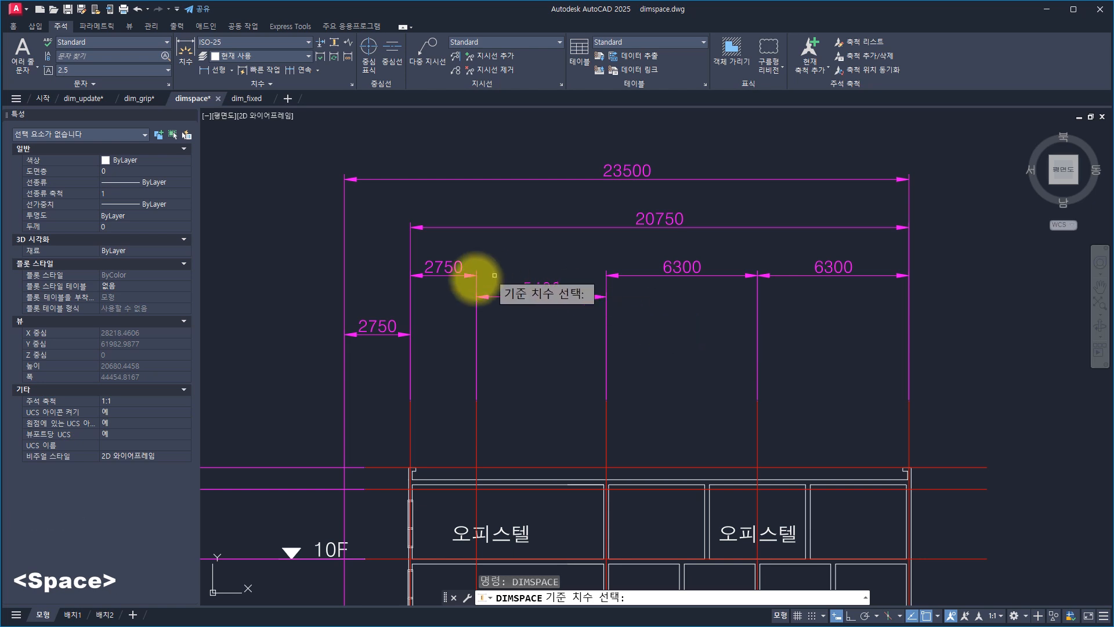
pyautogui.click(380, 325)
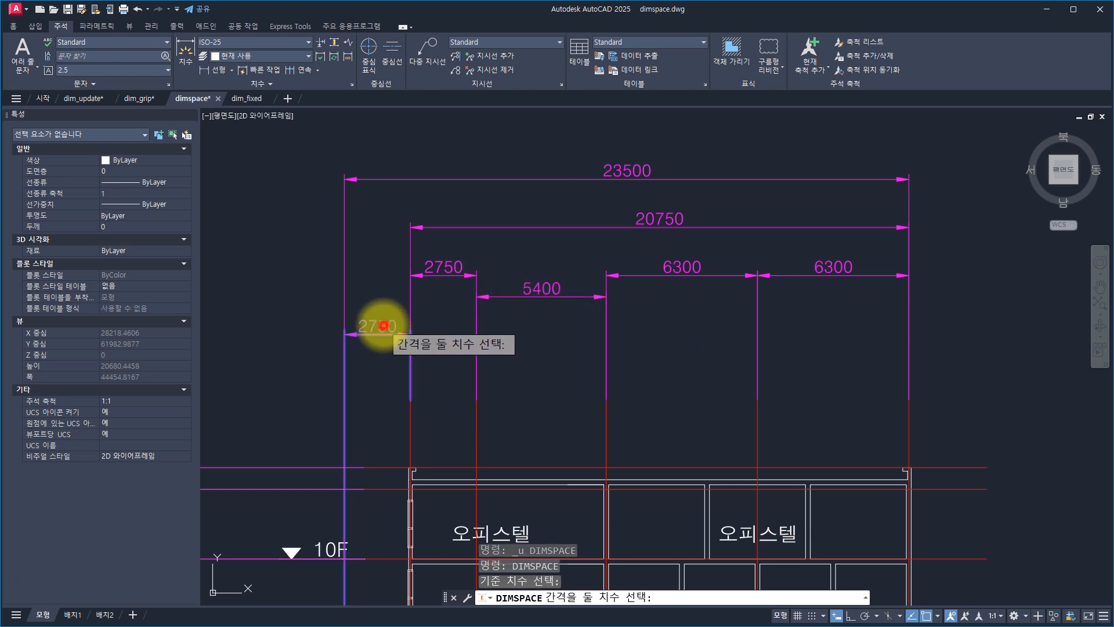
pyautogui.click(828, 326)
pyautogui.click(431, 247)
pyautogui.press('space')
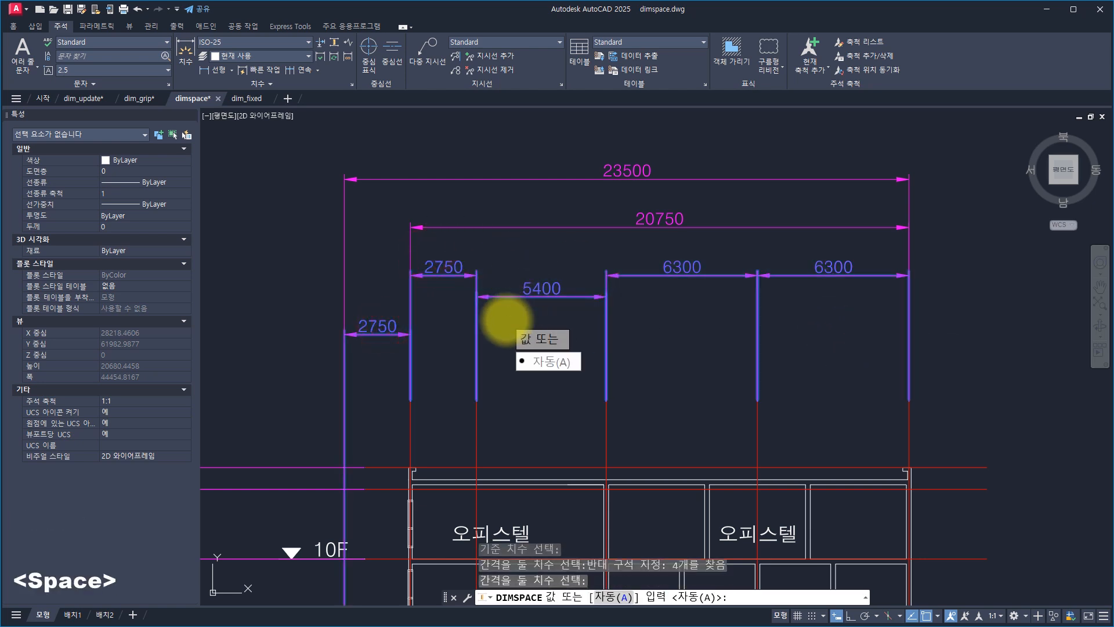
pyautogui.write('0')
pyautogui.press('Return')
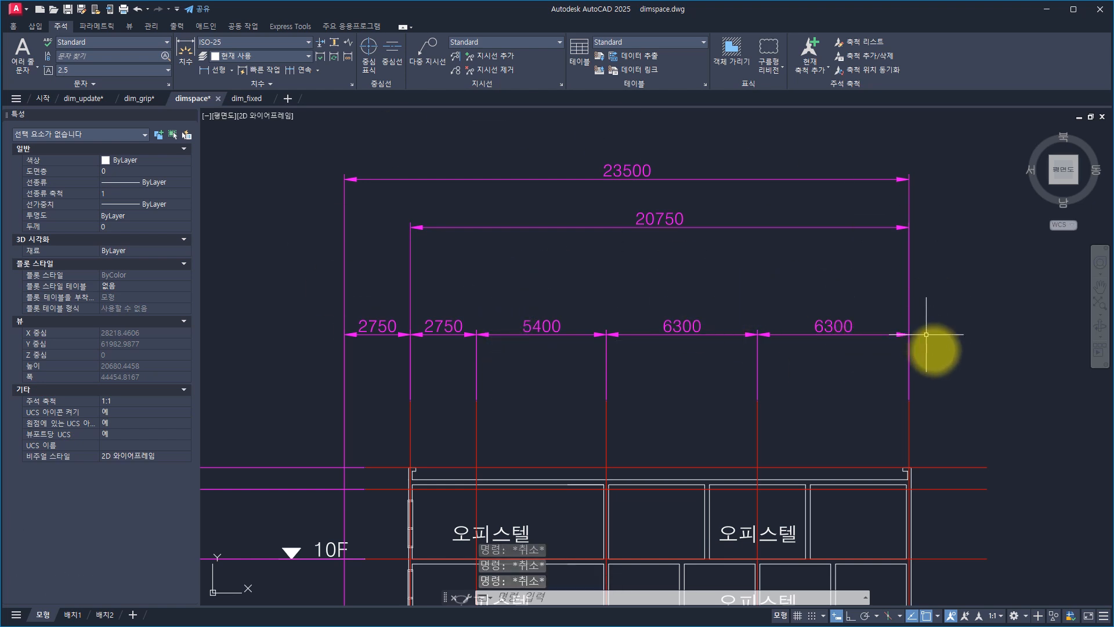
pyautogui.press('Escape')
pyautogui.press('Escape')
pyautogui.press('Escape')
# Group-stretch all seven horizontal dimensions upward, well away from the building.
pyautogui.click(934, 351)
pyautogui.click(332, 151)
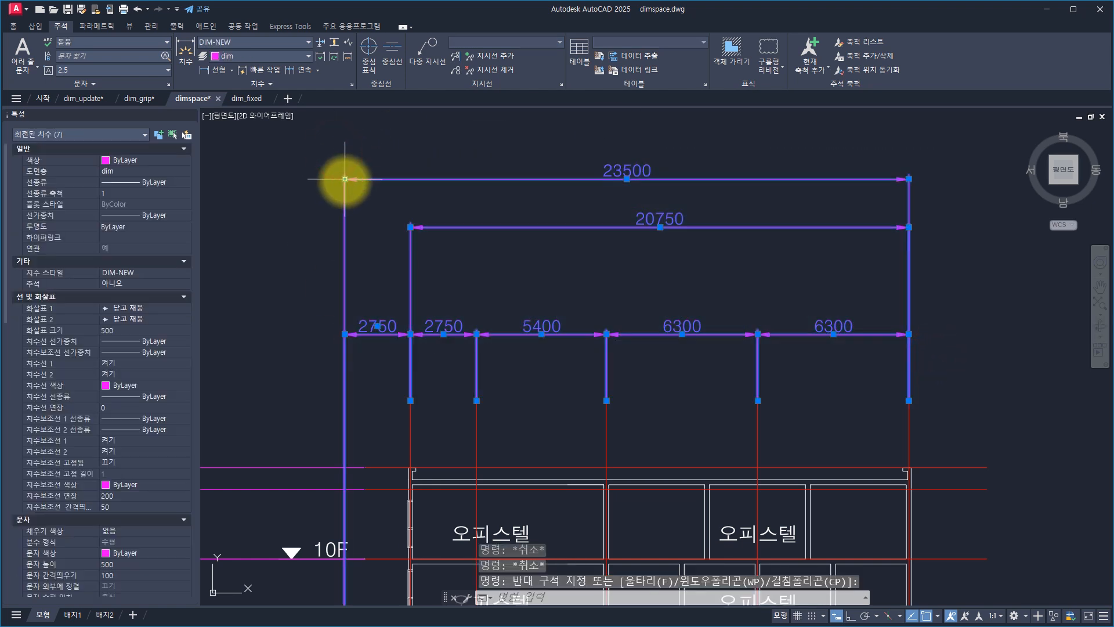
pyautogui.moveTo(345, 178)
pyautogui.click(372, 209)
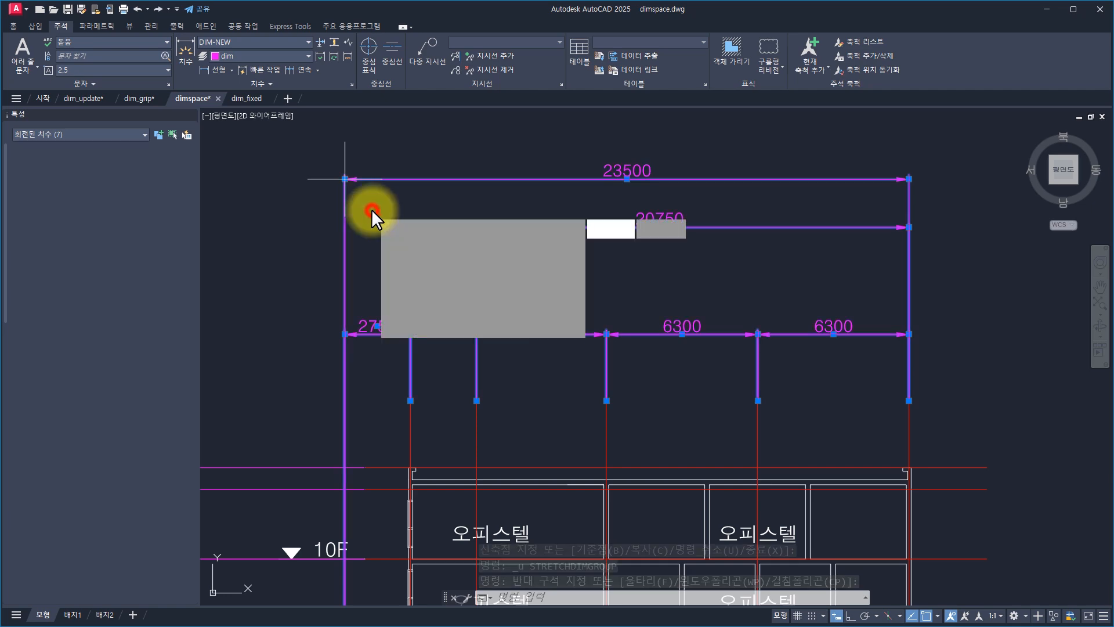
pyautogui.scroll(-5, 373, 197)
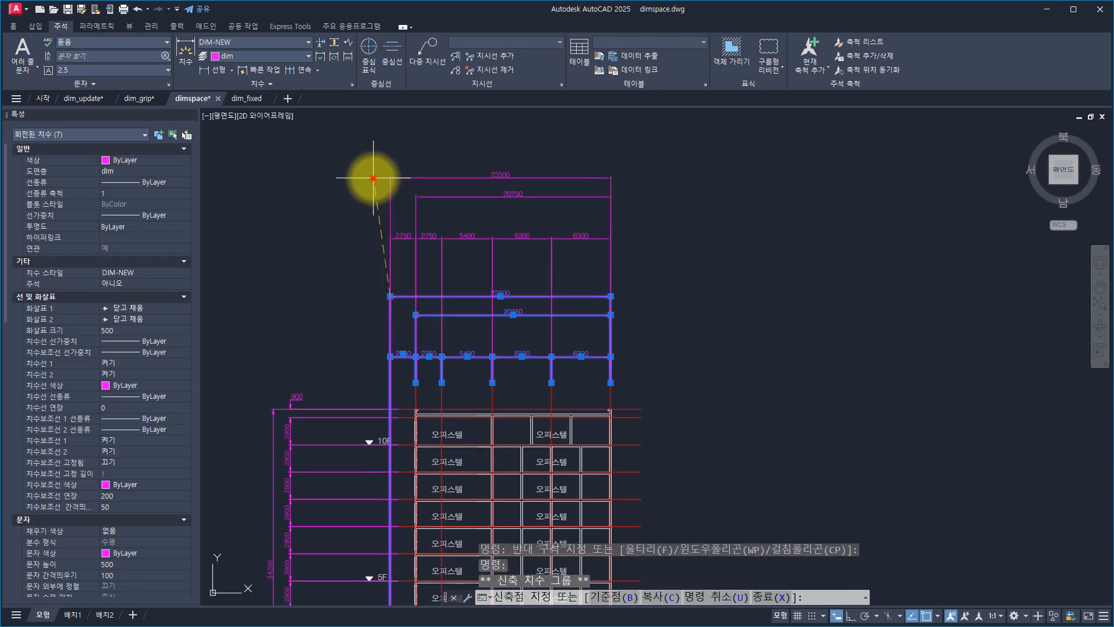
pyautogui.press('Escape')
pyautogui.press('Escape')
pyautogui.press('Escape')
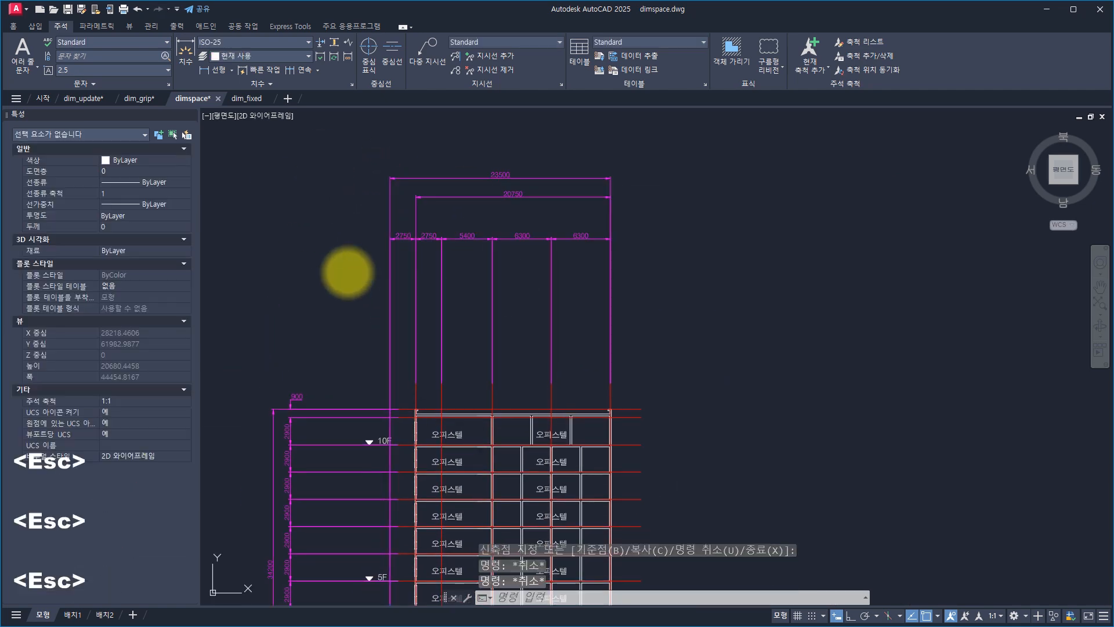
pyautogui.moveTo(414, 381); pyautogui.dragTo(574, 289, button='middle')
pyautogui.scroll(-1, 574, 290)
pyautogui.scroll(-1, 570, 326)
pyautogui.press('Escape')
pyautogui.press('Escape')
pyautogui.press('Escape')
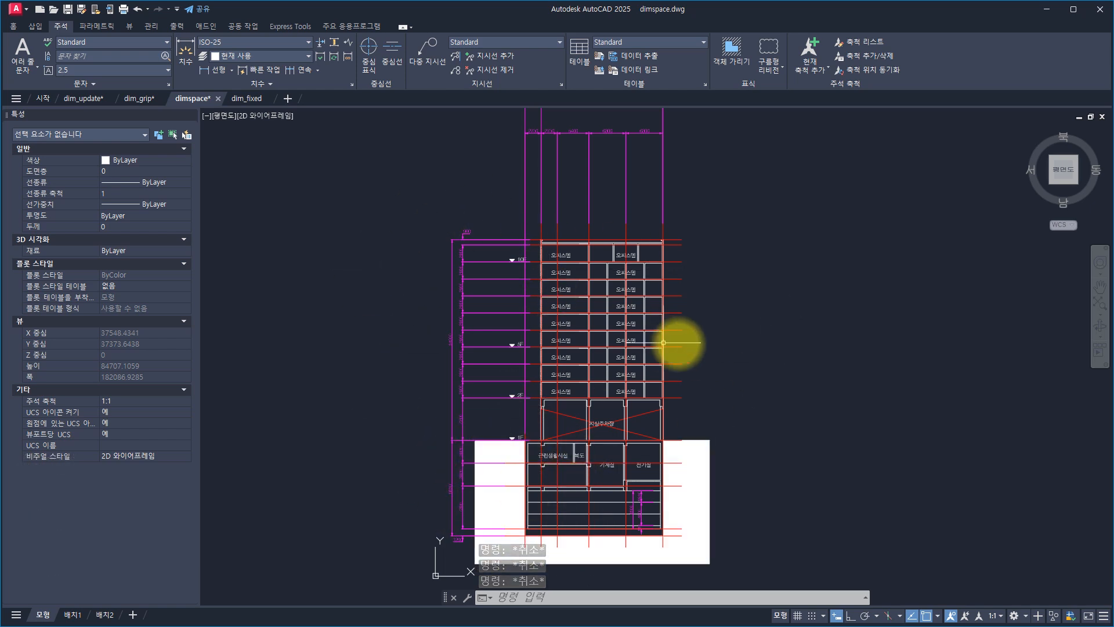
pyautogui.press('Escape')
pyautogui.press('Escape')
pyautogui.press('Escape')
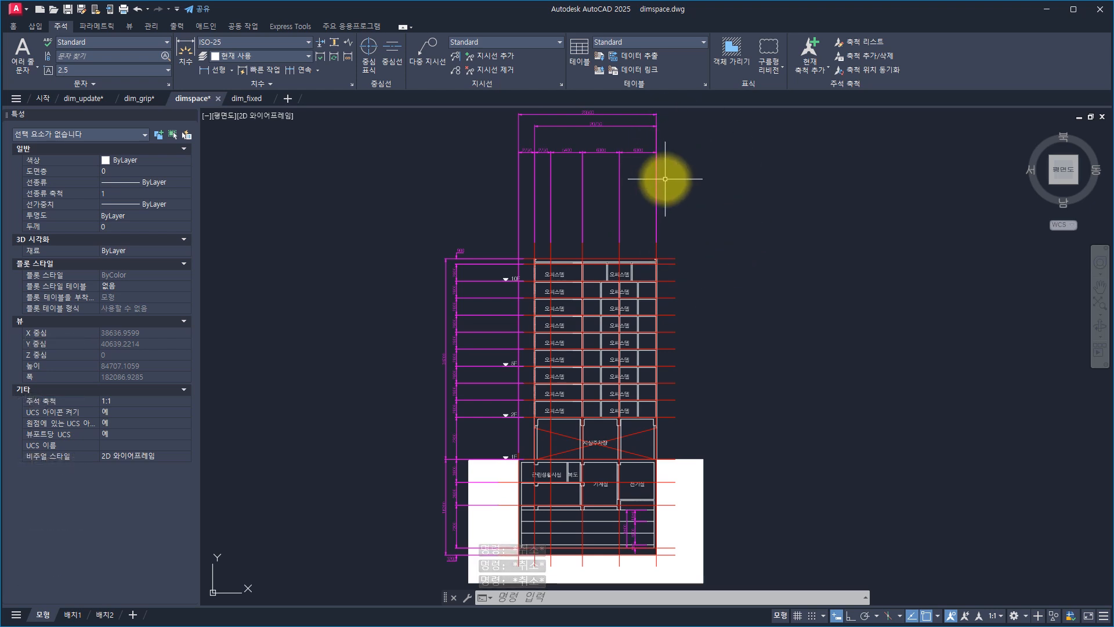
# Turn on fixed-length extension lines for all seven horizontal dimensions above the building.
pyautogui.click(704, 178)
pyautogui.click(648, 166)
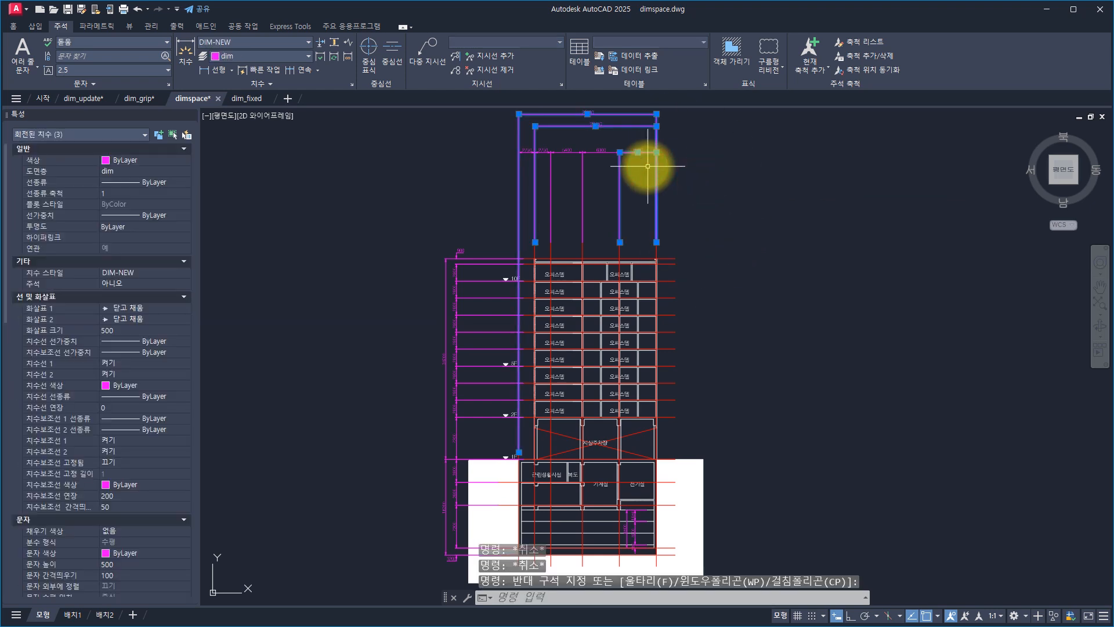
pyautogui.click(723, 180)
pyautogui.click(474, 132)
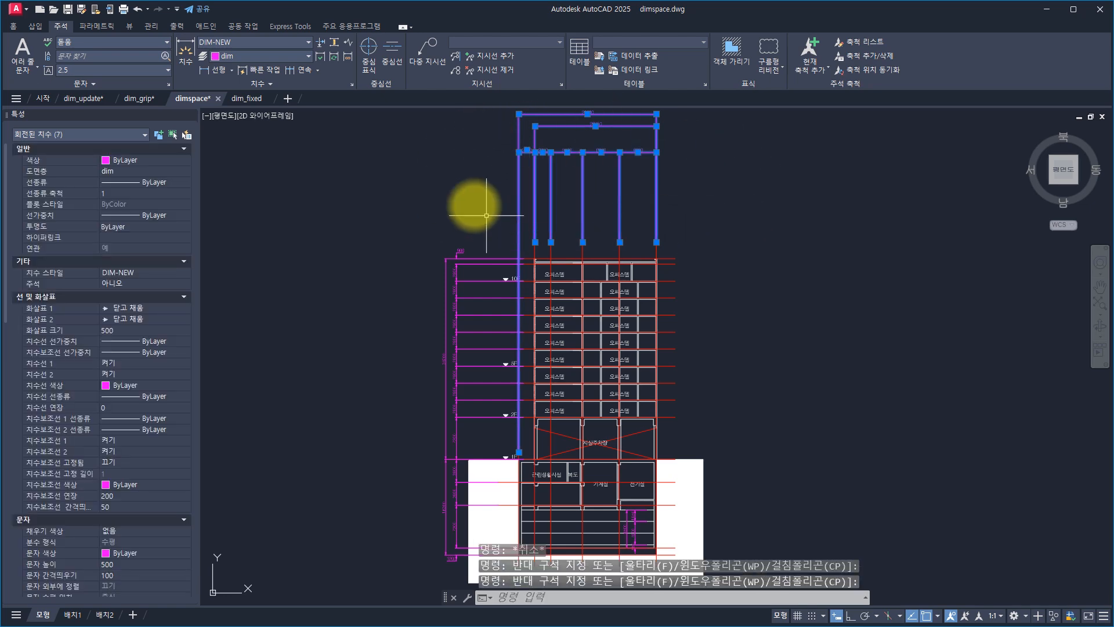
pyautogui.scroll(-4, 81, 347)
pyautogui.scroll(4, 74, 354)
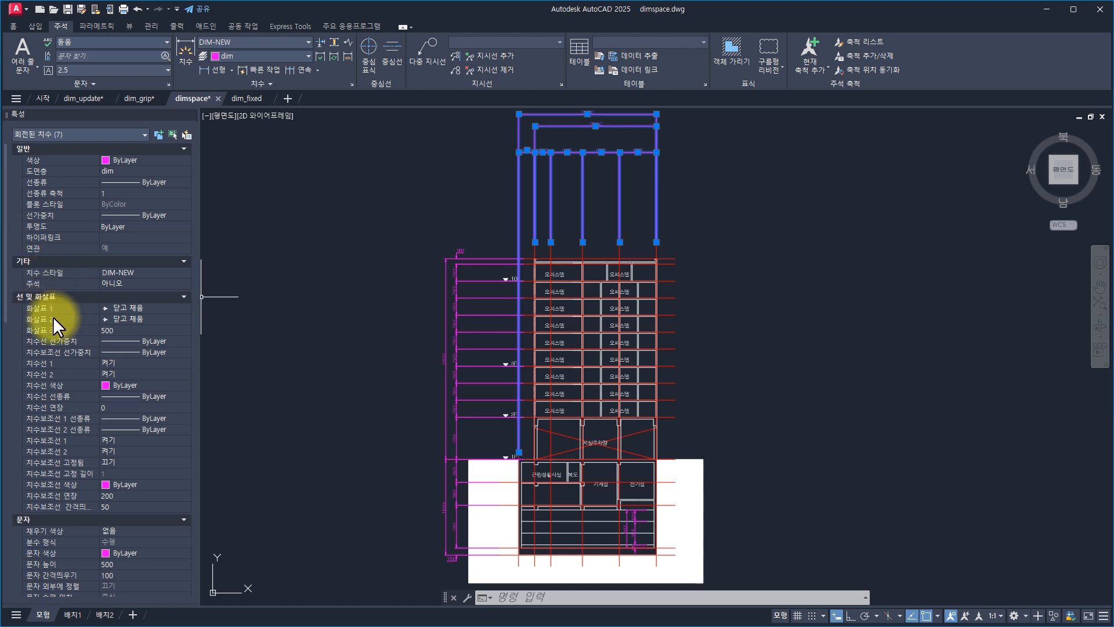
pyautogui.click(42, 461)
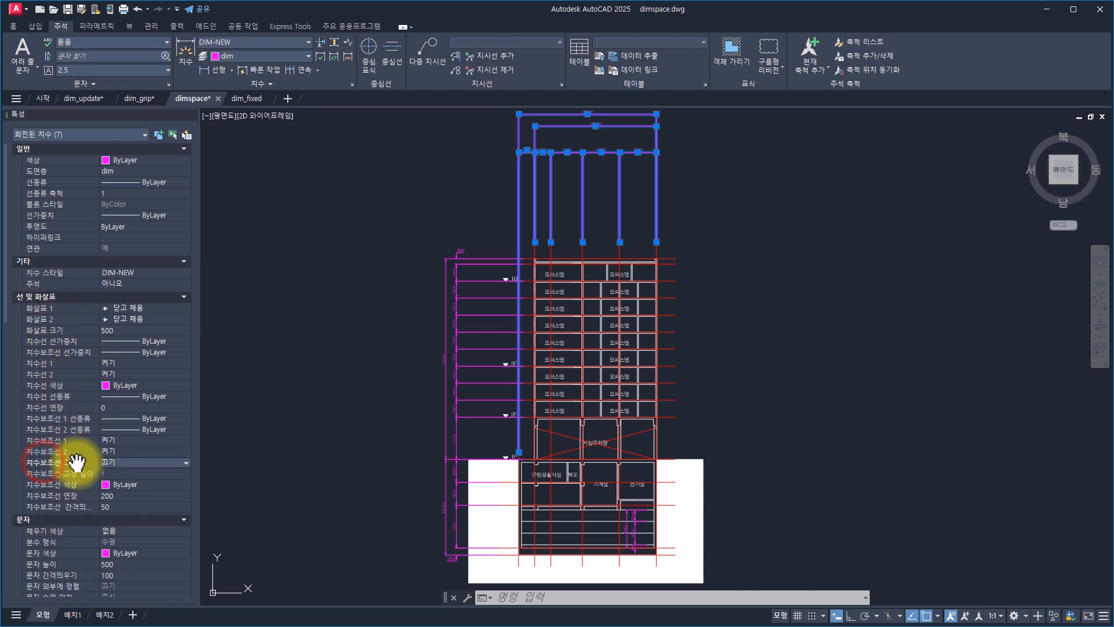
pyautogui.click(127, 463)
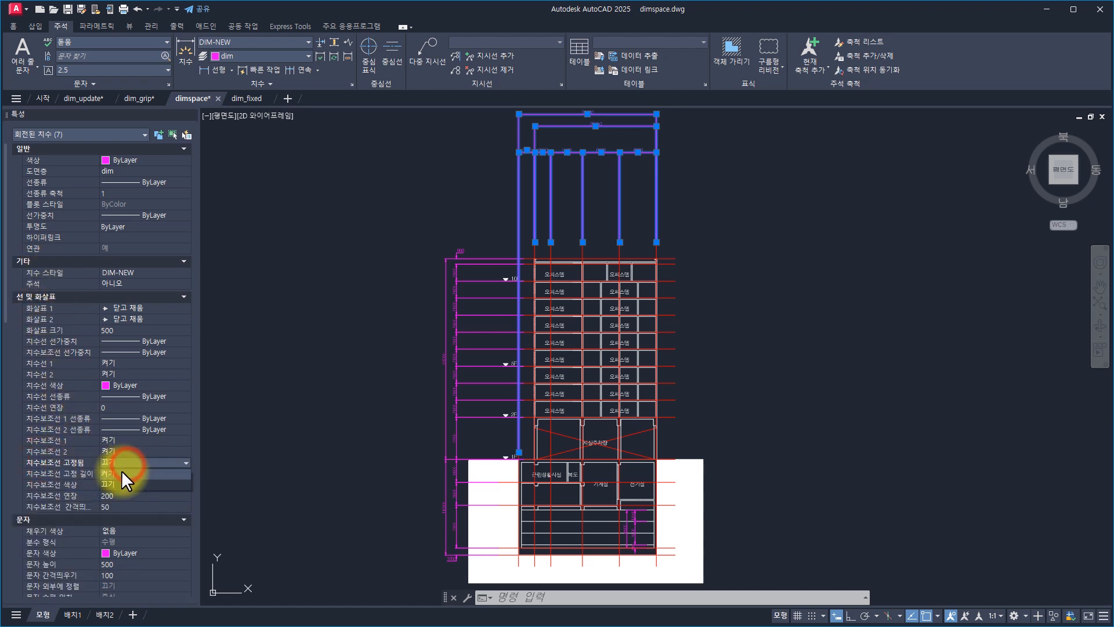
pyautogui.click(120, 471)
# Set the fixed extension line length of the seven selected horizontal dimensions to 3000.
pyautogui.click(129, 473)
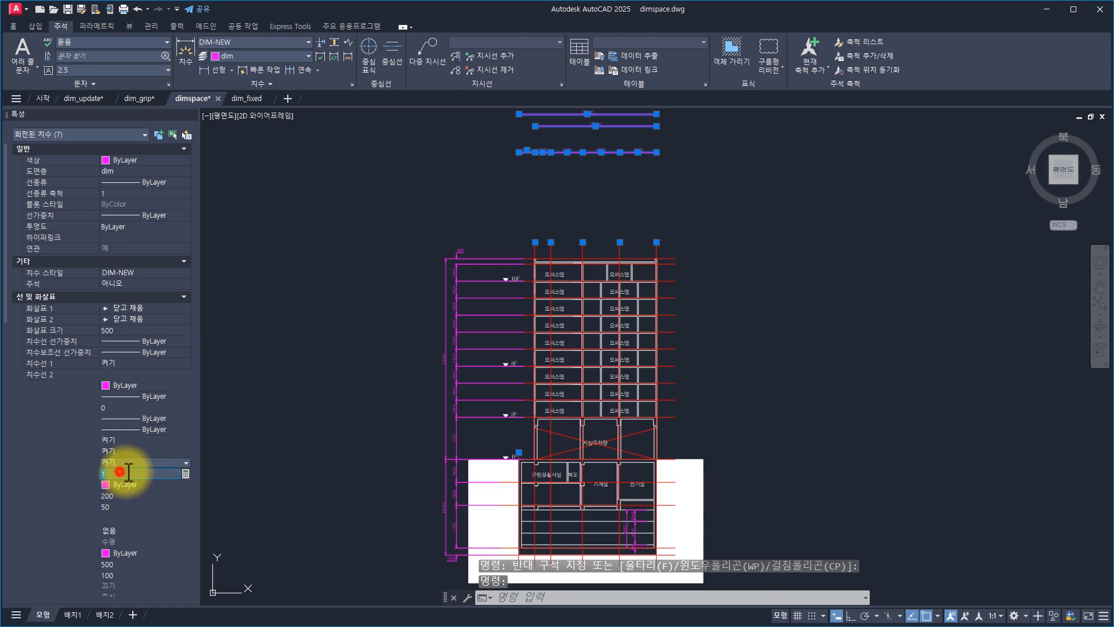
pyautogui.press('BackSpace')
pyautogui.write('3000')
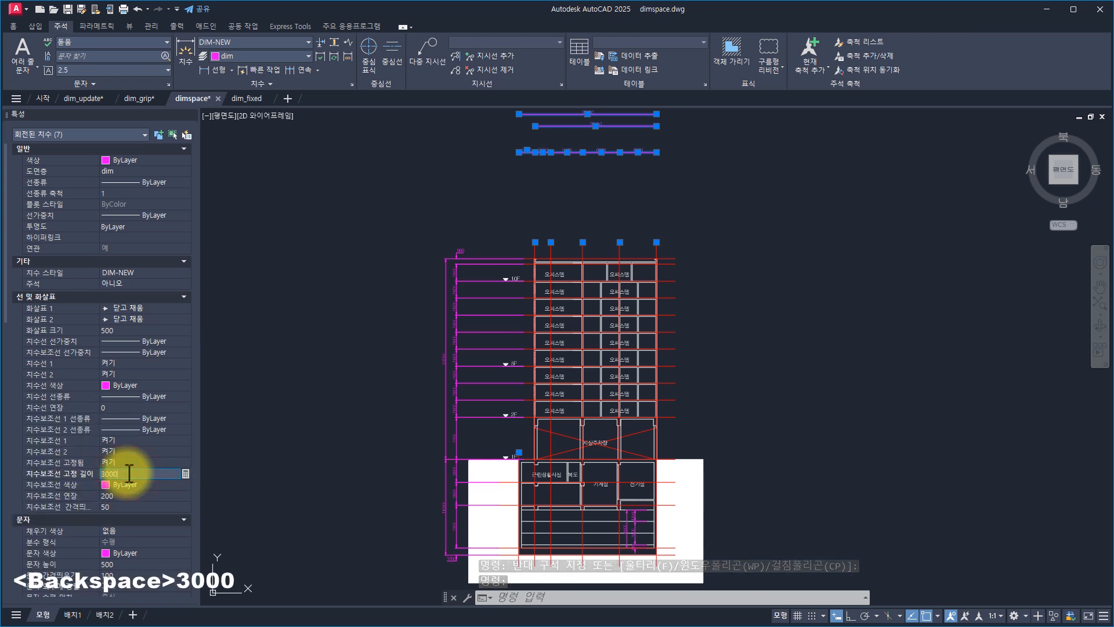
pyautogui.press('Return')
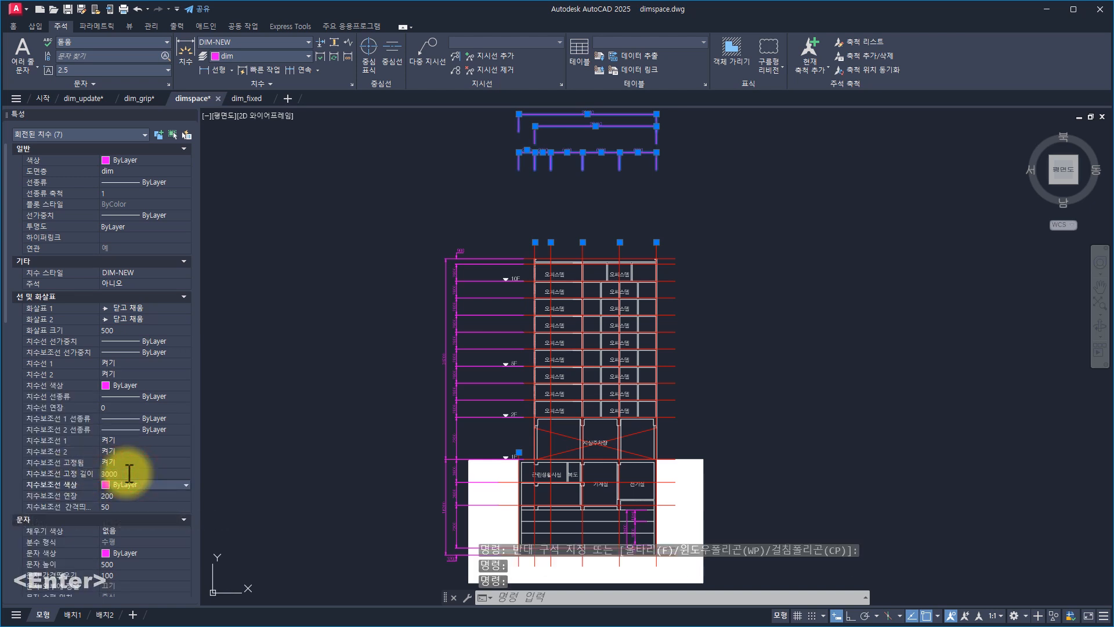
pyautogui.moveTo(690, 182); pyautogui.dragTo(696, 226, button='middle')
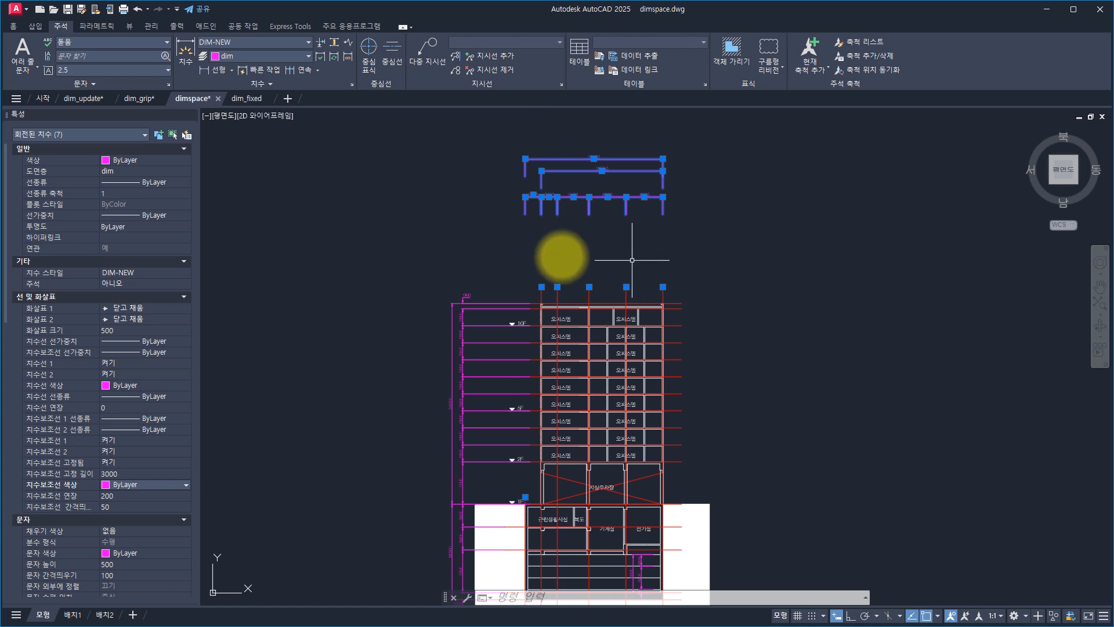
# Undo the extension line property changes on the seven horizontal dimensions.
pyautogui.hotkey('ctrl', 'z')
pyautogui.hotkey('ctrl', 'z')
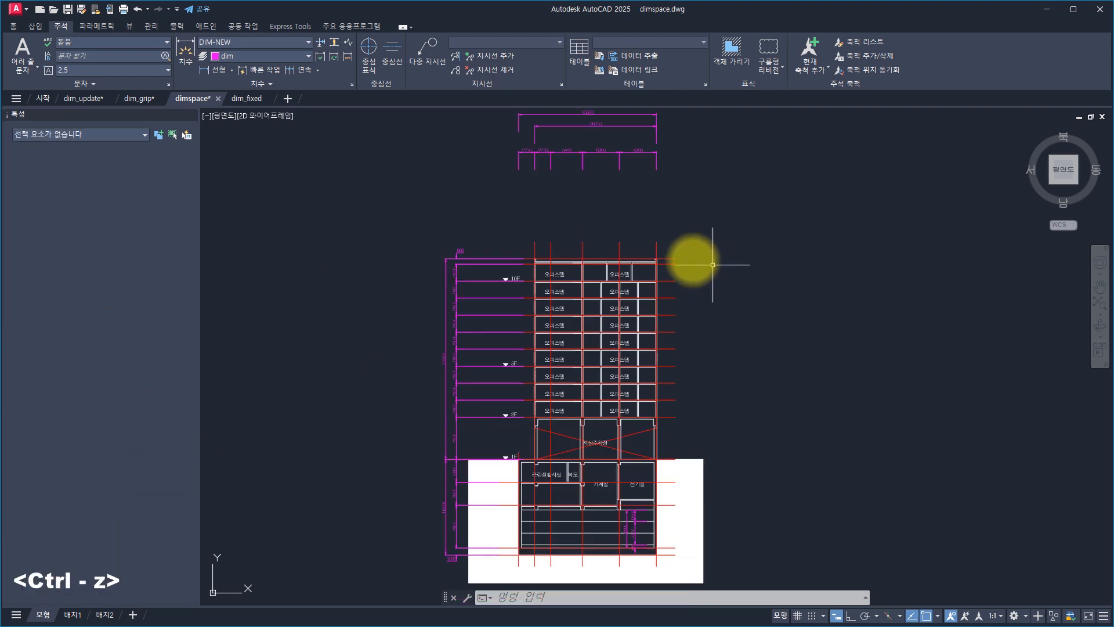
pyautogui.hotkey('ctrl', 'z')
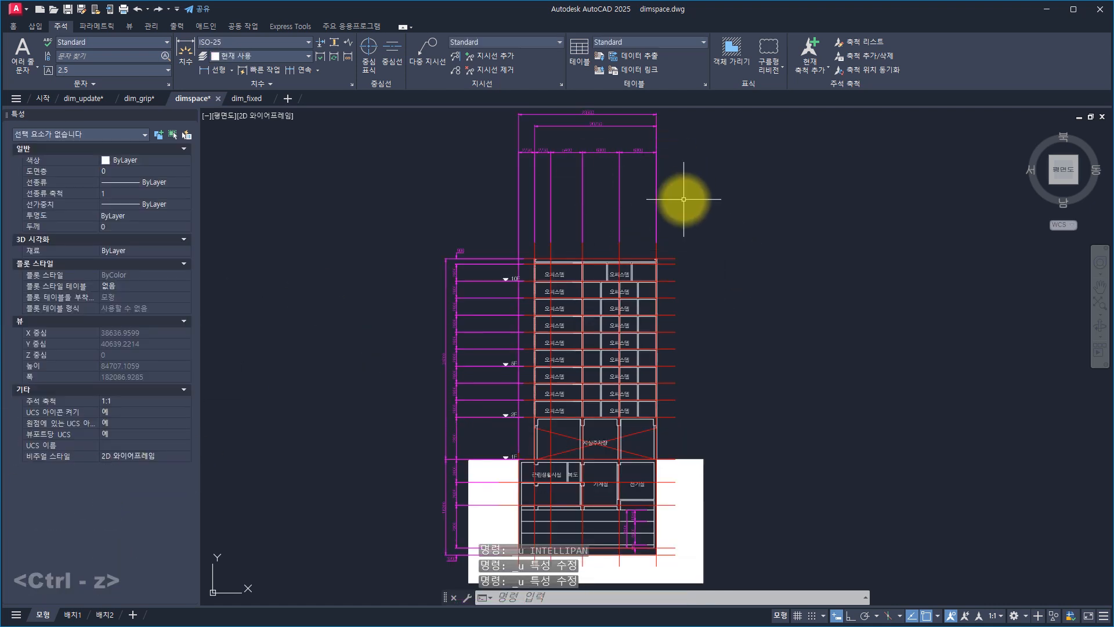
# Modify the DIM-NEW dimension style to use fixed-length extension lines with a length of 5000.
pyautogui.write('d')
pyautogui.press('space')
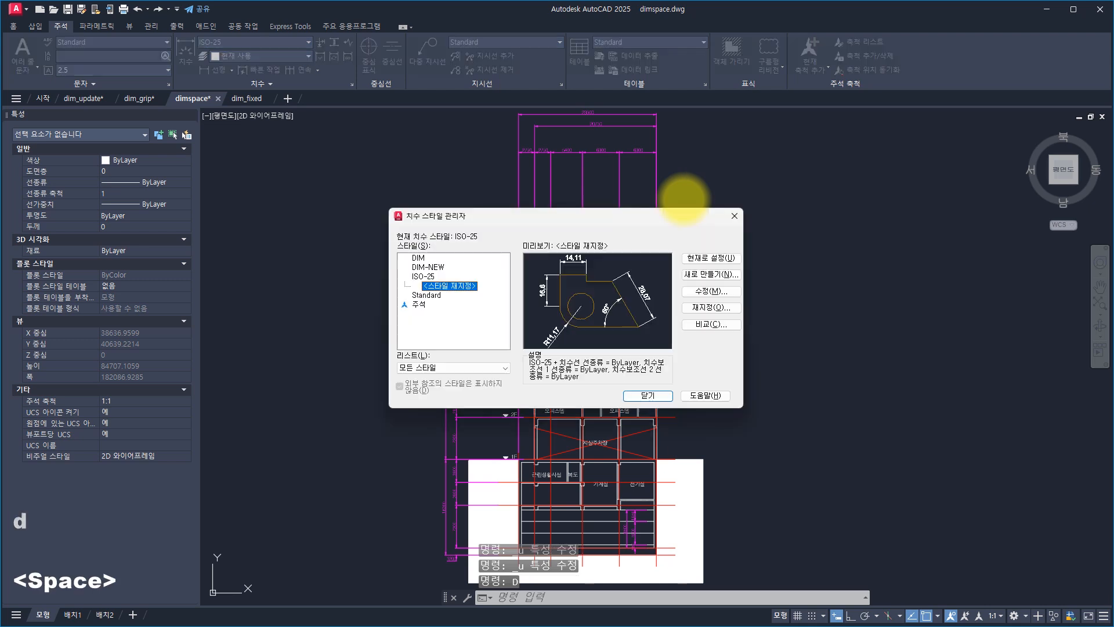
pyautogui.click(433, 266)
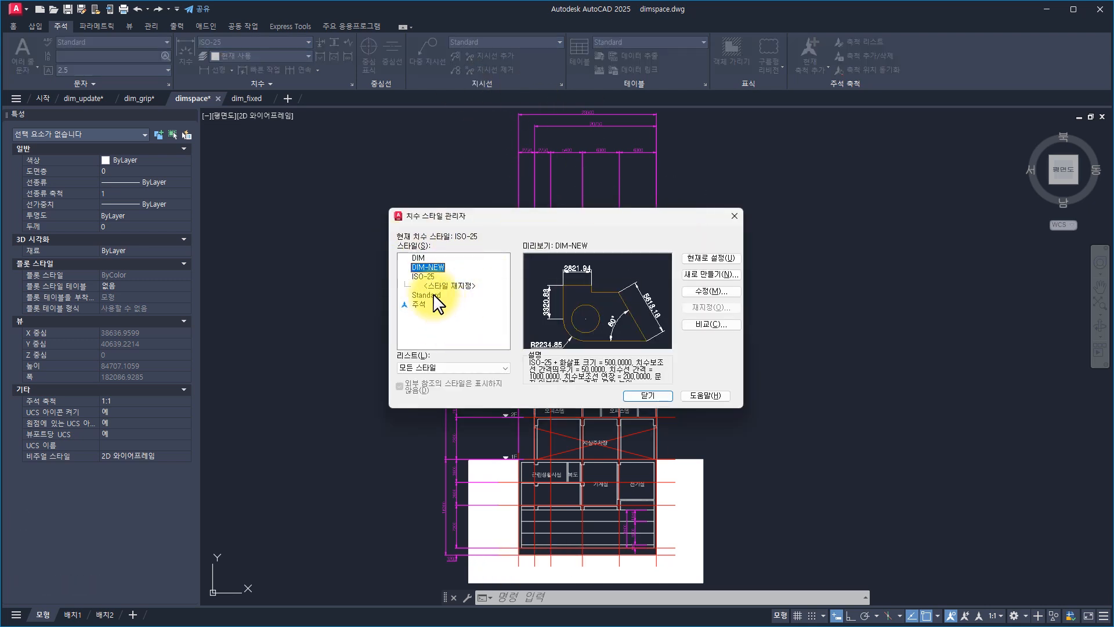
pyautogui.click(711, 290)
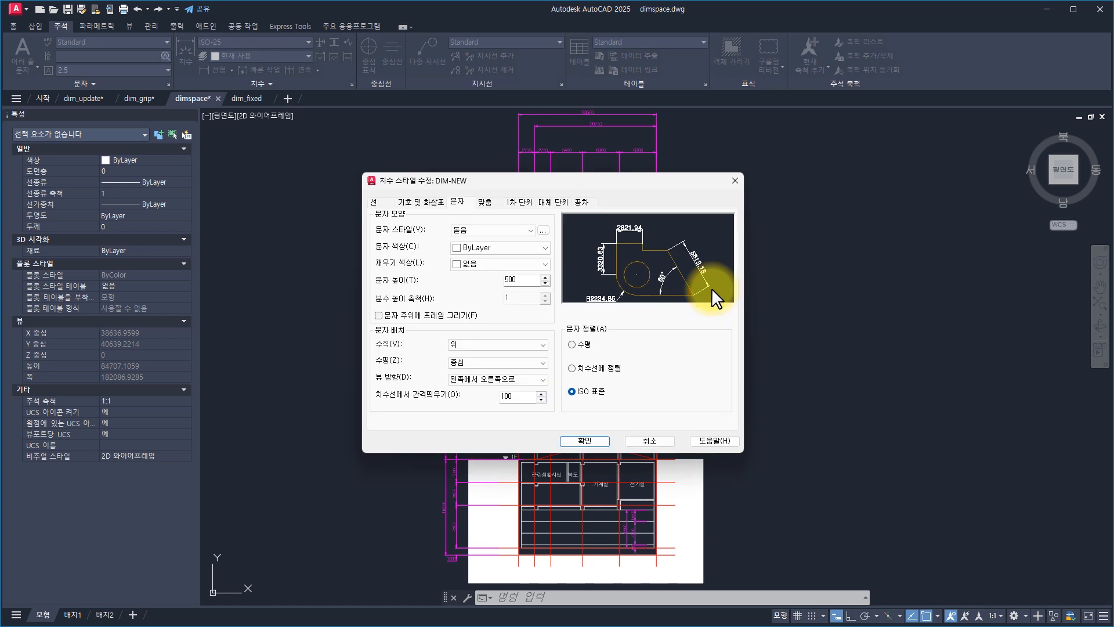
pyautogui.click(374, 202)
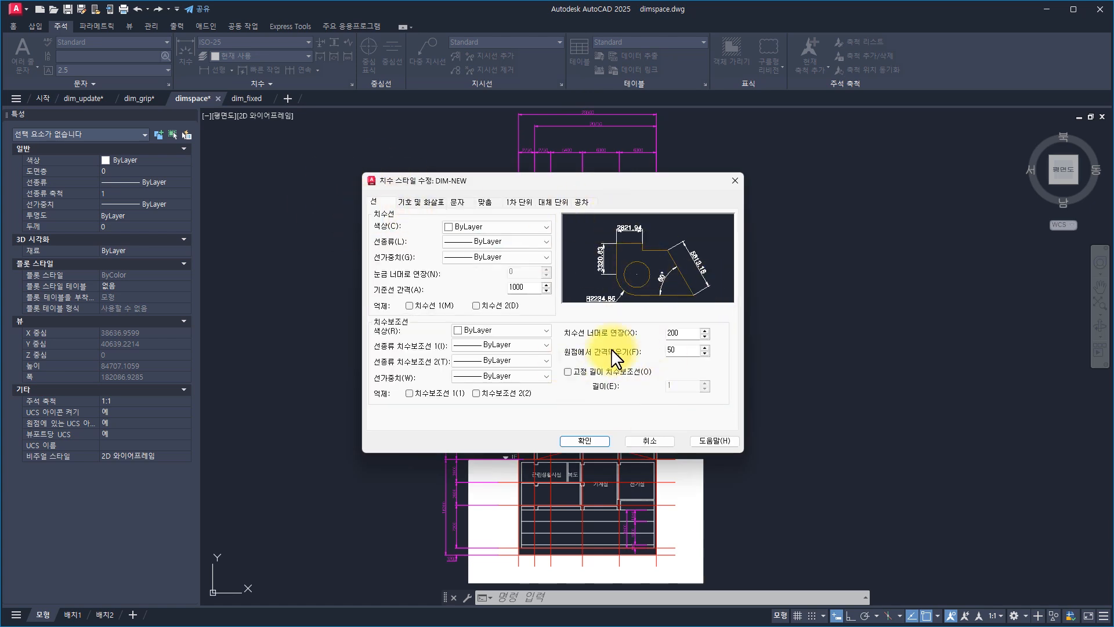
pyautogui.click(610, 372)
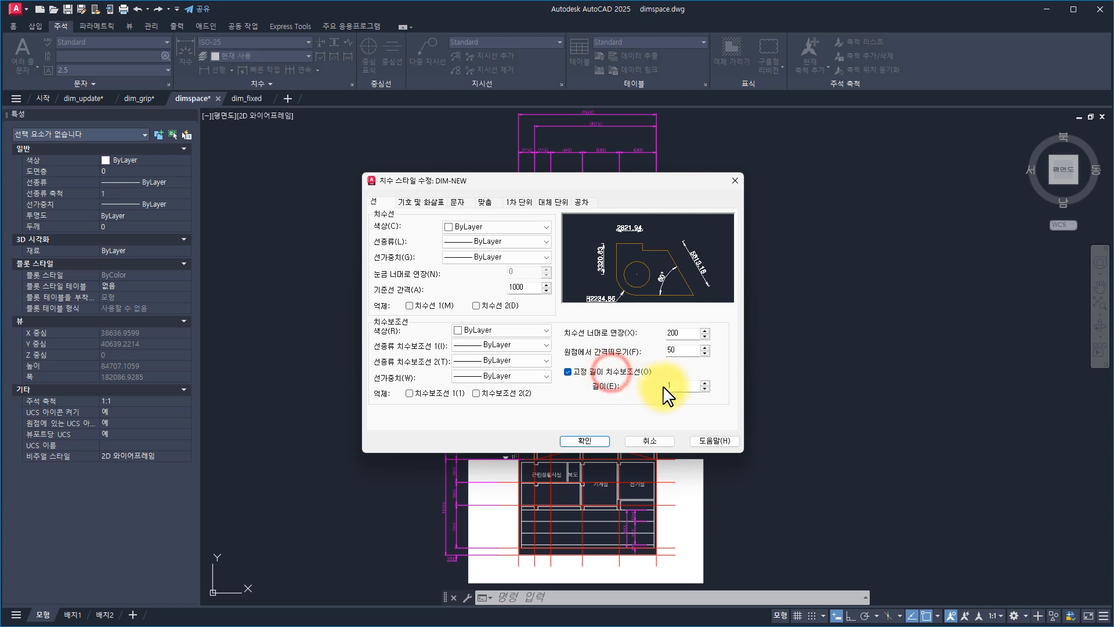
pyautogui.click(678, 385)
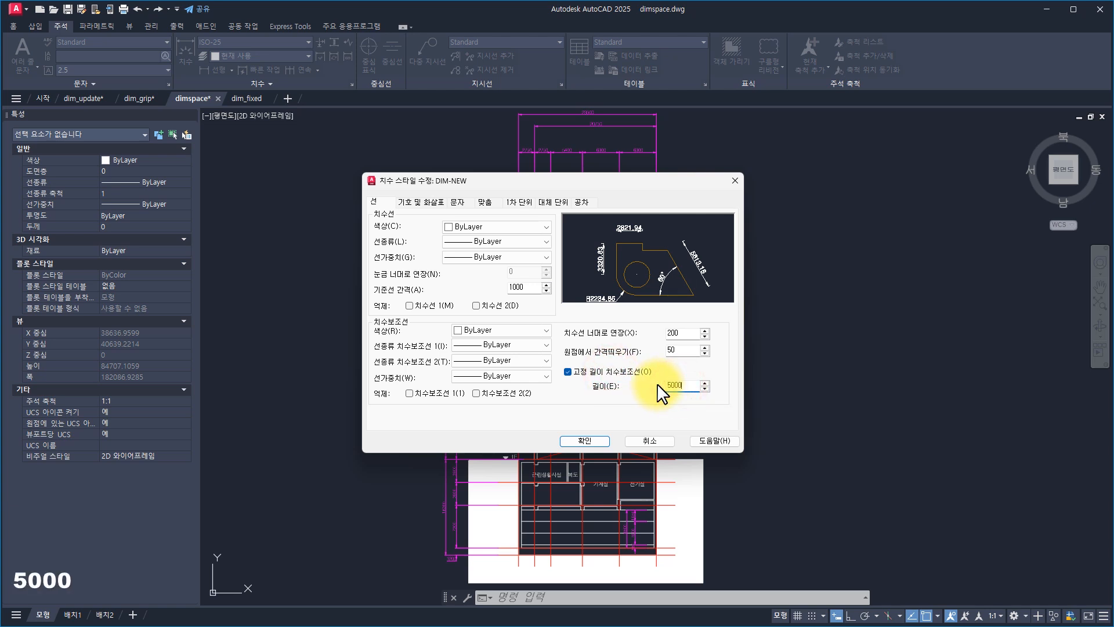
pyautogui.click(580, 441)
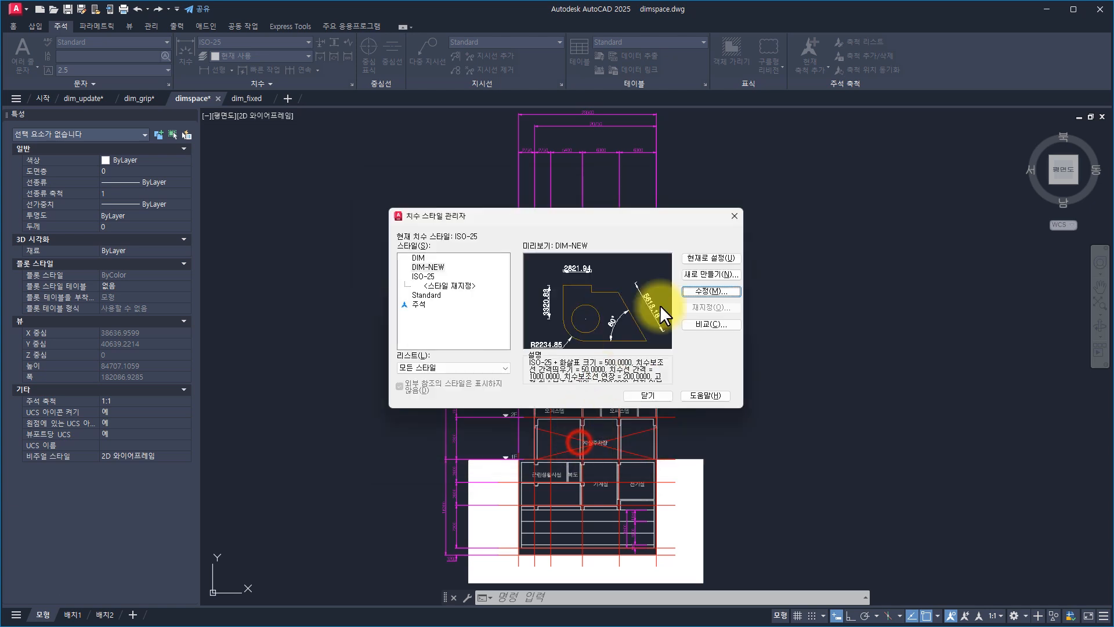
pyautogui.click(648, 396)
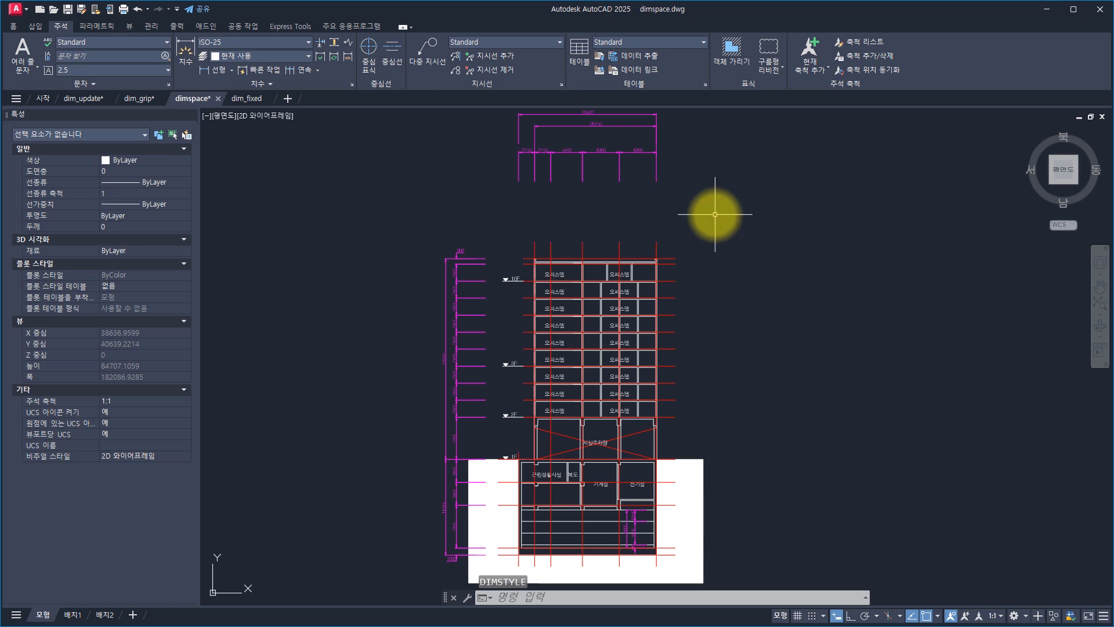
# Examine the extension lines and properties of the 900 dimension and the topmost 2900 dimension beside the 10F level.
pyautogui.scroll(5, 488, 264)
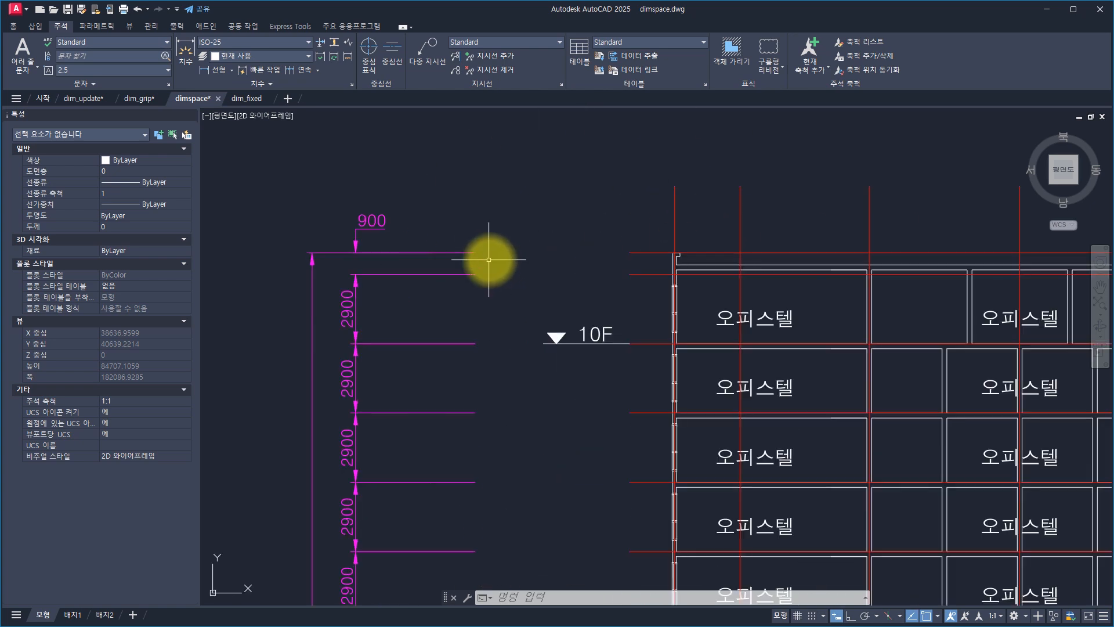
pyautogui.moveTo(517, 317); pyautogui.dragTo(555, 251, button='middle')
pyautogui.click(547, 236)
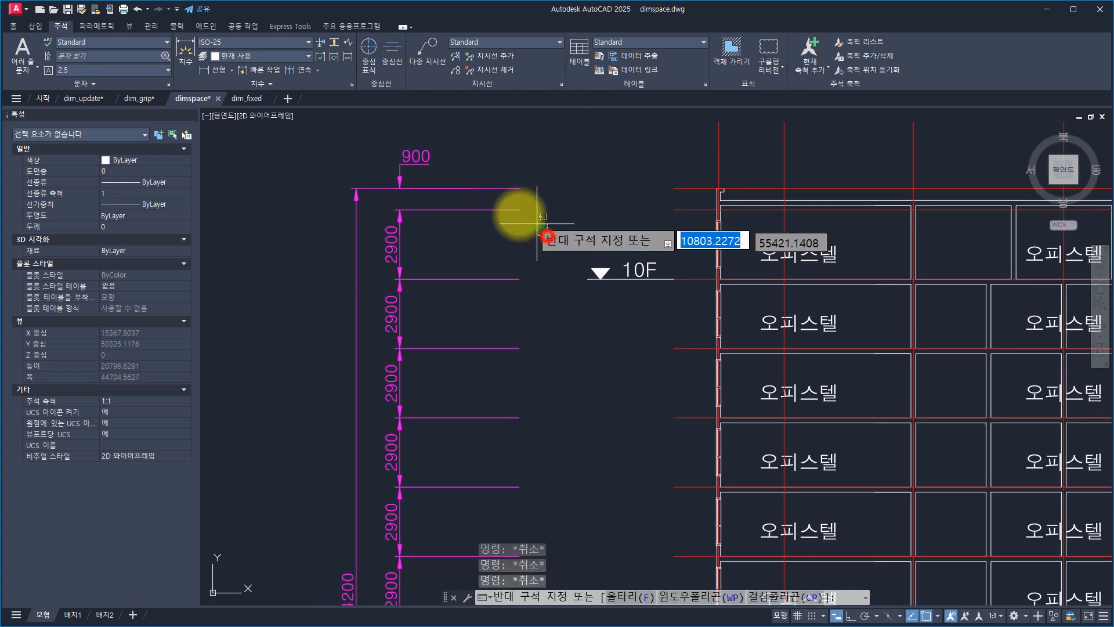
pyautogui.click(484, 196)
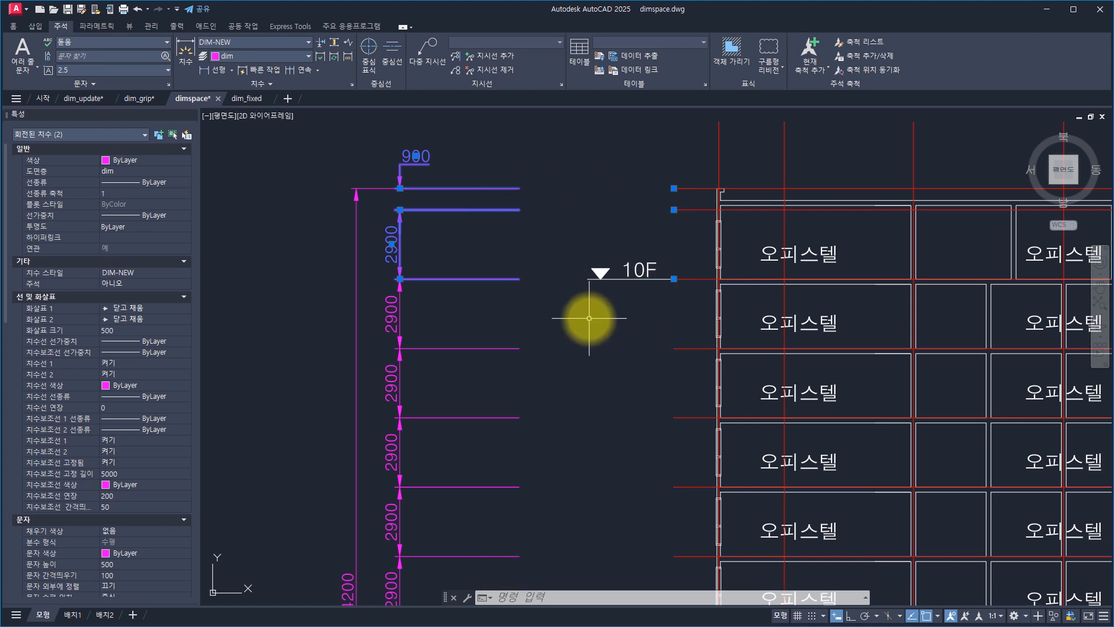
pyautogui.scroll(-3, 589, 318)
pyautogui.scroll(-4, 672, 351)
pyautogui.press('Escape')
pyautogui.press('Escape')
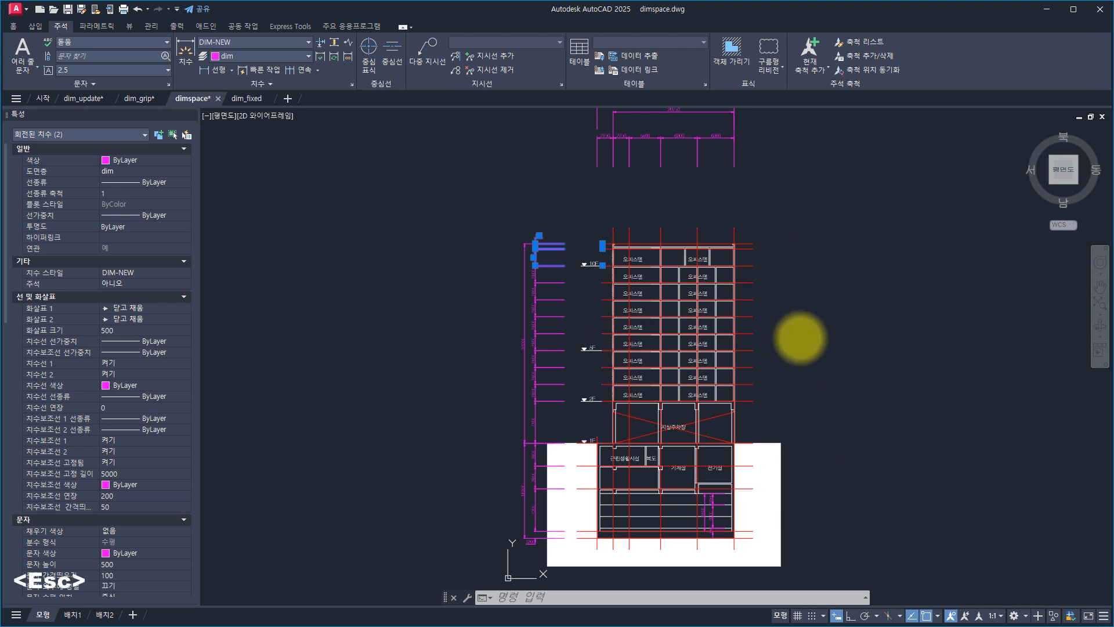
pyautogui.moveTo(799, 335); pyautogui.dragTo(764, 334, button='middle')
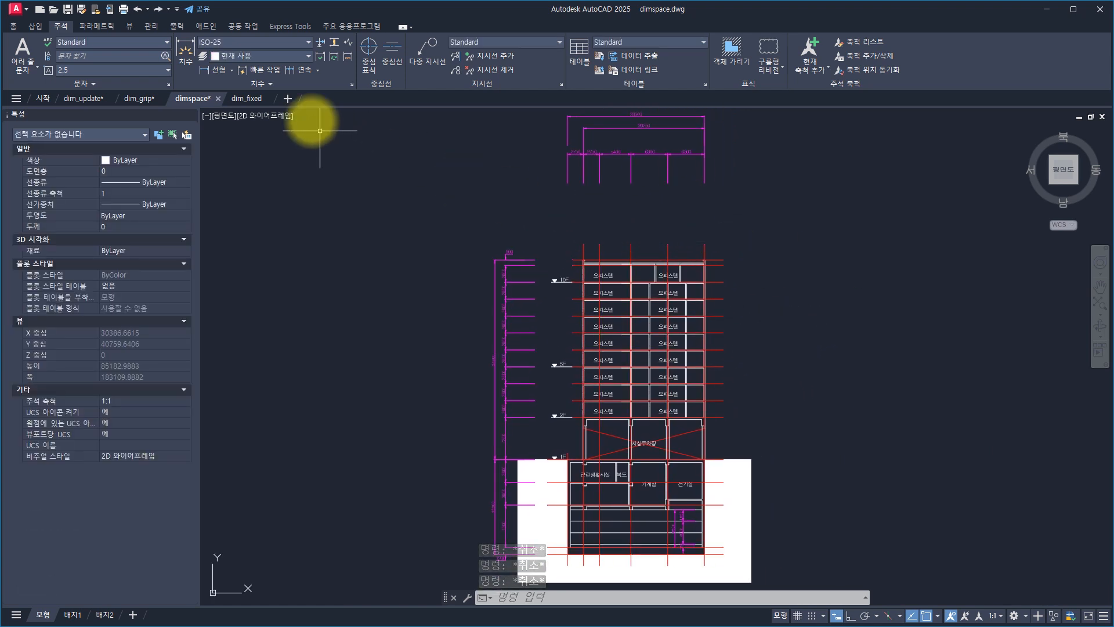
# Look up the description of the DIMOVERRIDE command among the additional dimension tools.
pyautogui.click(301, 84)
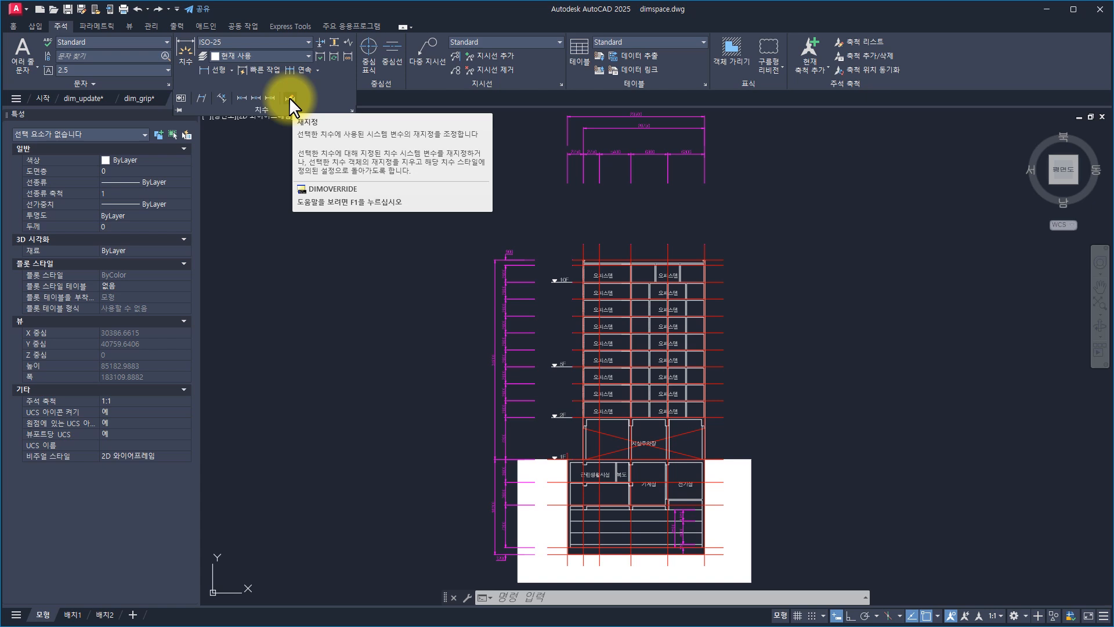
pyautogui.press('Escape')
pyautogui.press('Escape')
pyautogui.press('Escape')
pyautogui.press('Escape')
pyautogui.press('Escape')
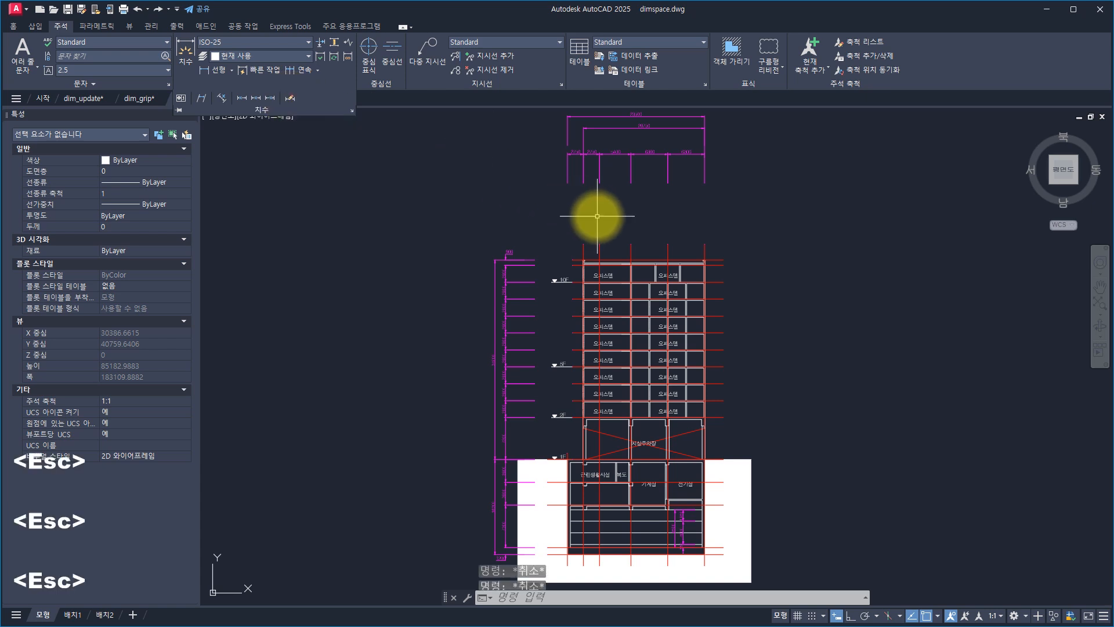
pyautogui.write('d')
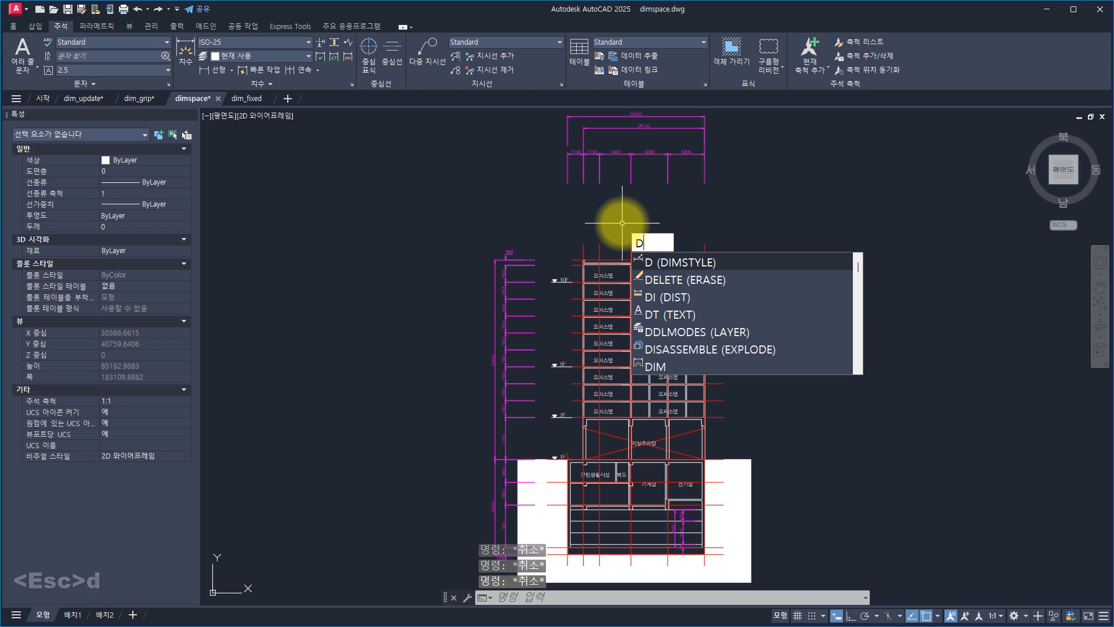
pyautogui.write('ov')
pyautogui.press('space')
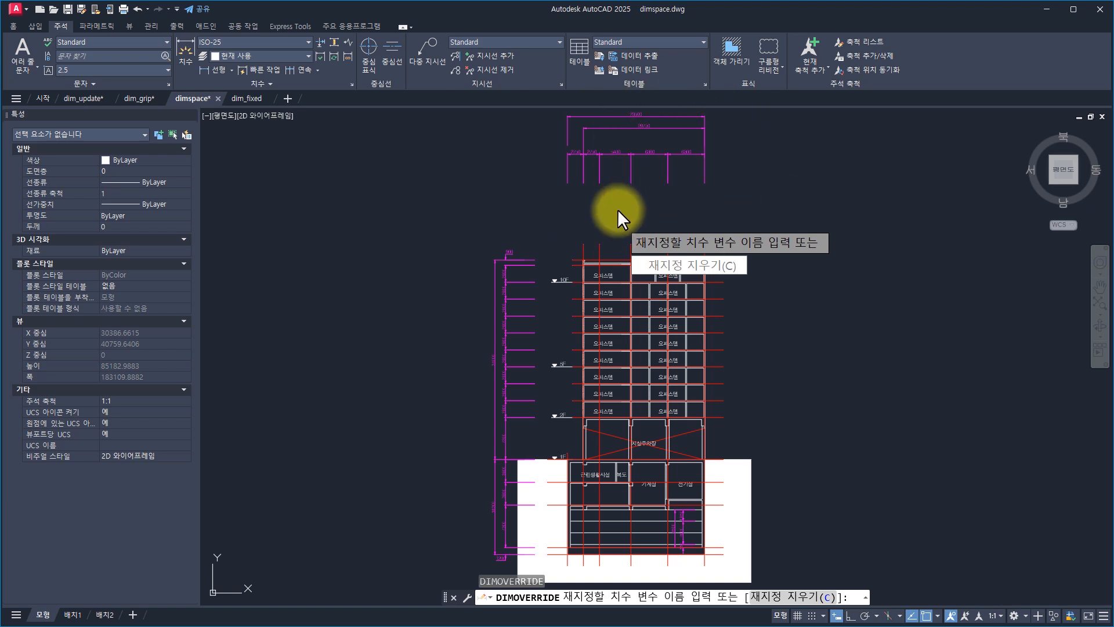
pyautogui.press('Escape')
pyautogui.press('Escape')
pyautogui.press('Escape')
pyautogui.press('Escape')
pyautogui.click(300, 86)
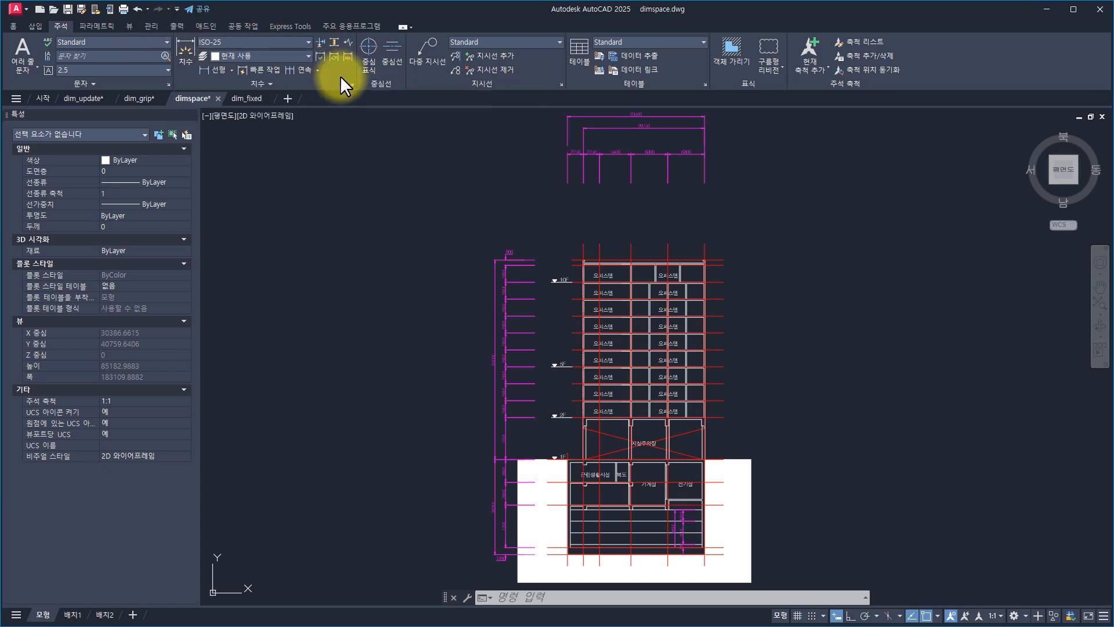
pyautogui.click(307, 82)
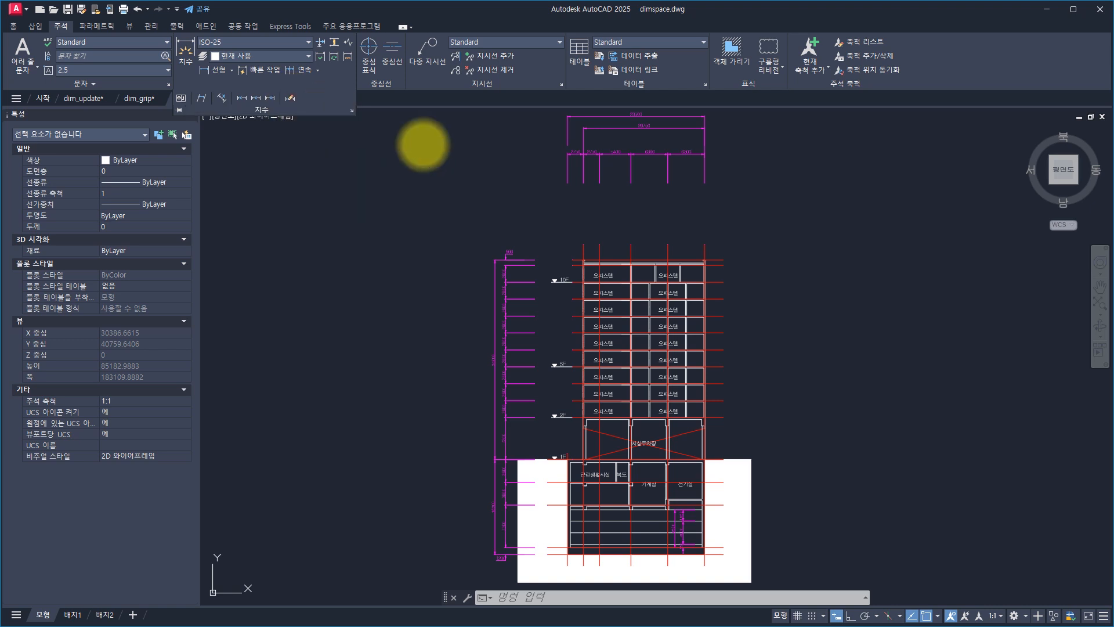
pyautogui.press('Escape')
pyautogui.press('Escape')
pyautogui.press('Escape')
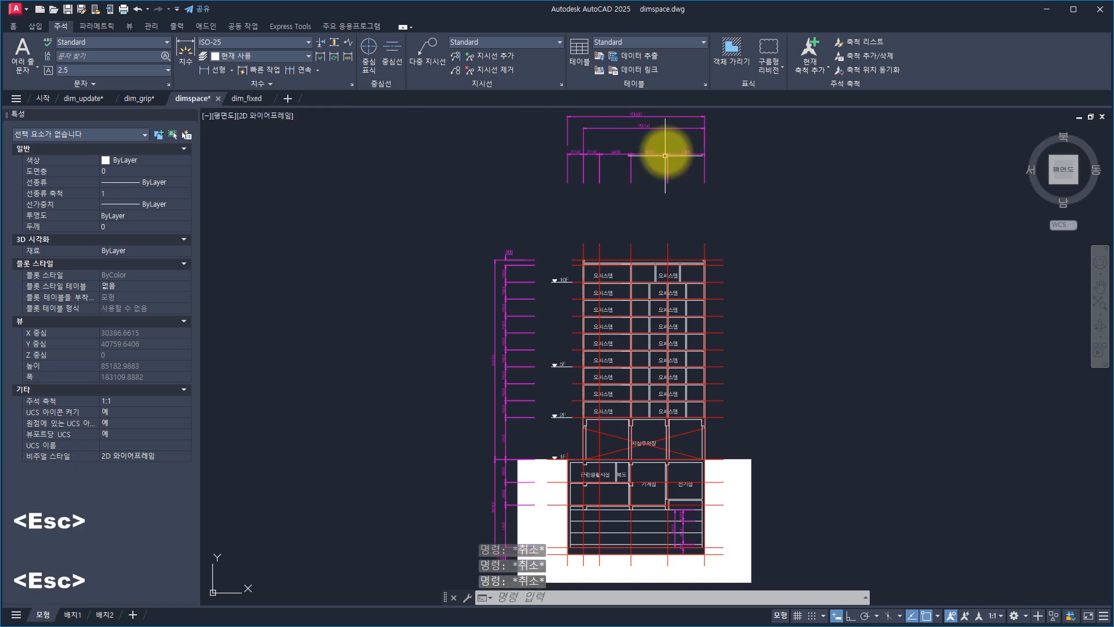
# Check the current value of the DIMLFAC system variable without changing it.
pyautogui.scroll(4, 641, 181)
pyautogui.write('d')
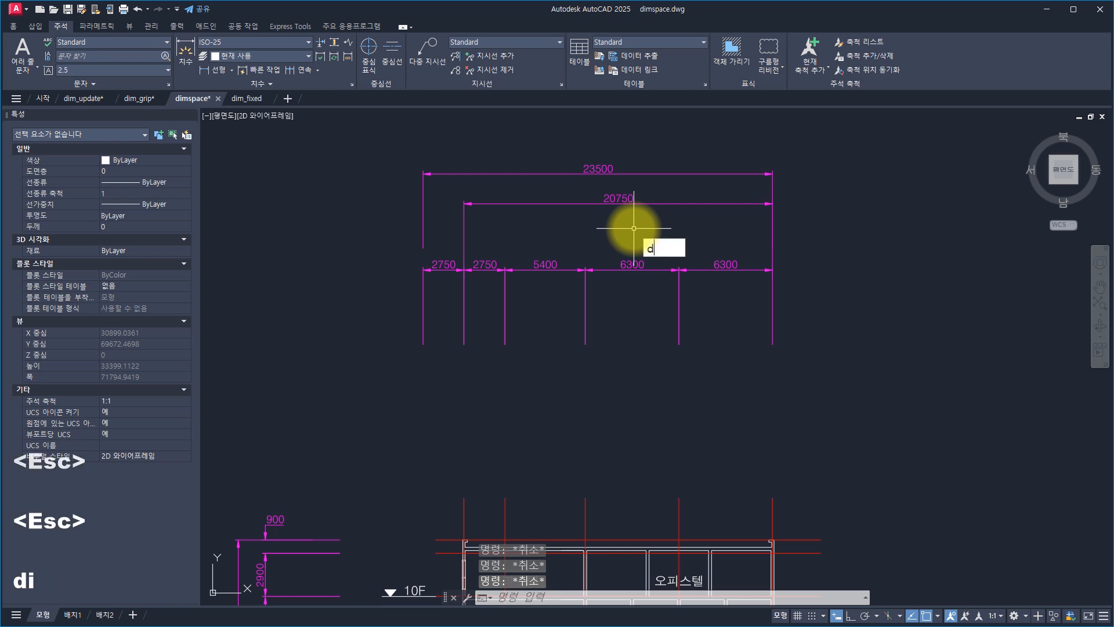
pyautogui.write('imlf')
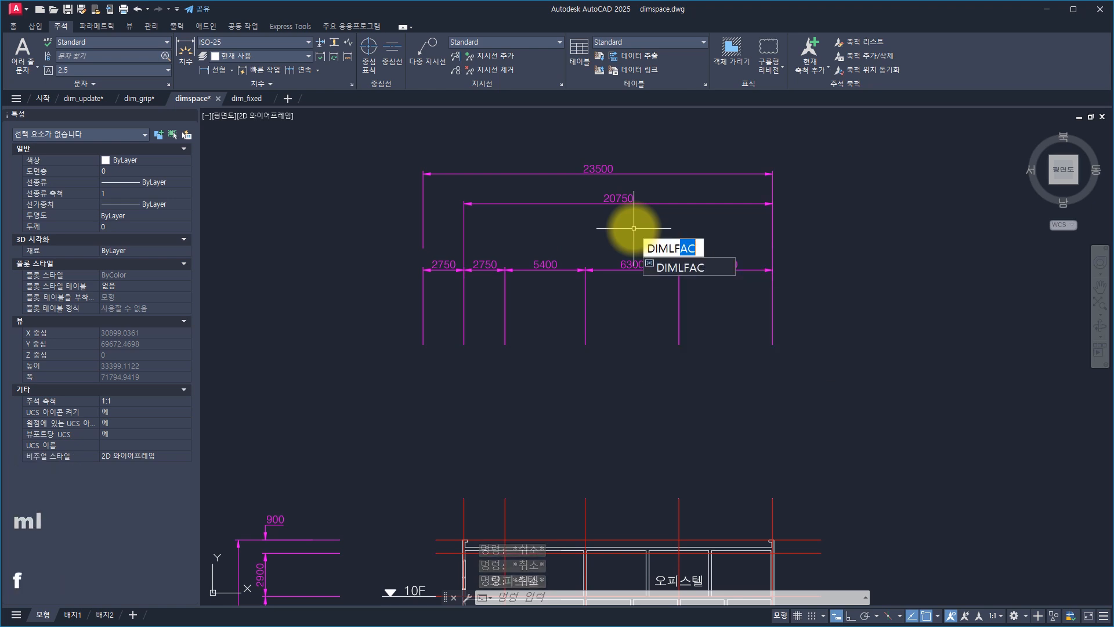
pyautogui.press('Return')
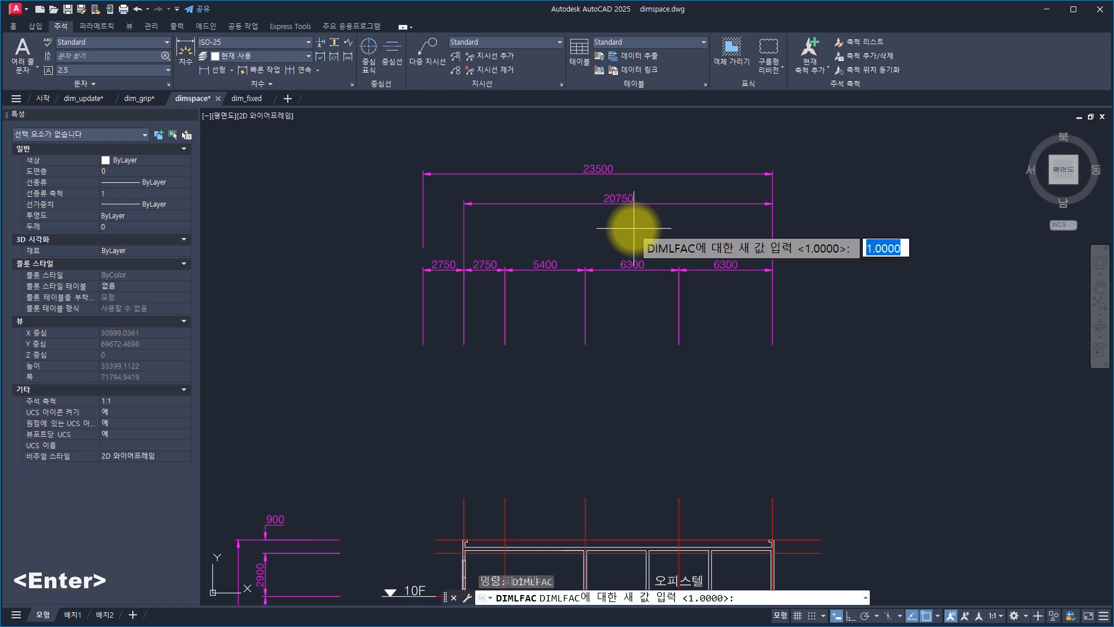
pyautogui.press('Escape')
# Check the linear scale and overall scale properties of the seven horizontal dimensions above the building, leaving both values as they are.
pyautogui.click(810, 159)
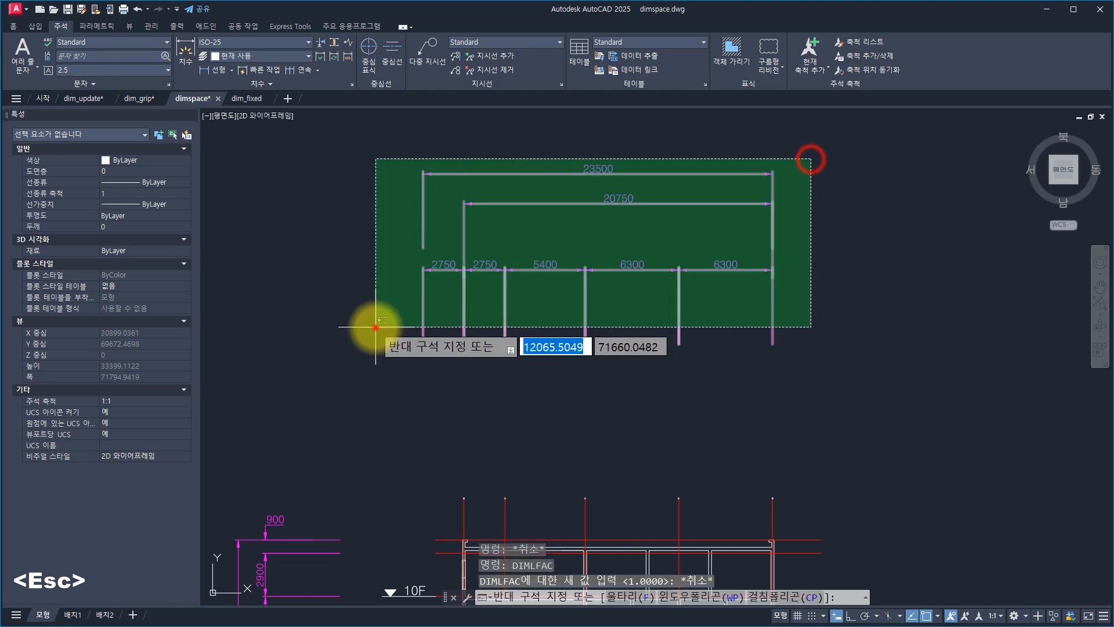
pyautogui.click(375, 326)
pyautogui.scroll(-10, 72, 392)
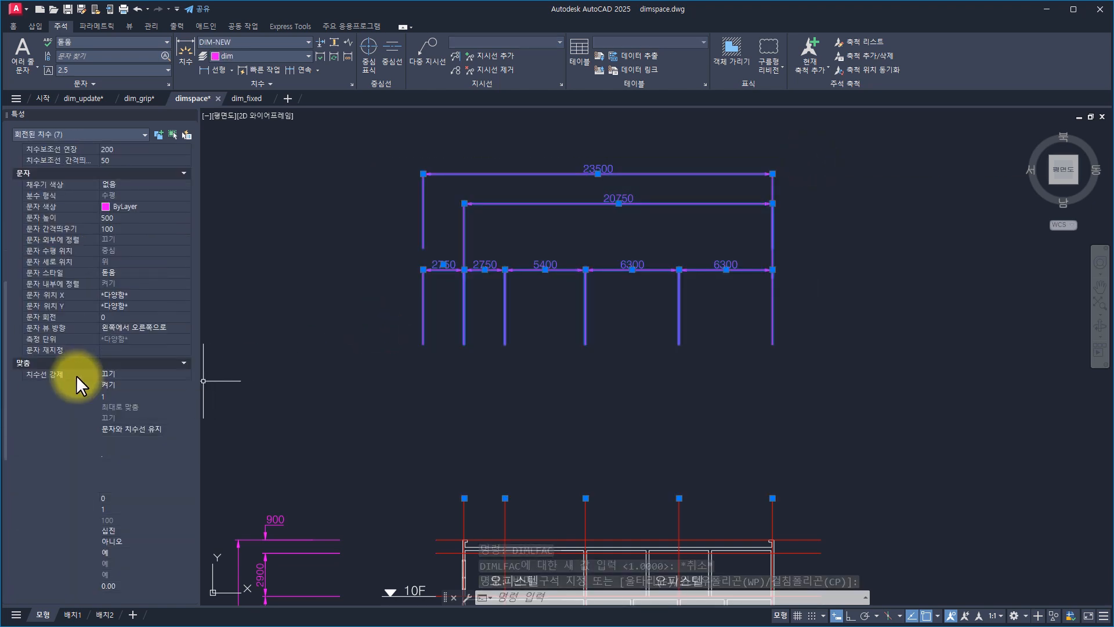
pyautogui.click(121, 440)
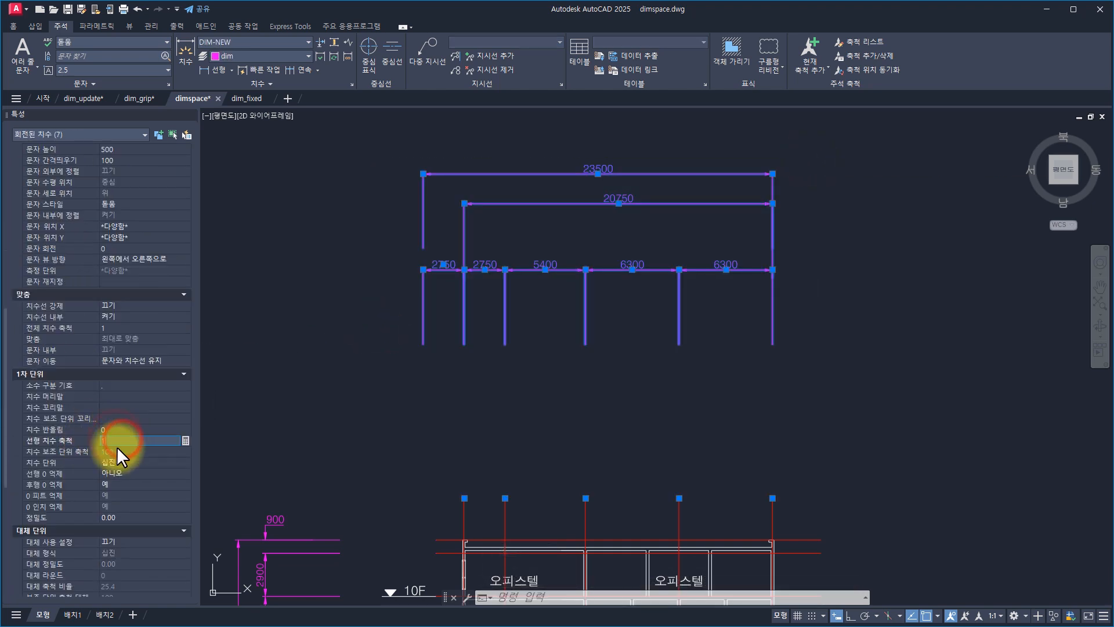
pyautogui.click(51, 328)
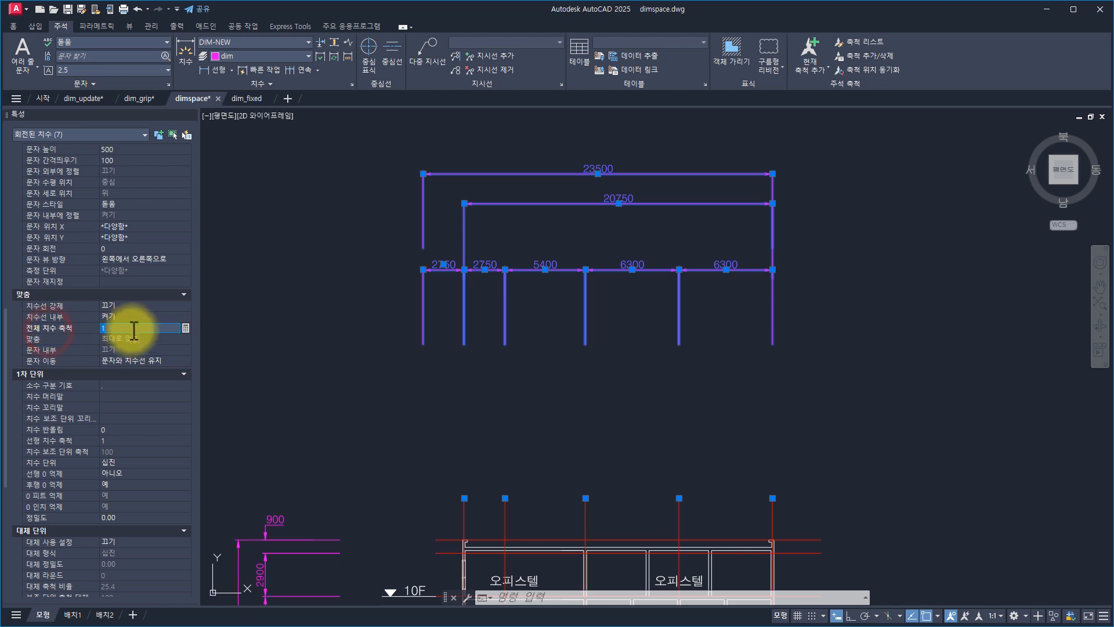
pyautogui.click(609, 237)
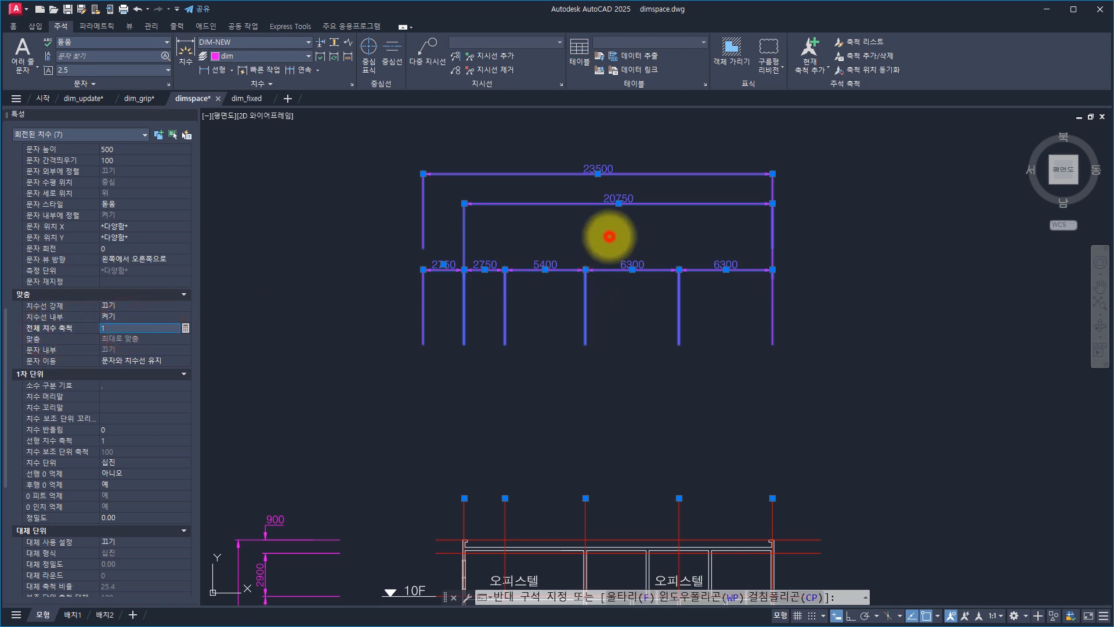
pyautogui.press('Escape')
pyautogui.press('Escape')
pyautogui.press('Escape')
pyautogui.press('Escape')
pyautogui.press('Escape')
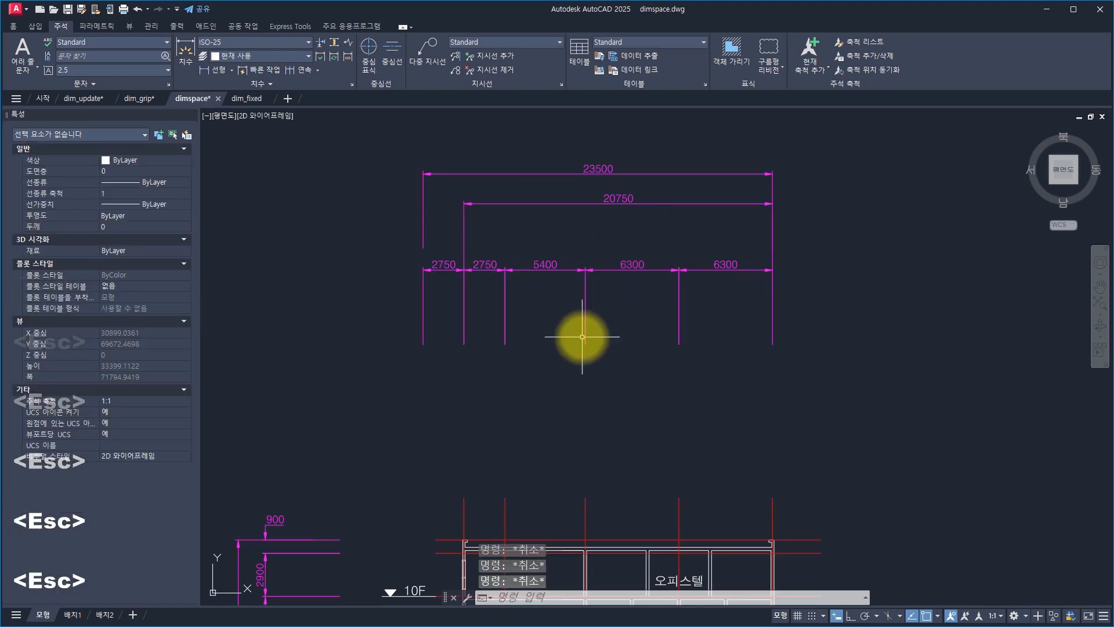
# Start DIMOVERRIDE and override the DIMLFAC dimension variable with a value of 2.
pyautogui.write('d')
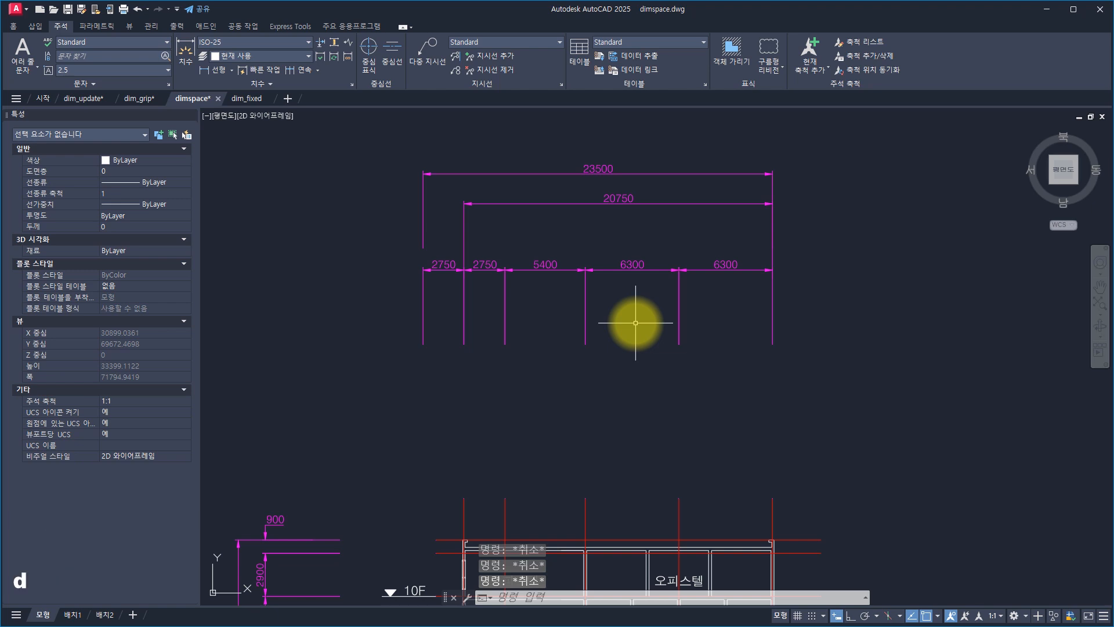
pyautogui.write('ov')
pyautogui.press('space')
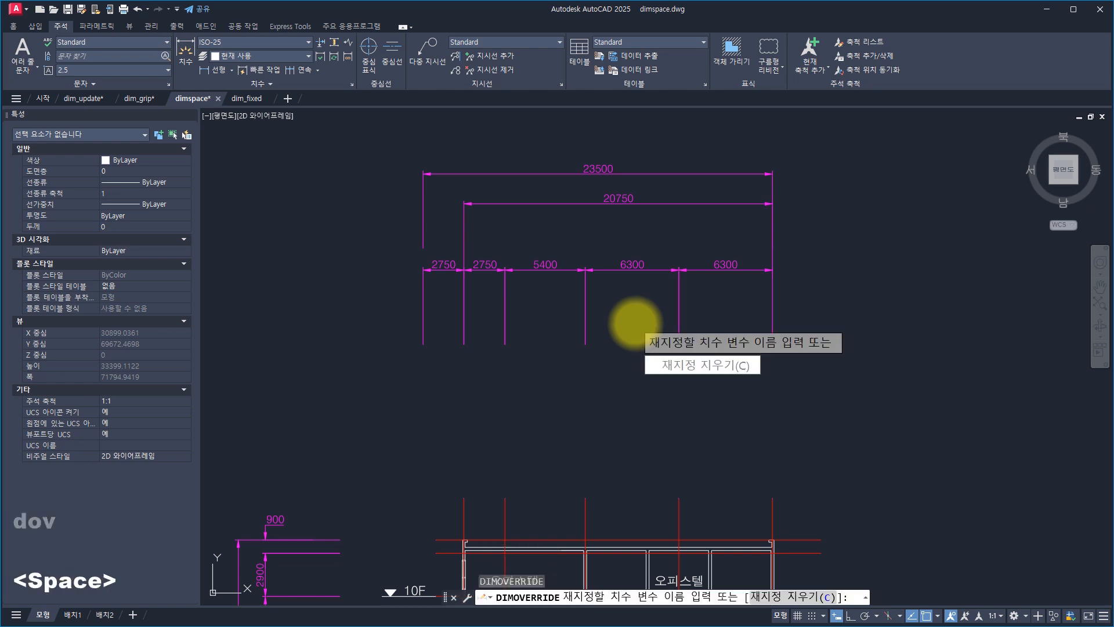
pyautogui.write('dimlf')
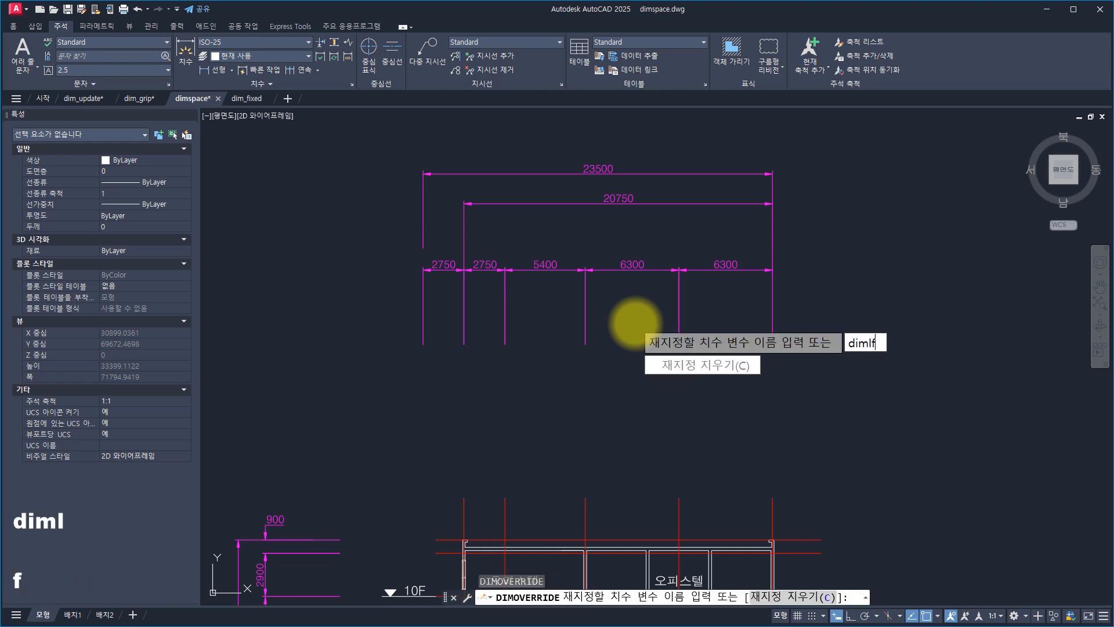
pyautogui.write('ac')
pyautogui.press('space')
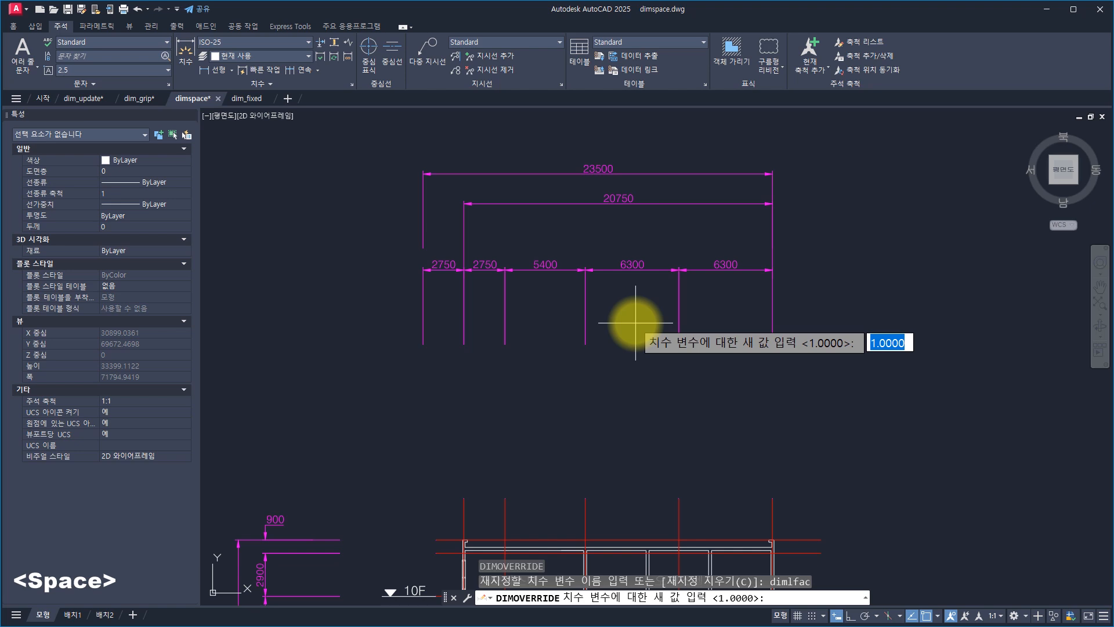
pyautogui.write('2')
pyautogui.press('space')
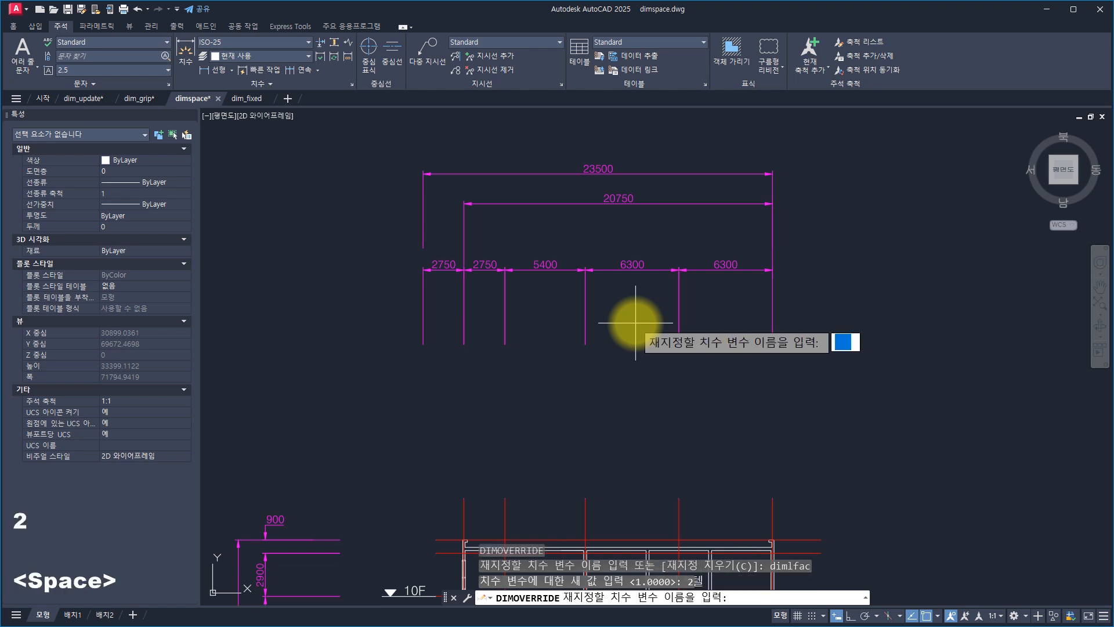
# Add a DIMSCALE override of 2 and apply the overrides to all seven horizontal dimensions above the building.
pyautogui.write('dimscale')
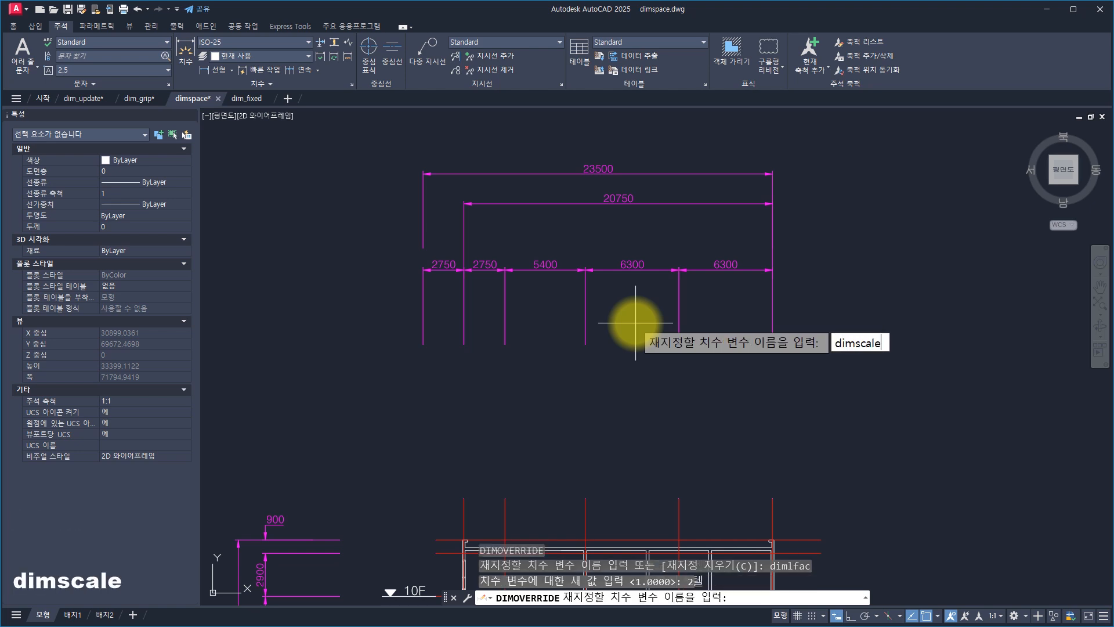
pyautogui.press('Return')
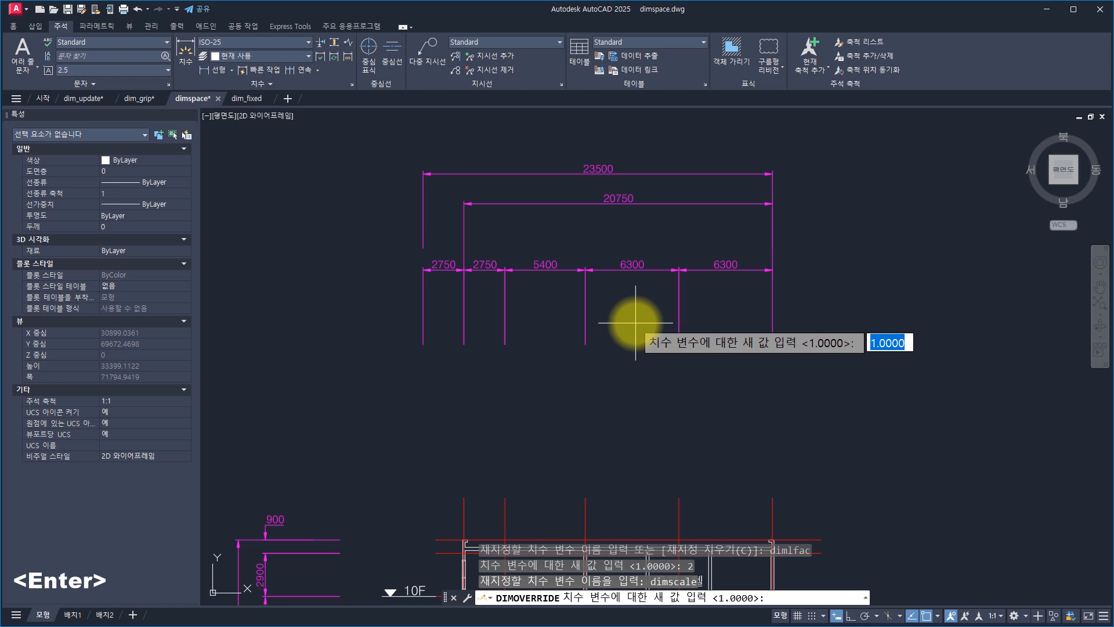
pyautogui.write('2')
pyautogui.press('space')
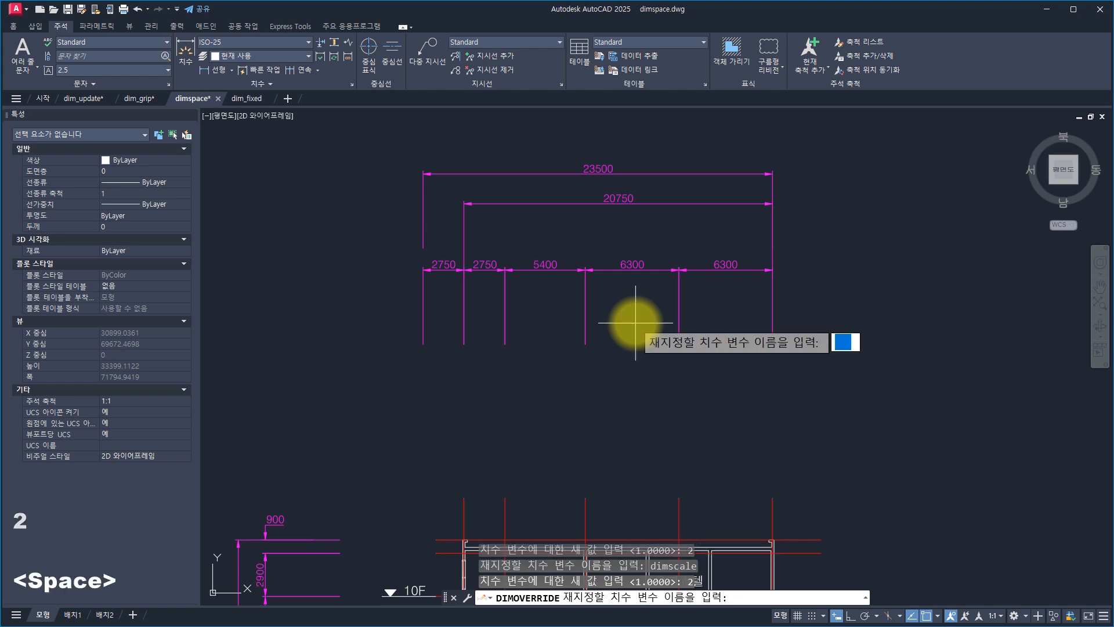
pyautogui.press('space')
pyautogui.click(864, 388)
pyautogui.click(365, 137)
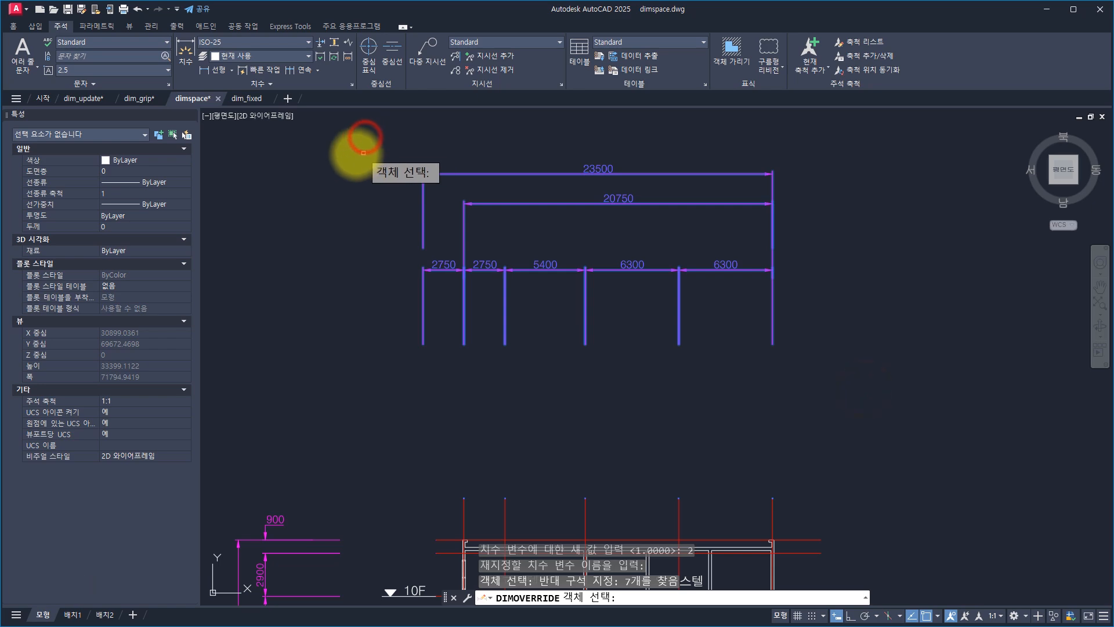
pyautogui.press('space')
# Examine the overall scale and linear scale properties of the seven overridden dimensions and look up the DIMOVERRIDE tool's description.
pyautogui.click(835, 348)
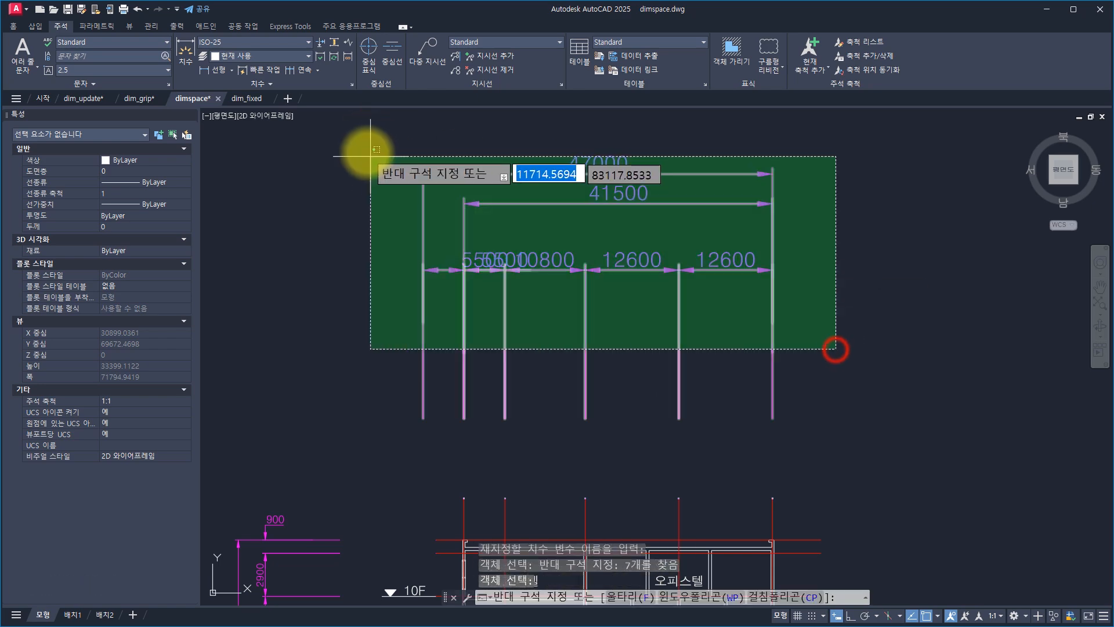
pyautogui.click(366, 149)
pyautogui.scroll(-12, 73, 284)
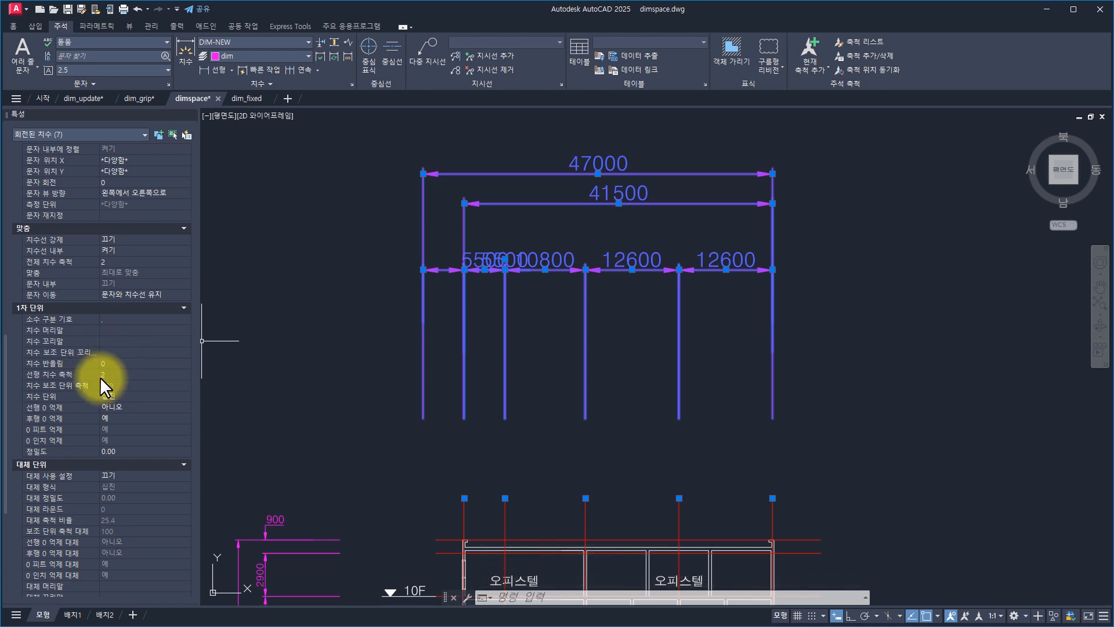
pyautogui.click(304, 82)
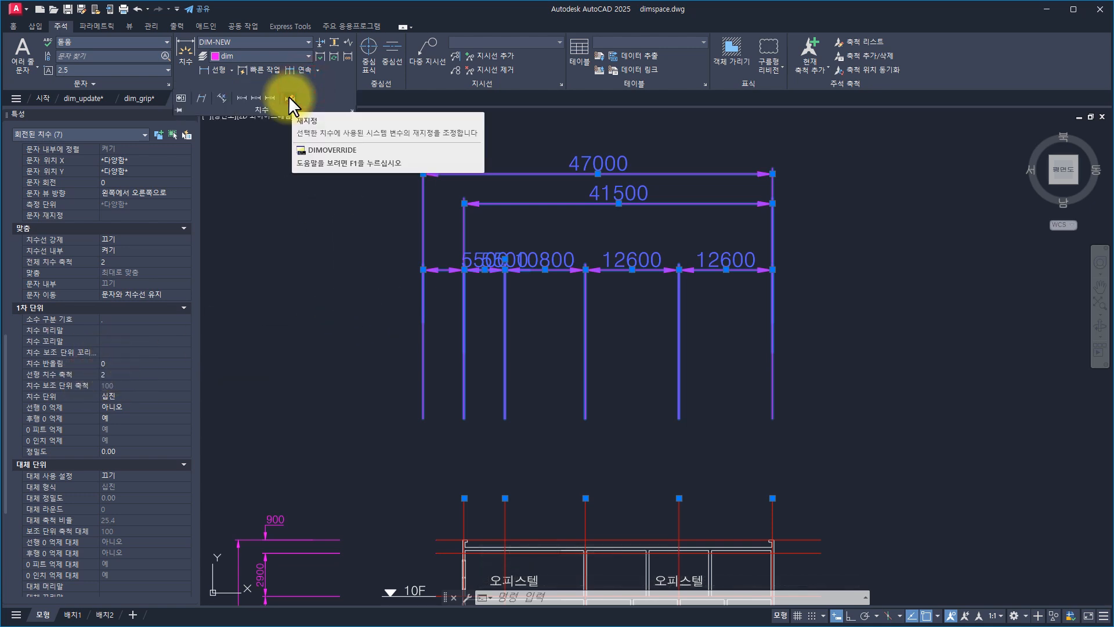